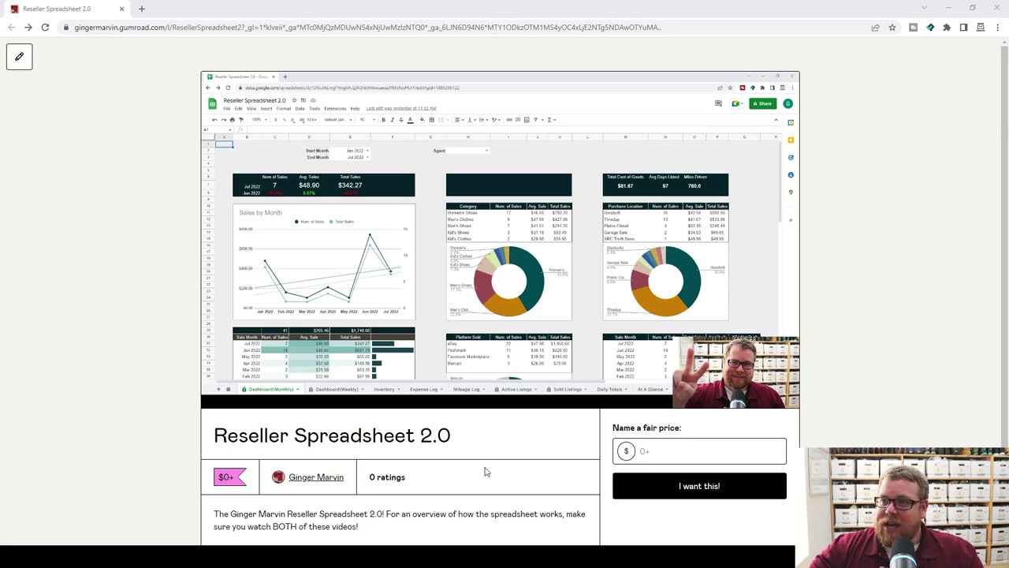
Step: Claim Reseller Spreadsheet 2.0 on Gumroad at a fair price of 0 and complete the free checkout
scroll(532, 438, down, 2)
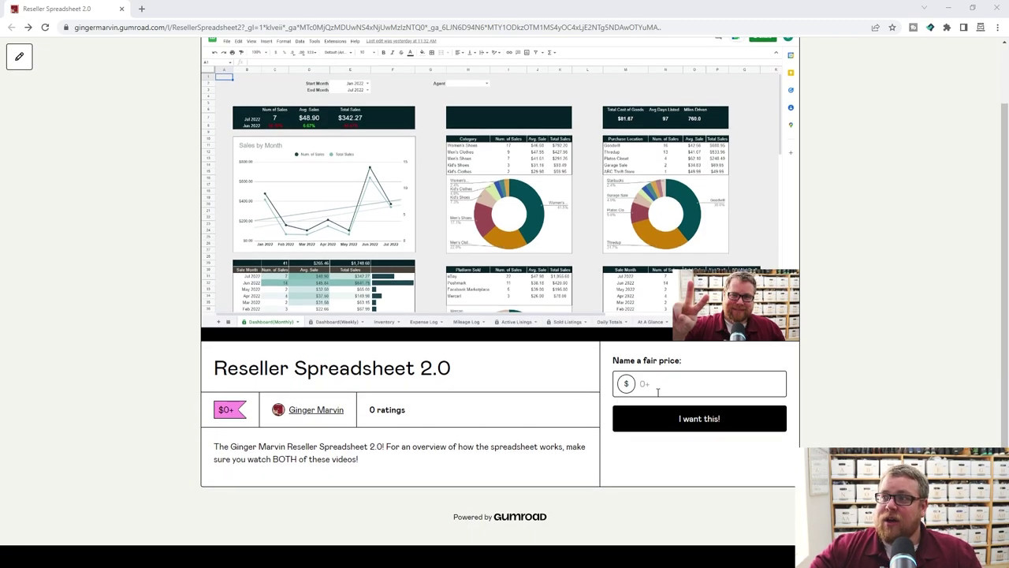
click(685, 422)
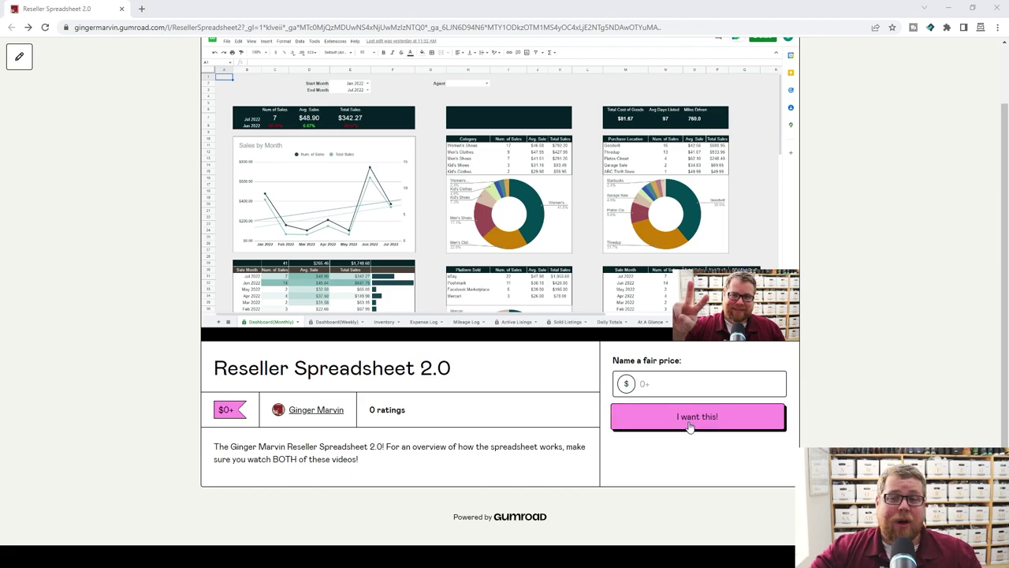
click(689, 426)
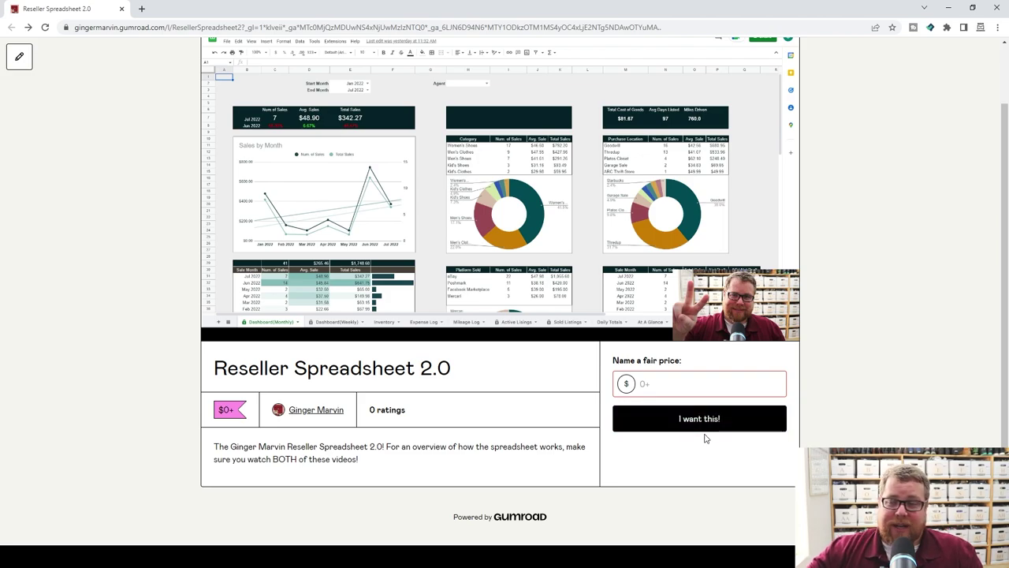
click(663, 385)
text(0)
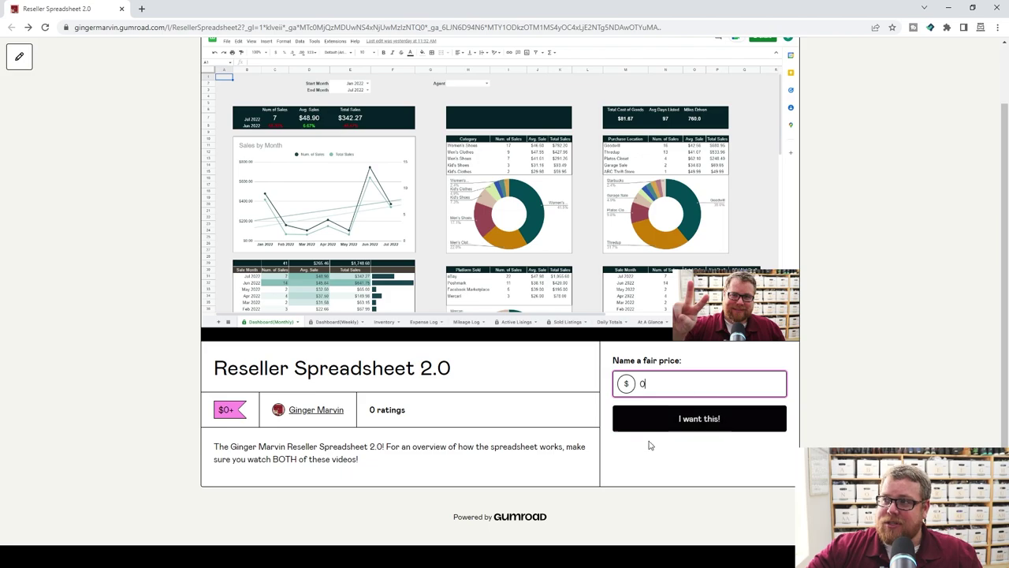
click(666, 431)
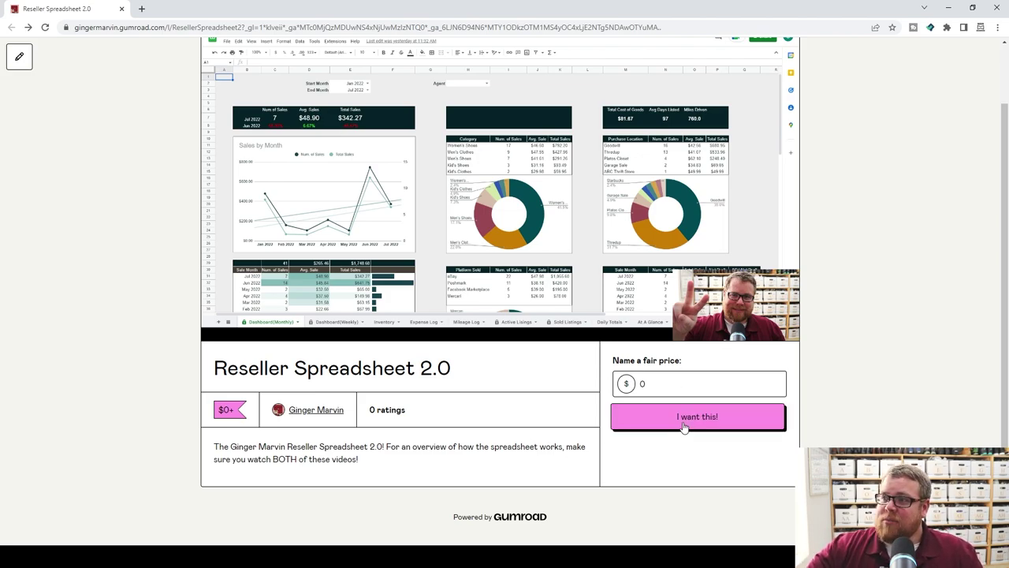
click(685, 426)
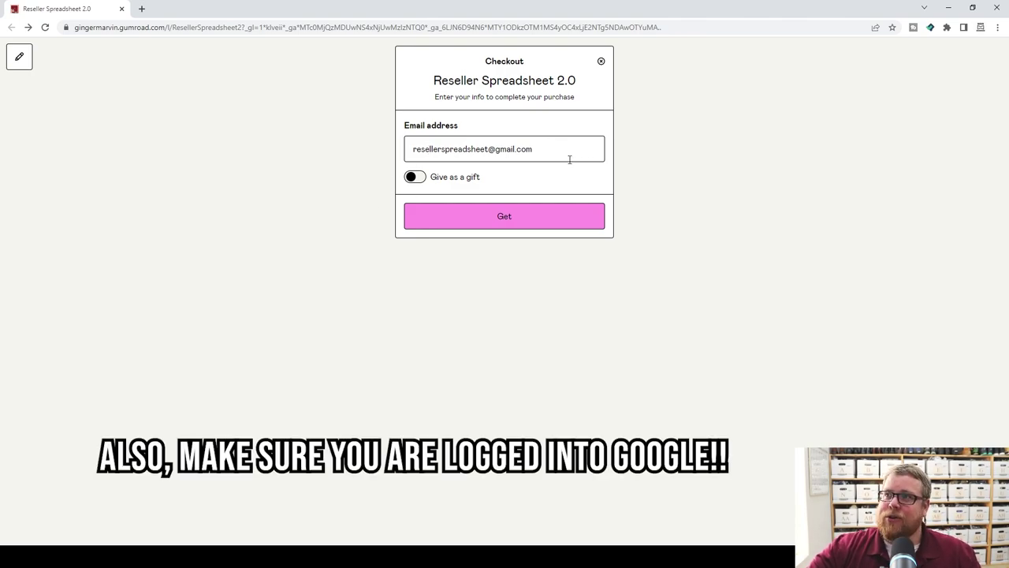
click(501, 217)
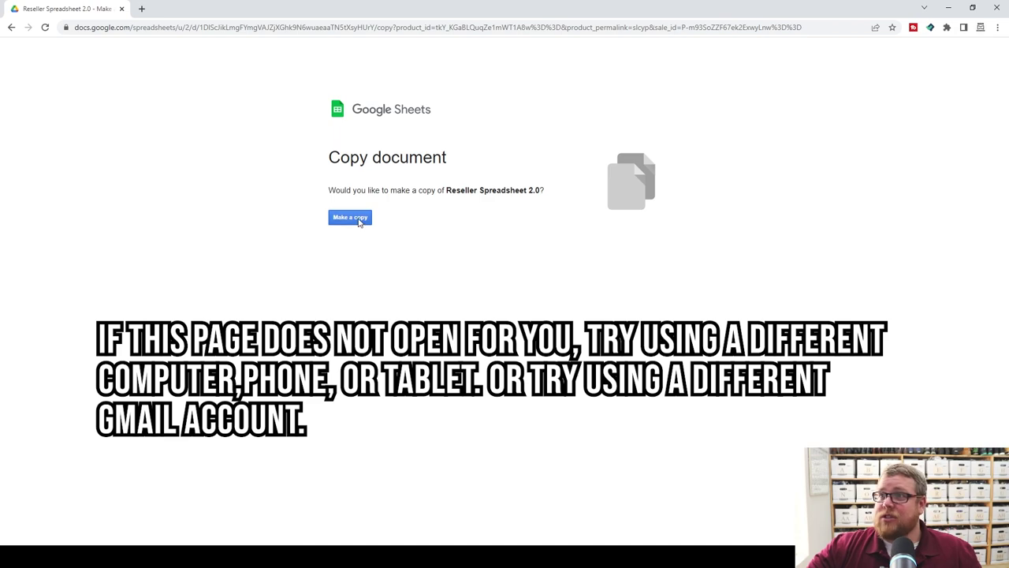
Step: Make a personal copy of Reseller Spreadsheet 2.0 from the Copy document page
click(358, 220)
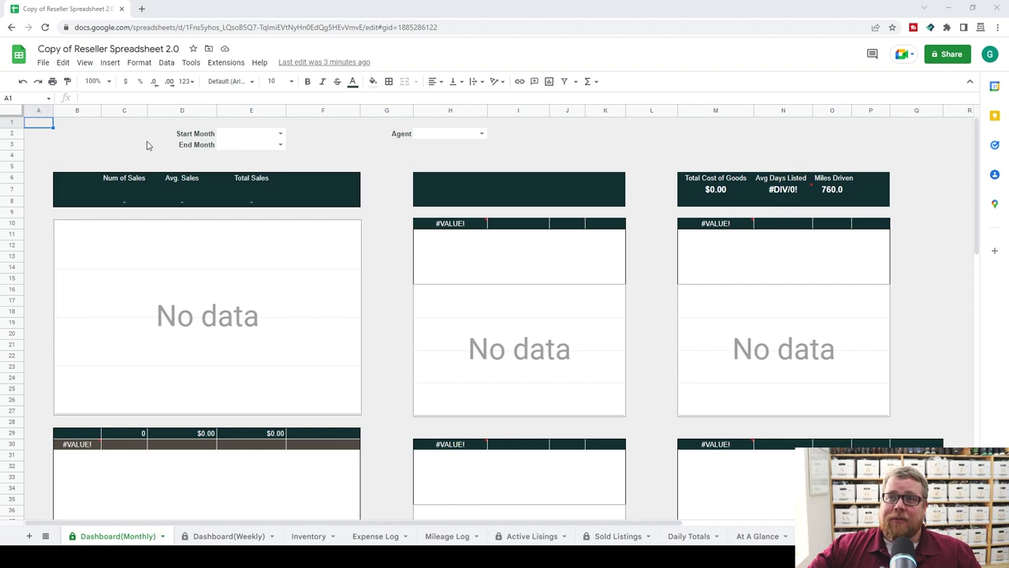
Step: Make another copy of the file named 'Blank Copy Reseller Spreadsheet 2.0'
click(43, 63)
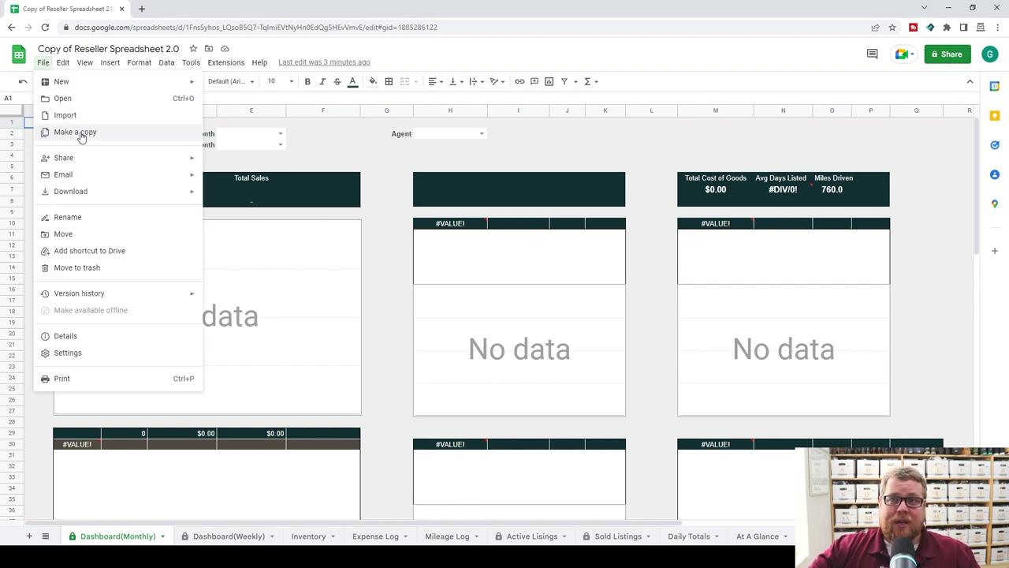
click(74, 132)
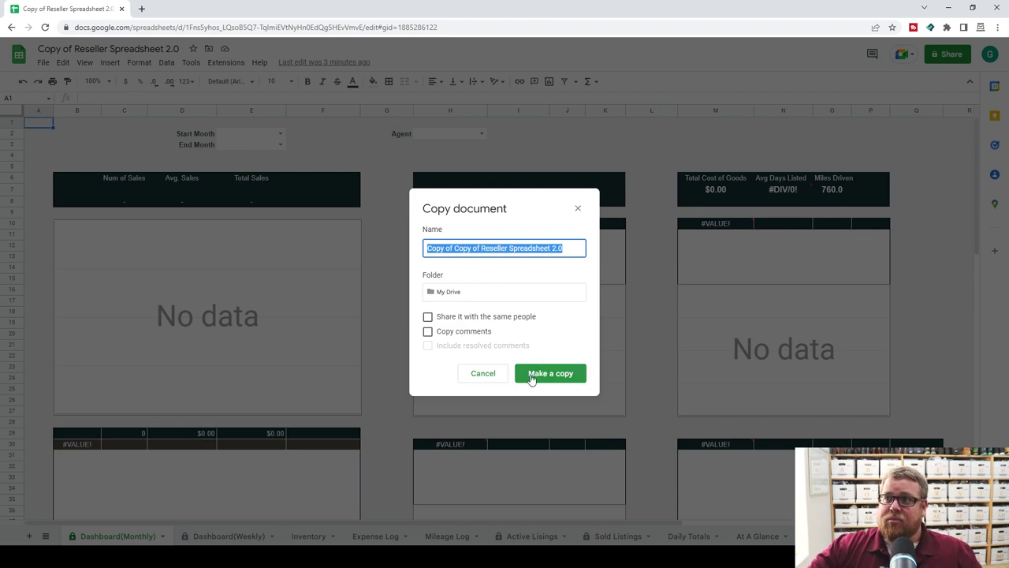
click(481, 249)
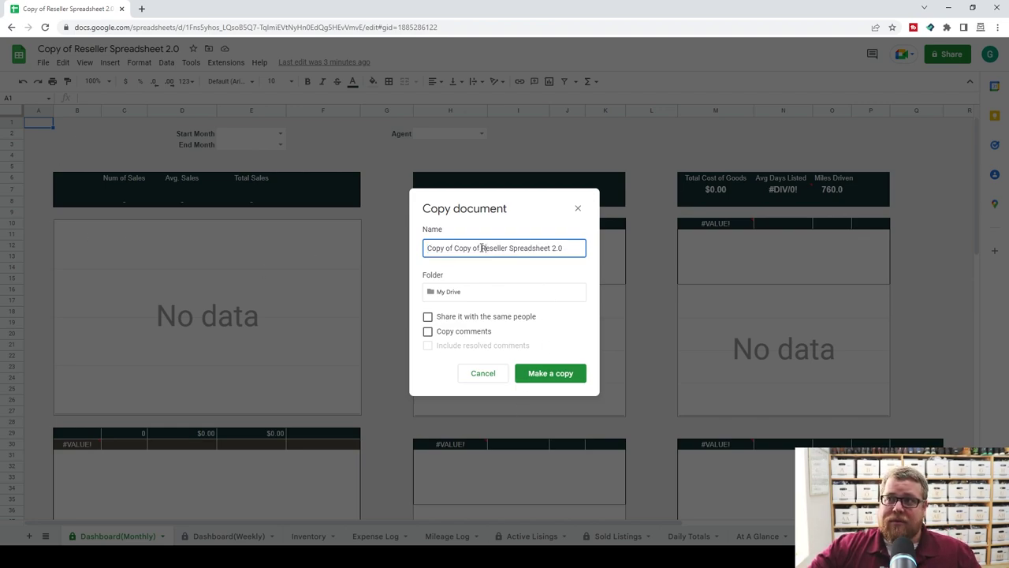
drag(481, 249, 381, 250)
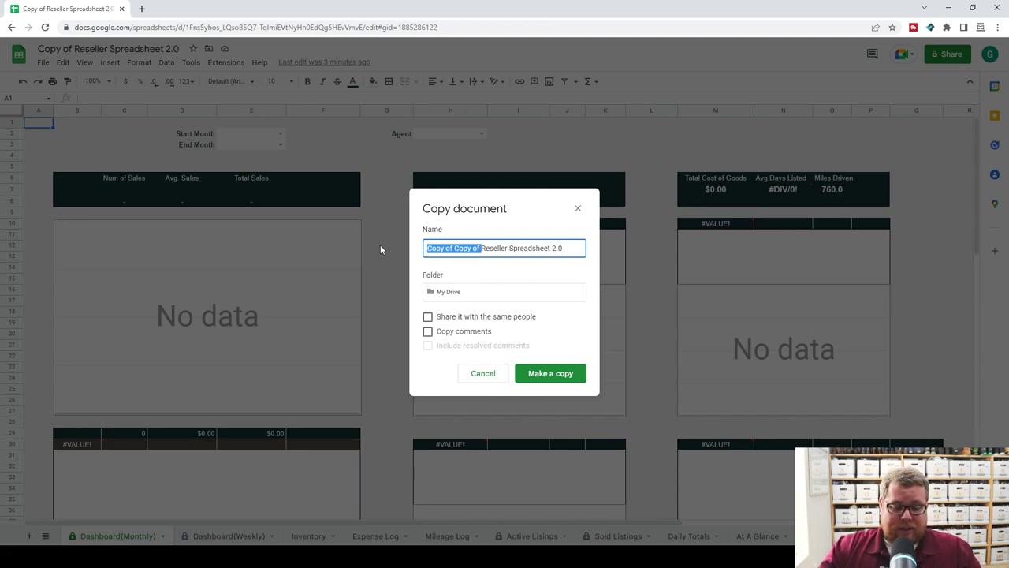
key(BackSpace)
text(Blank Copy)
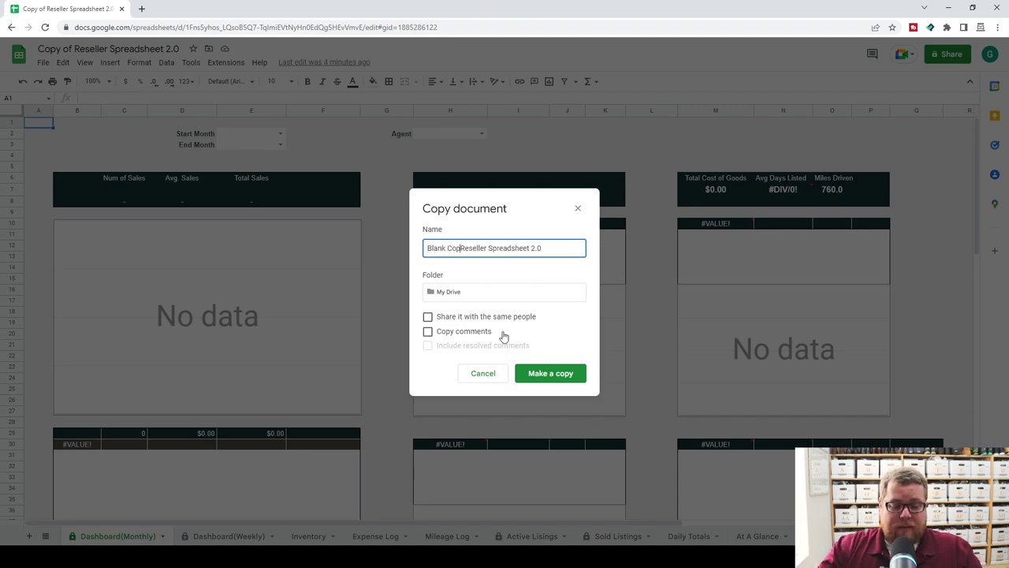
click(557, 382)
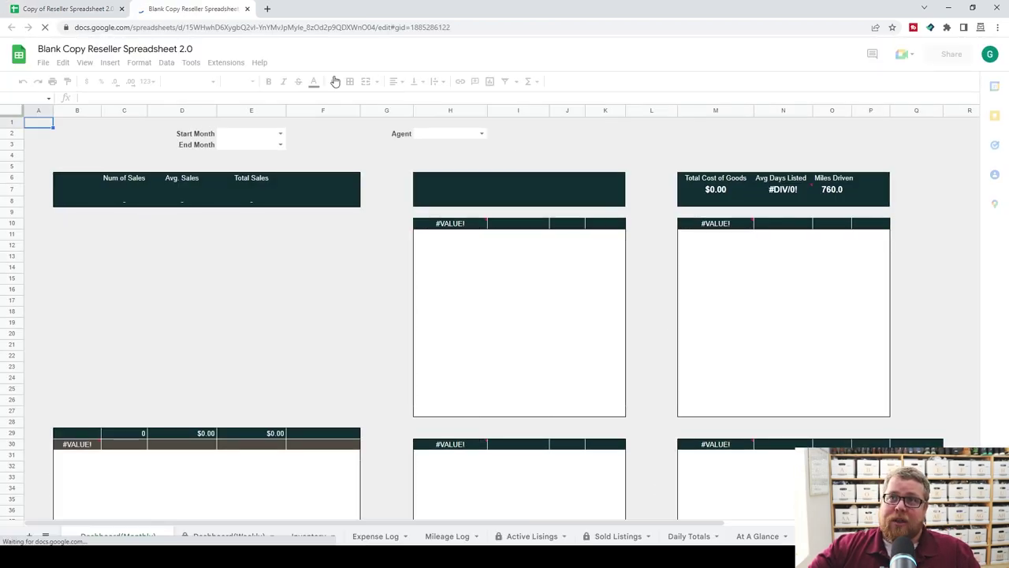
Step: Close the blank copy's tab and replace 'Copy of' in the title with the owner's name
click(247, 8)
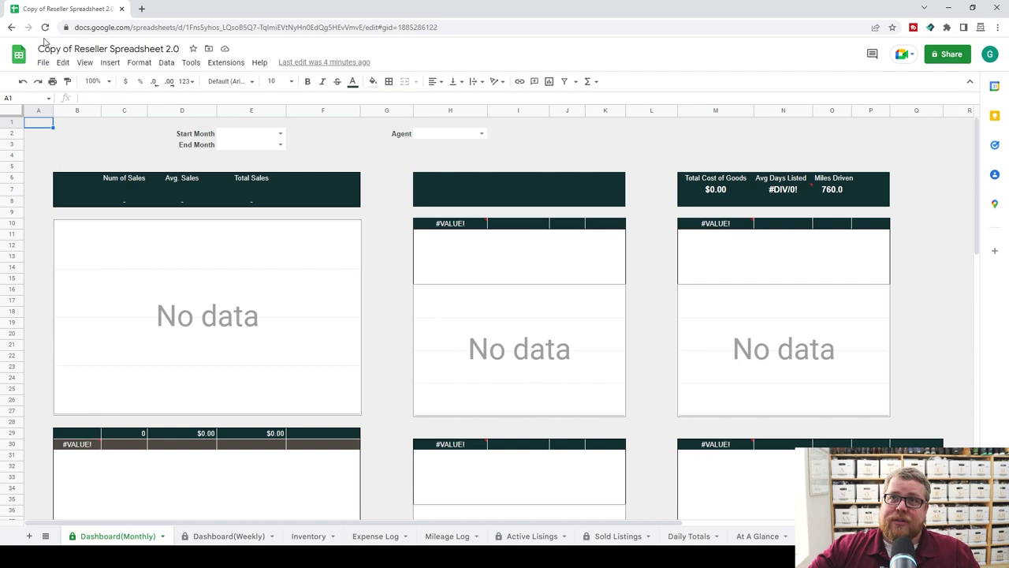
drag(75, 49, 37, 49)
key(BackSpace)
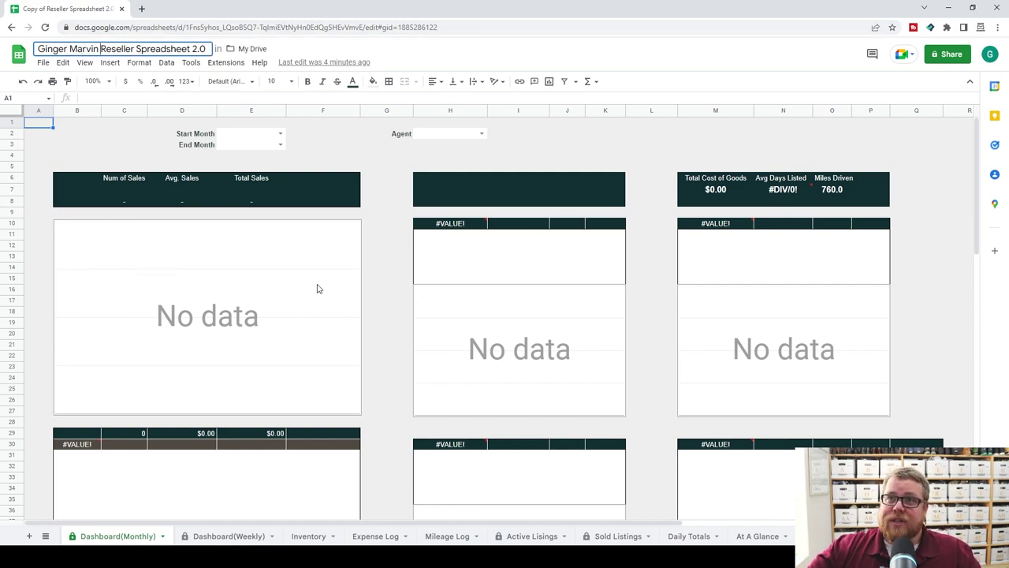
click(399, 280)
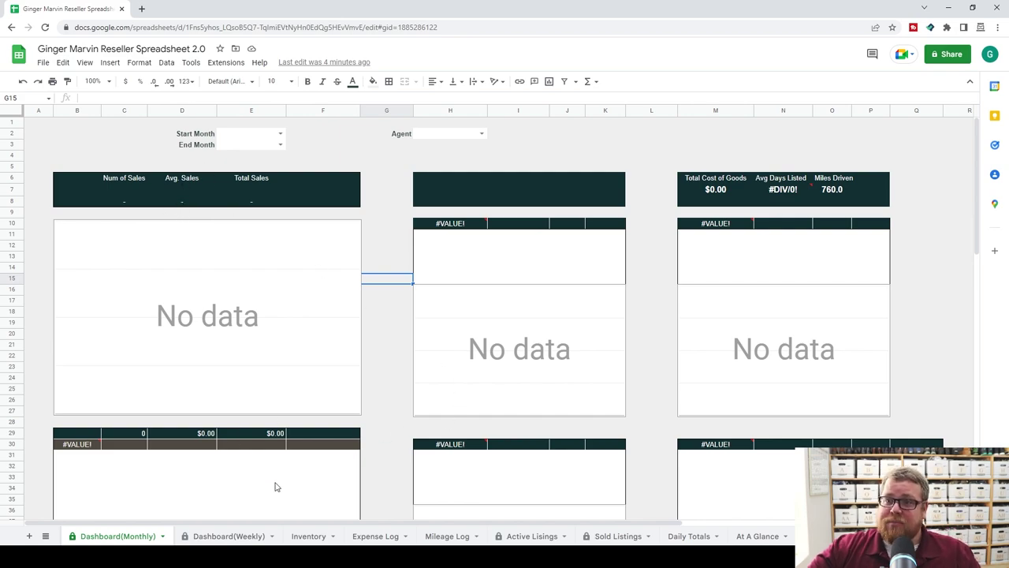
Step: Browse the Inventory, Expense Log, Mileage Log and Dashboard sheets, ending on Dashboard(Monthly)
click(322, 534)
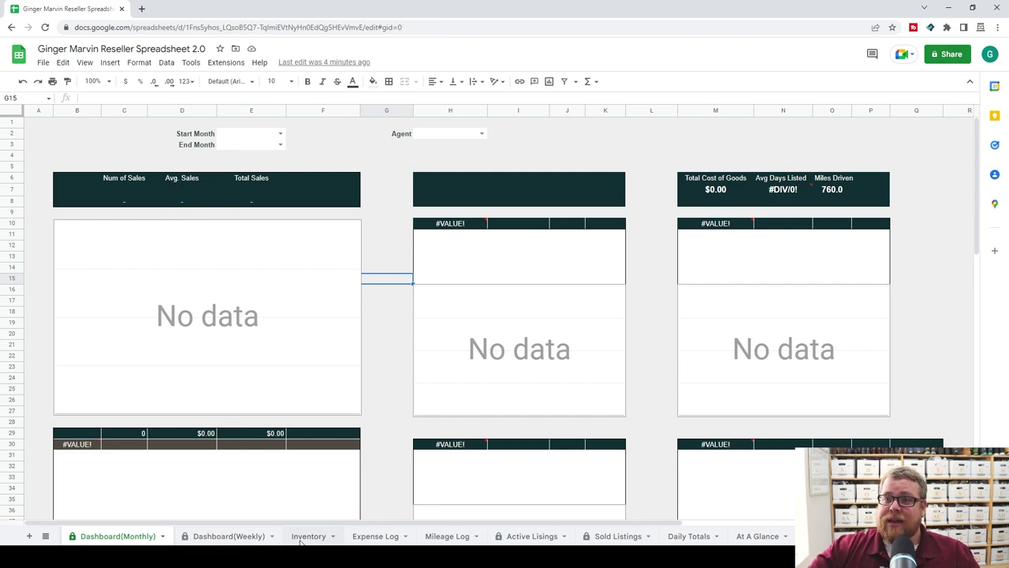
click(365, 542)
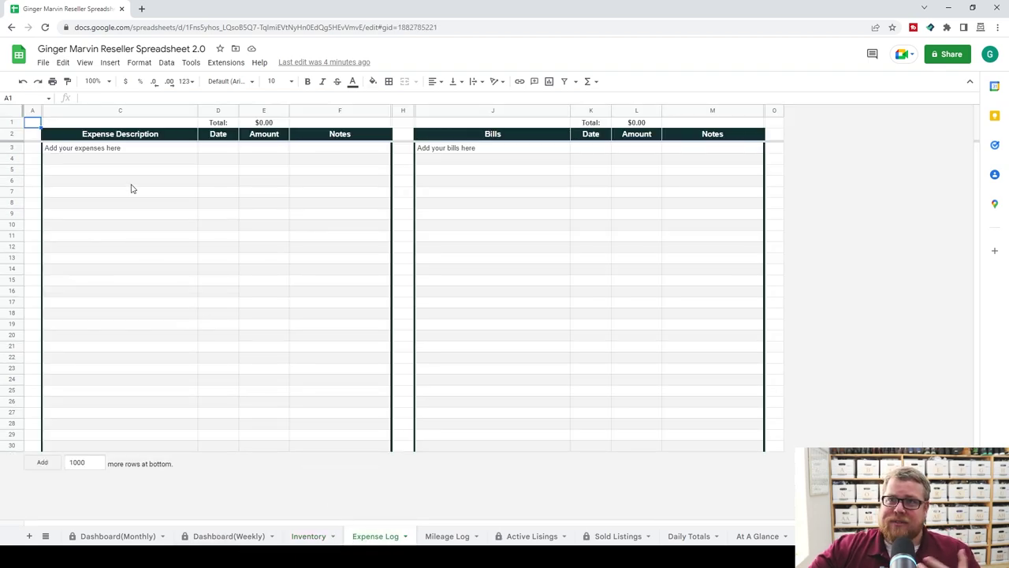
click(442, 534)
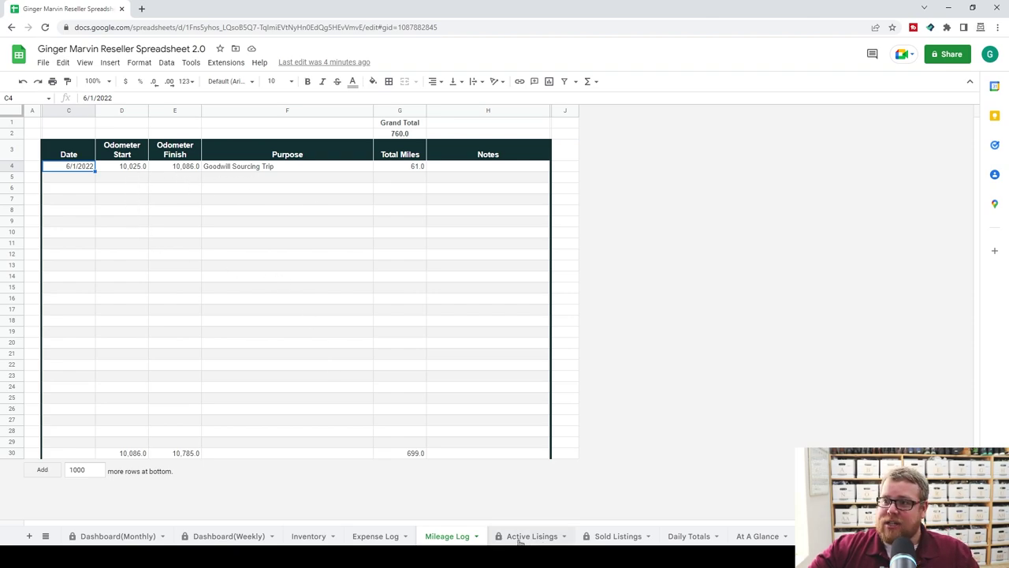
click(134, 537)
click(212, 537)
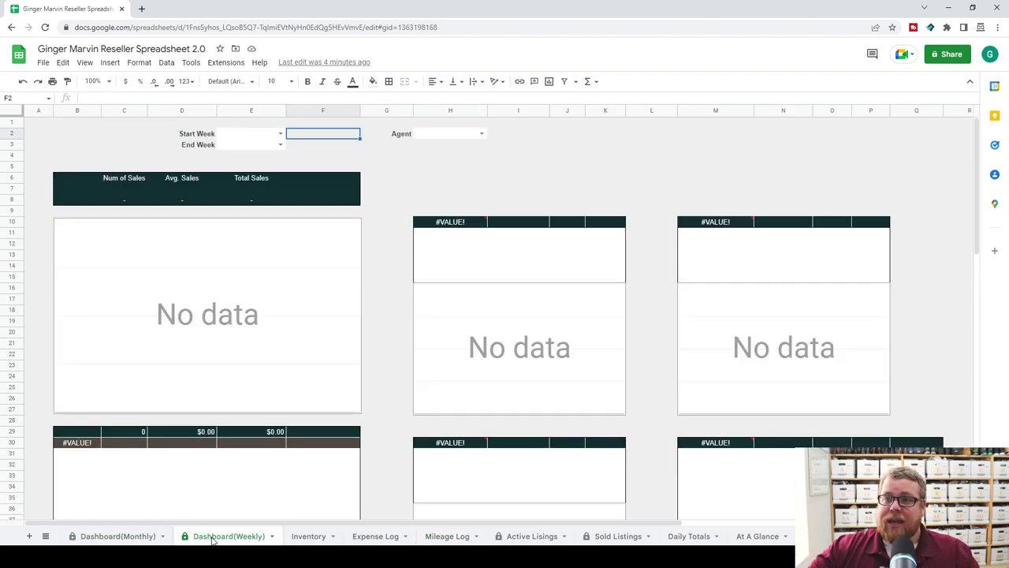
click(134, 539)
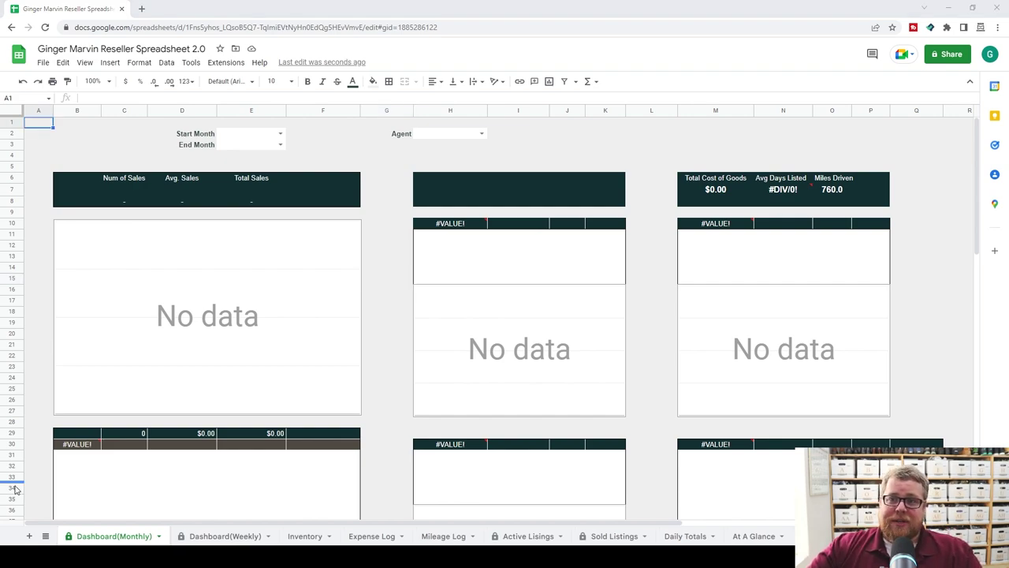
Step: Locate Dropdown Menus in the all-sheets list and switch to that sheet
click(46, 535)
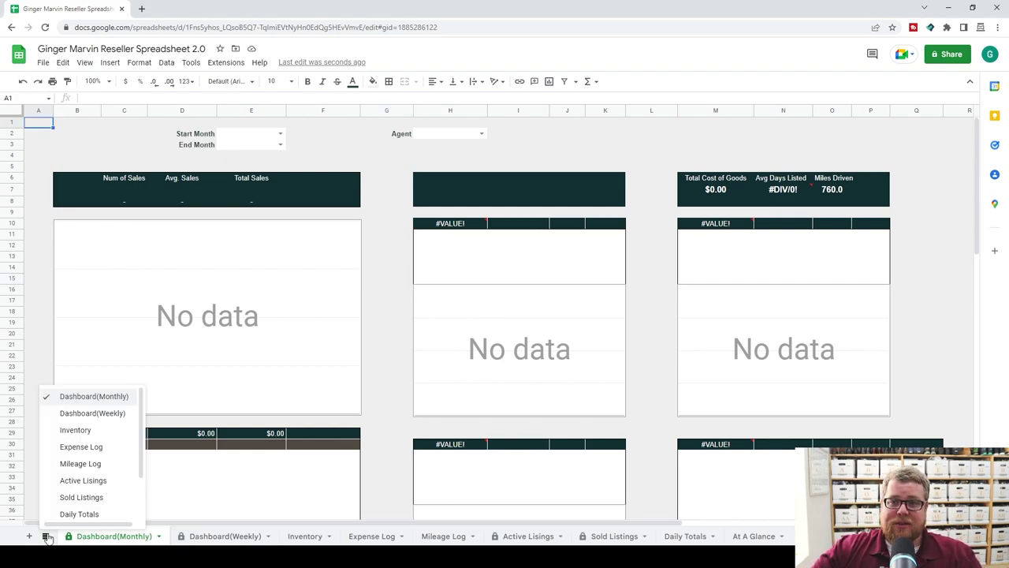
scroll(95, 449, down, 3)
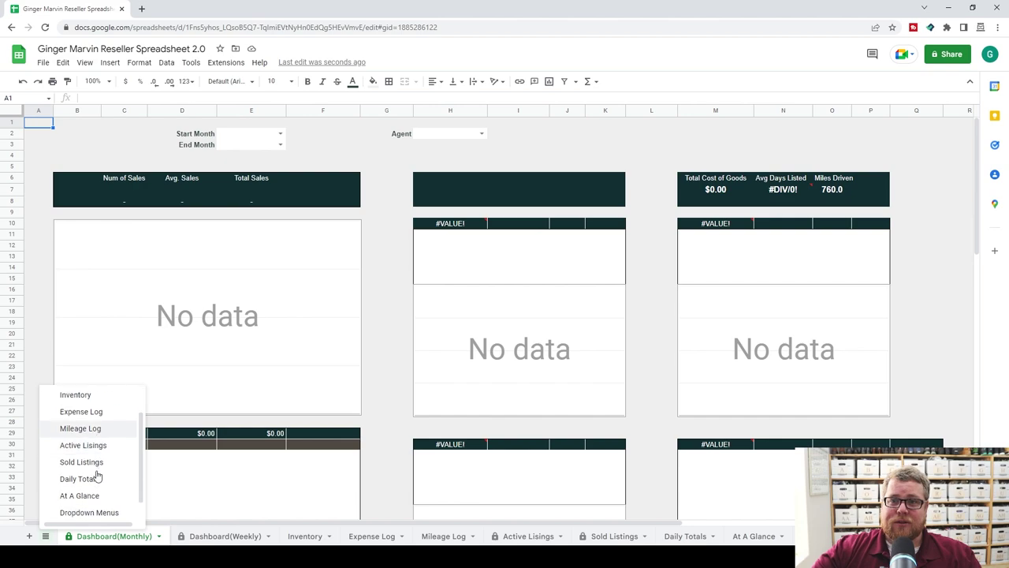
click(46, 535)
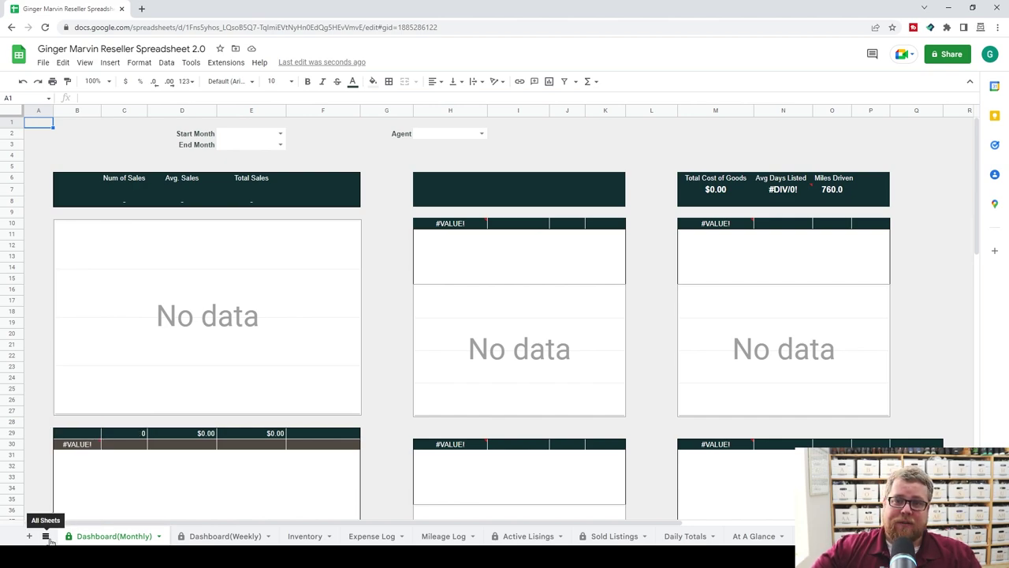
click(46, 535)
scroll(67, 465, down, 3)
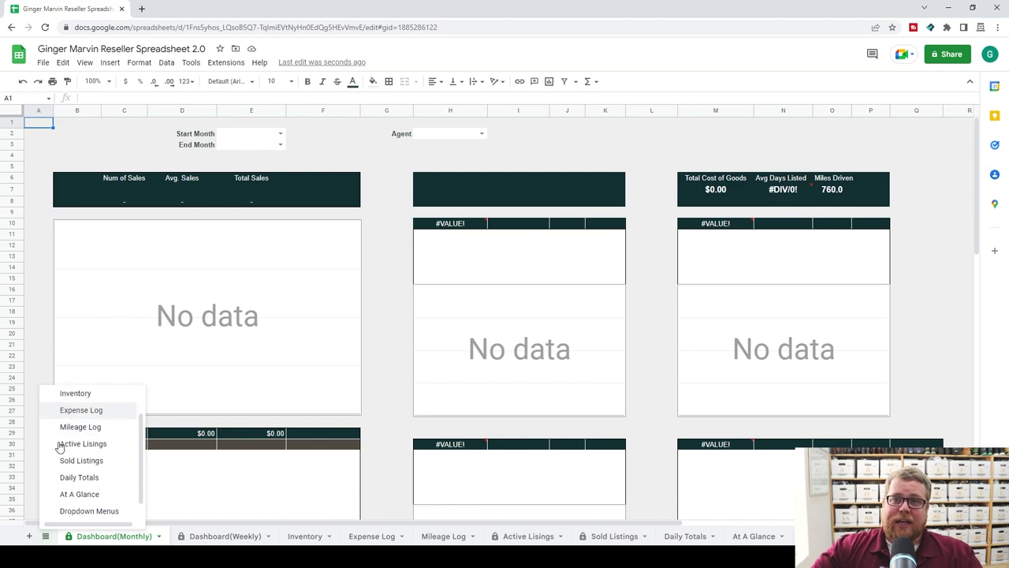
scroll(69, 495, up, 5)
click(46, 535)
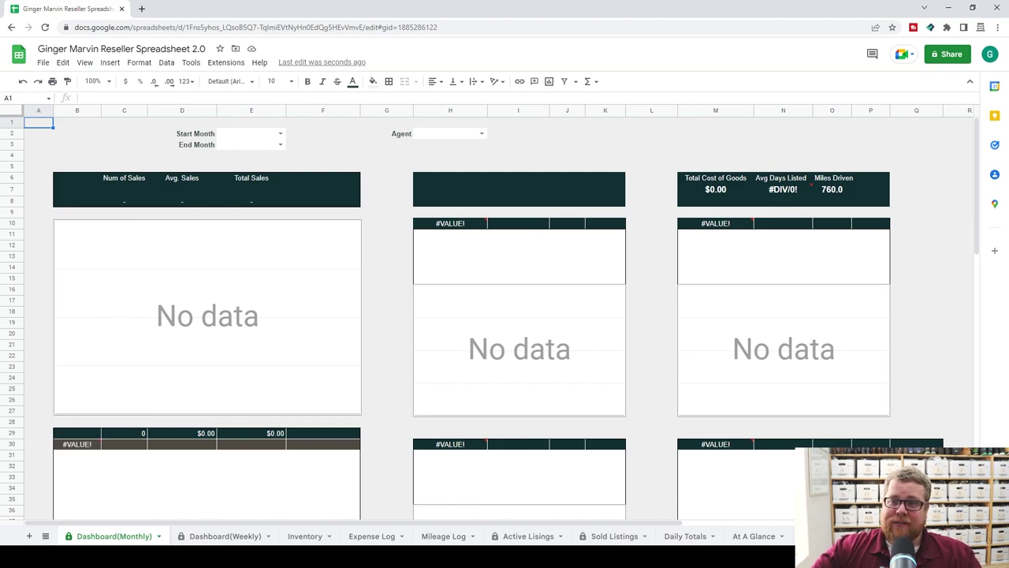
scroll(316, 536, right, 2)
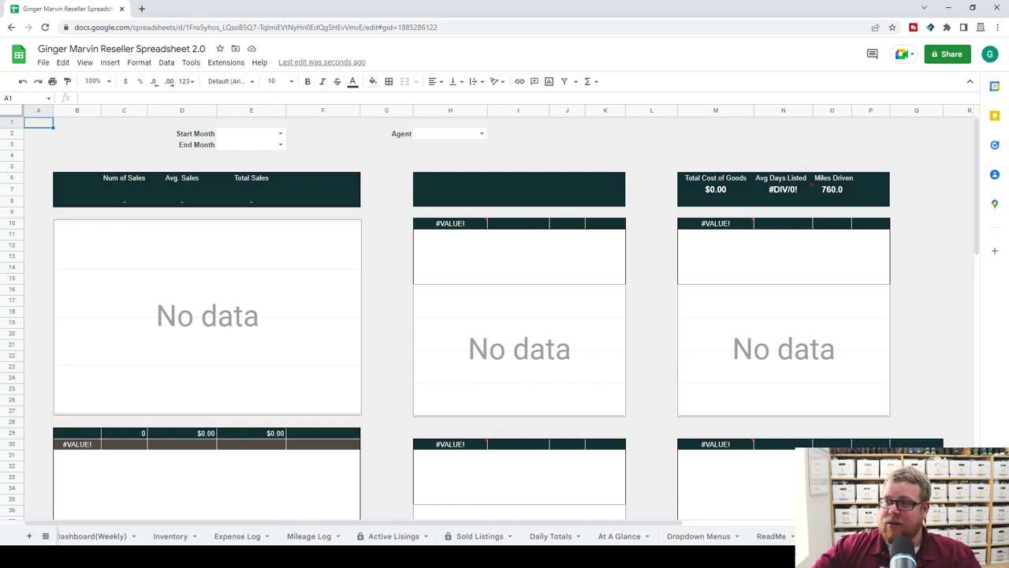
scroll(162, 536, left, 2)
click(46, 535)
scroll(86, 471, down, 3)
click(85, 489)
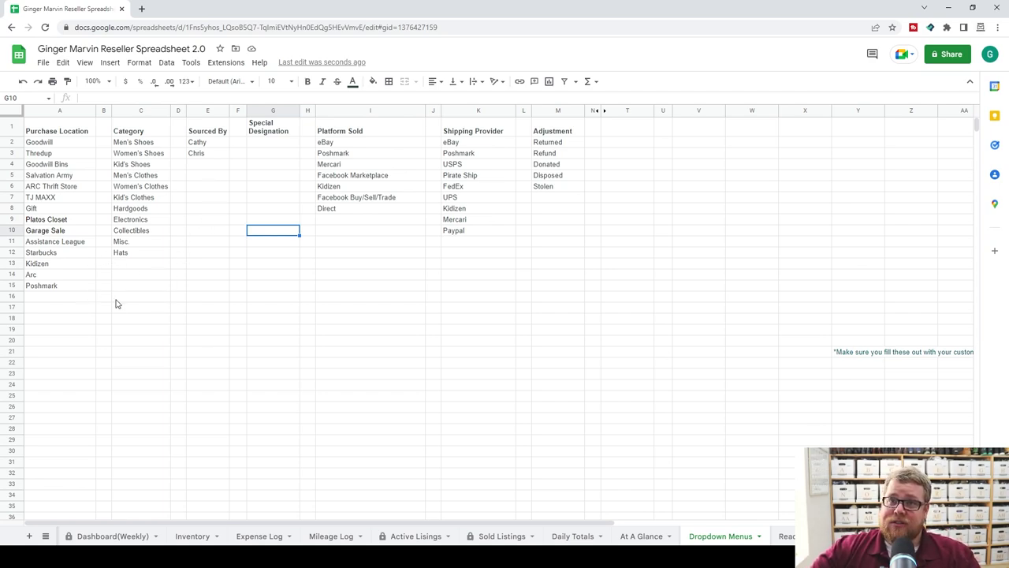
click(76, 176)
click(78, 144)
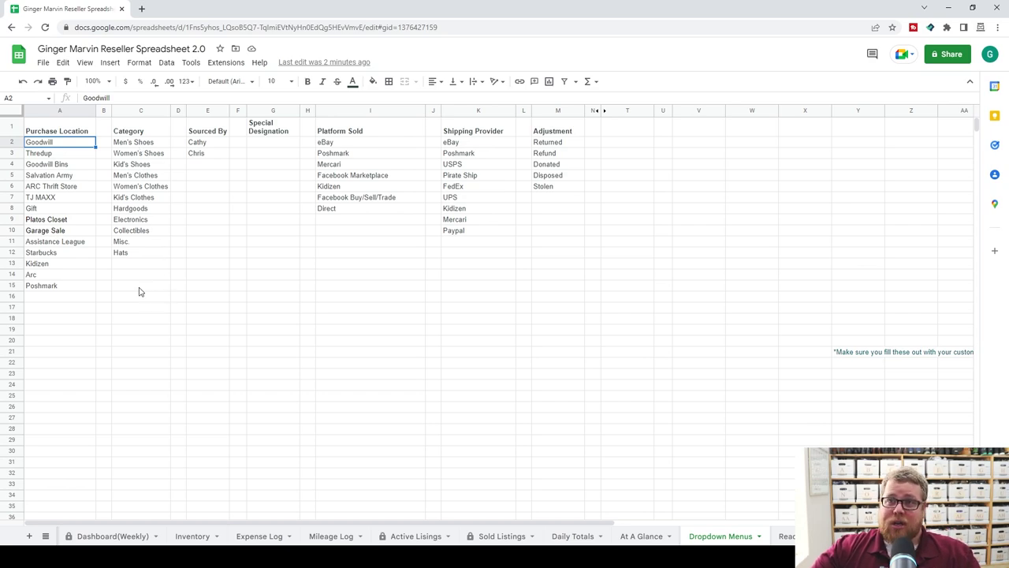
click(140, 143)
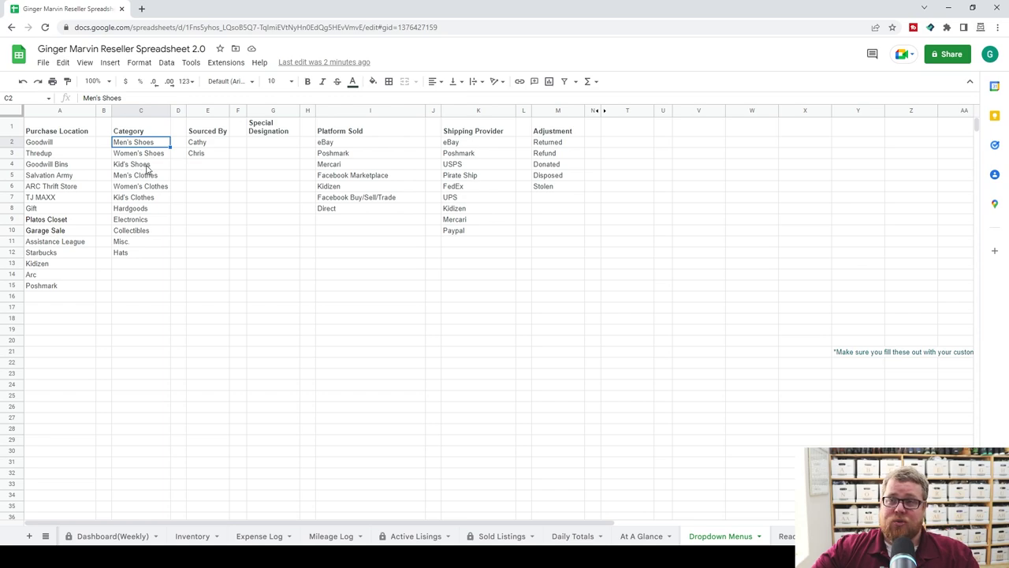
click(219, 142)
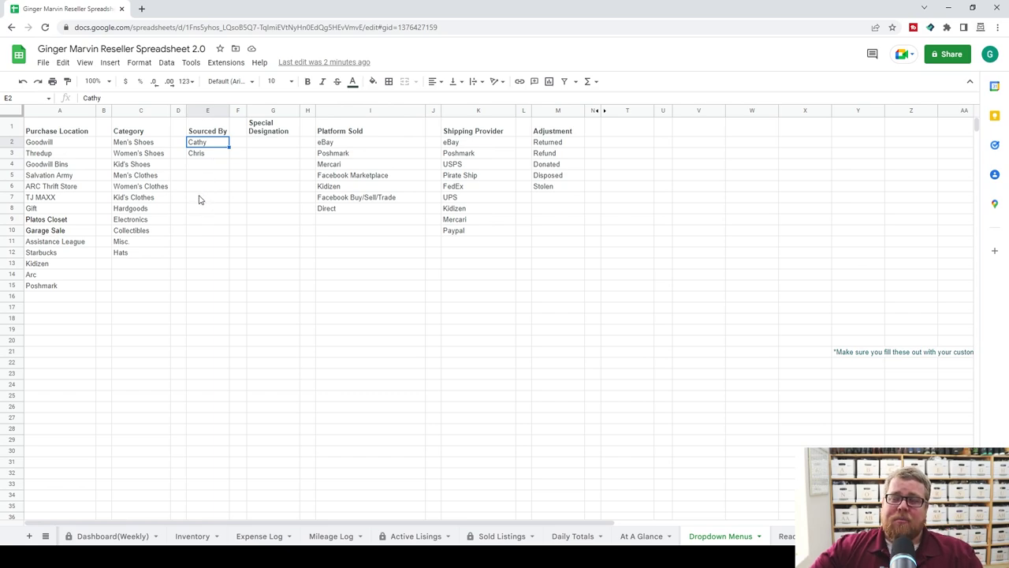
click(196, 164)
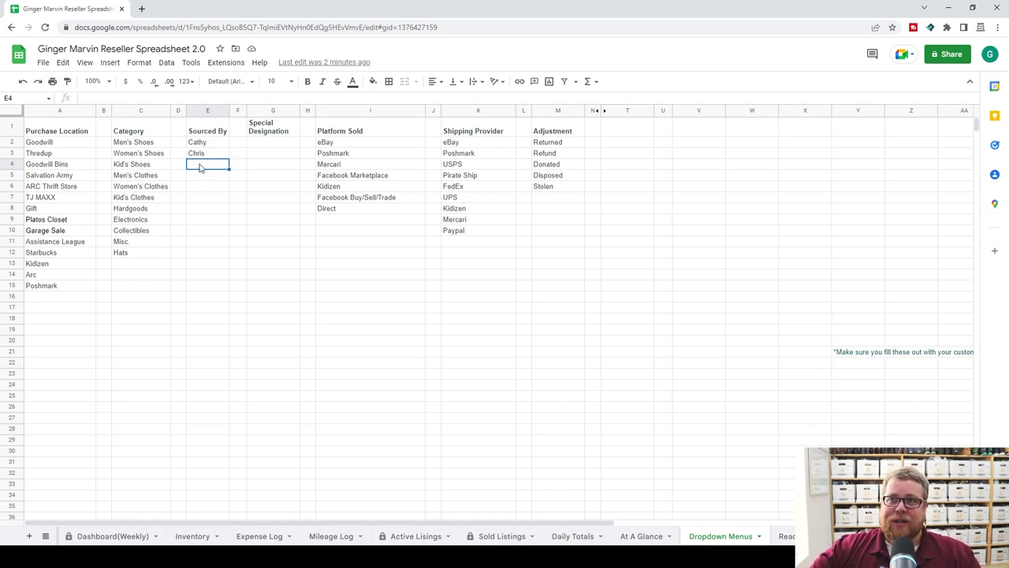
Step: Select the eBay entry in the Platform Sold list, then switch to the Inventory sheet
click(352, 145)
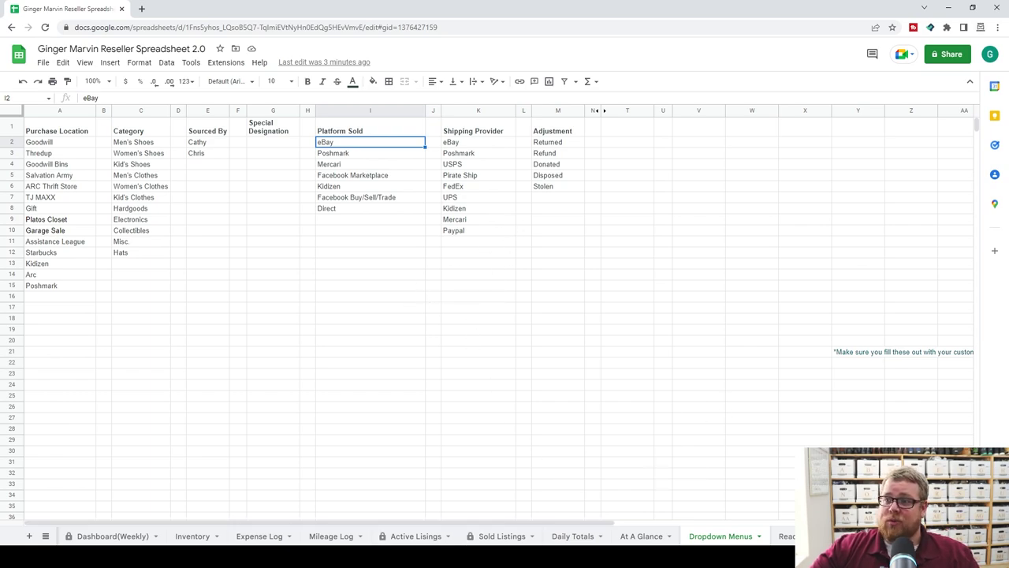
mouse_move(533, 522)
mouse_down()
mouse_move(644, 525)
mouse_move(532, 525)
mouse_up()
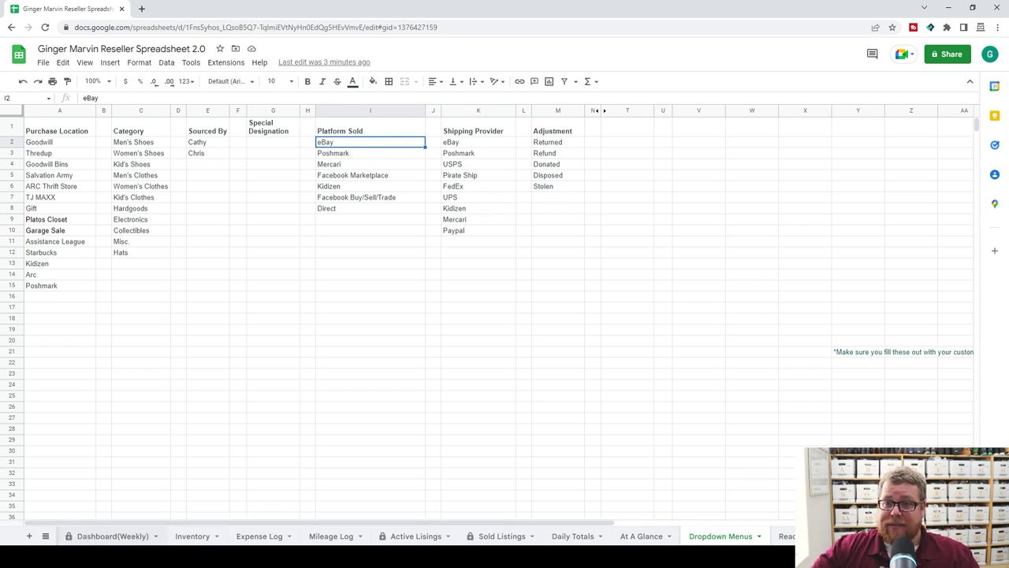
click(192, 535)
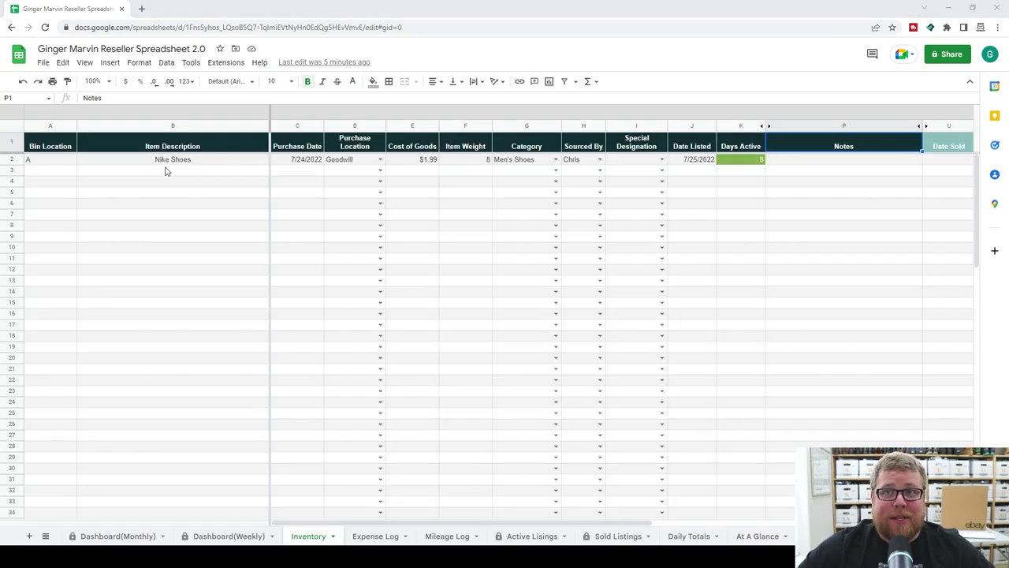
click(70, 173)
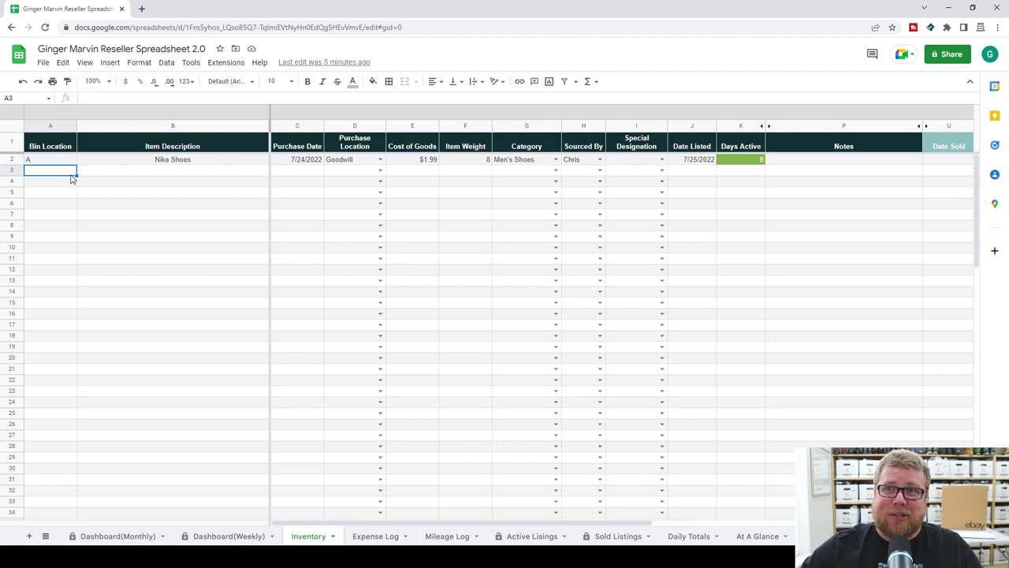
click(59, 162)
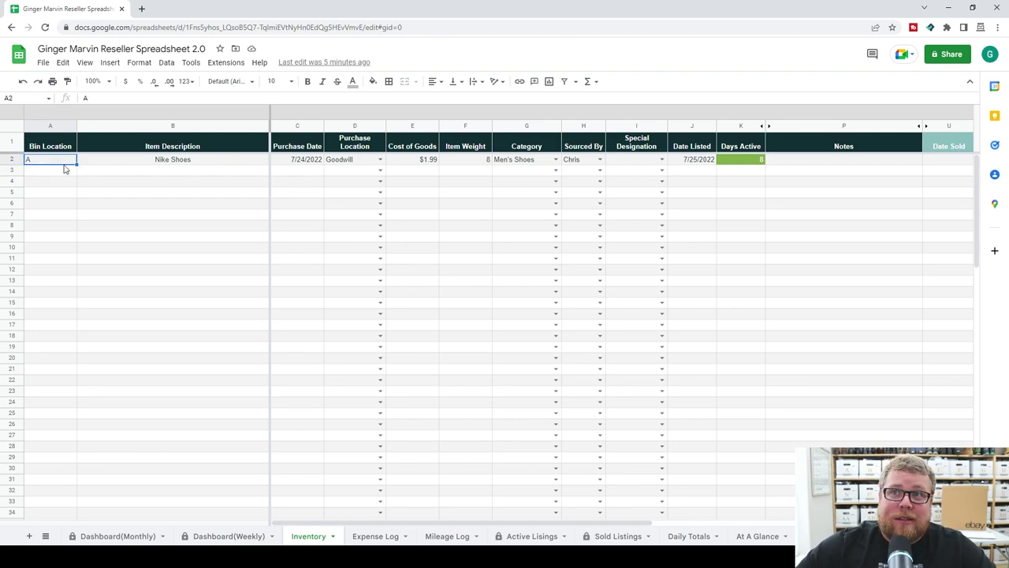
click(118, 161)
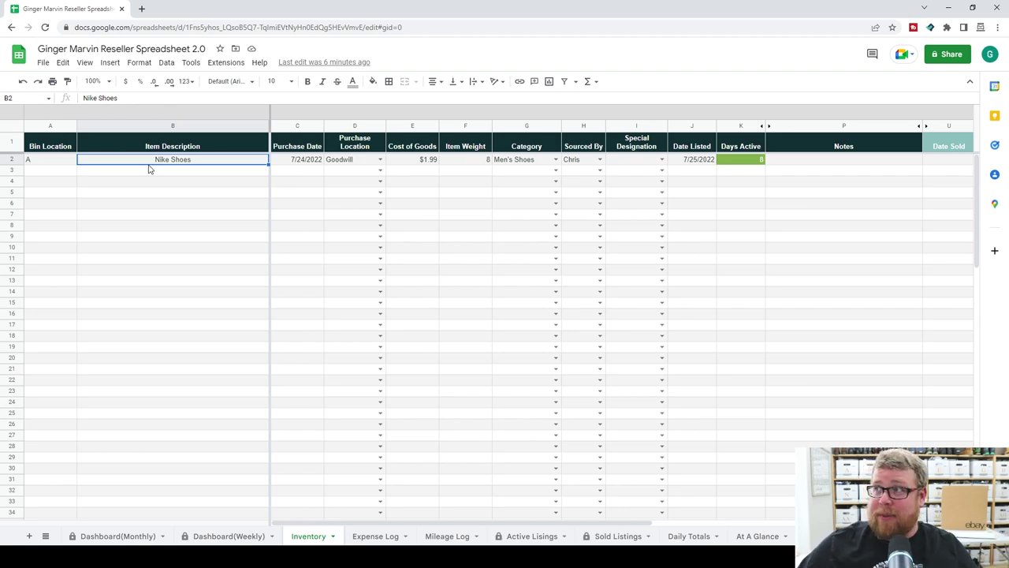
key(ctrl+f)
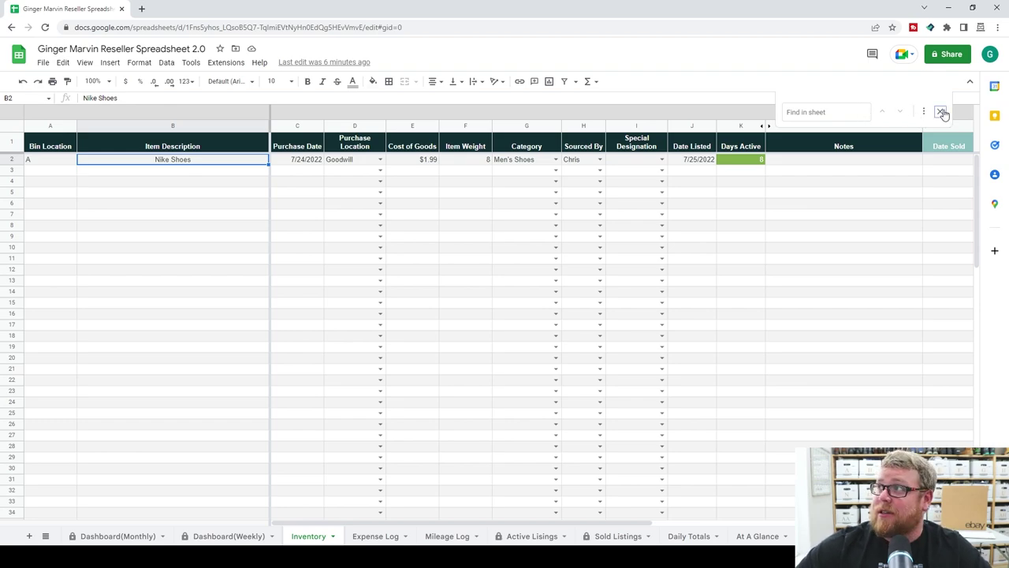
click(939, 112)
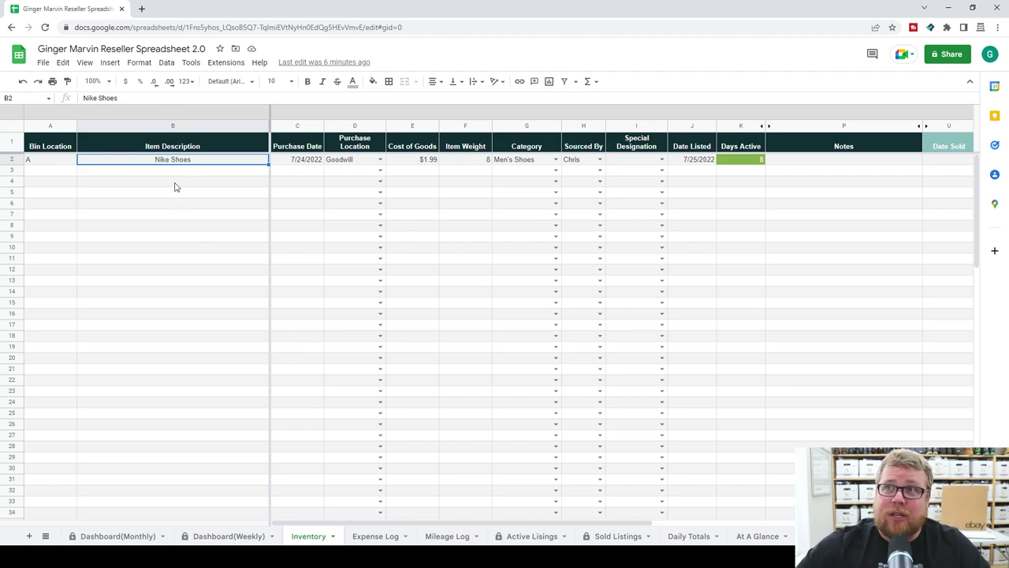
click(305, 161)
double_click(305, 161)
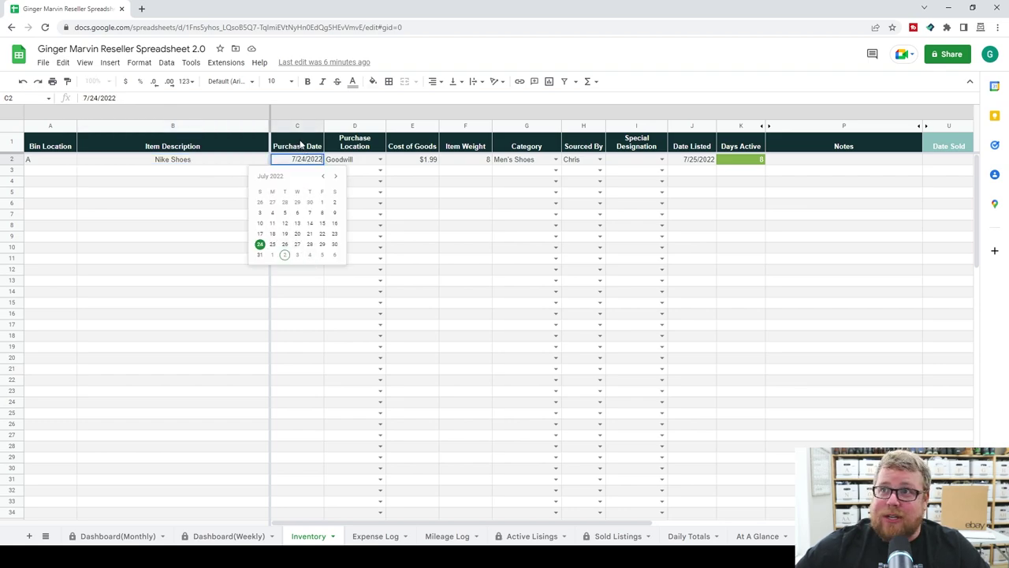
click(272, 243)
double_click(286, 161)
click(258, 244)
double_click(358, 162)
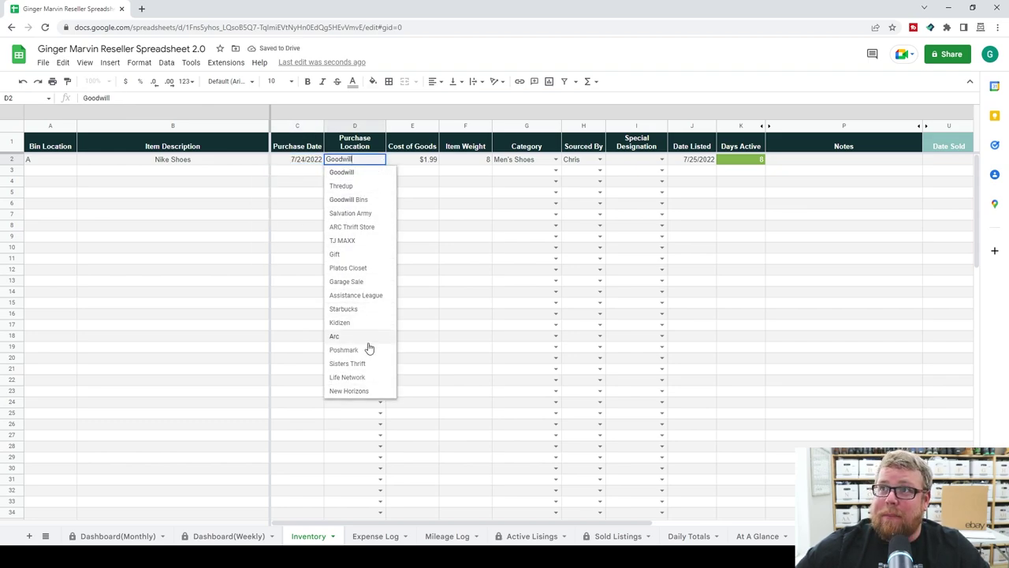
click(45, 536)
scroll(95, 511, down, 2)
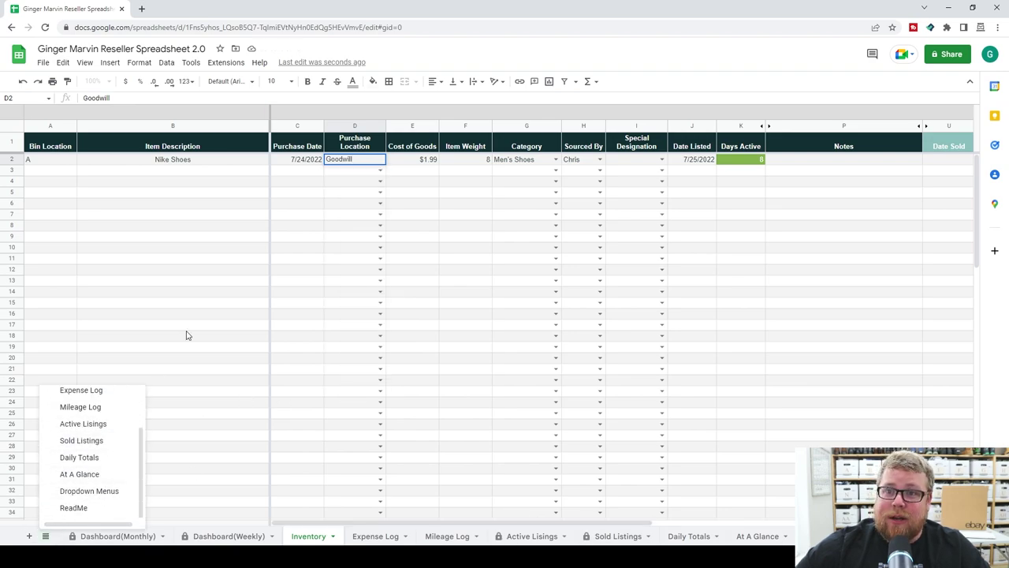
click(98, 491)
click(71, 330)
click(45, 536)
click(192, 536)
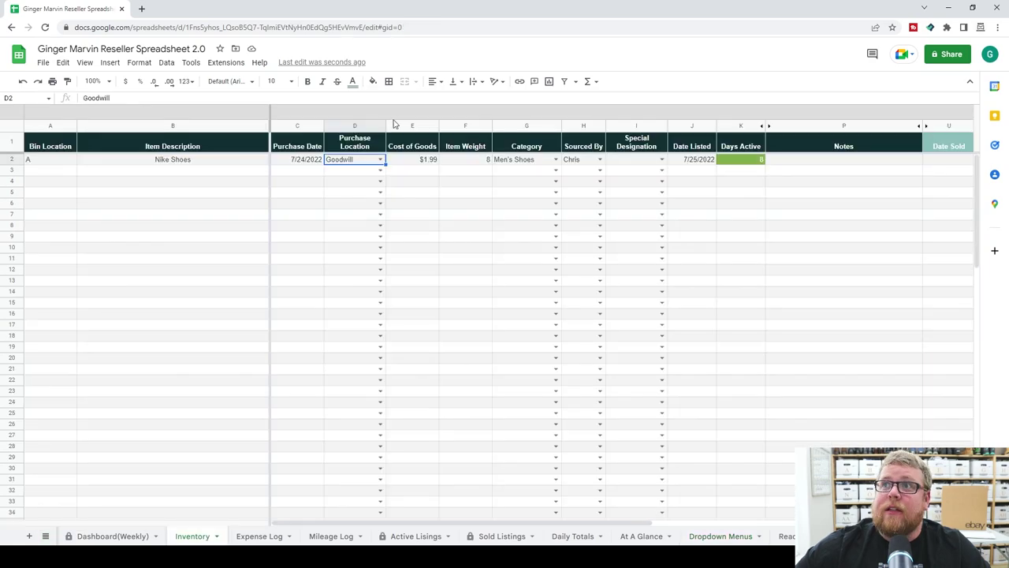
click(424, 163)
click(469, 162)
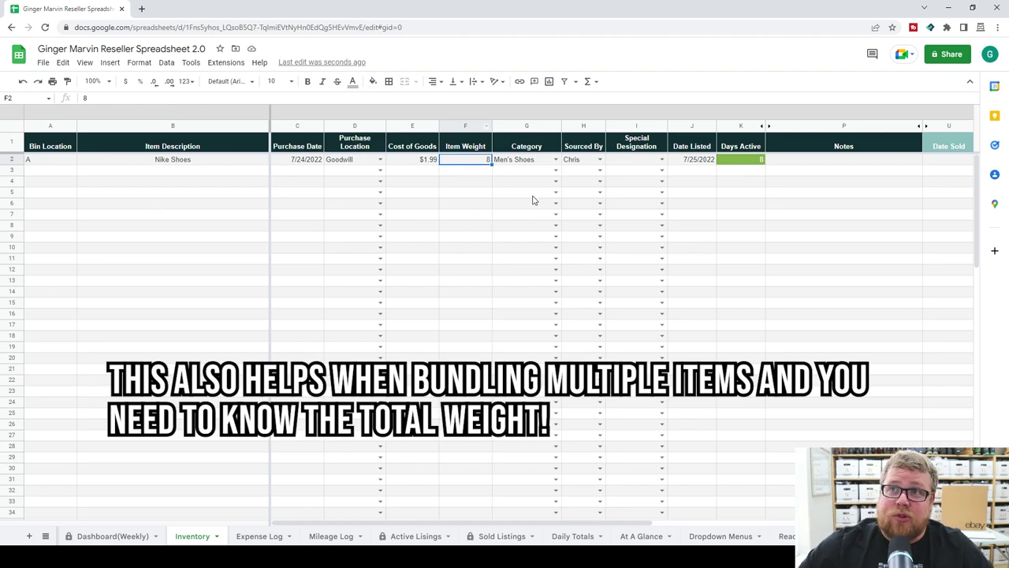
click(519, 163)
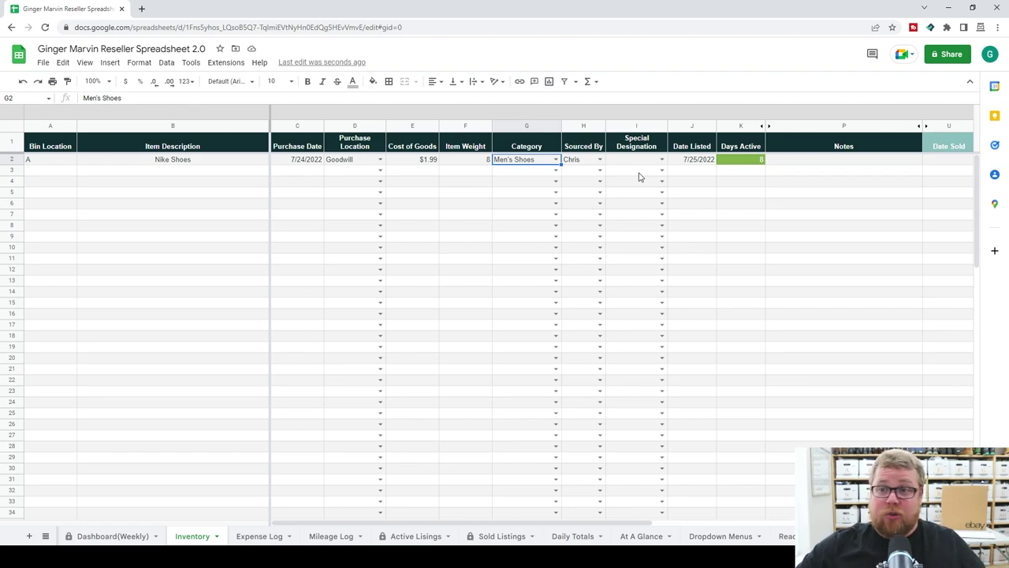
click(45, 536)
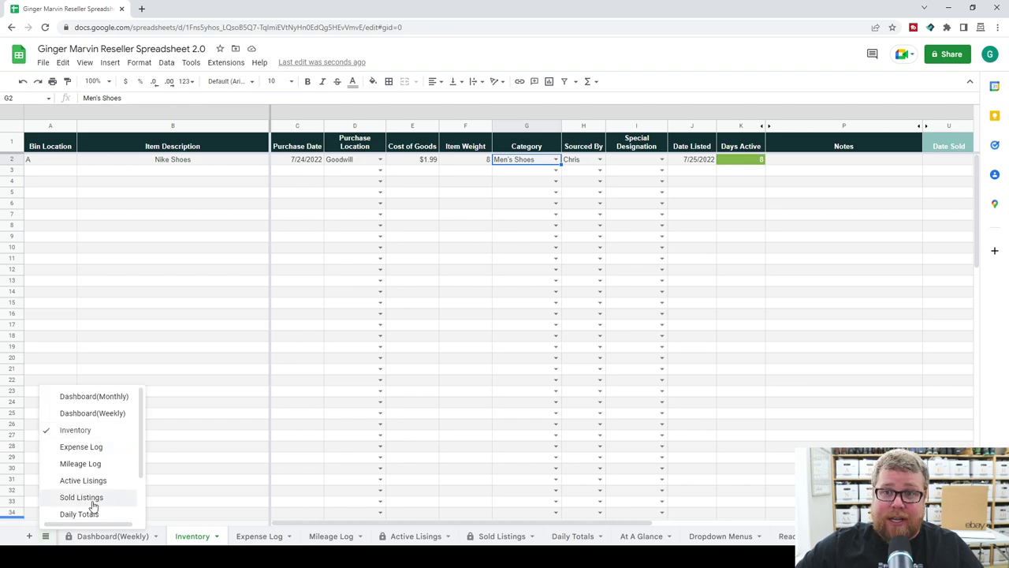
scroll(92, 504, down, 3)
click(103, 491)
drag(268, 145, 268, 233)
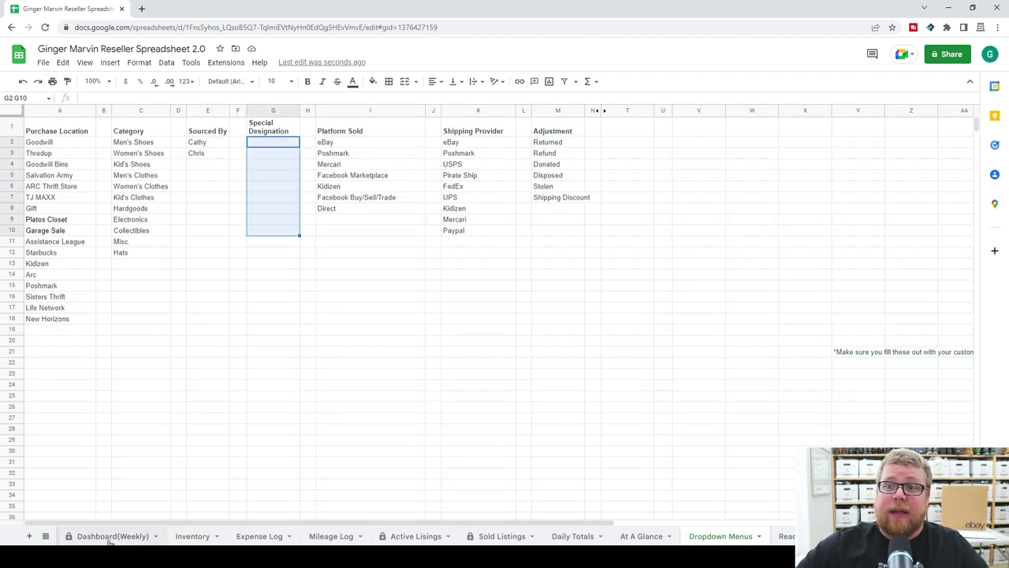
click(45, 536)
scroll(95, 425, up, 3)
click(92, 436)
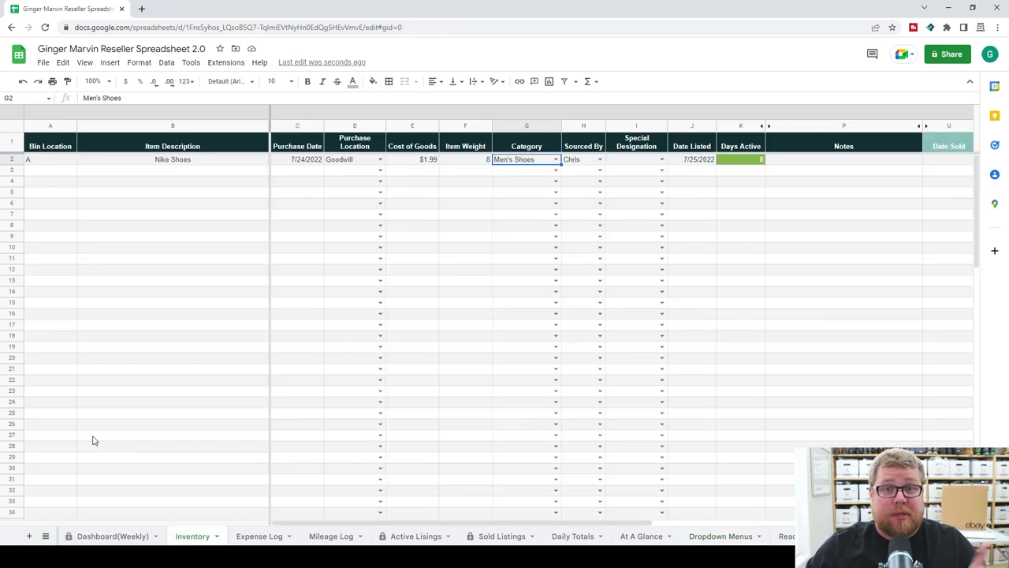
double_click(690, 160)
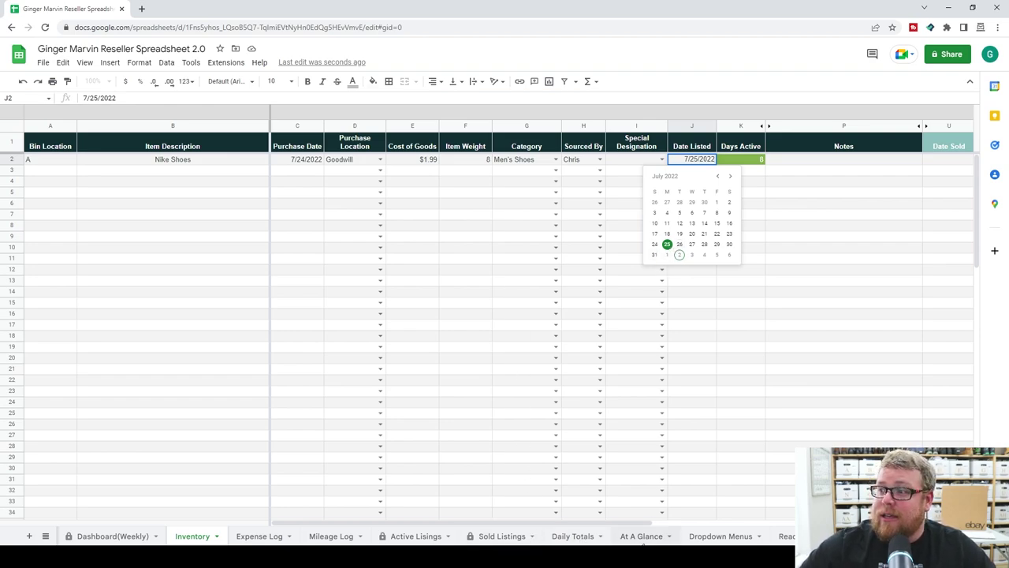
click(405, 539)
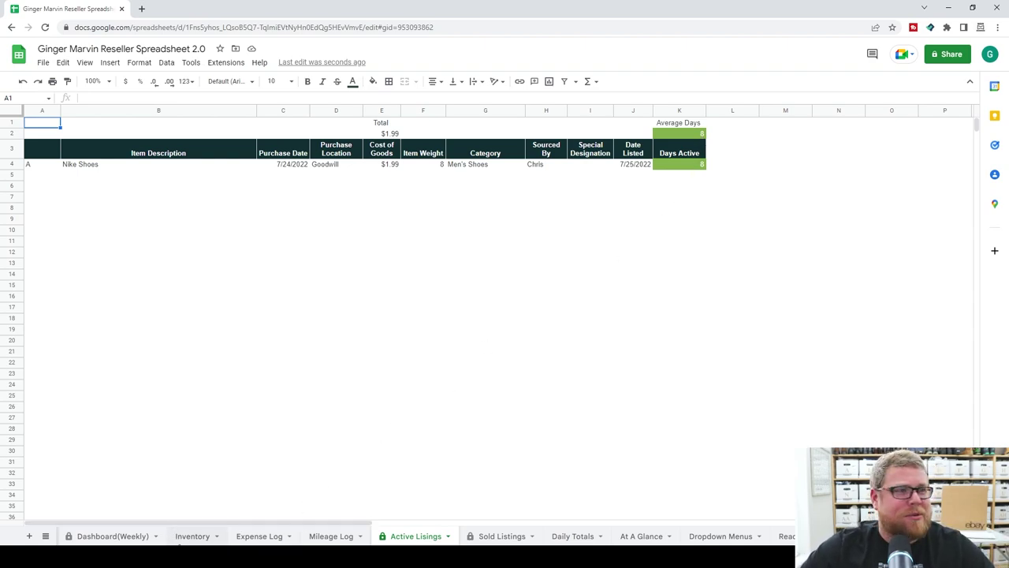
click(194, 538)
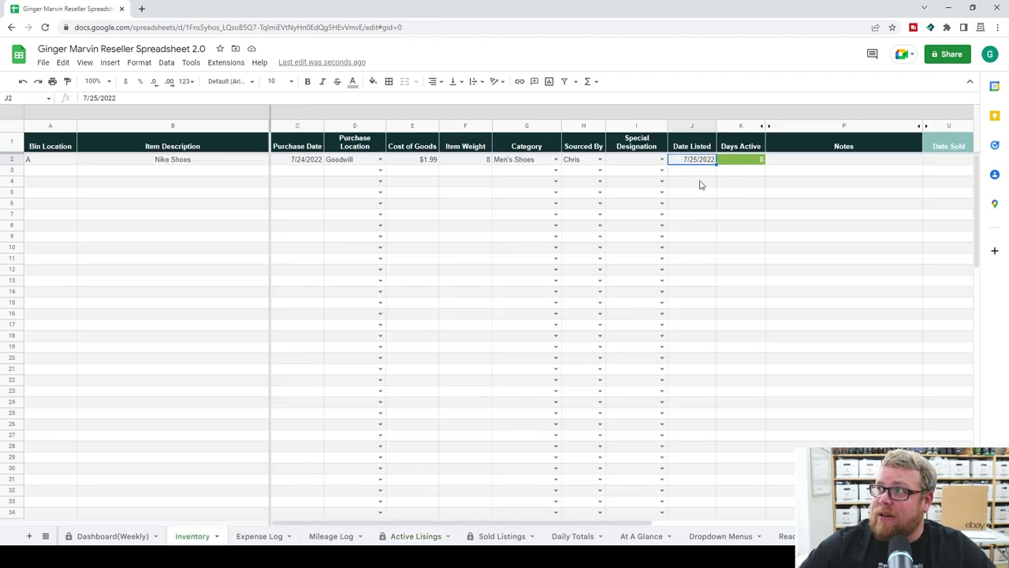
click(759, 163)
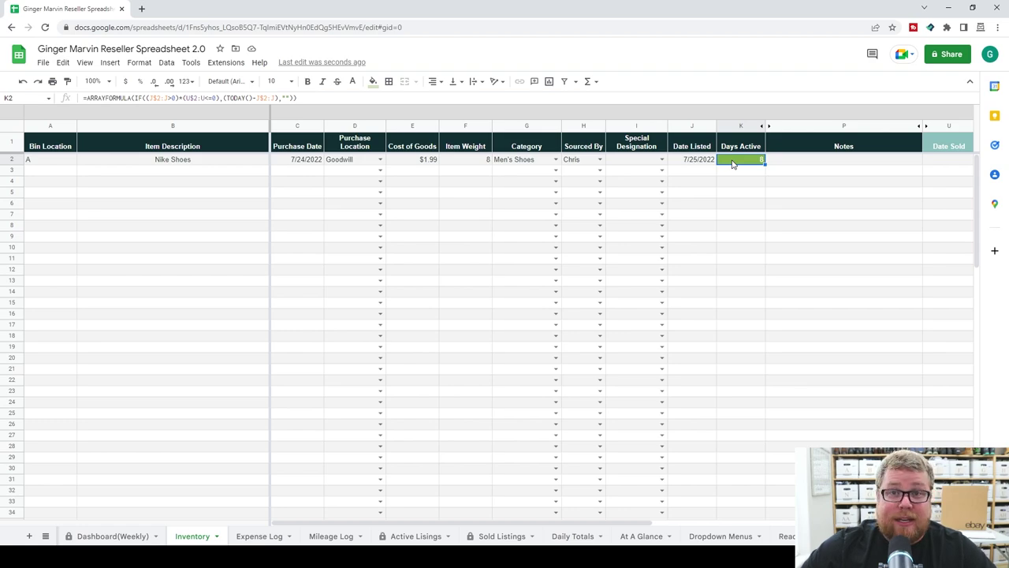
double_click(947, 161)
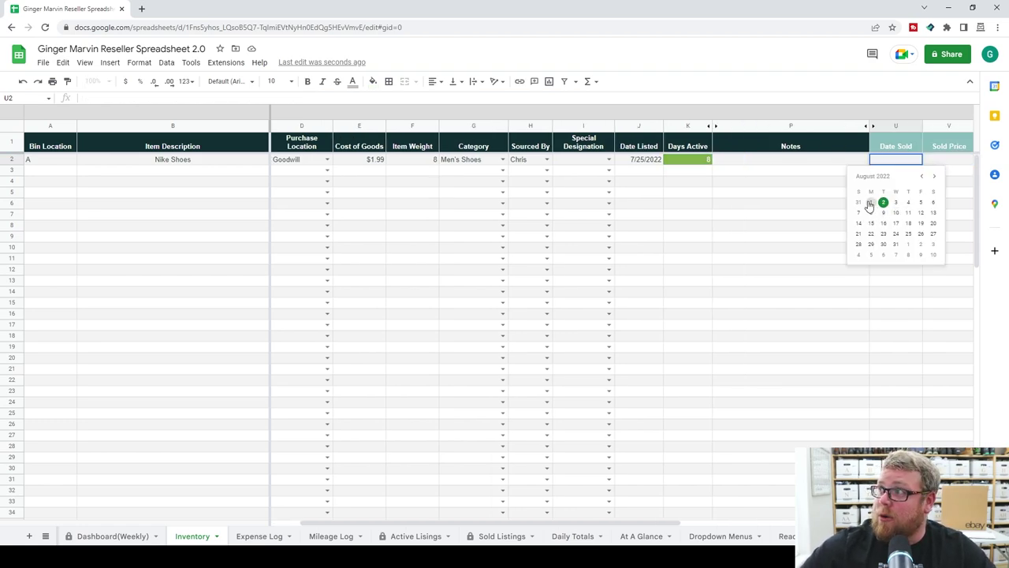
click(870, 201)
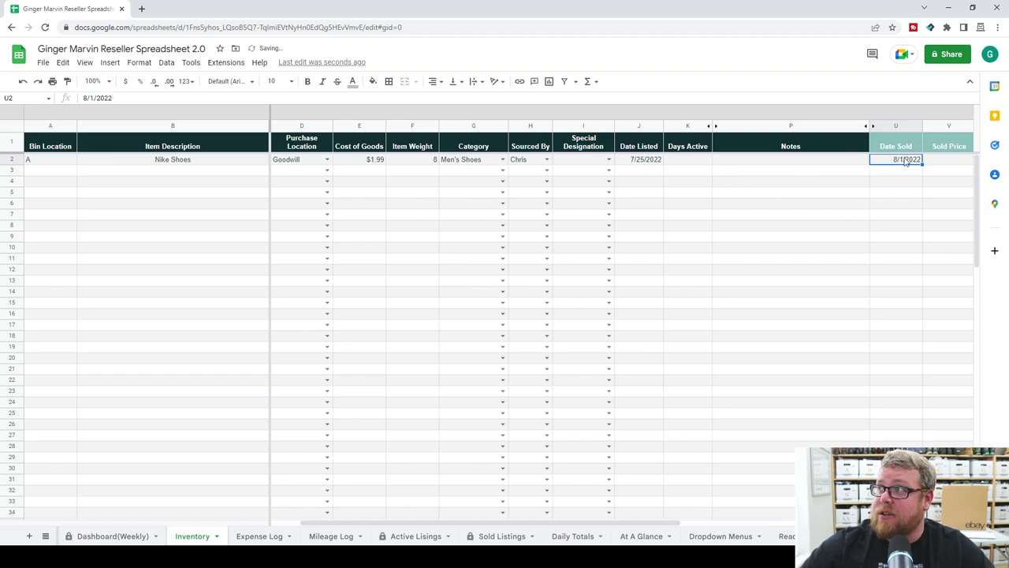
key(Delete)
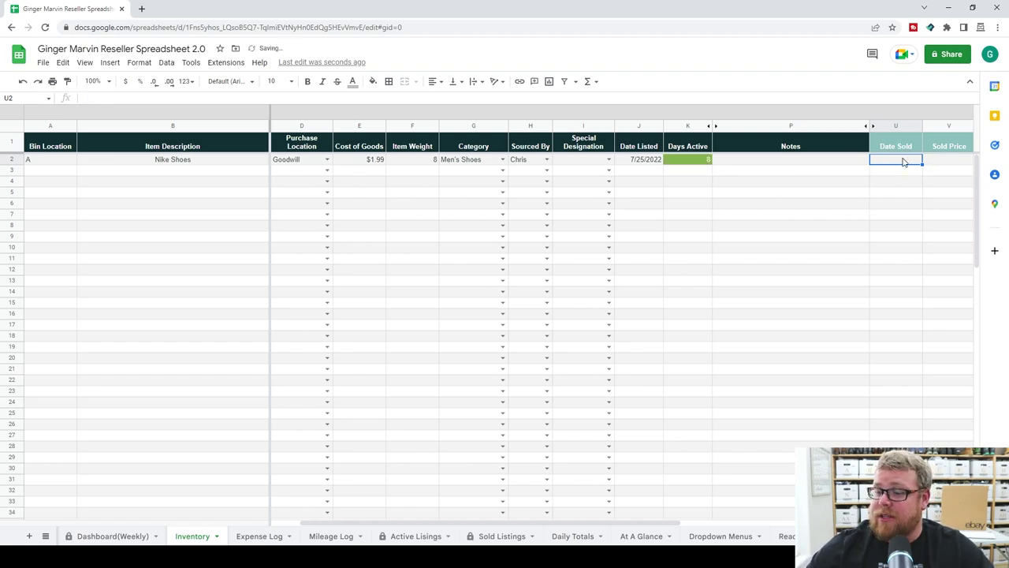
click(789, 146)
click(764, 160)
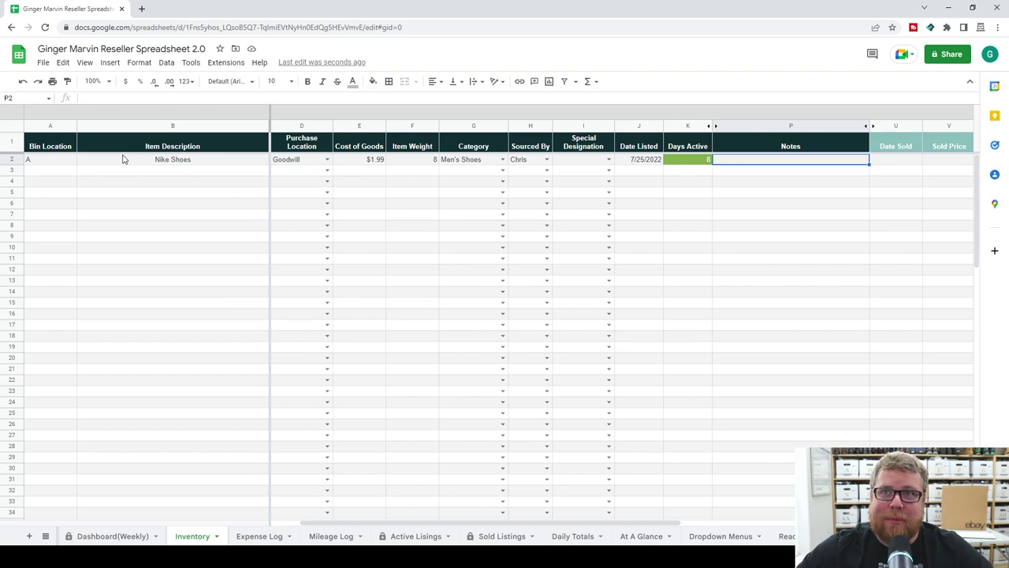
click(46, 160)
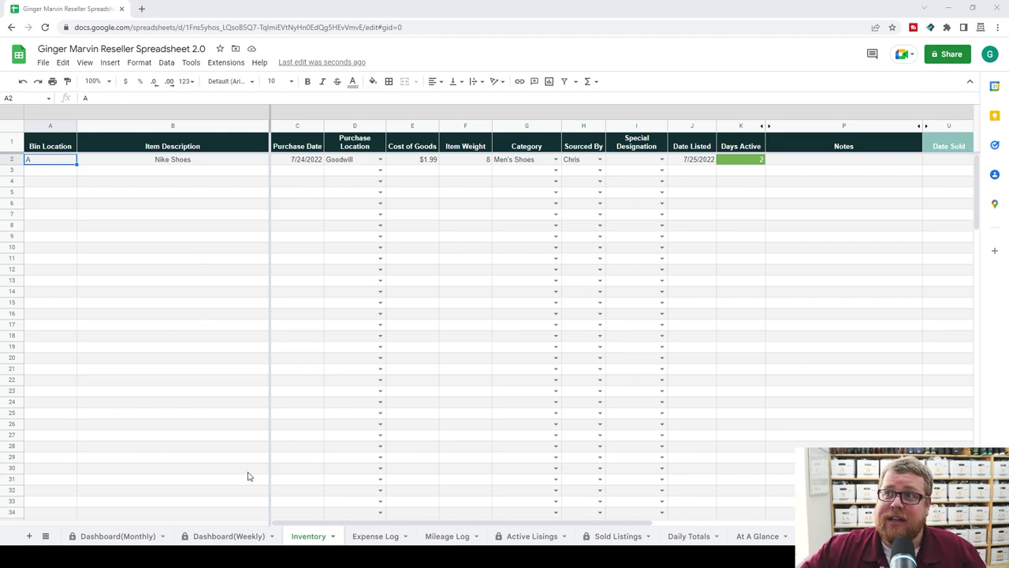
click(39, 174)
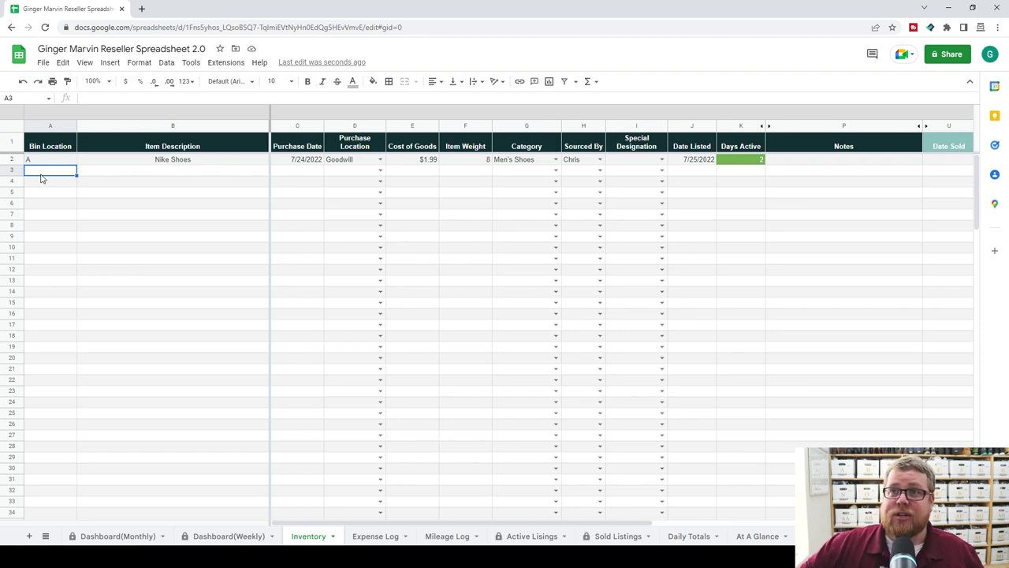
click(122, 171)
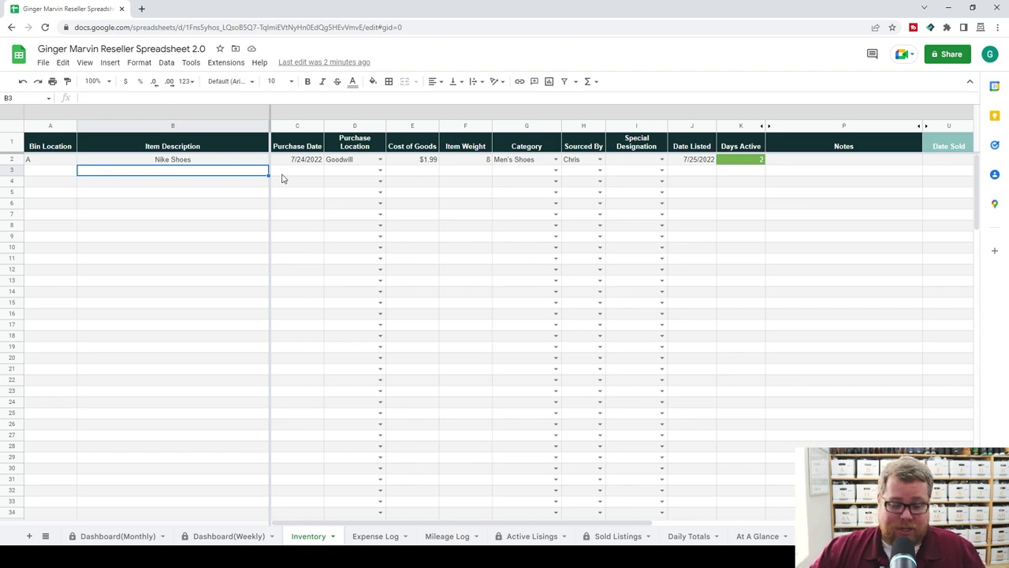
Step: Enter Blue Shirt in B3, purchase date 7/20/2022, and TJ MAXX as purchase location
text(Blue Shirt)
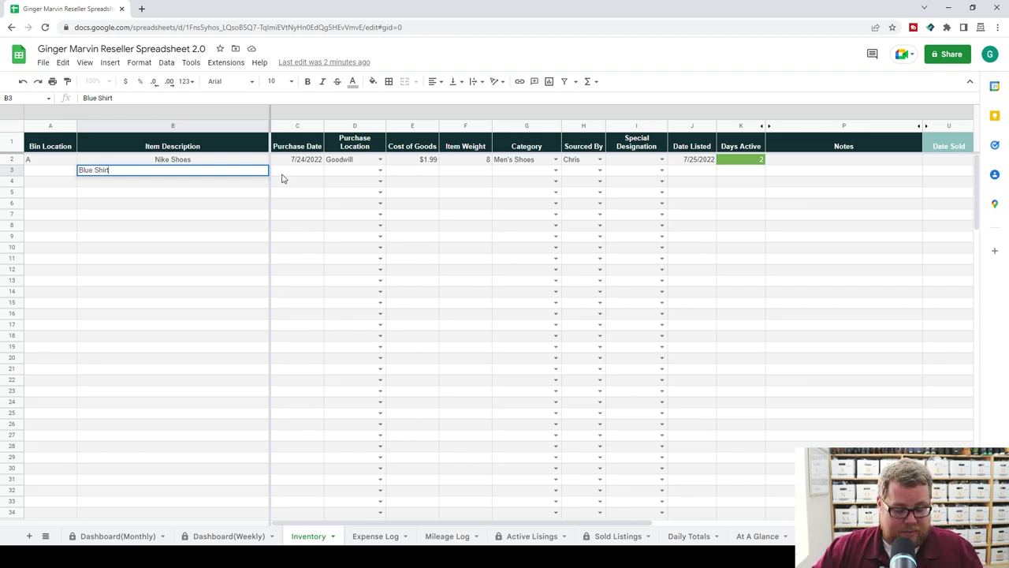
key(Return)
double_click(295, 170)
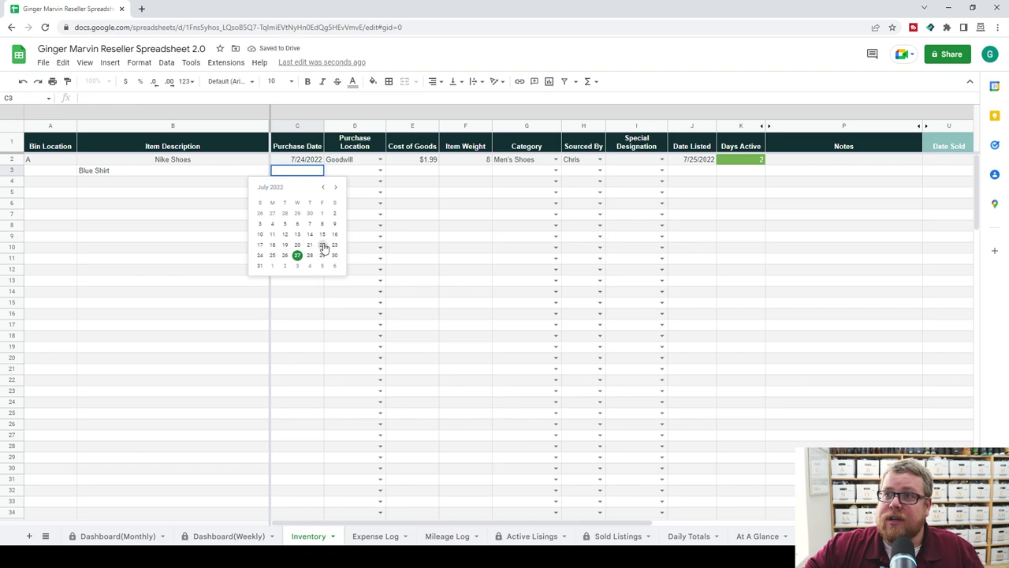
click(296, 249)
click(363, 172)
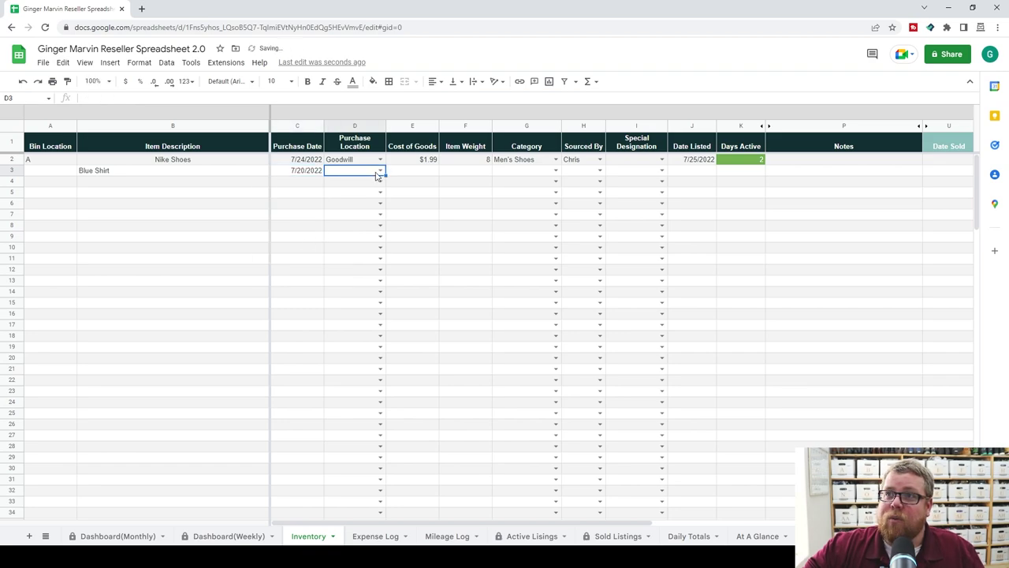
click(379, 170)
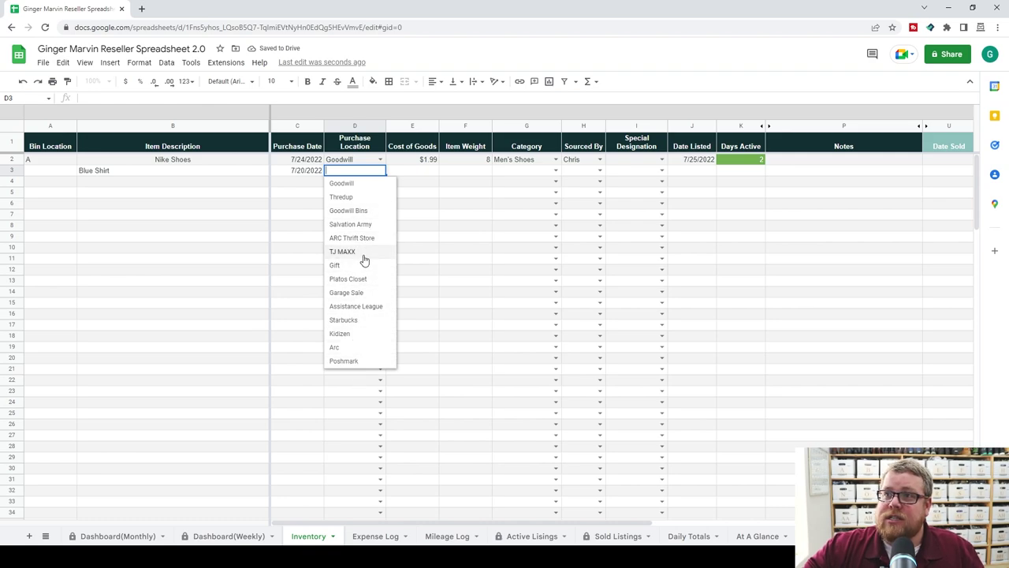
click(362, 252)
Step: Fill row 3 with cost 5.99, weight 6, category Men's Clothes, and a Sourced By name
click(410, 175)
text(5.99)
right_click(410, 174)
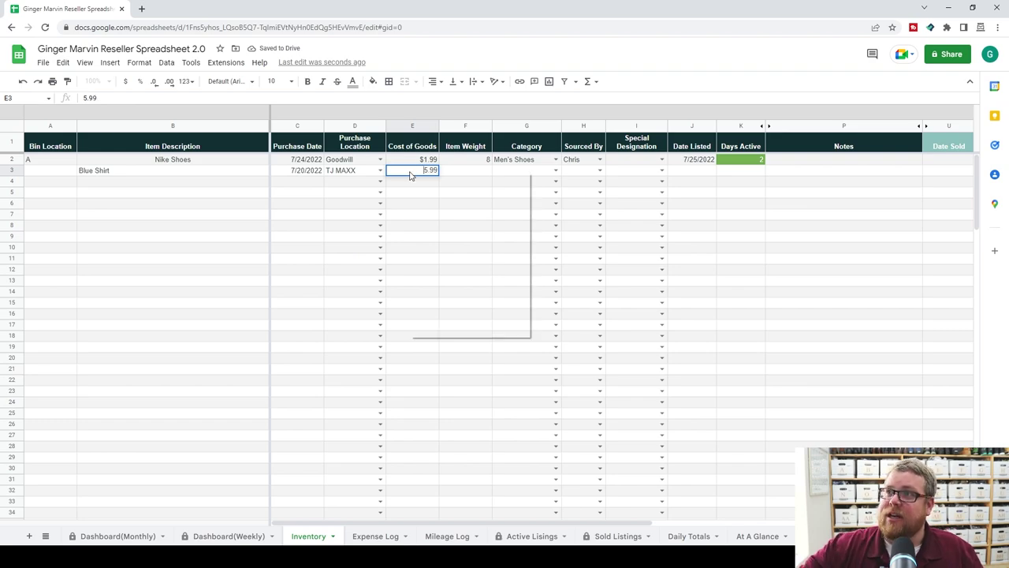
click(477, 170)
text(6)
key(Tab)
click(555, 170)
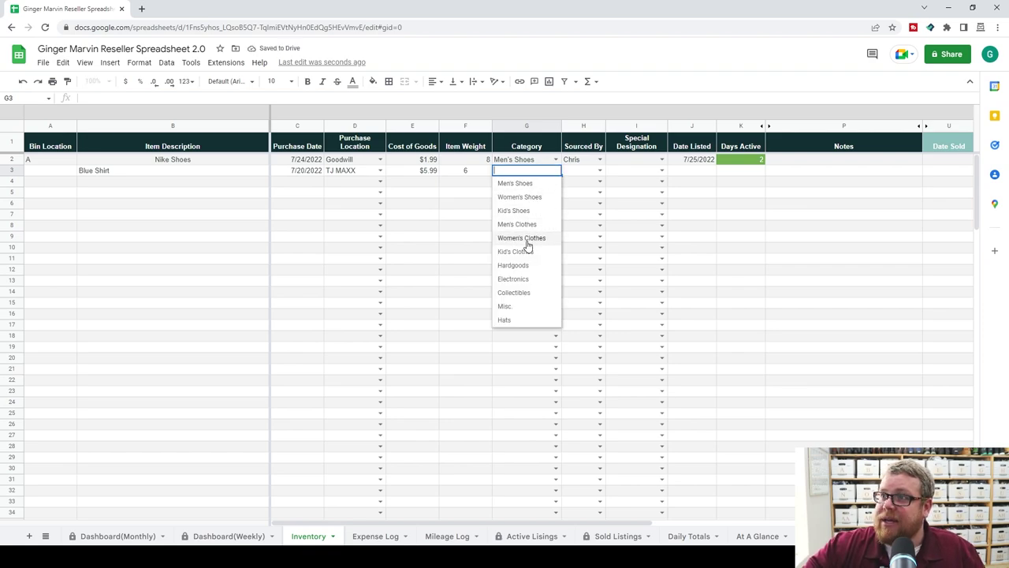
click(517, 224)
click(600, 171)
click(575, 184)
click(704, 172)
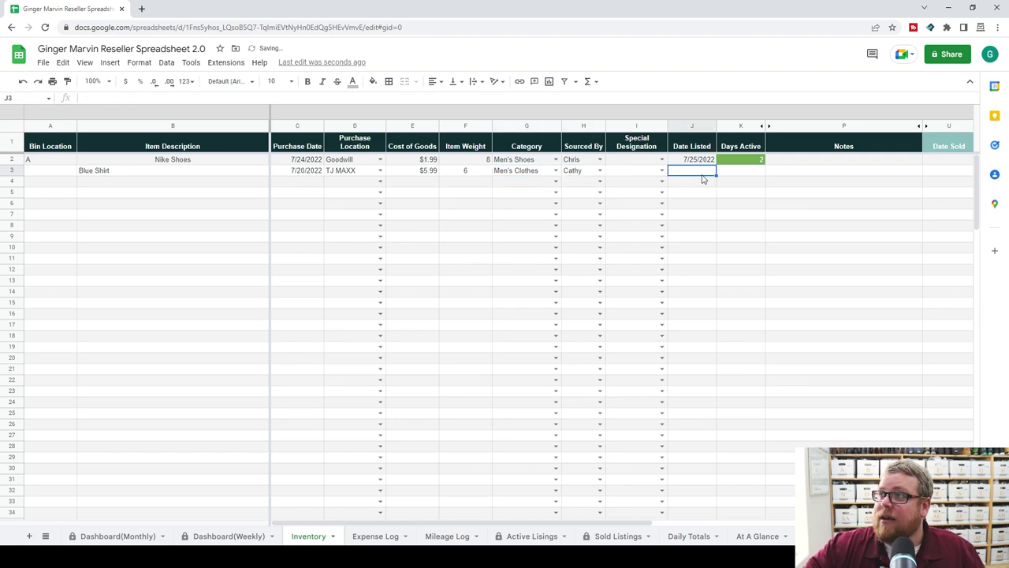
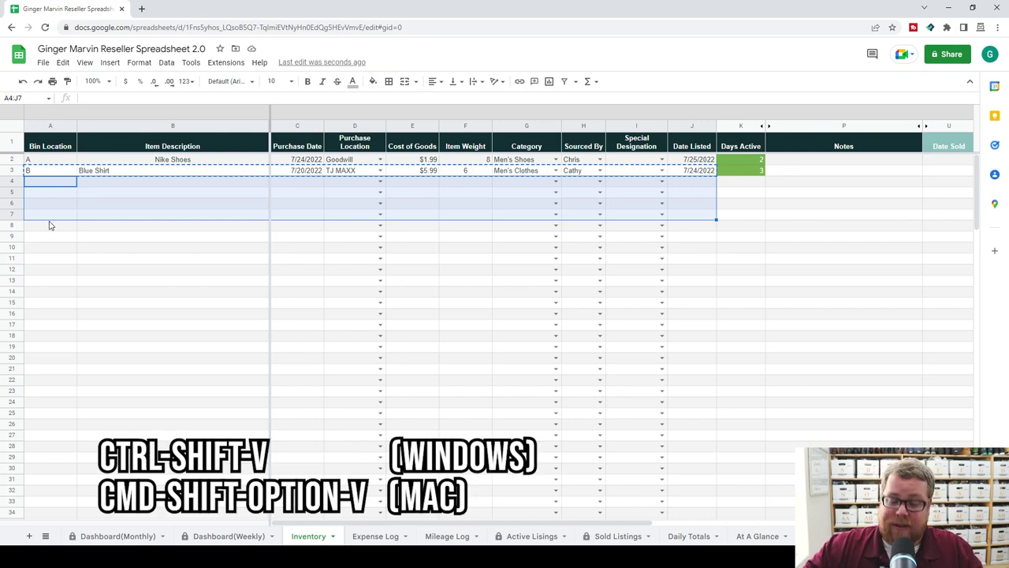
Step: Paste row 3's Blue Shirt values into A4:J7, then go back to row 3
text(B	Blue Shirt	7/20/2022	TJ MAXX	$5.99	6	Men's Clothes	Cathy		7/24/2022 B	Blue Shirt	7/20/2022	TJ MAXX	$5.99	6	Men's Clothes	Cathy		7/24/2022 B	Blue Shirt	7/20/2022	TJ MAXX	$5.99	6	Men's Clothes	Cathy		7/24/2022 B	Blue Shirt	7/20/2022	TJ MAXX	$5.99	6	Men's Clothes	Cathy		7/24/2022)
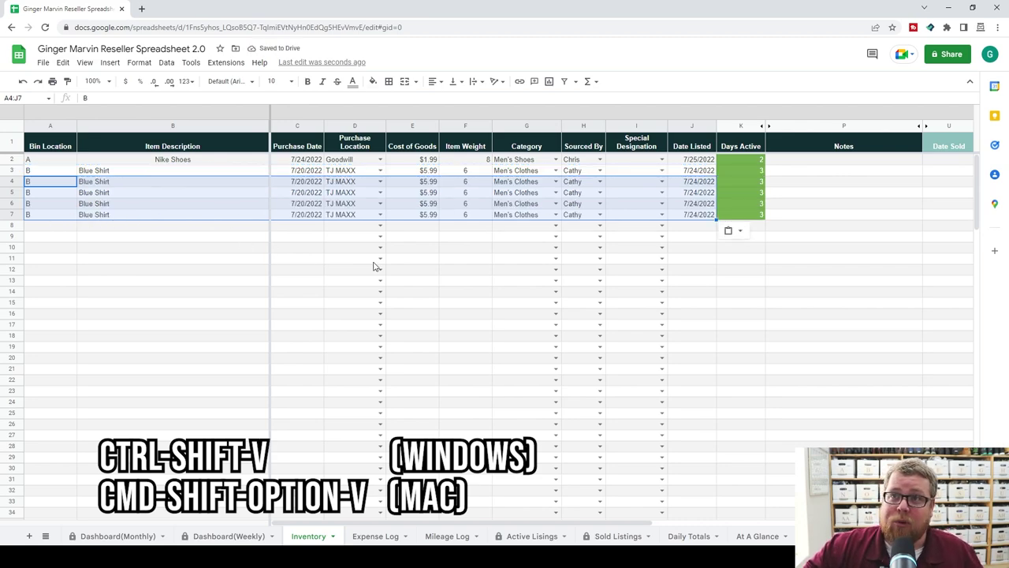
click(696, 268)
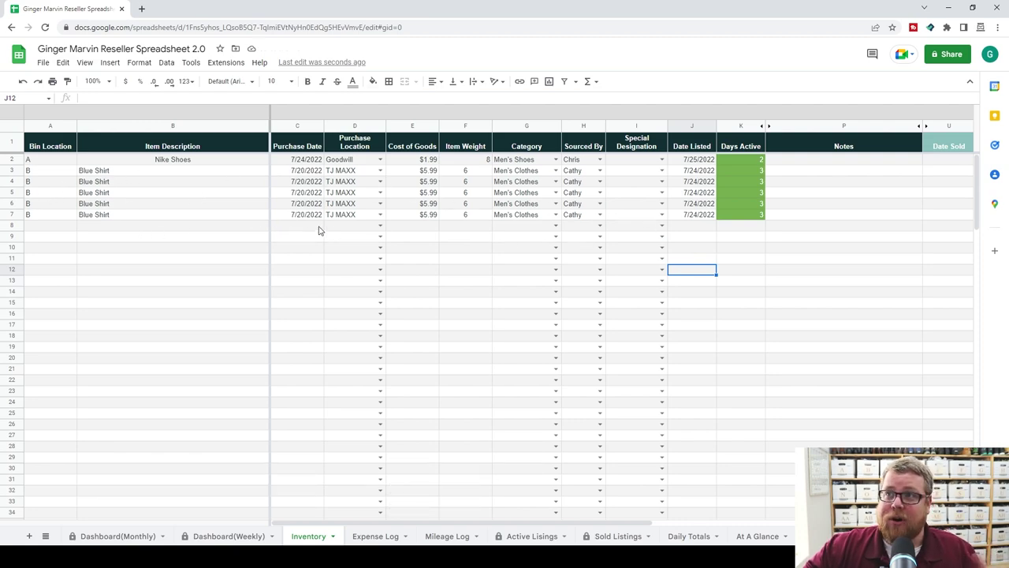
click(61, 172)
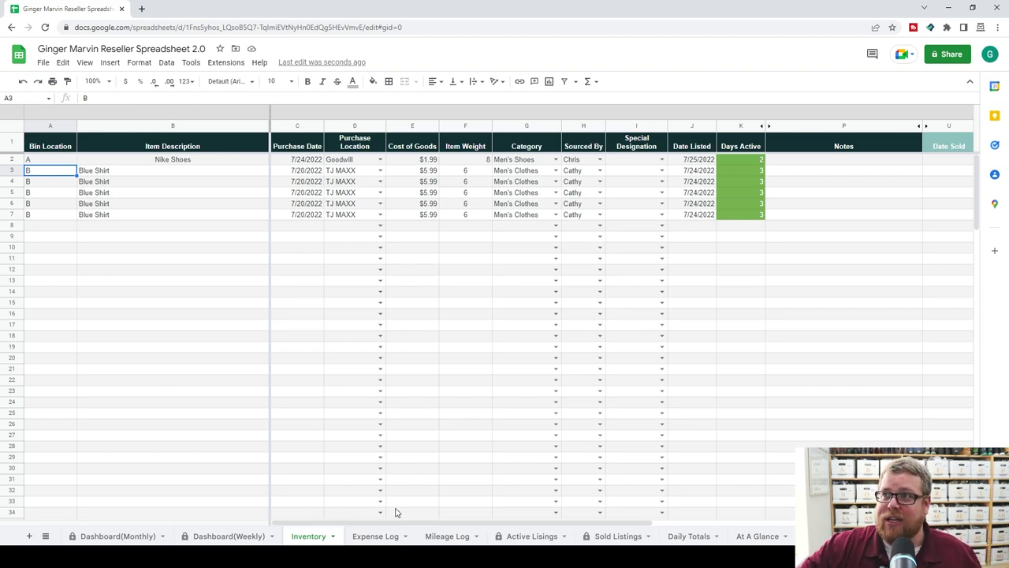
drag(407, 522, 608, 522)
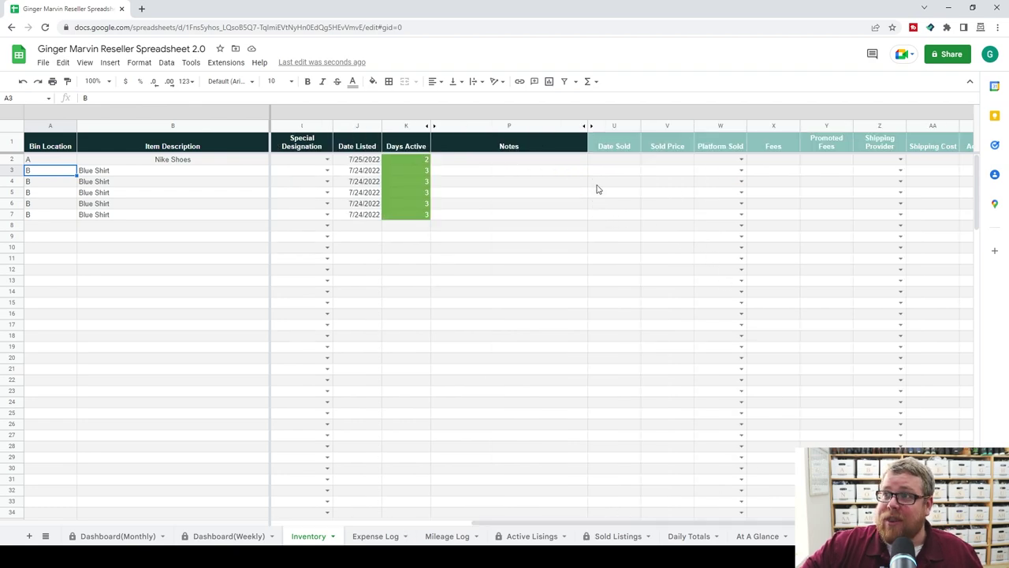
double_click(621, 169)
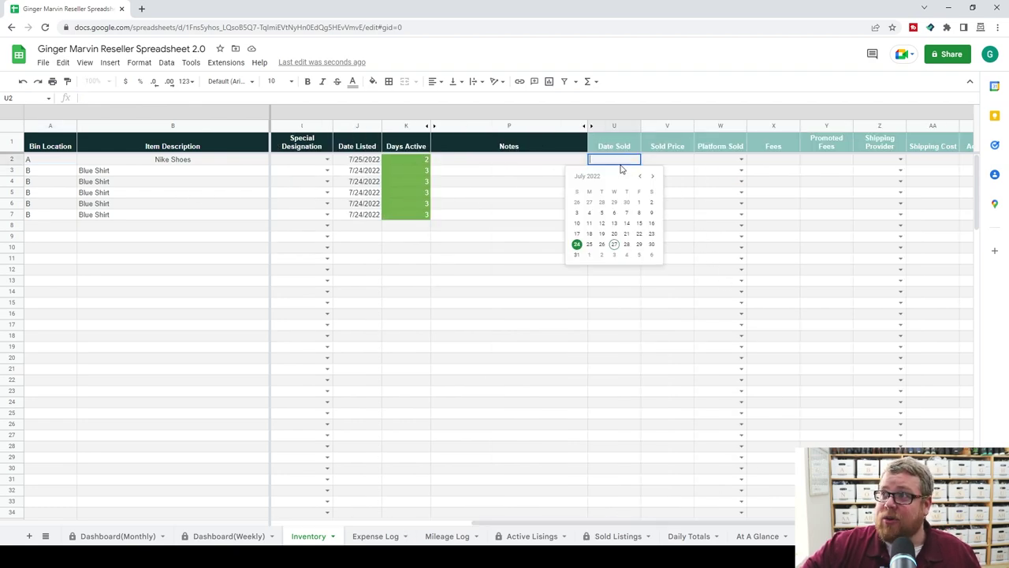
click(539, 161)
double_click(610, 171)
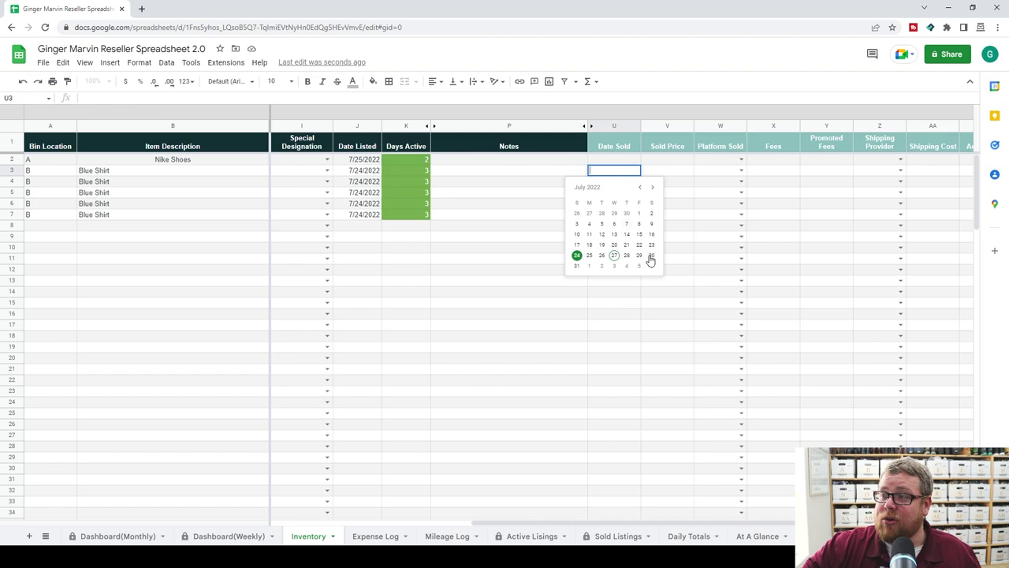
click(601, 255)
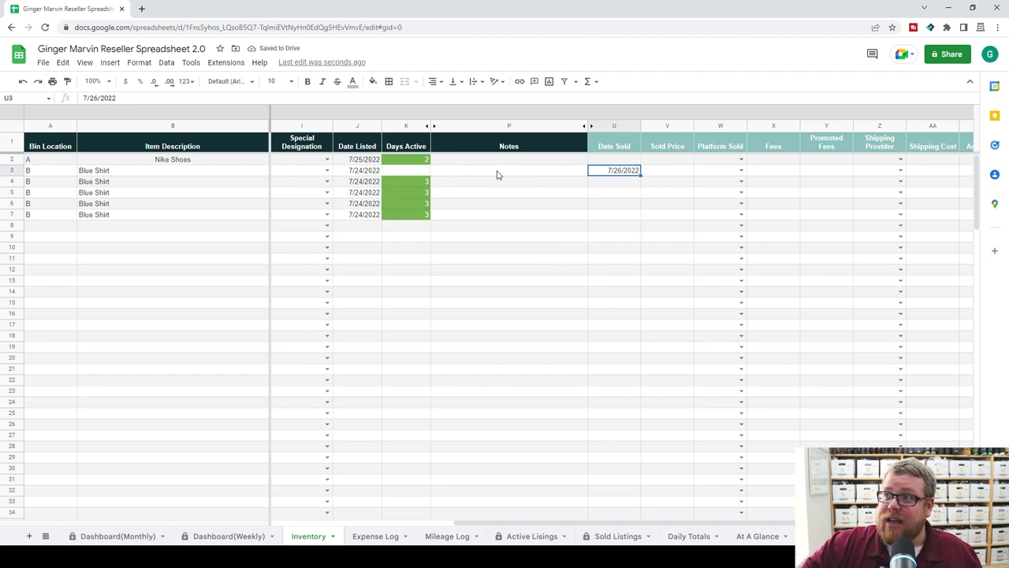
click(651, 171)
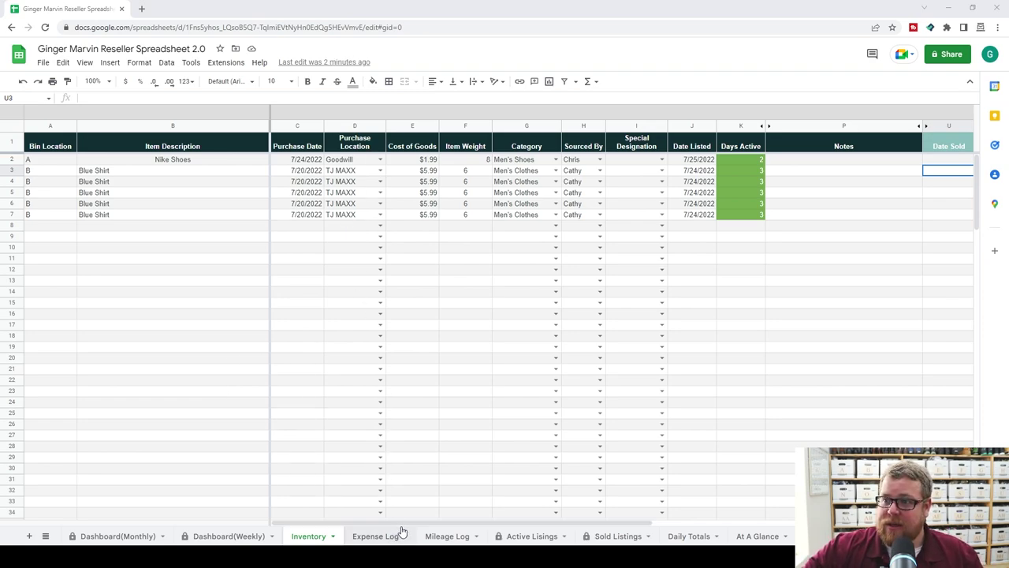
drag(402, 531, 613, 531)
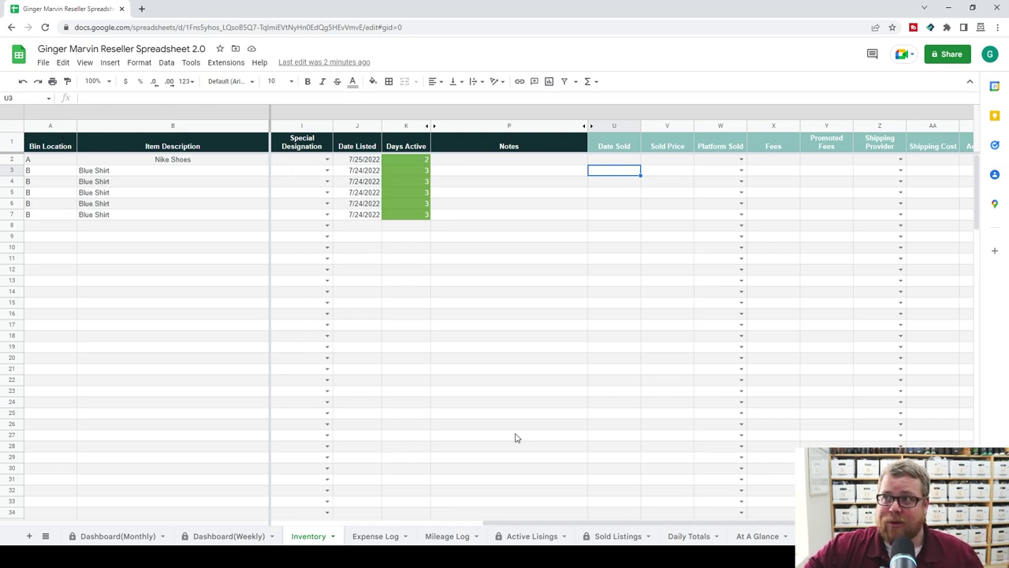
drag(544, 523, 628, 523)
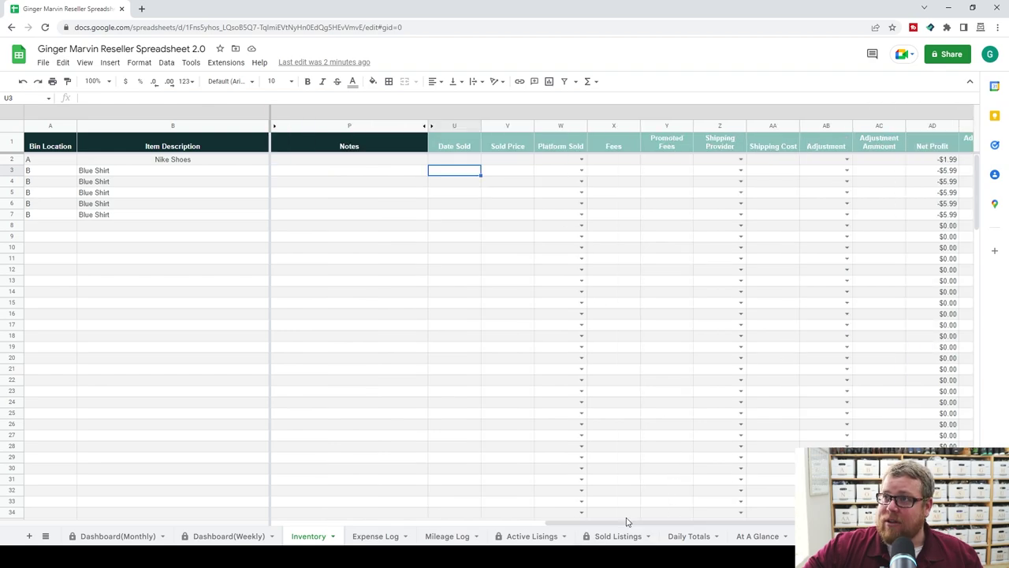
Step: Log row 3's Blue Shirt as sold 7/26/2022 for $19.99 on Poshmark
double_click(475, 173)
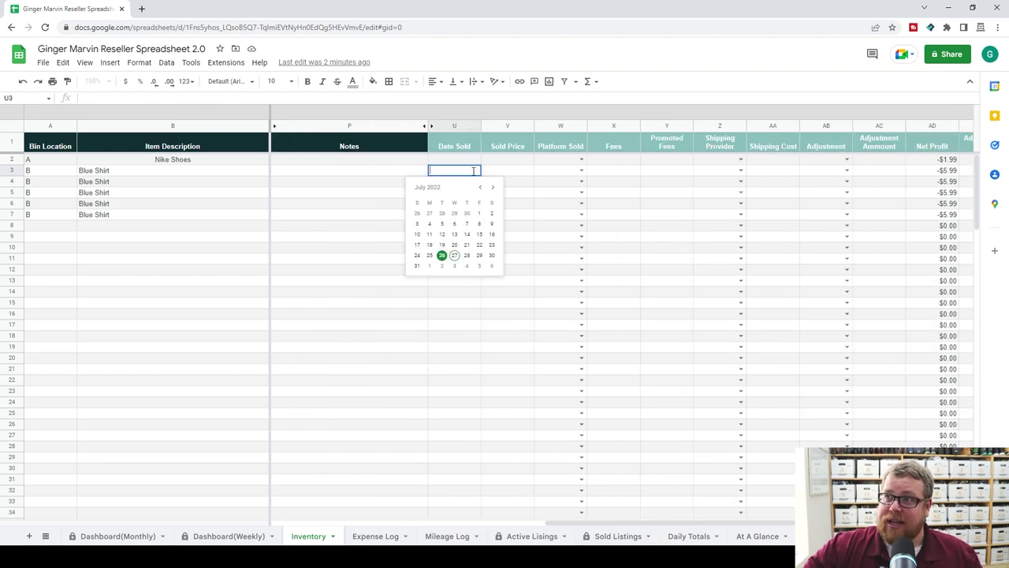
click(441, 255)
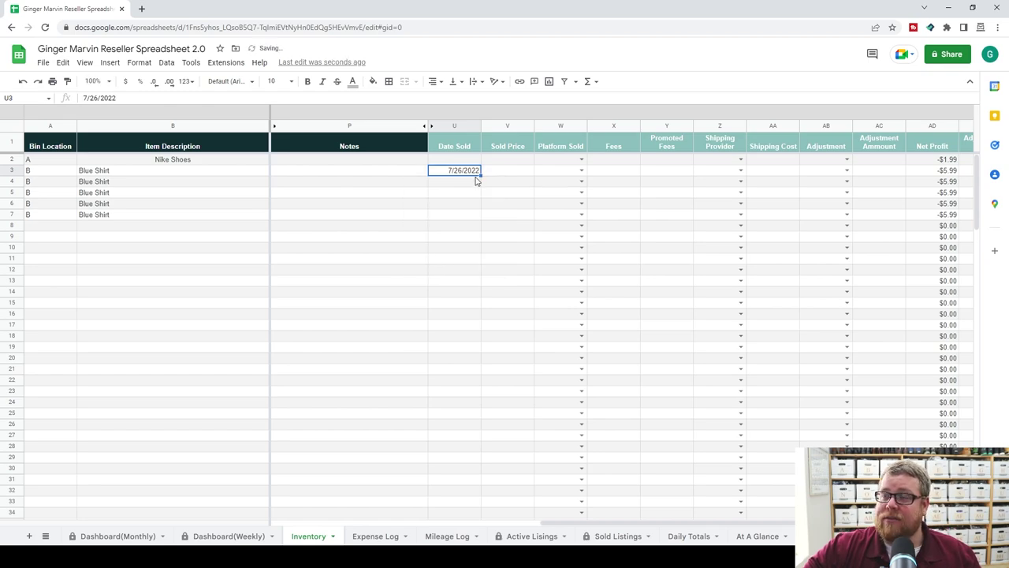
click(511, 172)
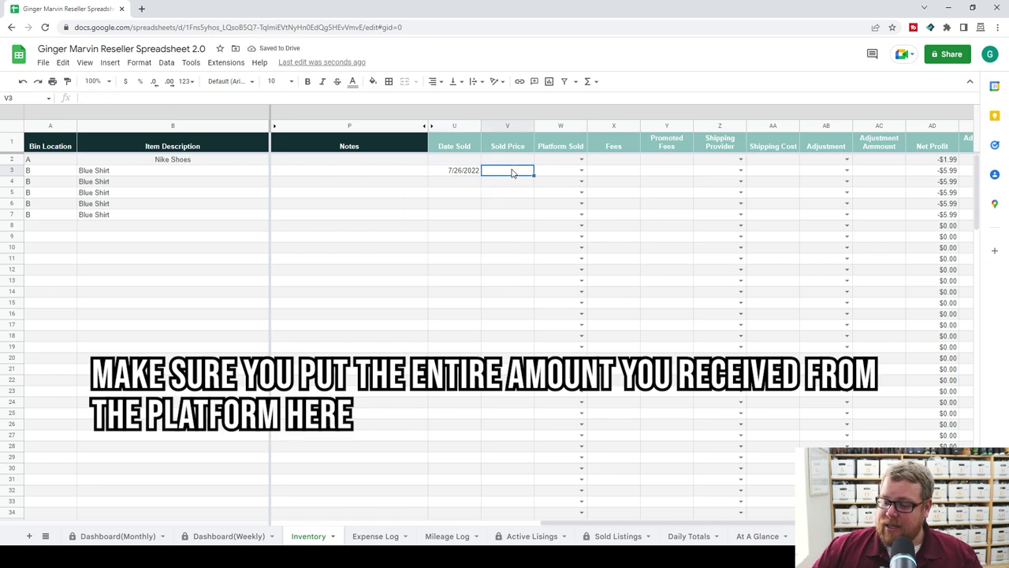
text(19.99)
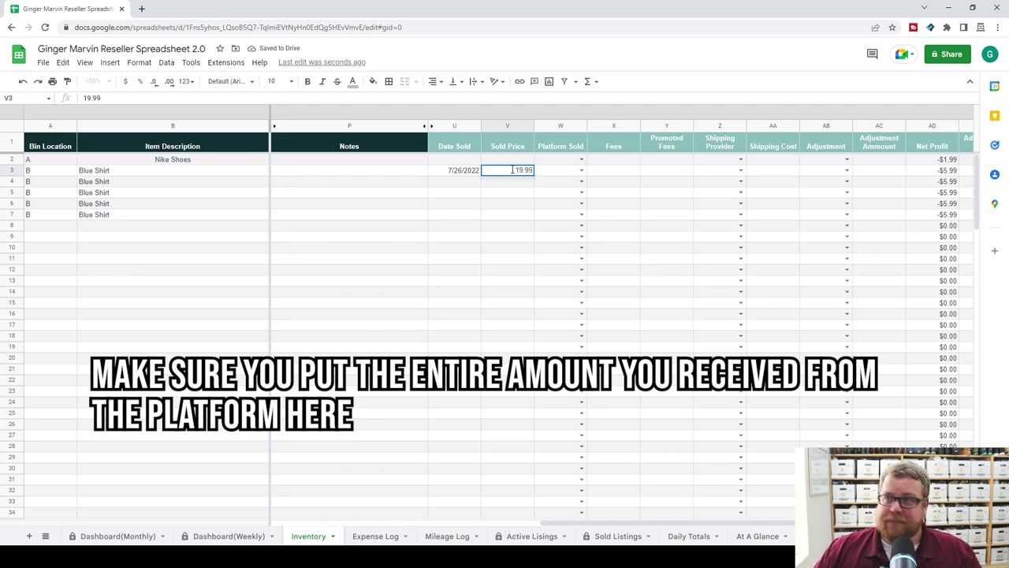
click(581, 170)
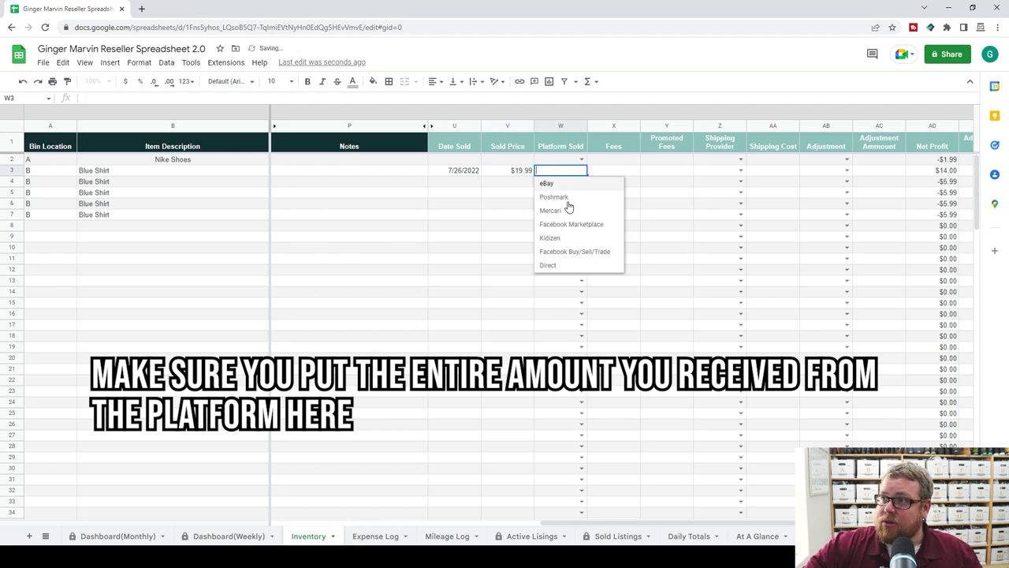
click(571, 197)
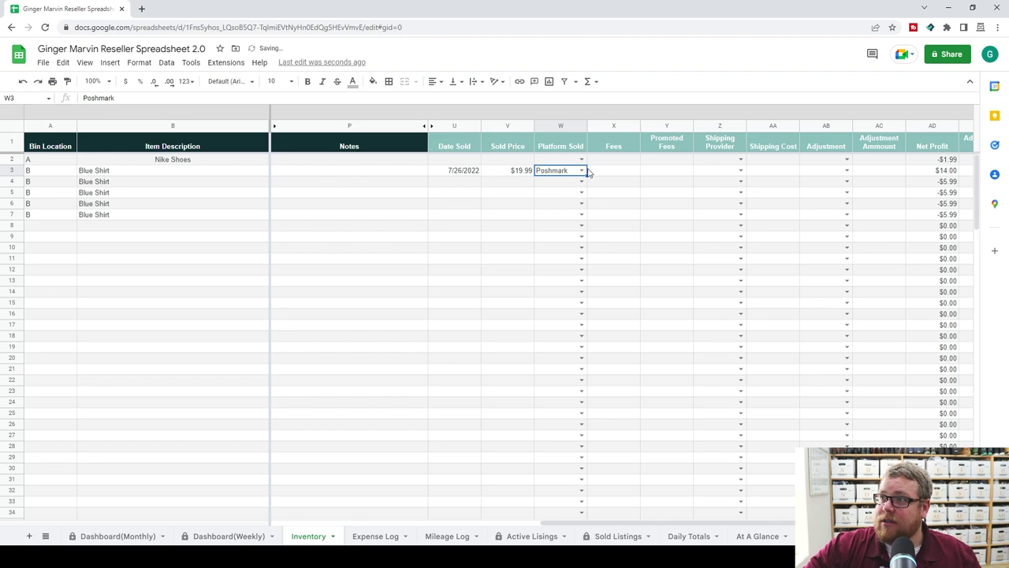
Step: Enter row 3's $2.00 fees, $0 promoted fees, and Poshmark shipping at $0 cost
click(631, 172)
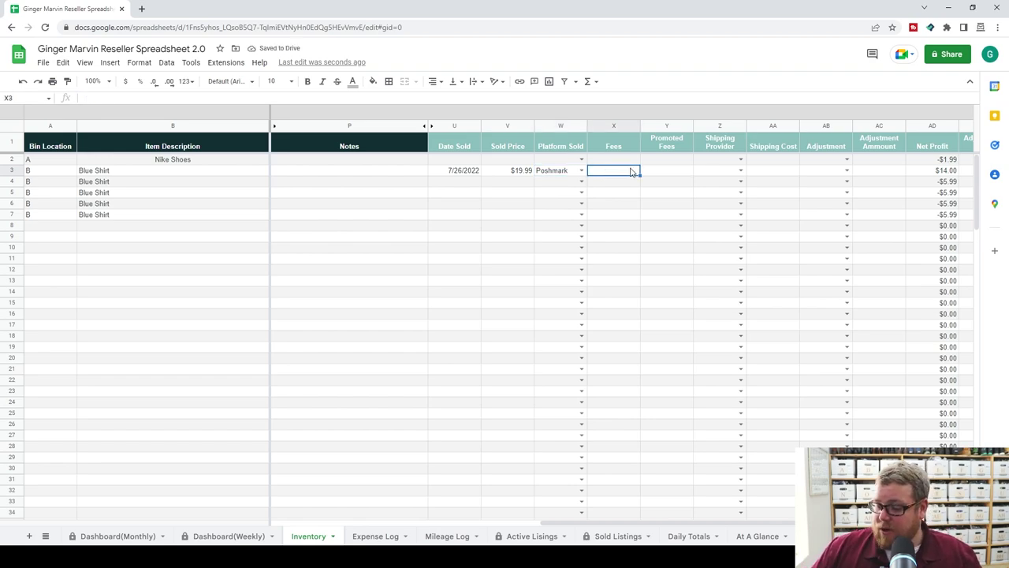
text(2)
key(Tab)
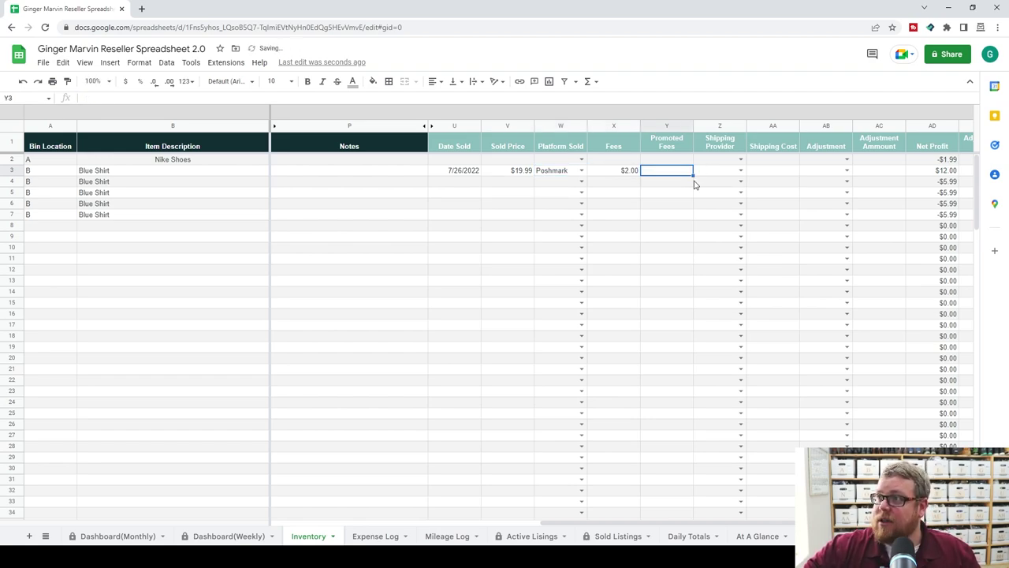
text(0)
key(Tab)
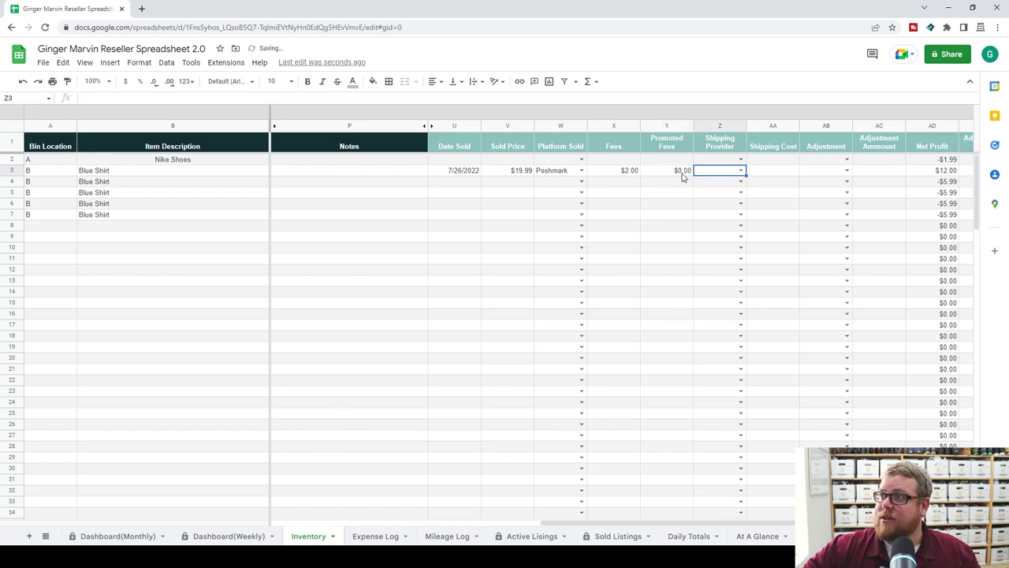
click(742, 173)
click(731, 200)
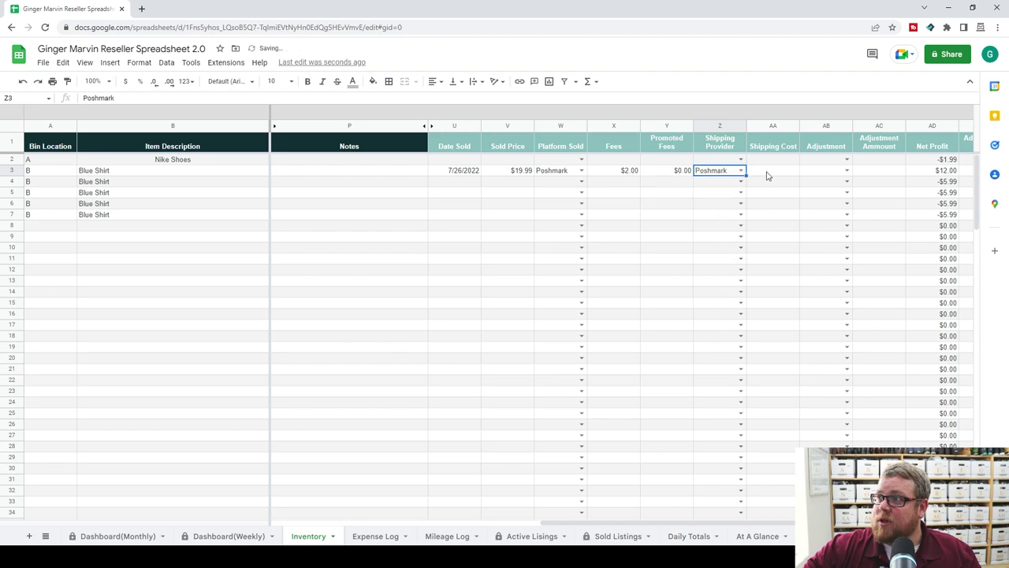
click(768, 174)
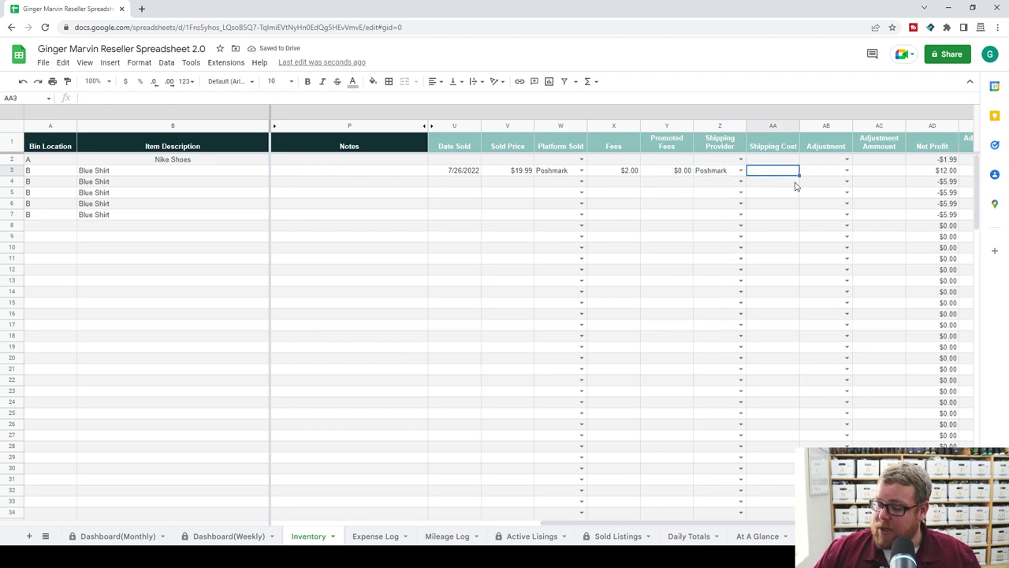
text(0)
key(Tab)
scroll(795, 178, down, 2)
scroll(796, 177, up, 2)
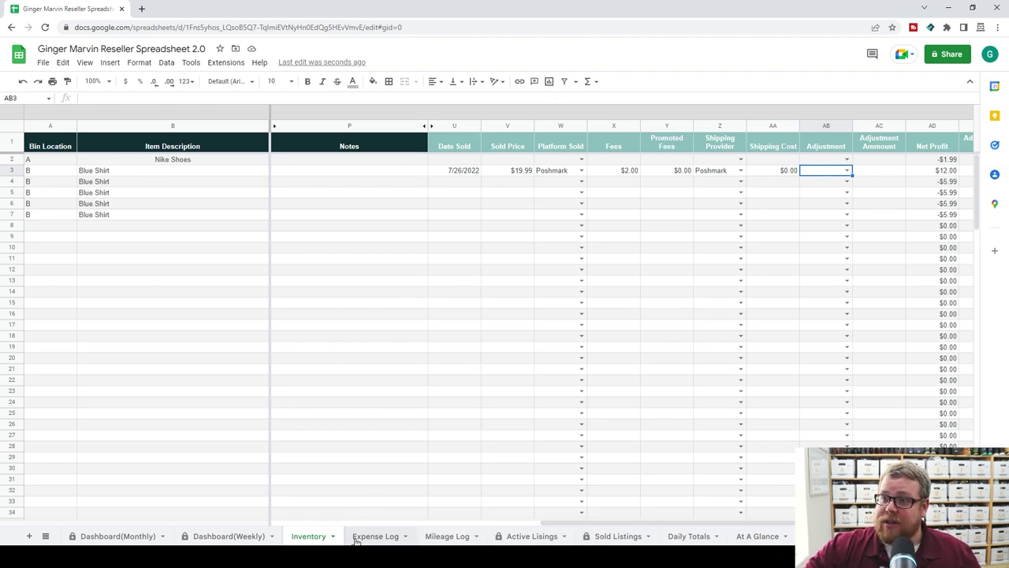
Step: Set the Monthly Dashboard's start and end months to Jul 2022, then return to Inventory
click(105, 535)
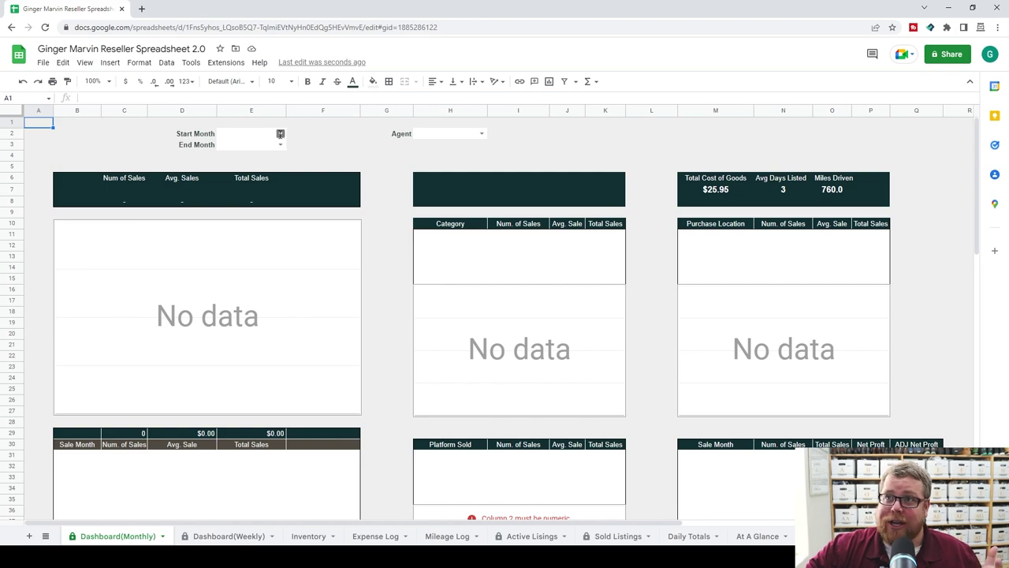
click(279, 134)
click(261, 150)
click(279, 145)
click(257, 158)
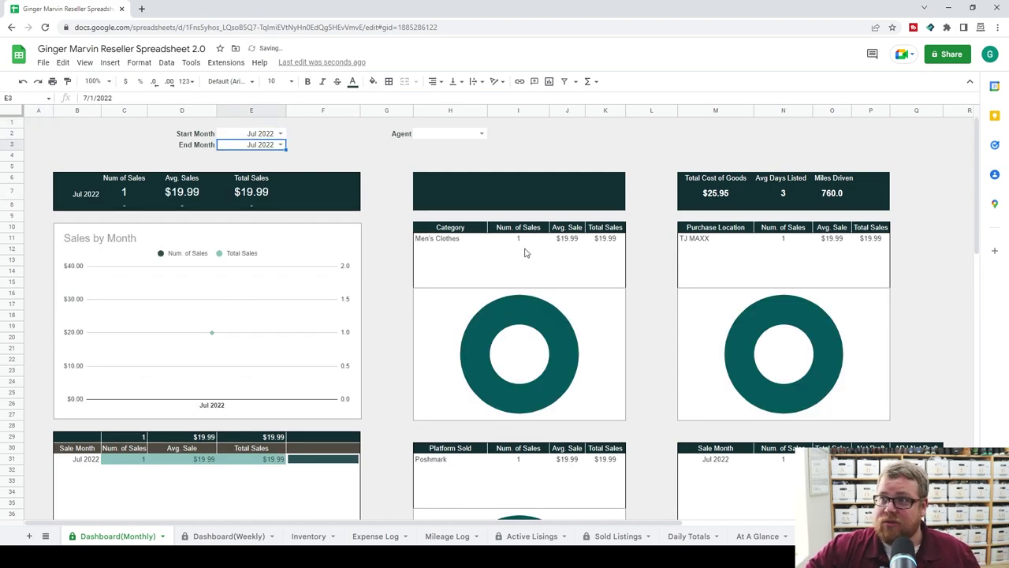
scroll(567, 375, down, 2)
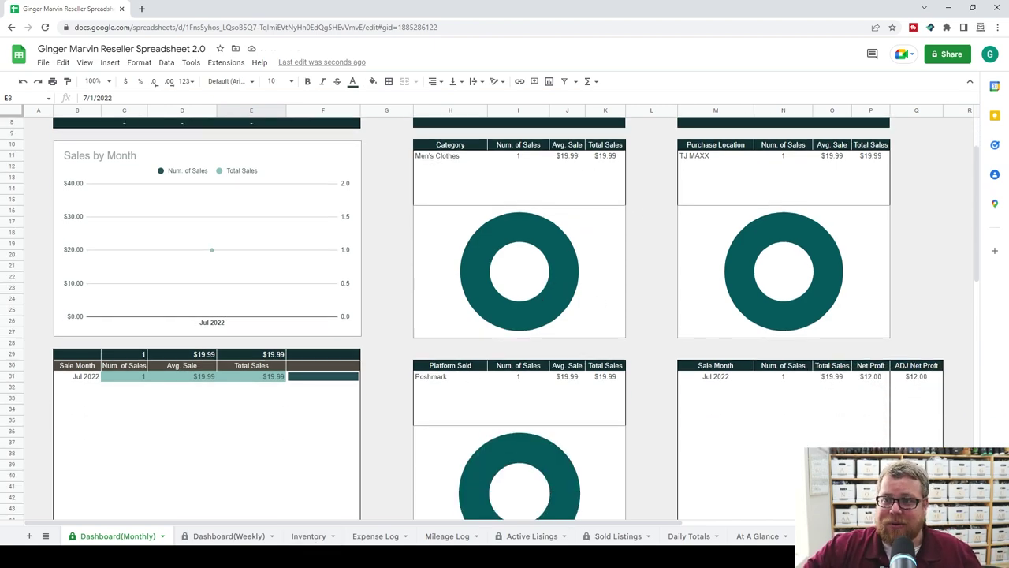
click(307, 536)
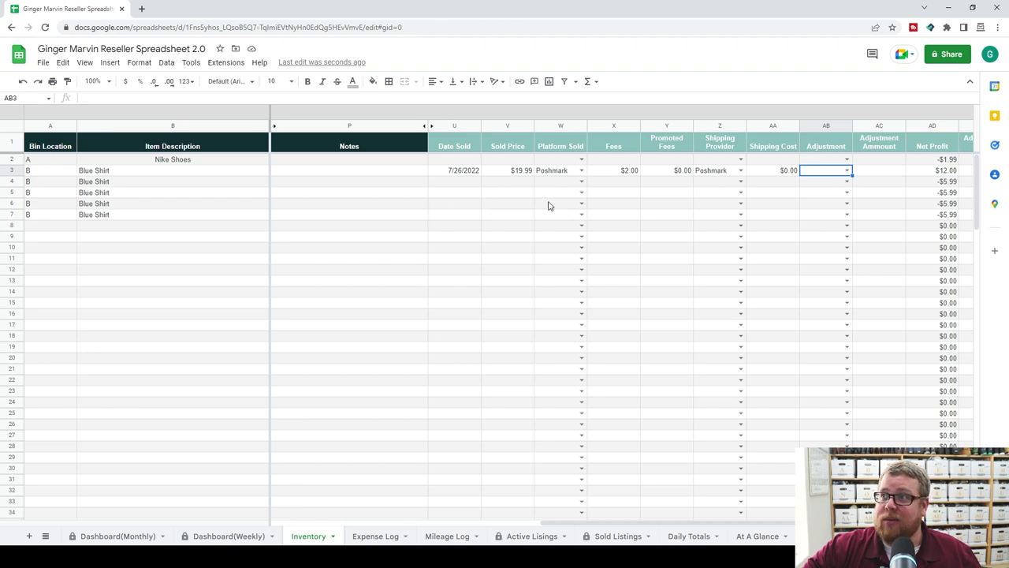
Step: Log row 5's Blue Shirt as sold 7/25/2022 for $17.99 on eBay
double_click(462, 192)
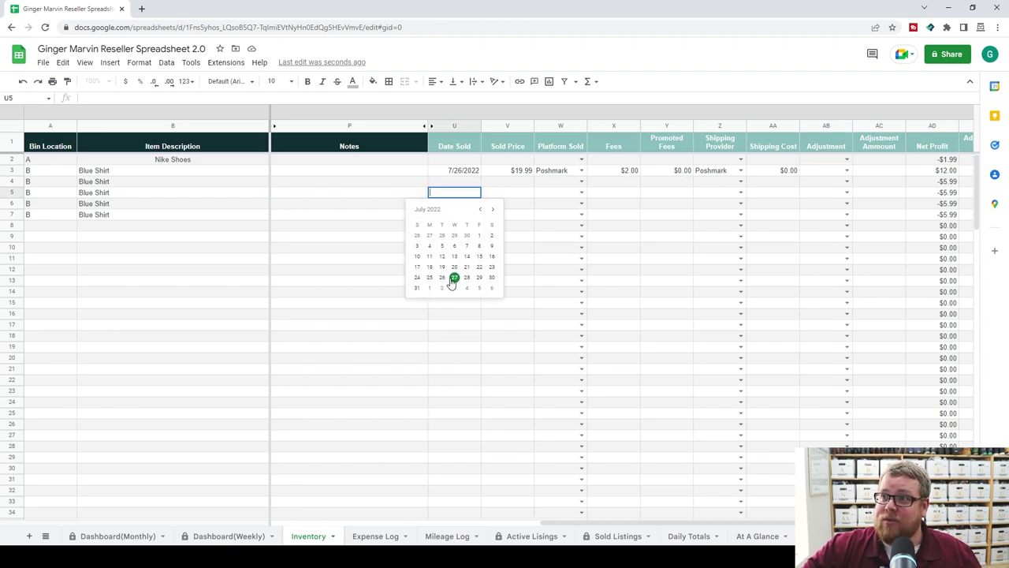
click(429, 278)
click(525, 193)
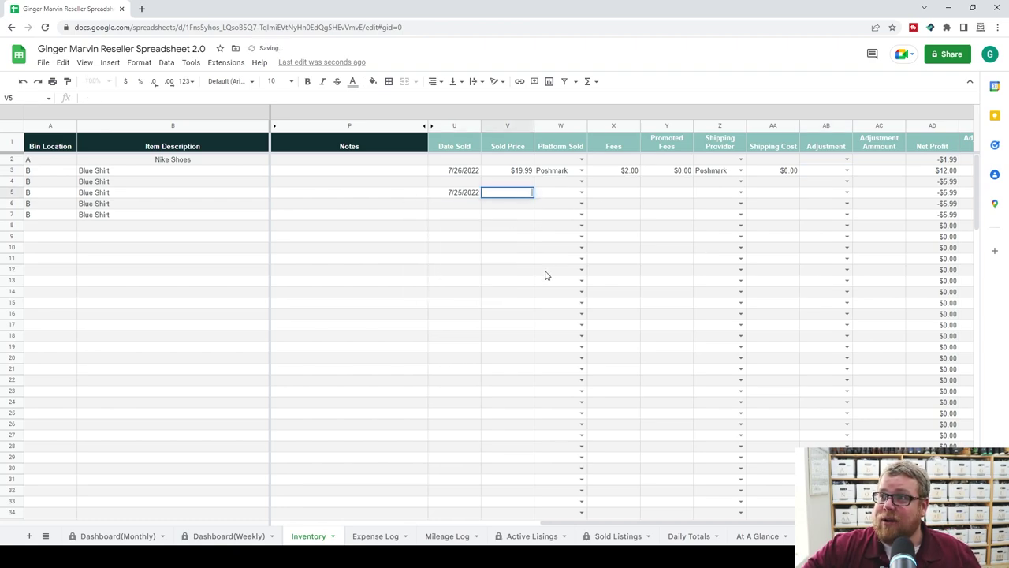
text(17)
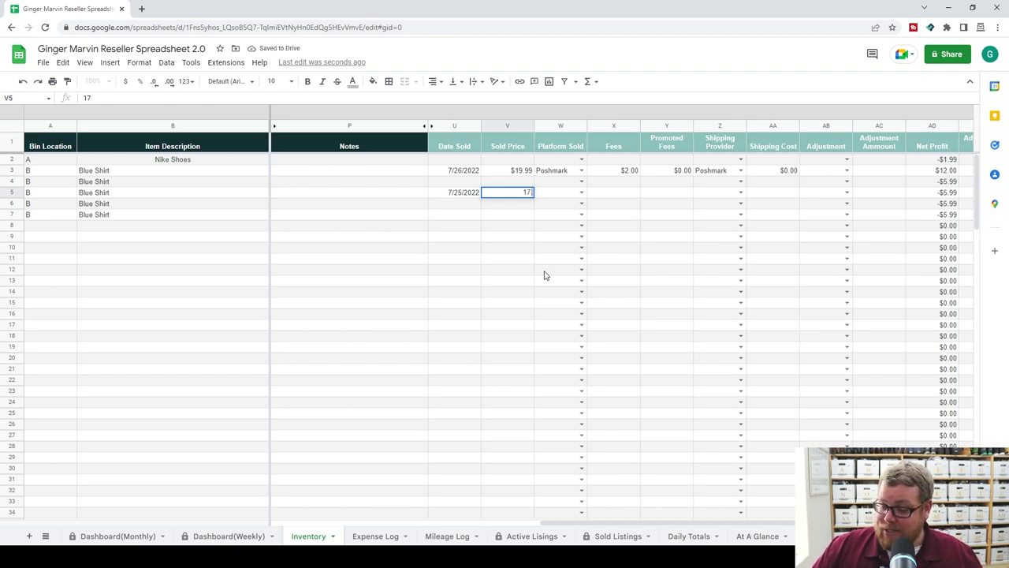
text(.99)
key(Tab)
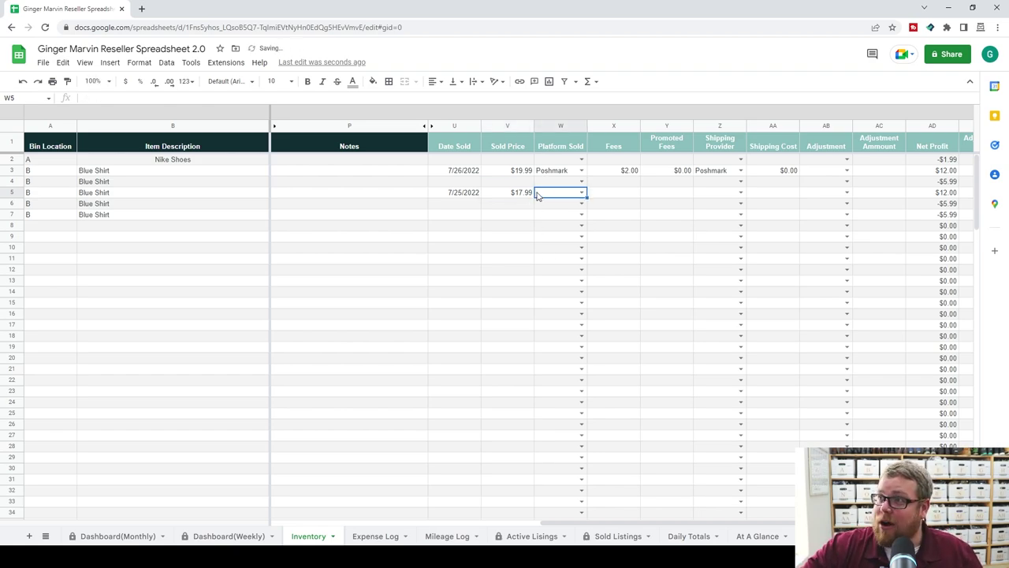
click(582, 193)
click(561, 206)
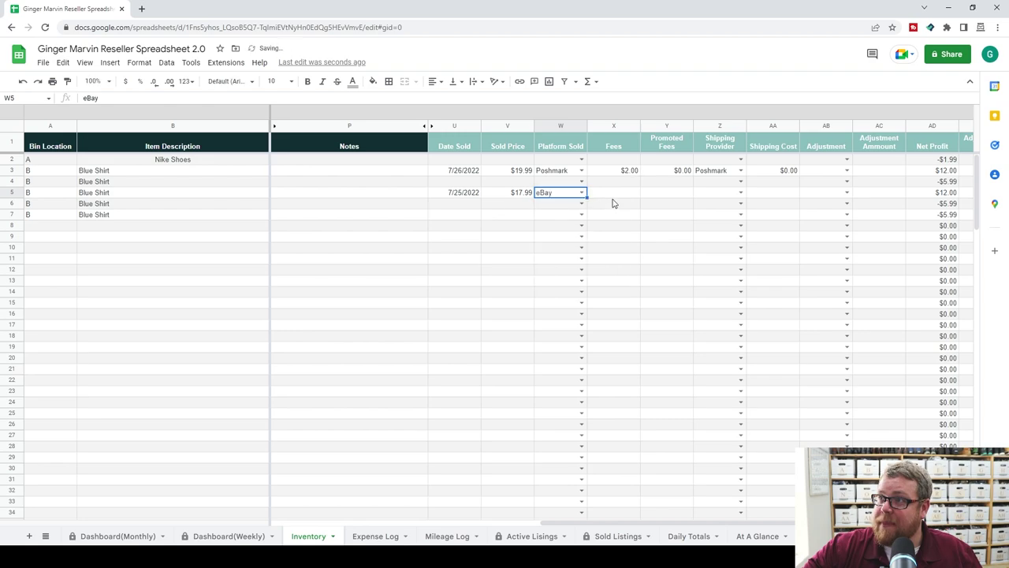
Step: Enter row 5's $1.25 fees, $0.50 promoted fees, and Pirate Ship shipping costing $4.99
click(618, 198)
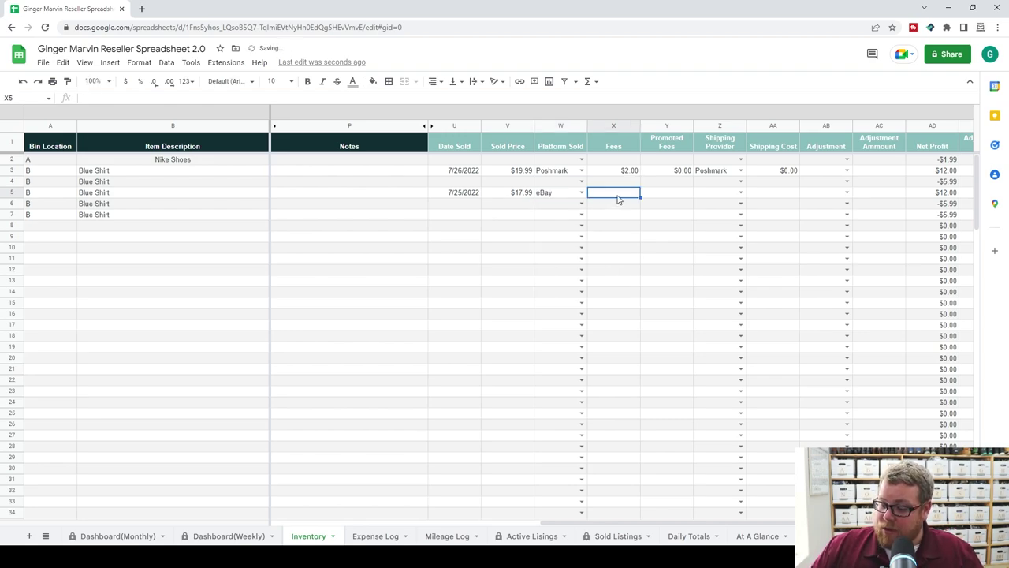
text(1.25)
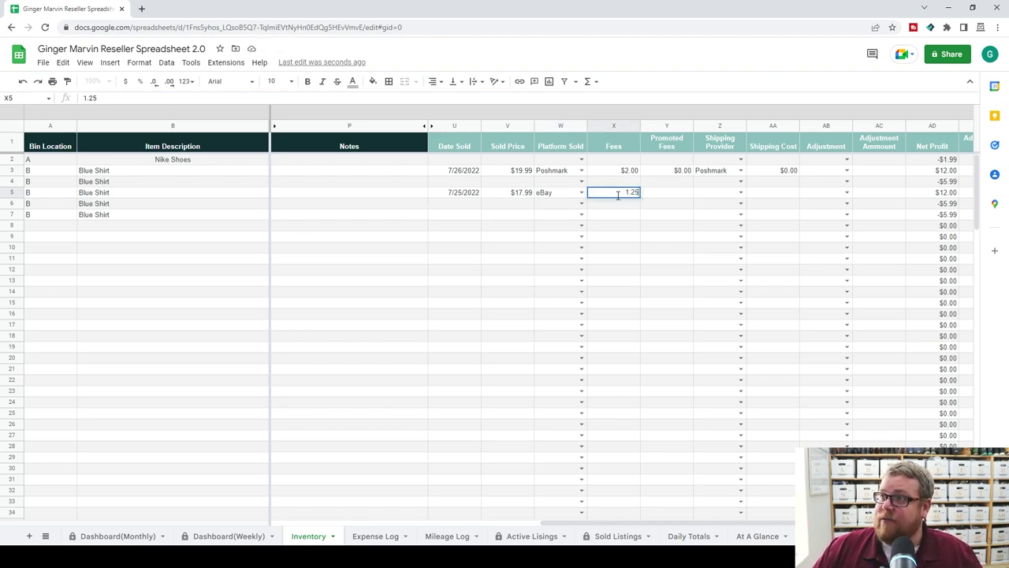
key(Tab)
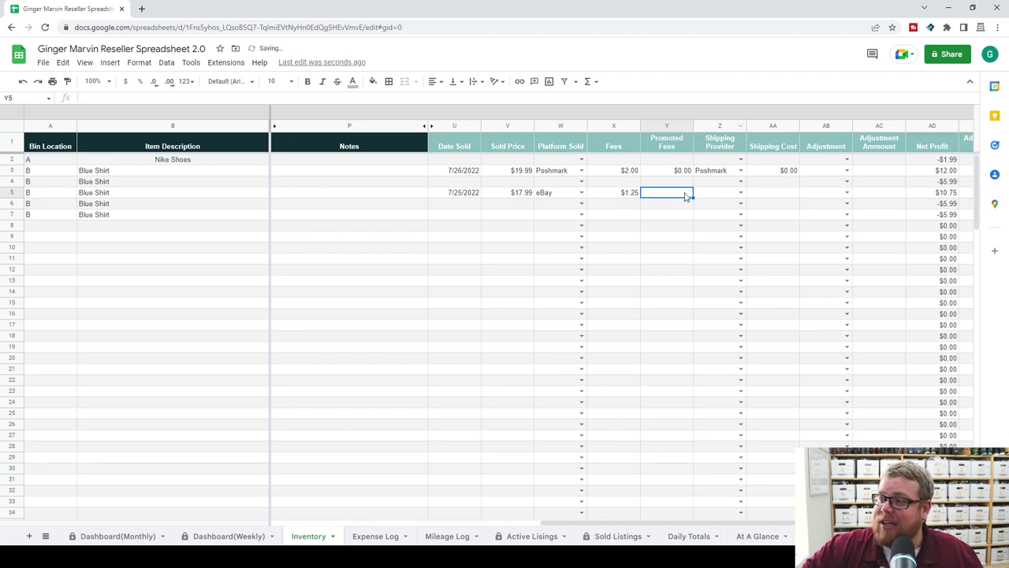
text(.50)
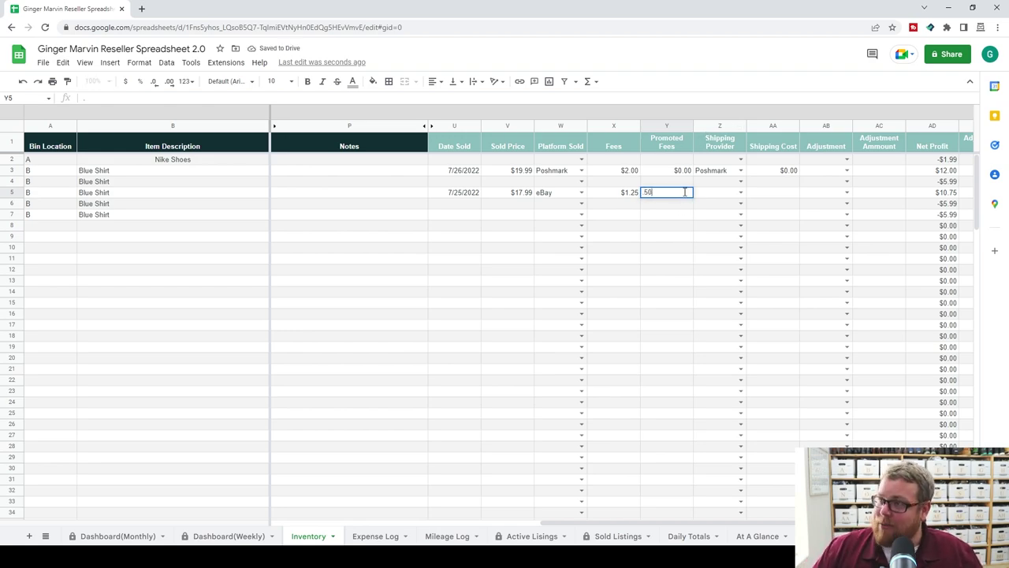
key(Tab)
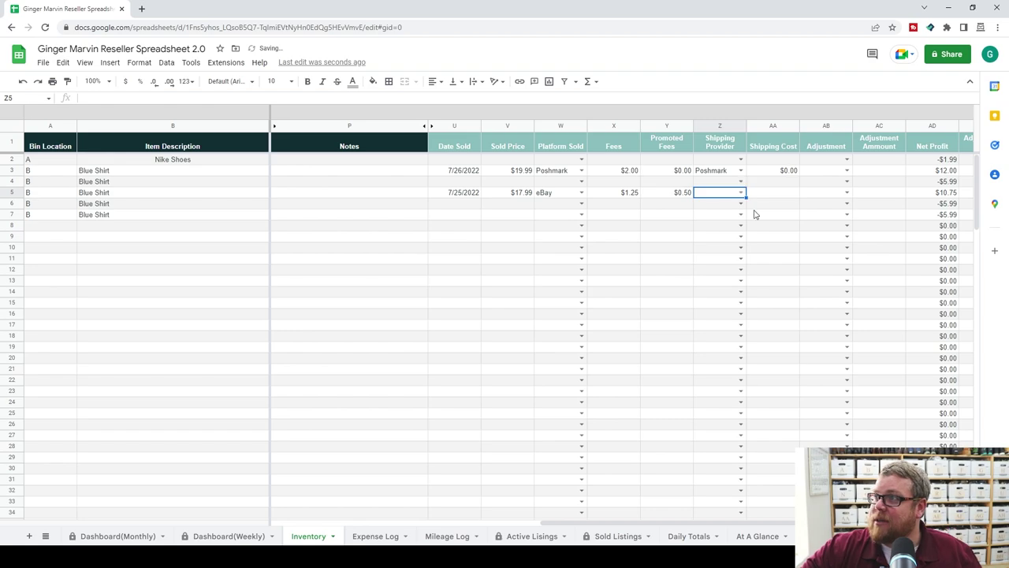
click(741, 193)
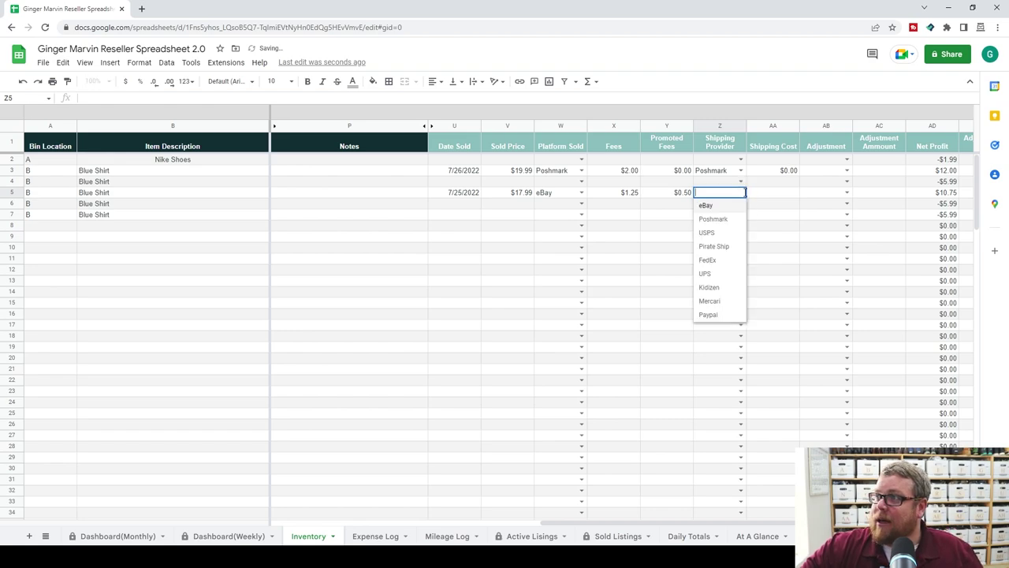
click(721, 247)
scroll(660, 322, down, 2)
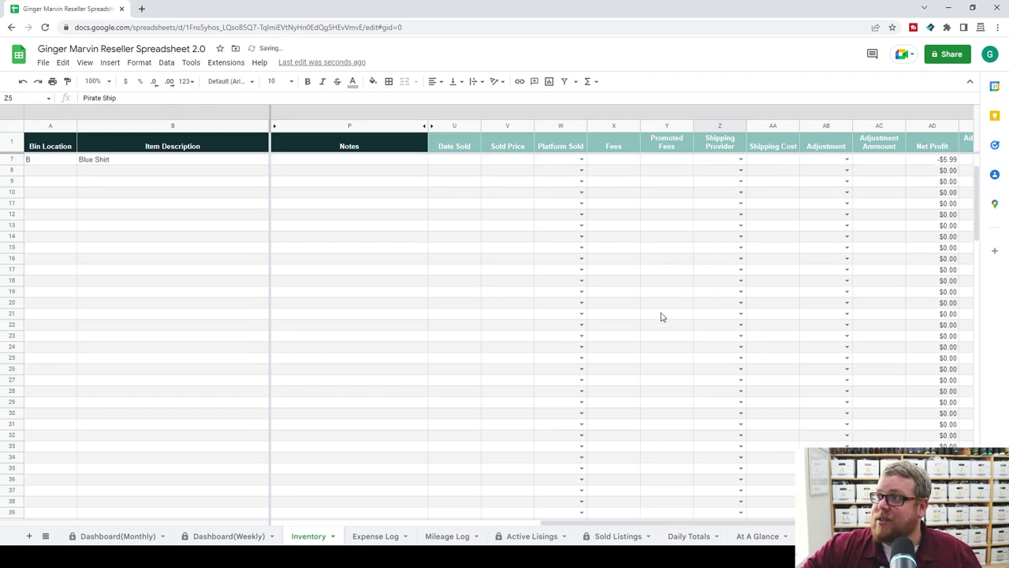
scroll(660, 321, up, 2)
scroll(625, 513, right, 2)
click(620, 198)
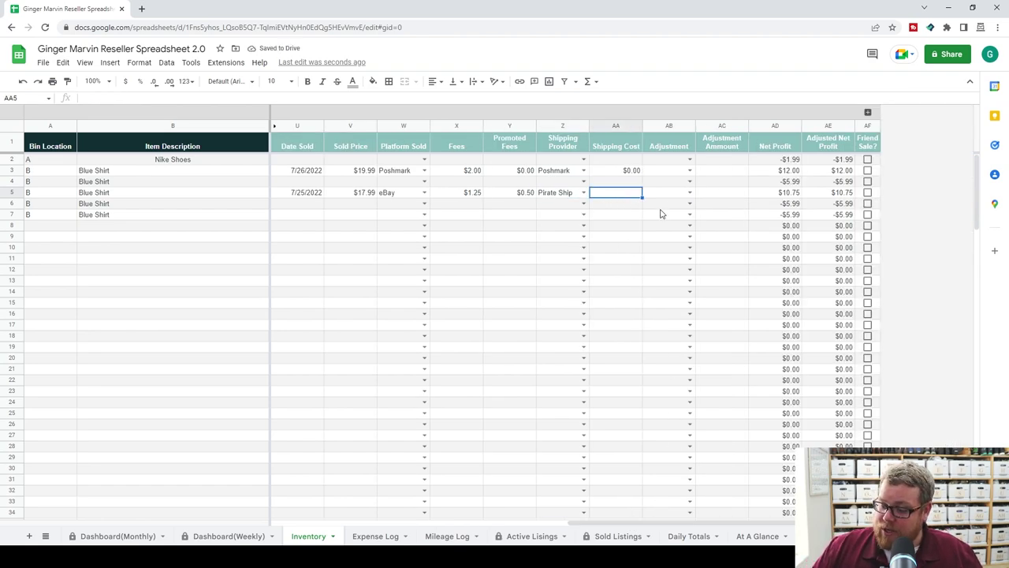
text(4.99)
key(Tab)
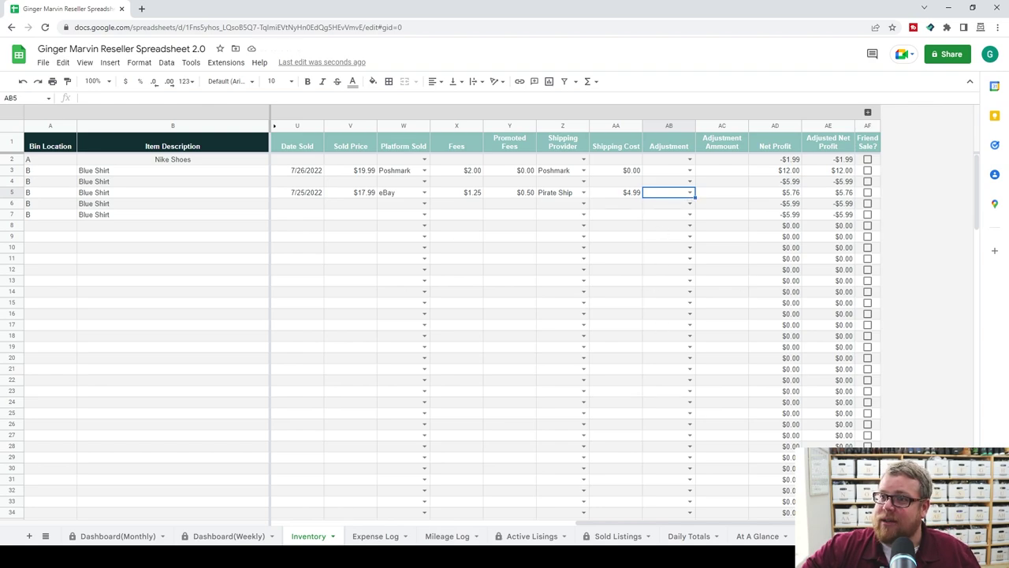
Step: Give row 5 a Refund adjustment with a $1.00 adjustment amount
click(689, 193)
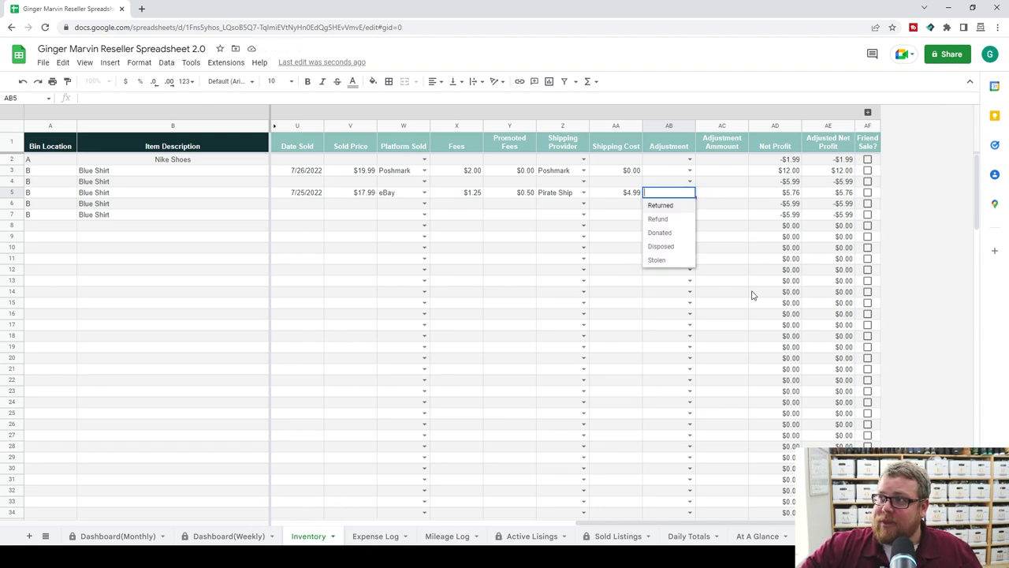
click(670, 221)
click(721, 195)
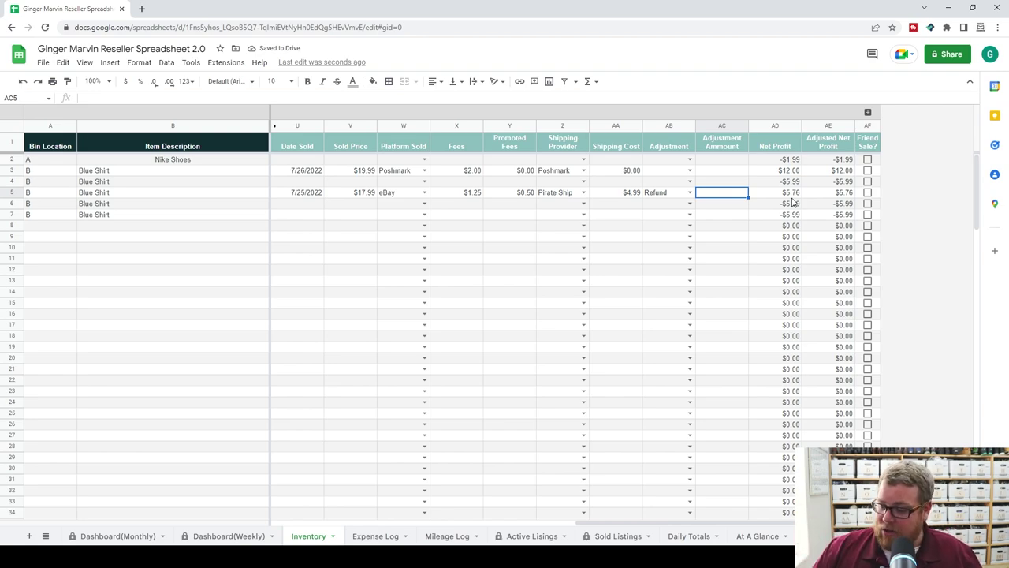
text(1.0)
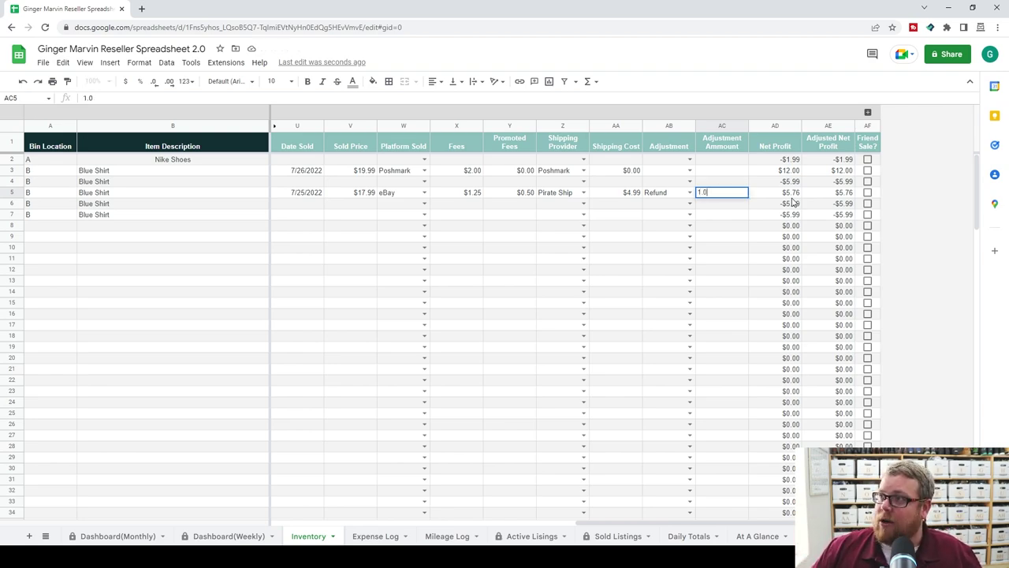
text(0)
click(657, 207)
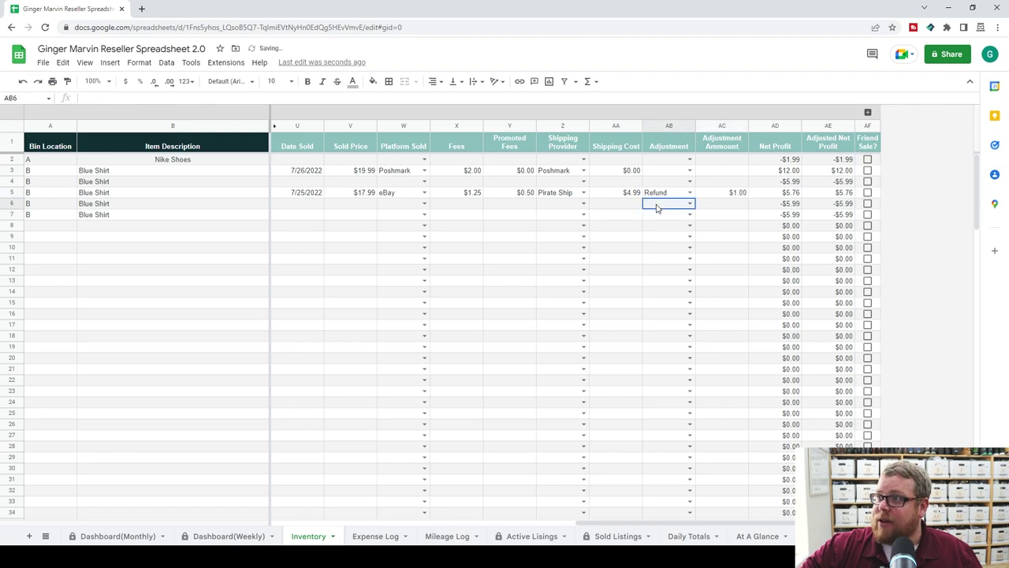
click(689, 192)
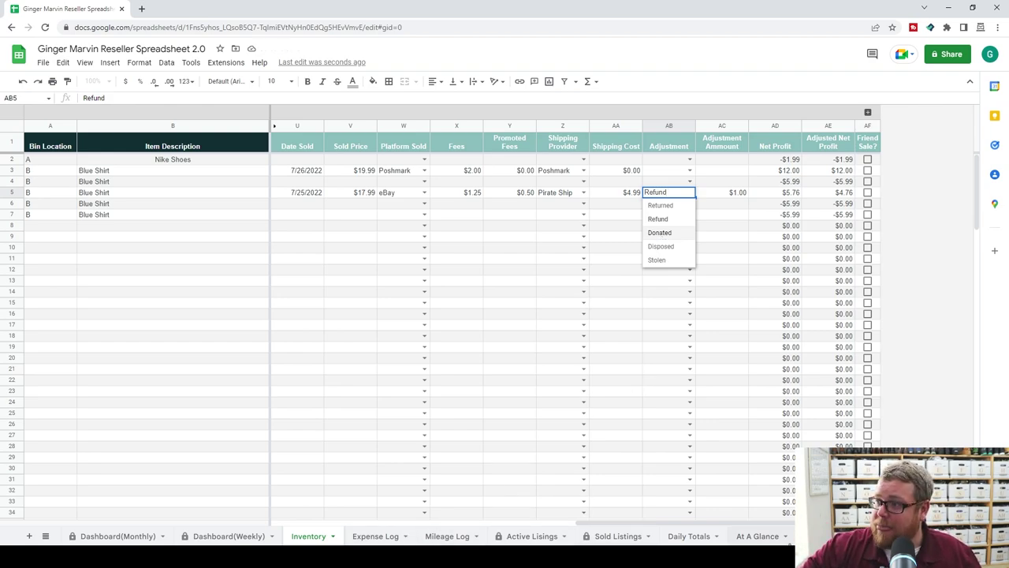
scroll(688, 541, right, 2)
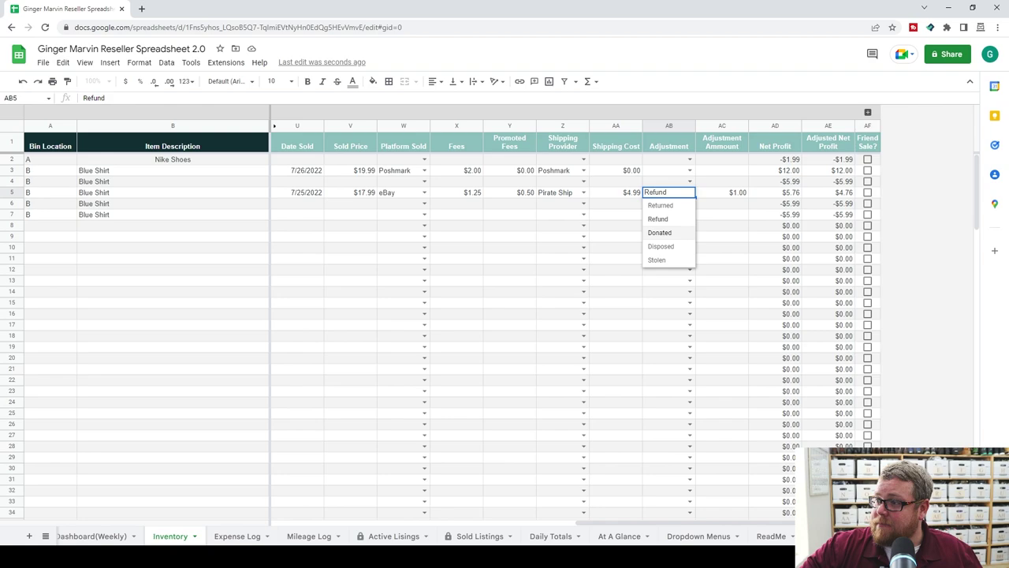
Step: Add Shipping Discount below Stolen in the Dropdown Menus adjustment list
click(688, 537)
click(540, 201)
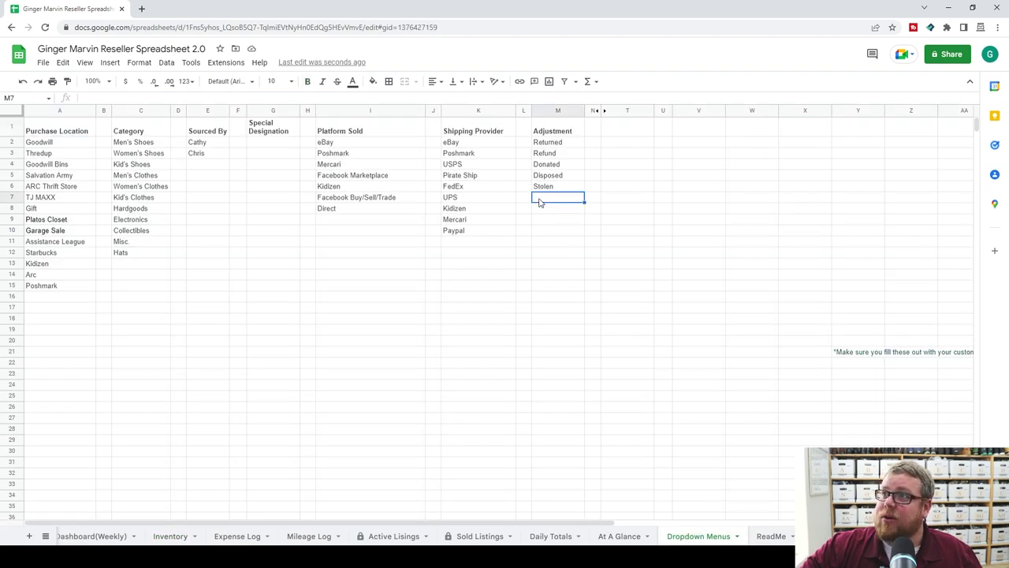
text(Shipping)
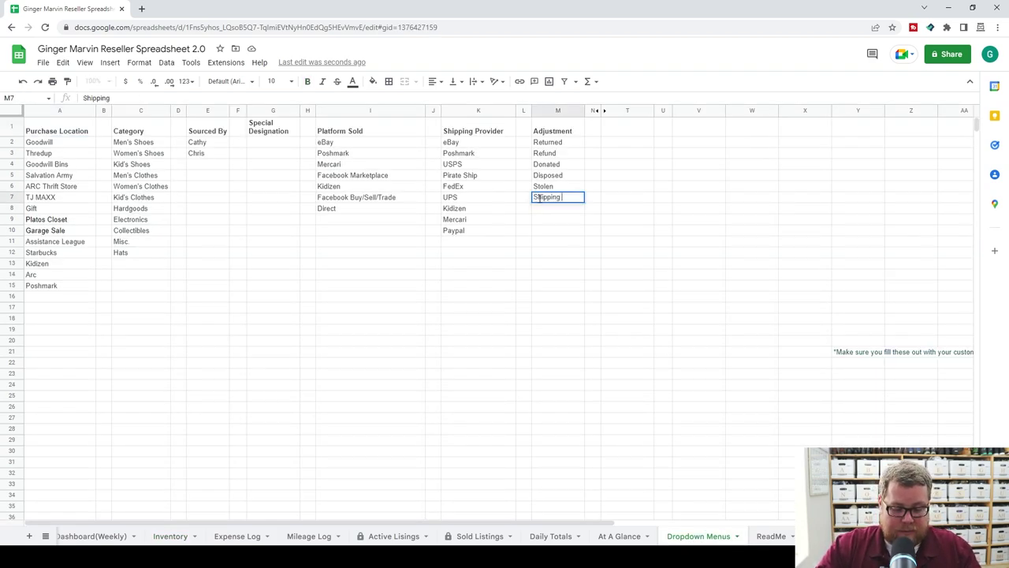
text( Discount)
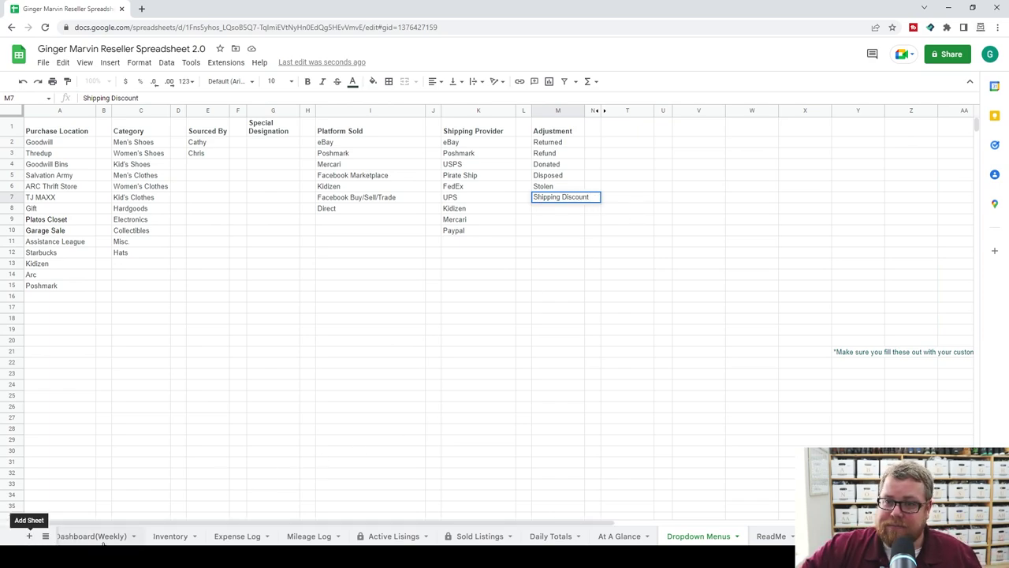
Step: Switch row 5's adjustment from Refund to Shipping Discount on the Inventory sheet
click(170, 535)
double_click(688, 193)
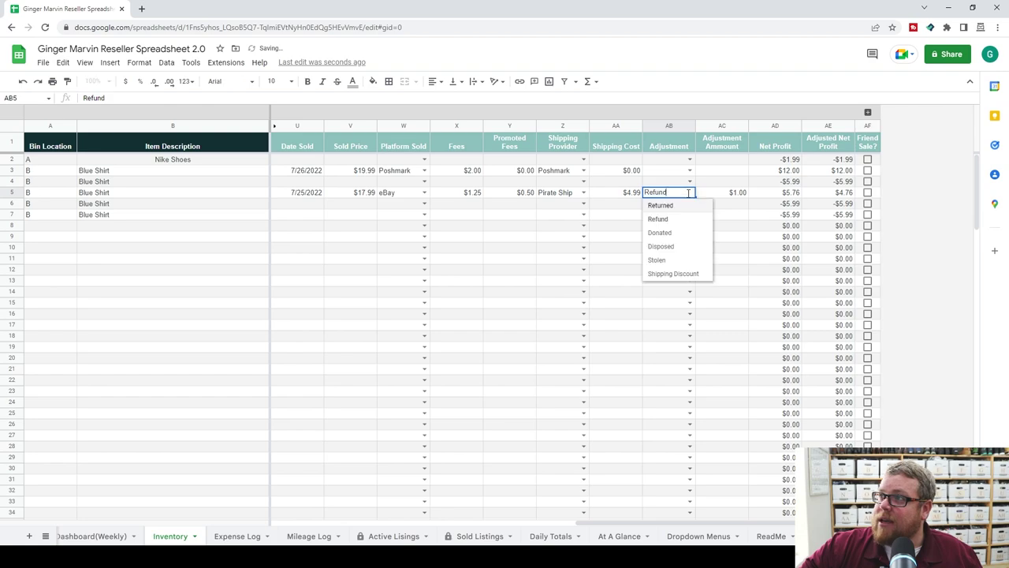
click(671, 274)
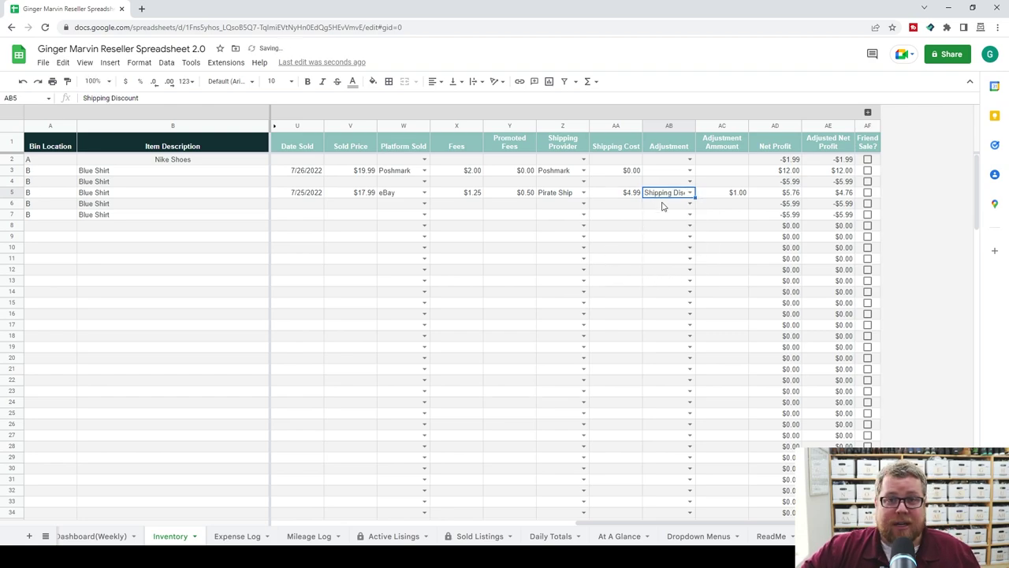
click(702, 196)
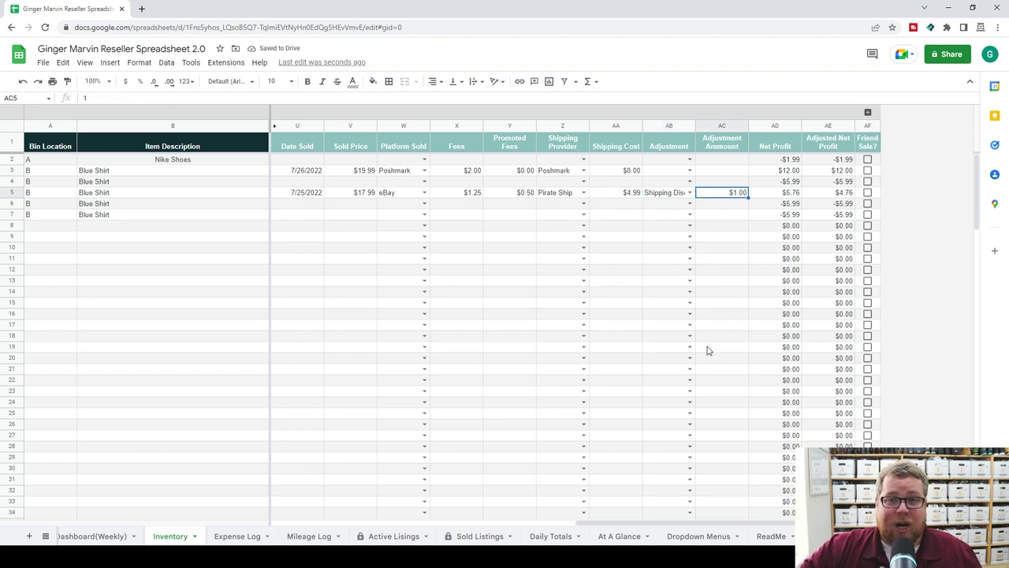
scroll(166, 540, up, 2)
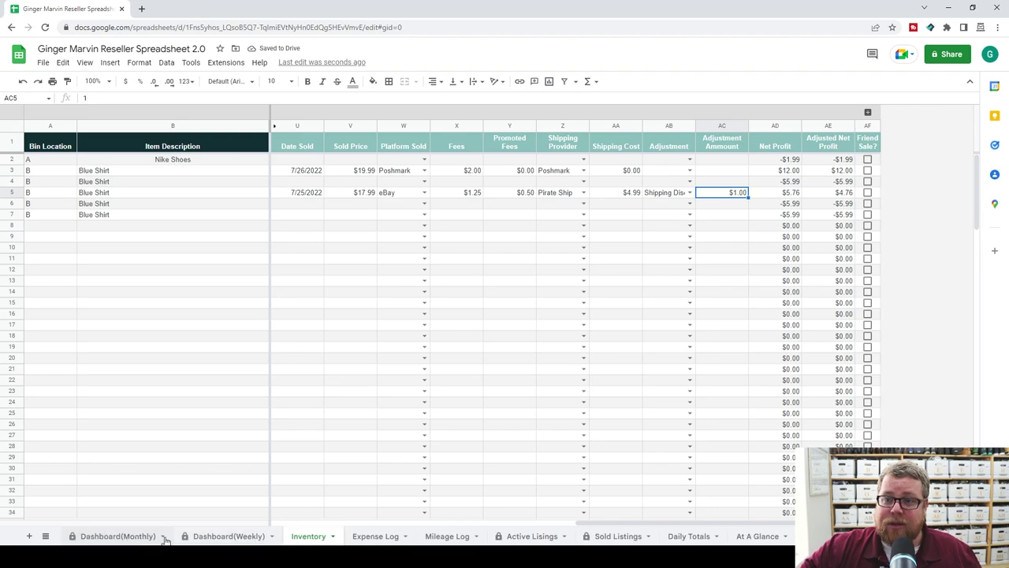
click(122, 538)
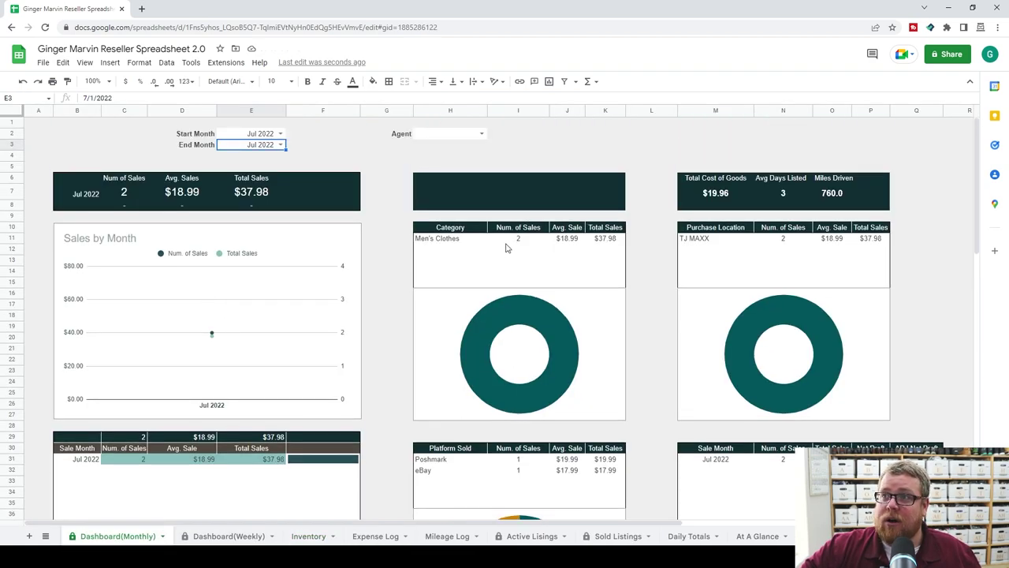
click(507, 241)
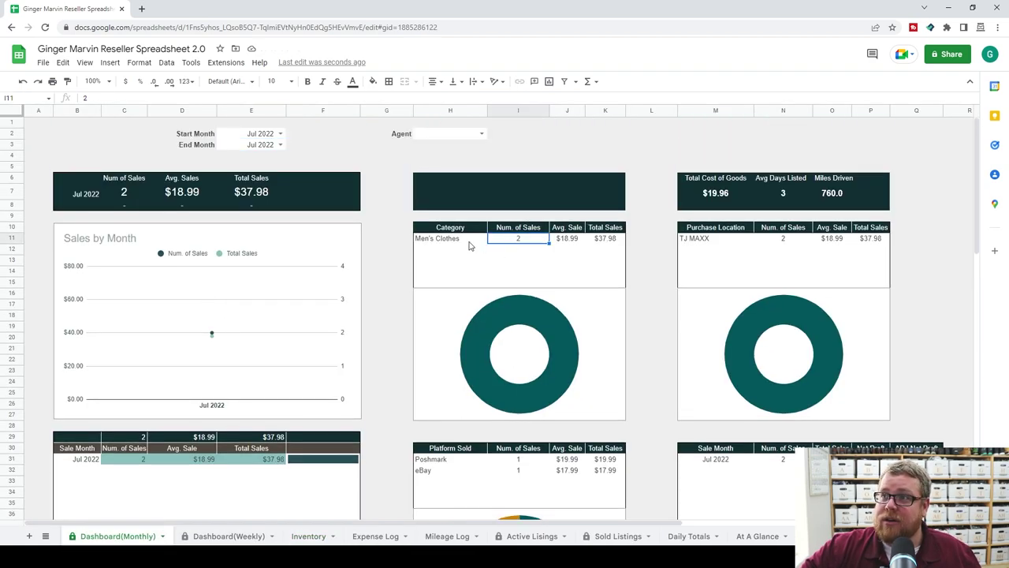
click(778, 244)
scroll(710, 402, down, 4)
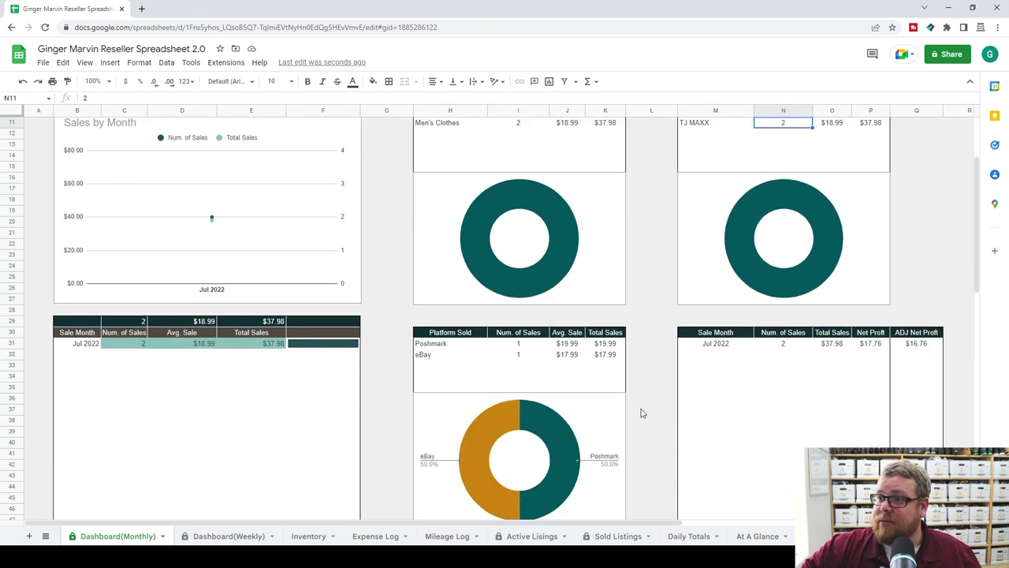
click(479, 395)
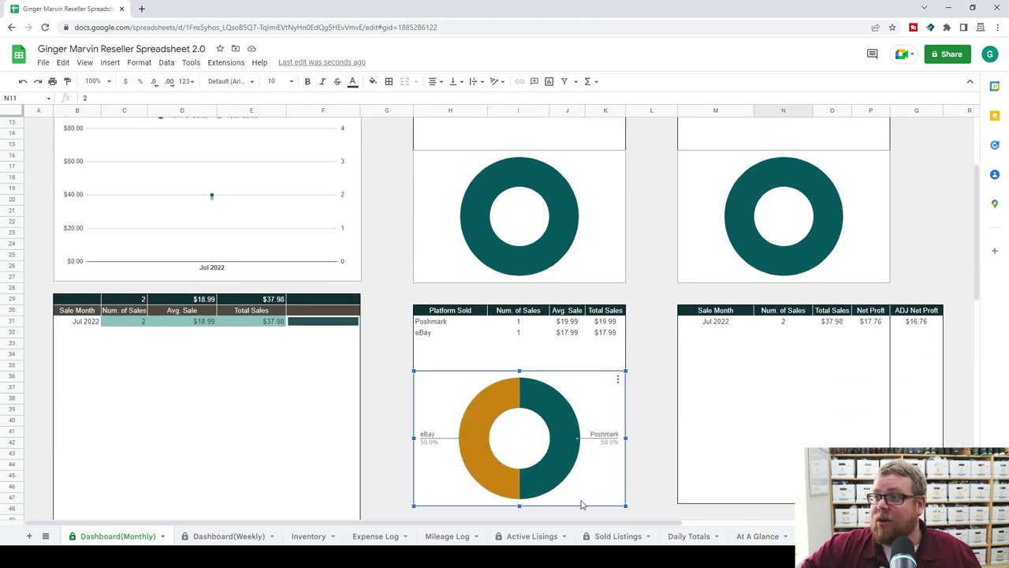
click(924, 322)
click(868, 323)
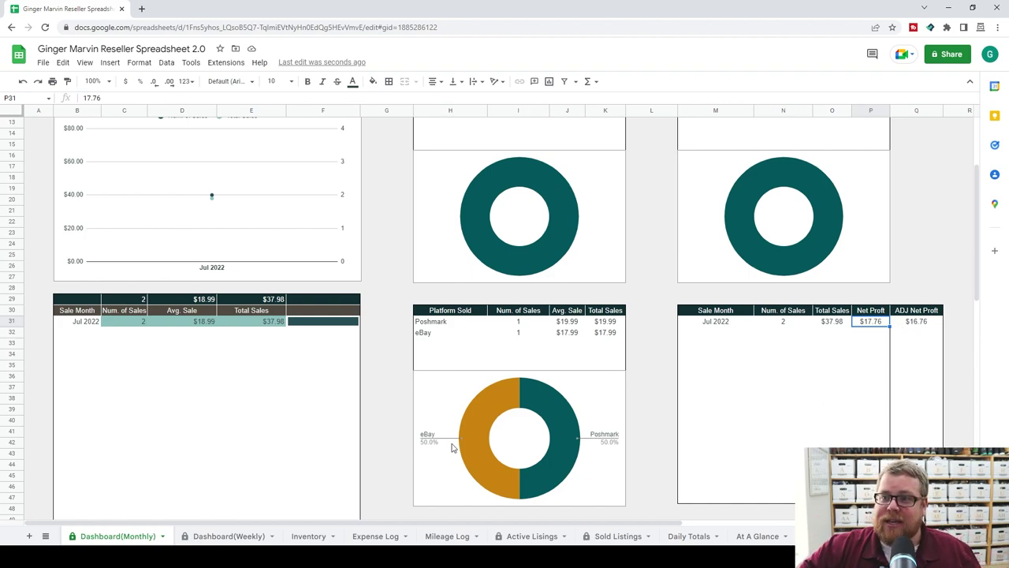
click(309, 535)
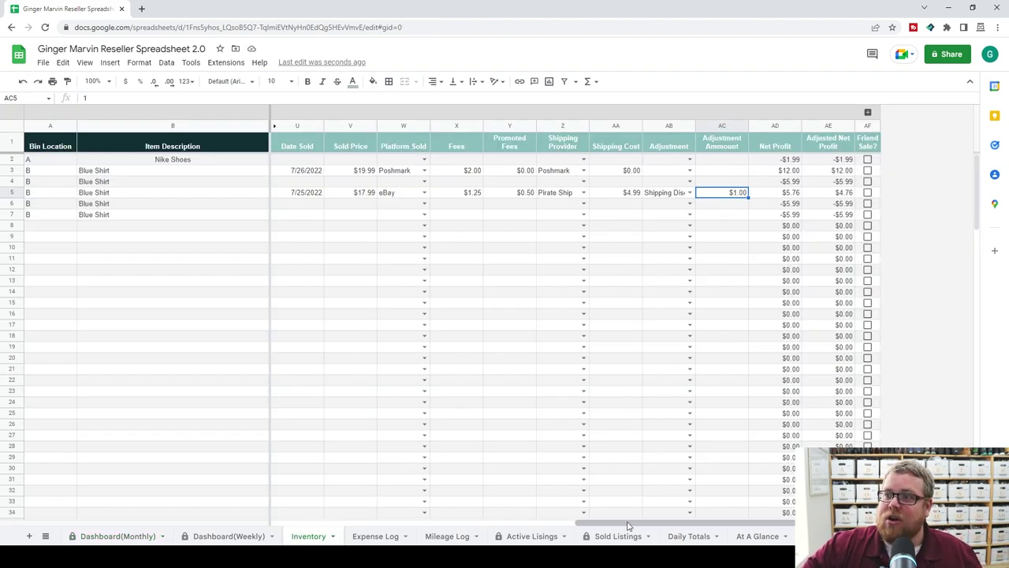
drag(628, 525, 305, 520)
key(ctrl+Home)
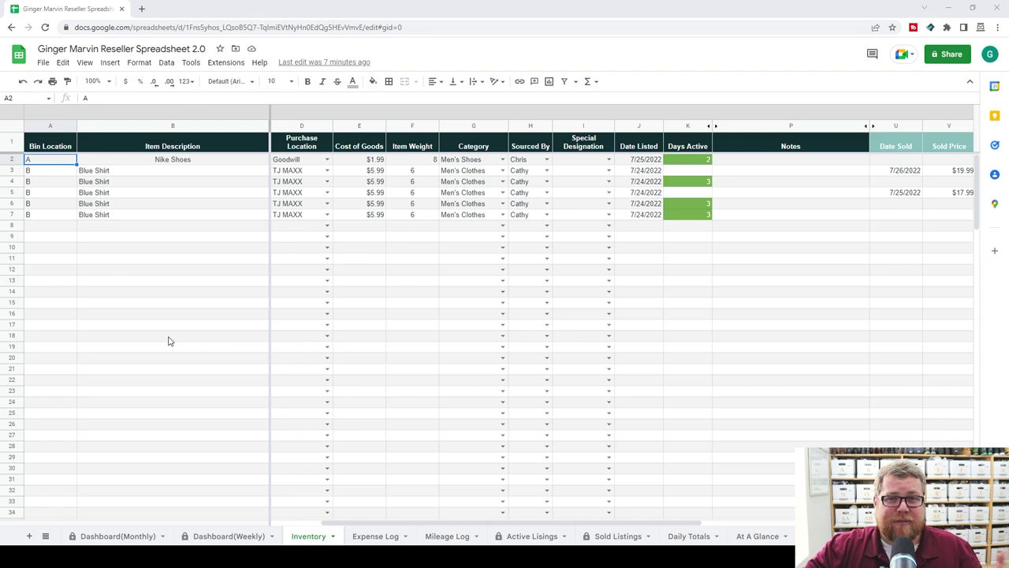
click(138, 239)
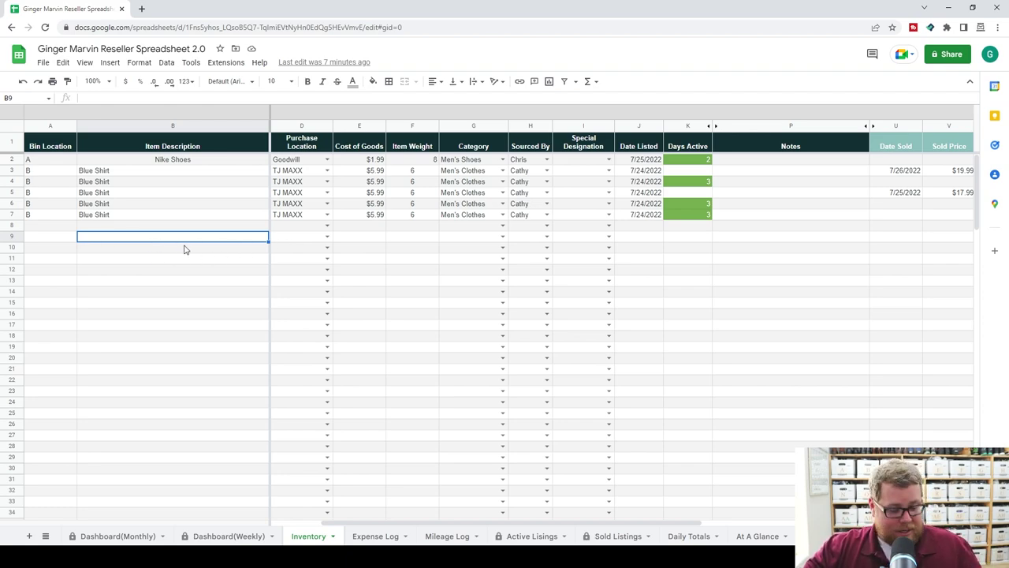
Step: Search the sheet for Blue, then MAXX, then Shirt
key(ctrl+f)
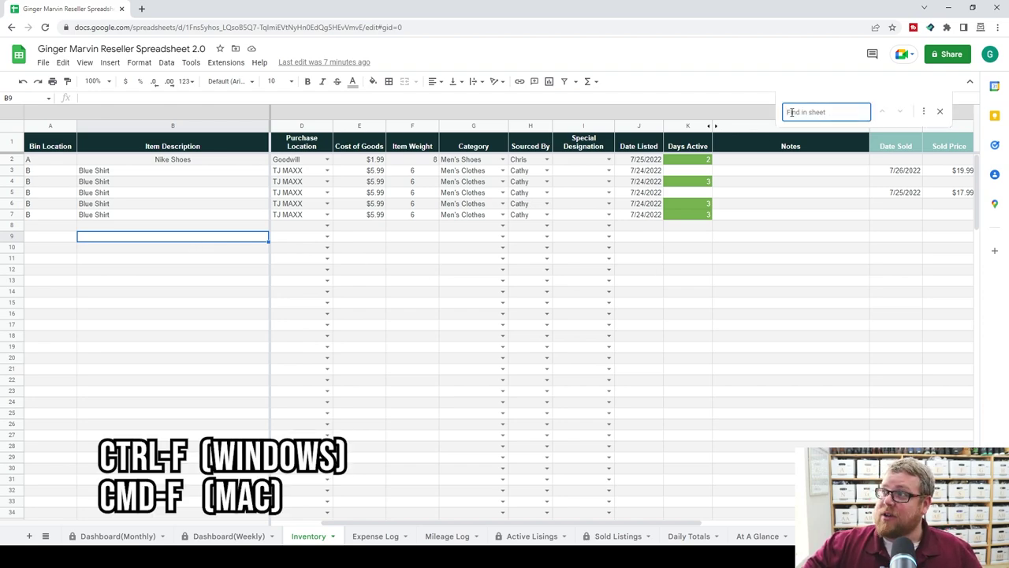
text(B)
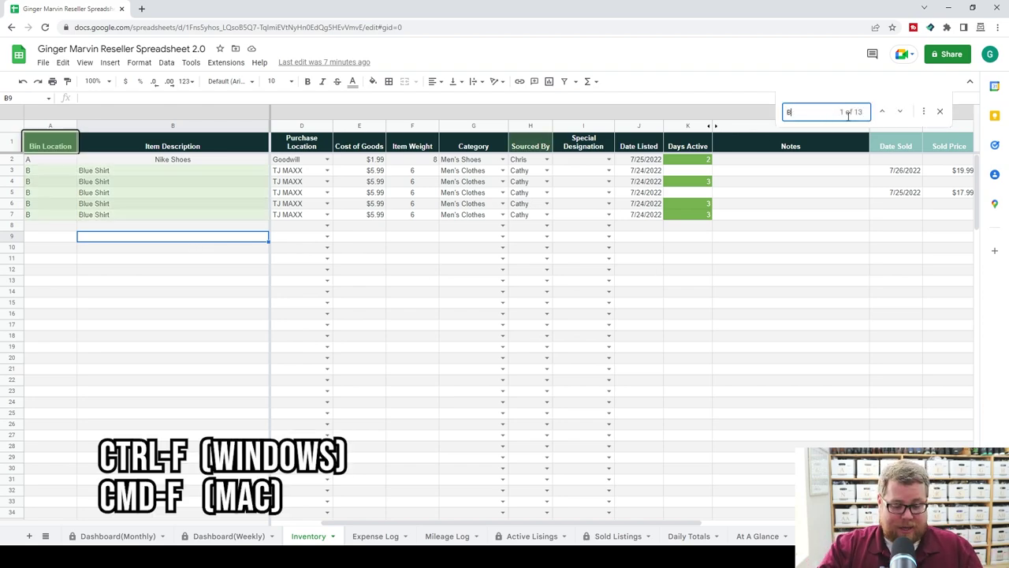
text(lue)
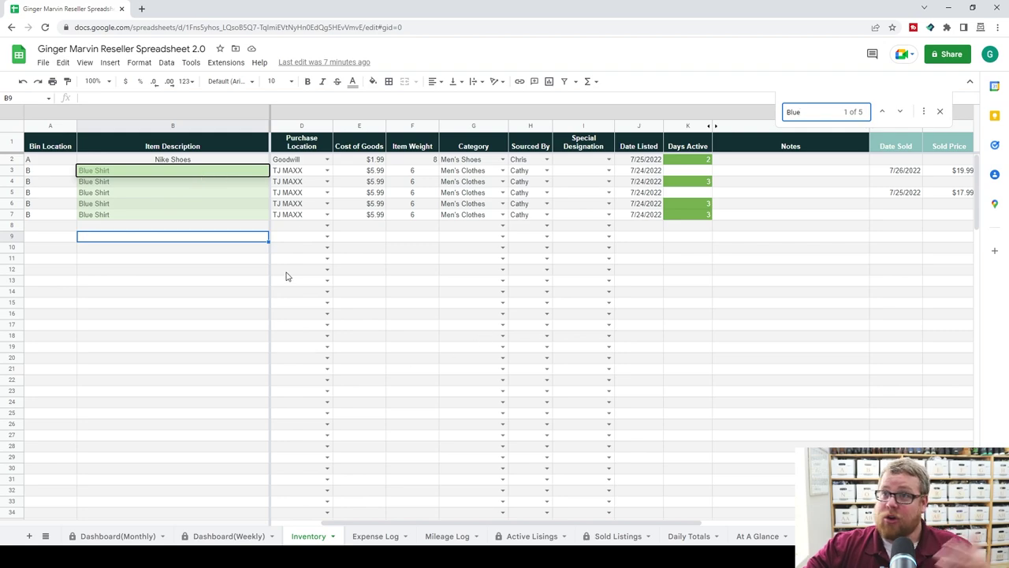
double_click(812, 111)
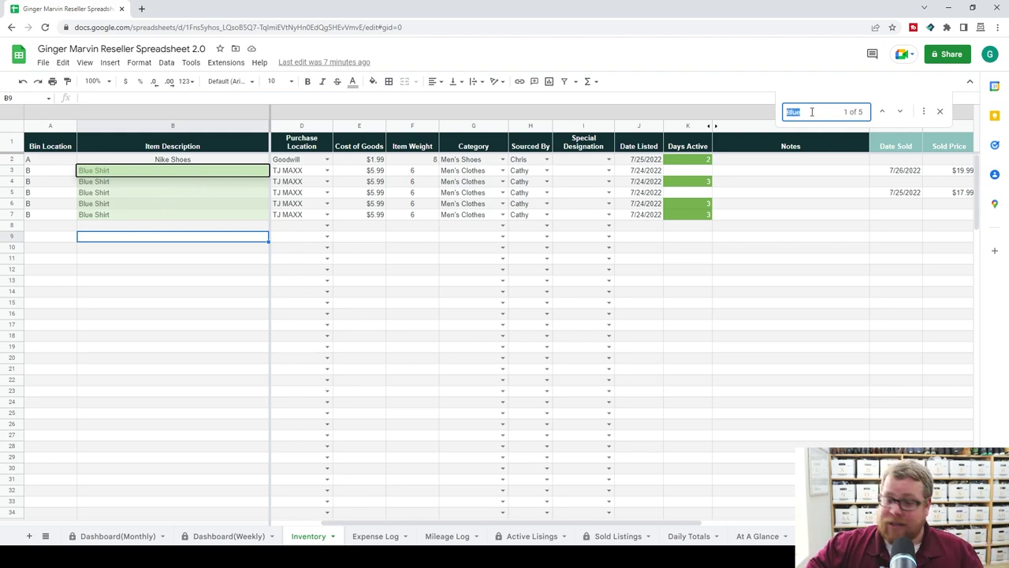
text(MAXX)
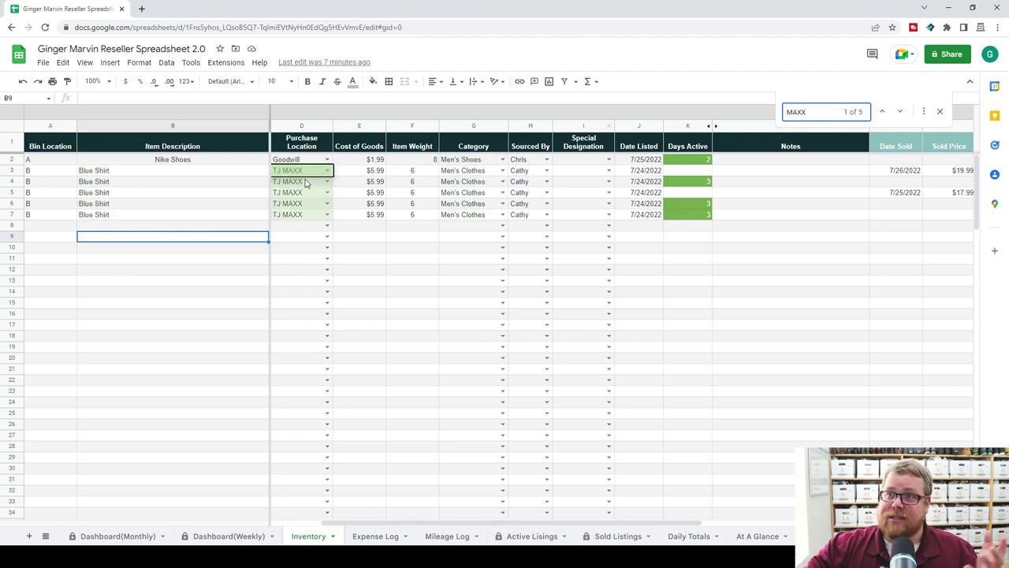
double_click(819, 108)
text(SHirt)
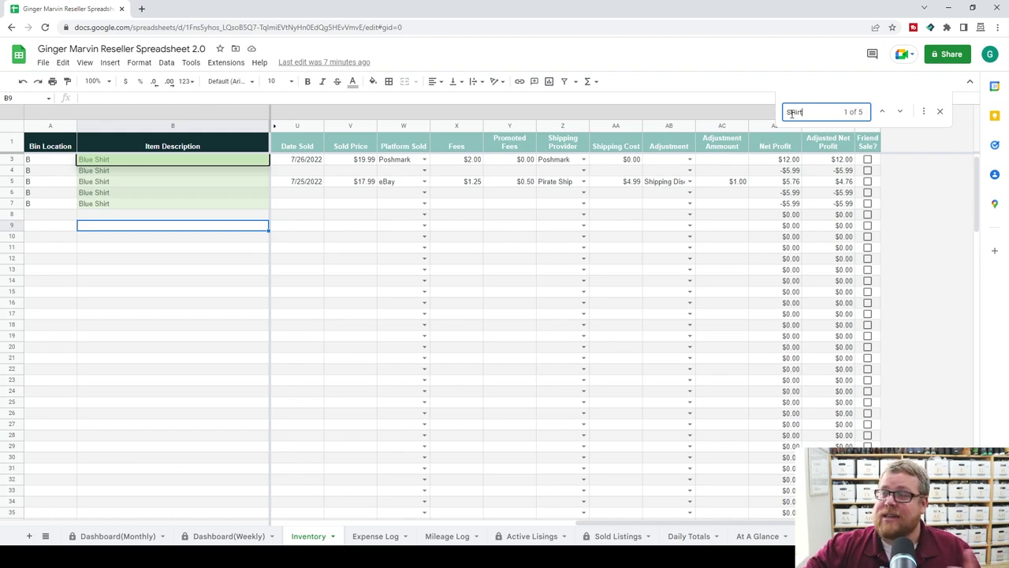
Step: Step forward and back through the Shirt matches, then close the find bar
scroll(740, 196, up, 1)
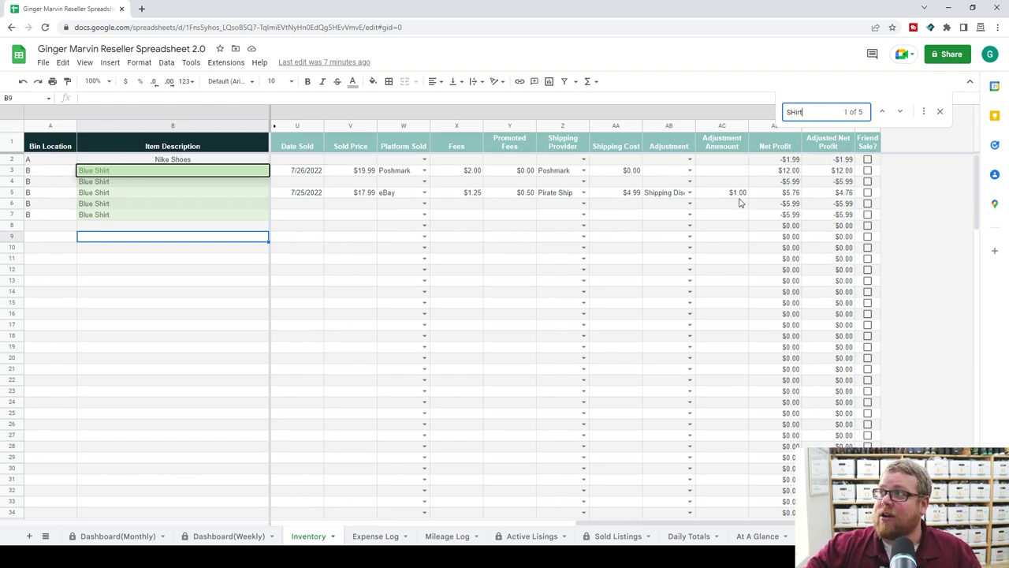
click(899, 112)
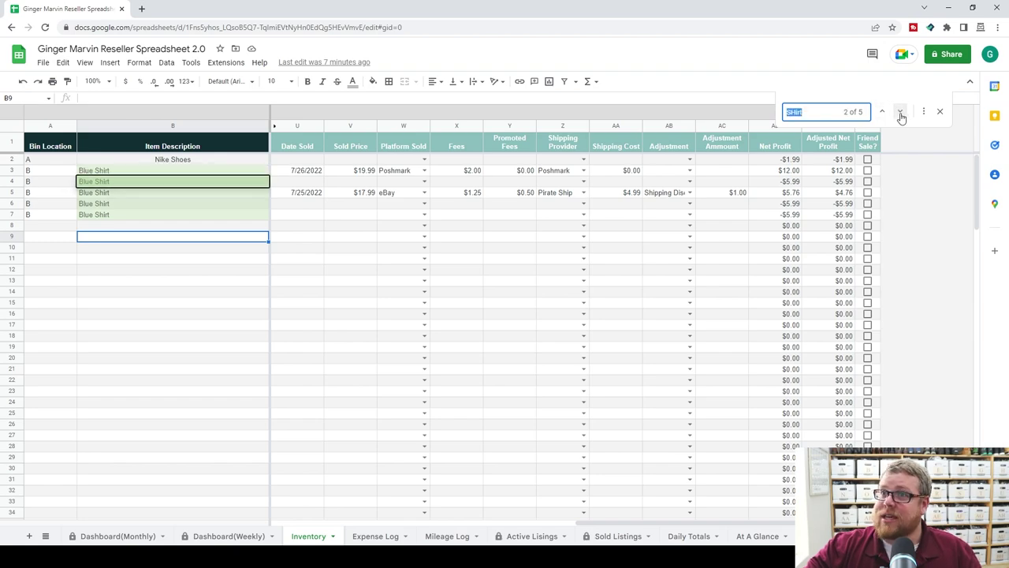
click(899, 112)
click(899, 112)
click(899, 112)
click(879, 112)
click(880, 113)
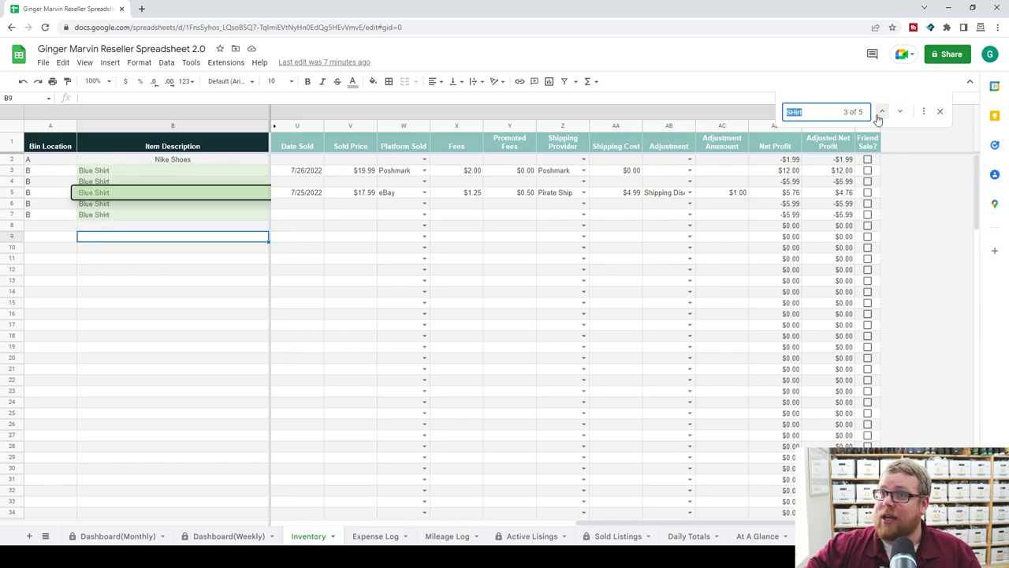
click(882, 113)
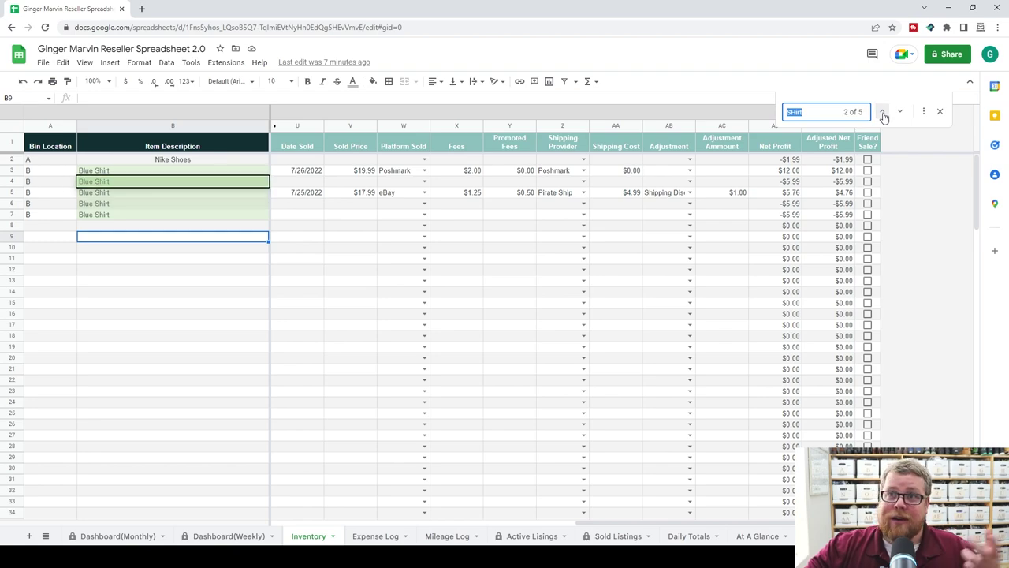
click(882, 112)
click(882, 113)
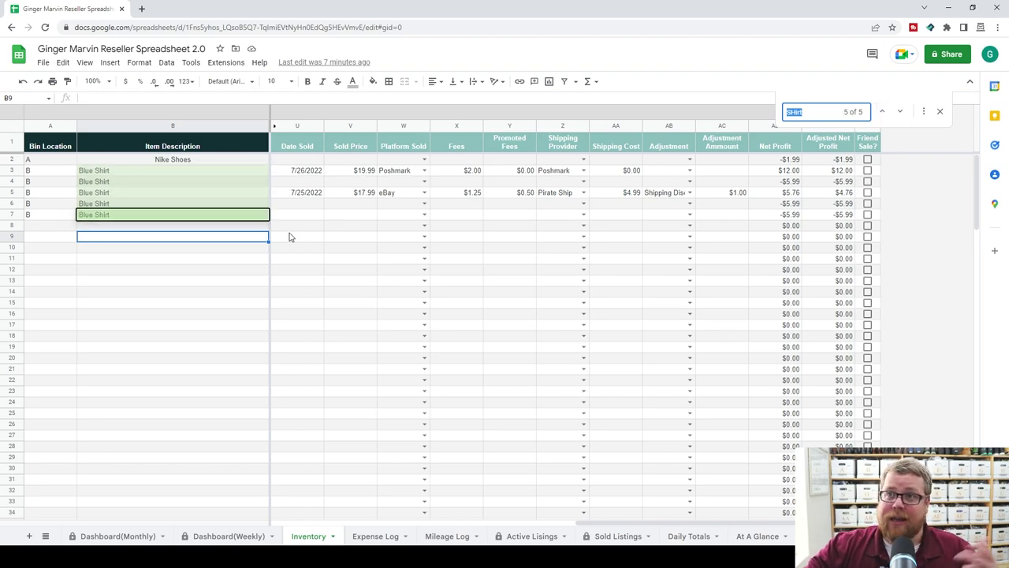
click(199, 242)
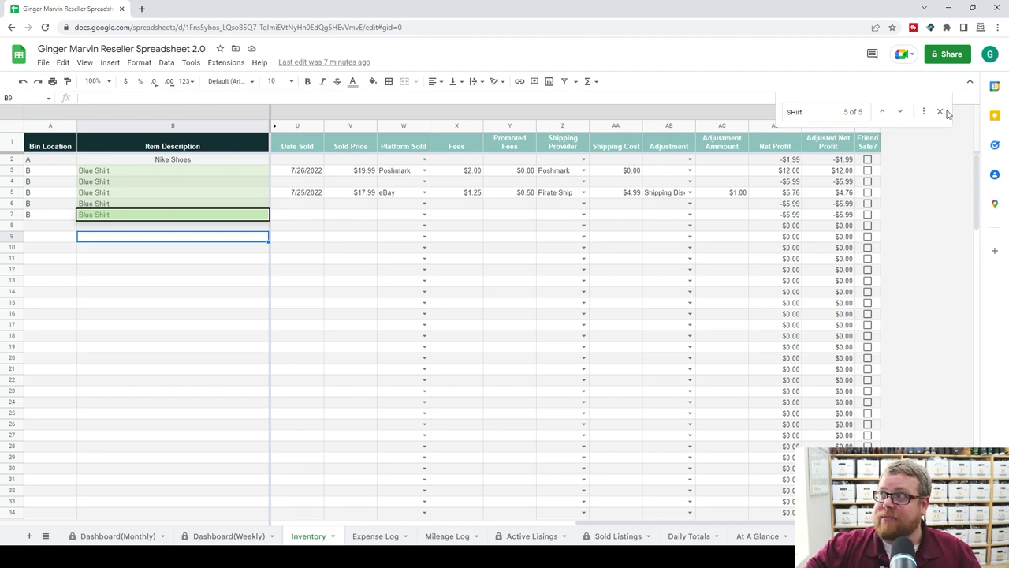
click(940, 112)
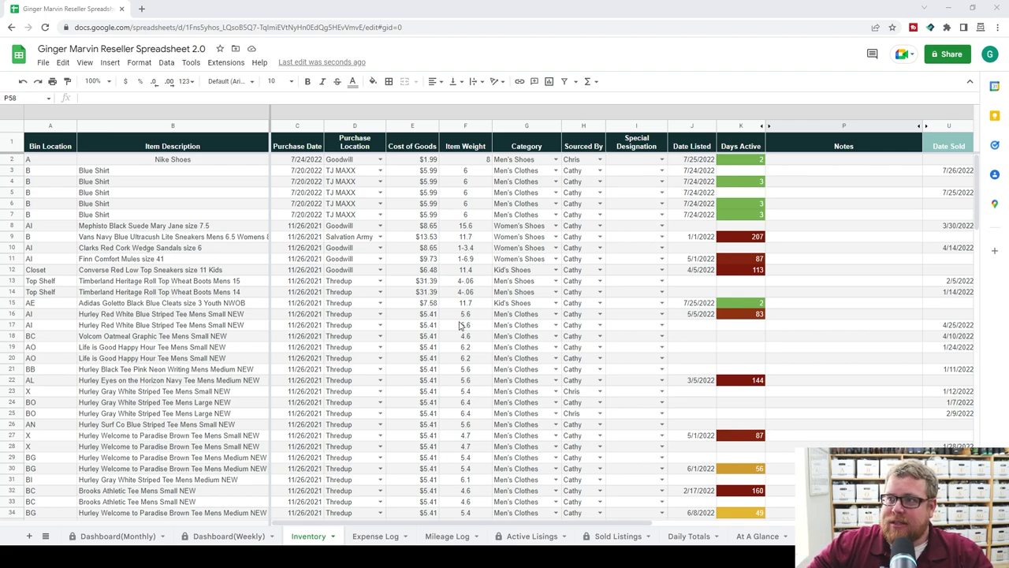
Step: Scroll down and back up through the inventory, then switch to Dashboard(Monthly)
scroll(461, 326, down, 6)
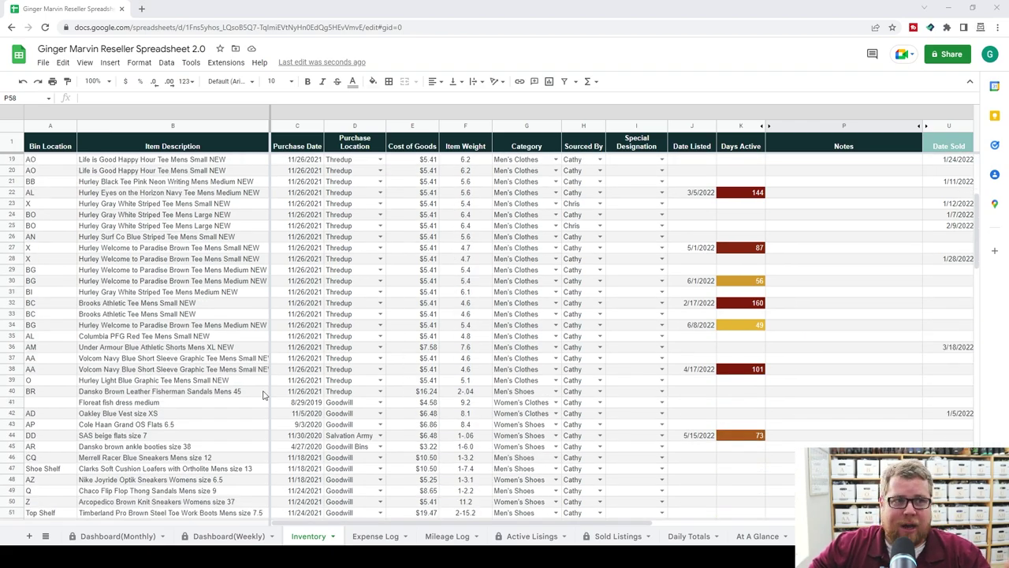
scroll(432, 412, down, 14)
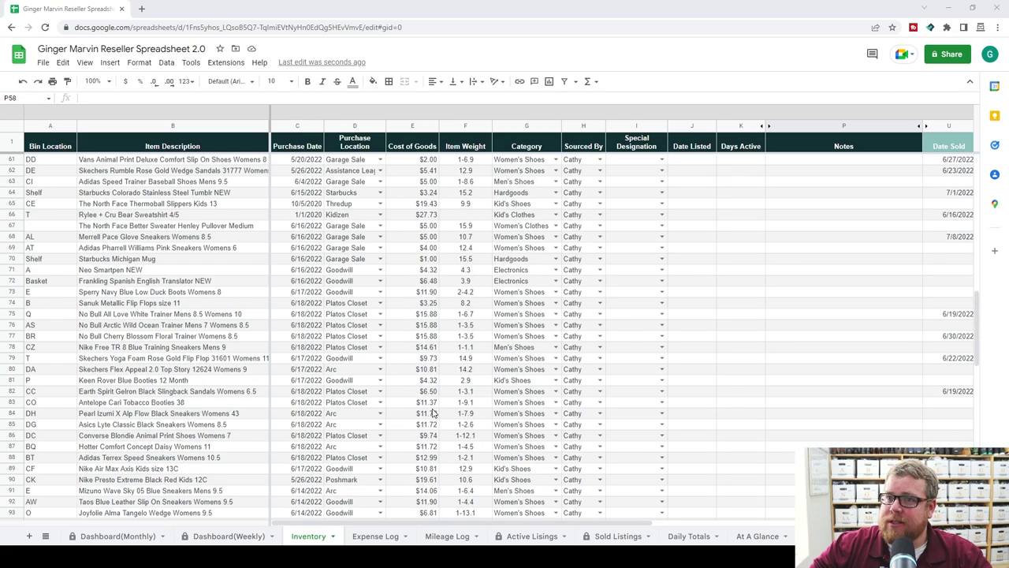
scroll(432, 413, down, 10)
scroll(418, 398, up, 20)
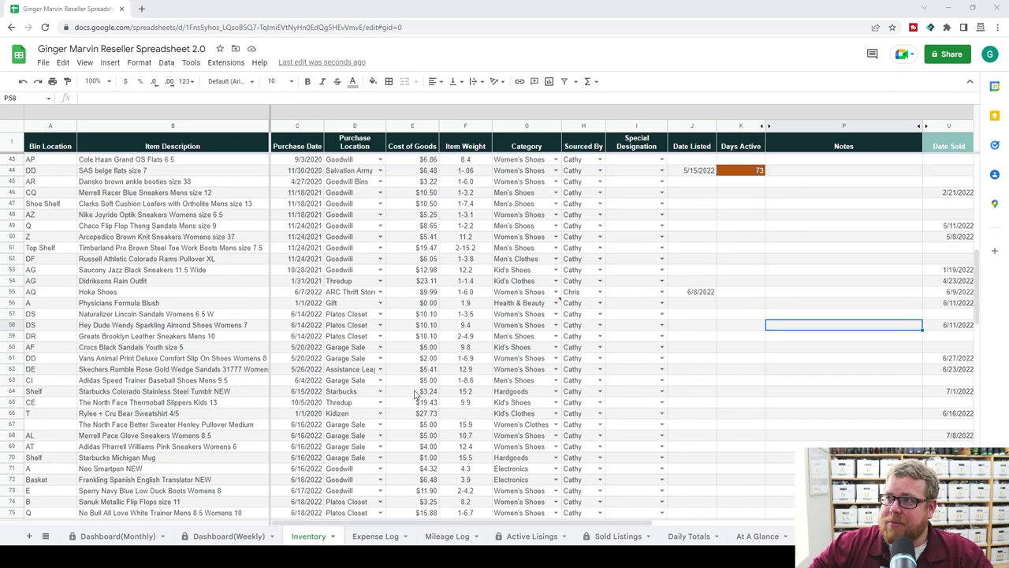
scroll(415, 394, up, 14)
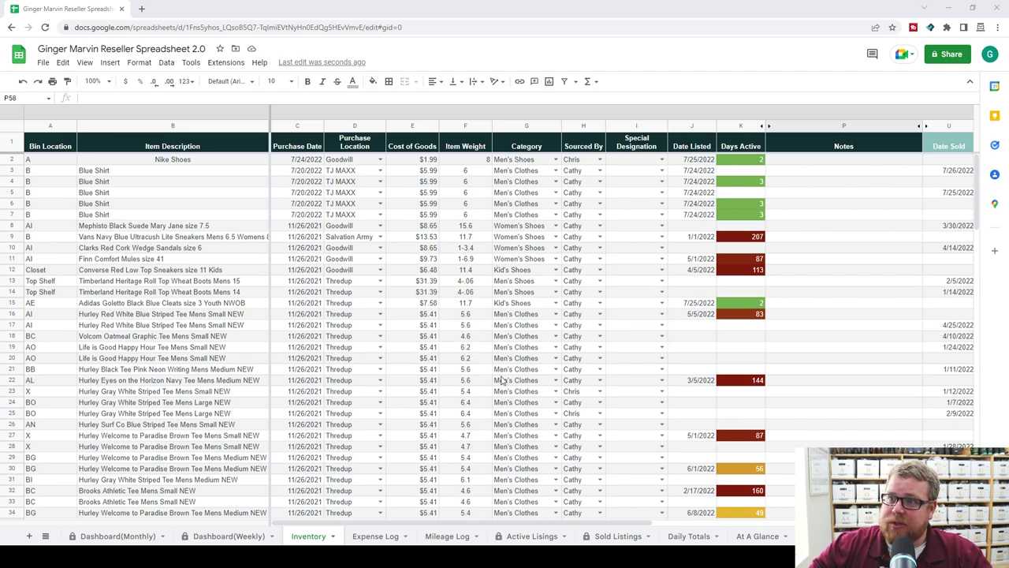
click(140, 538)
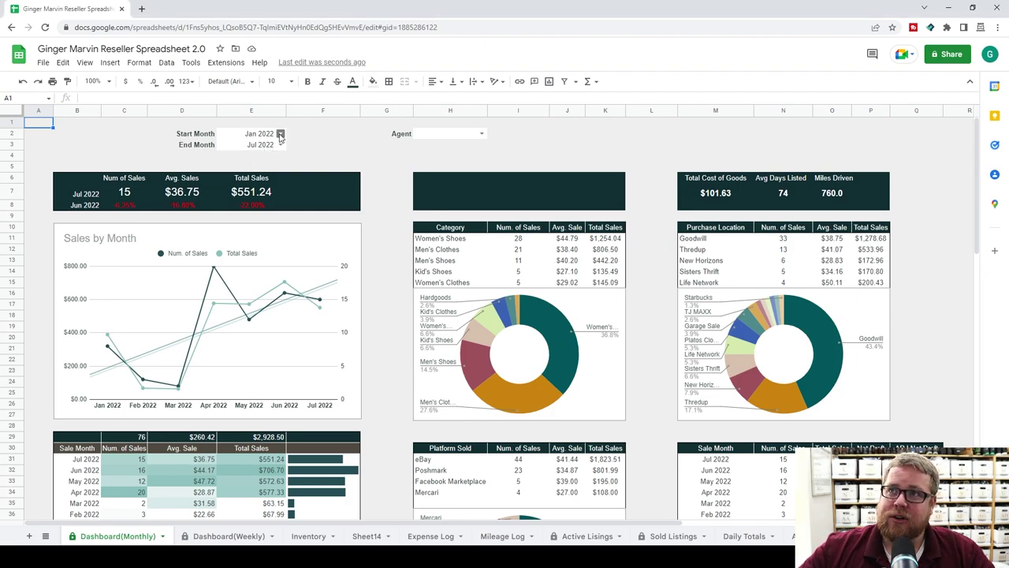
Step: Leave Start Month unchanged, set End Month to Jul 2022, and show the Agent choices
click(279, 133)
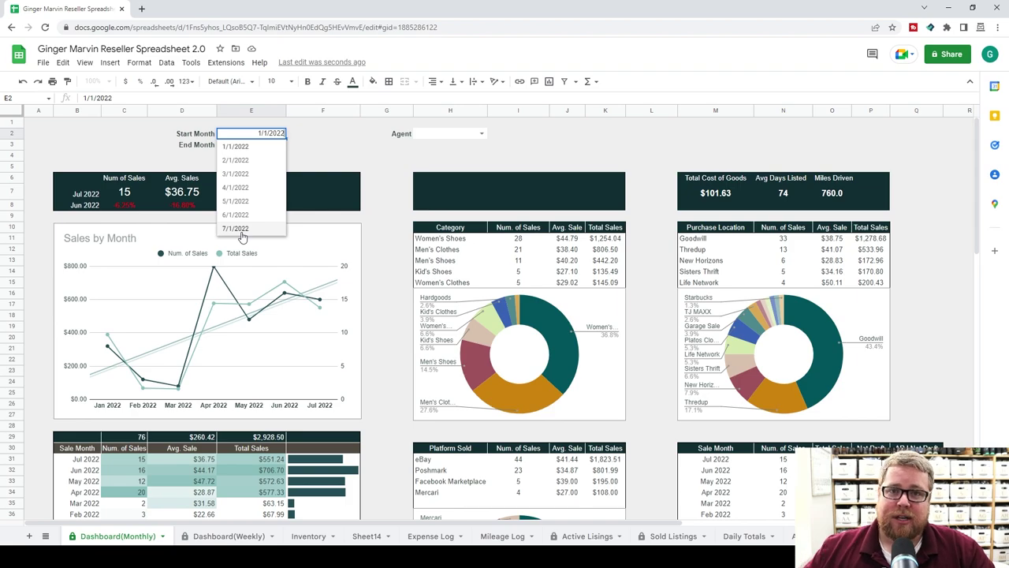
click(310, 156)
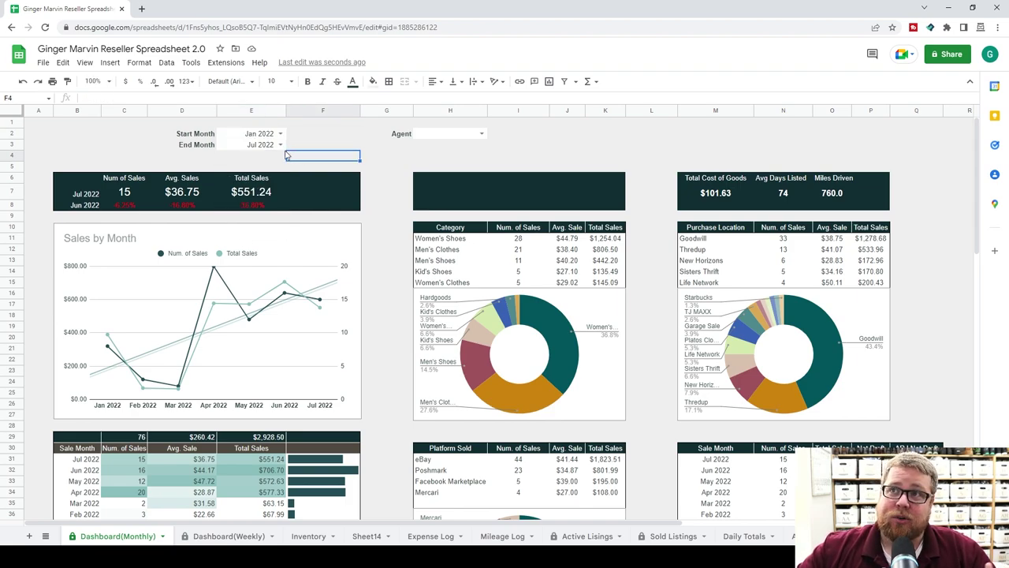
click(279, 146)
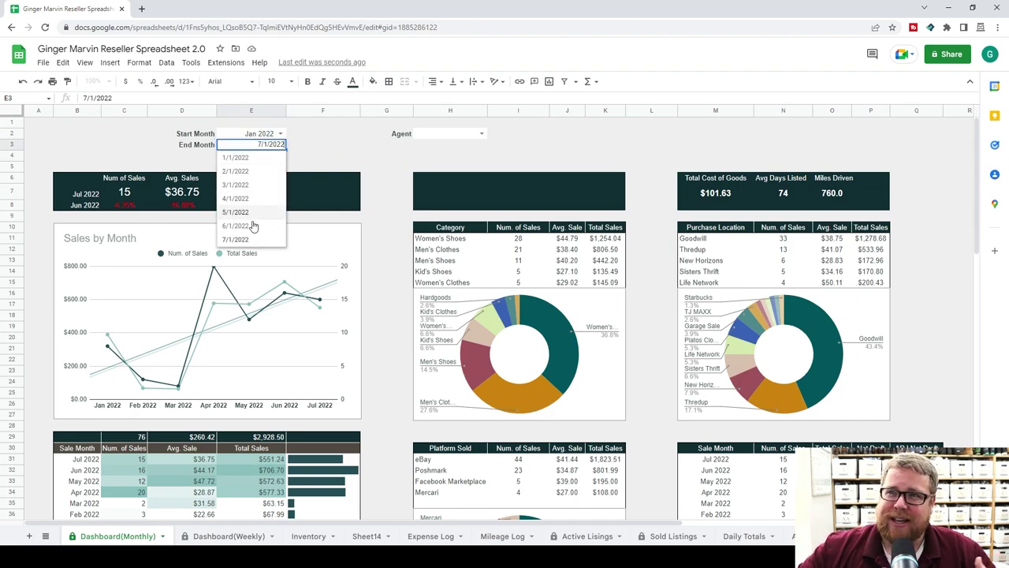
click(244, 241)
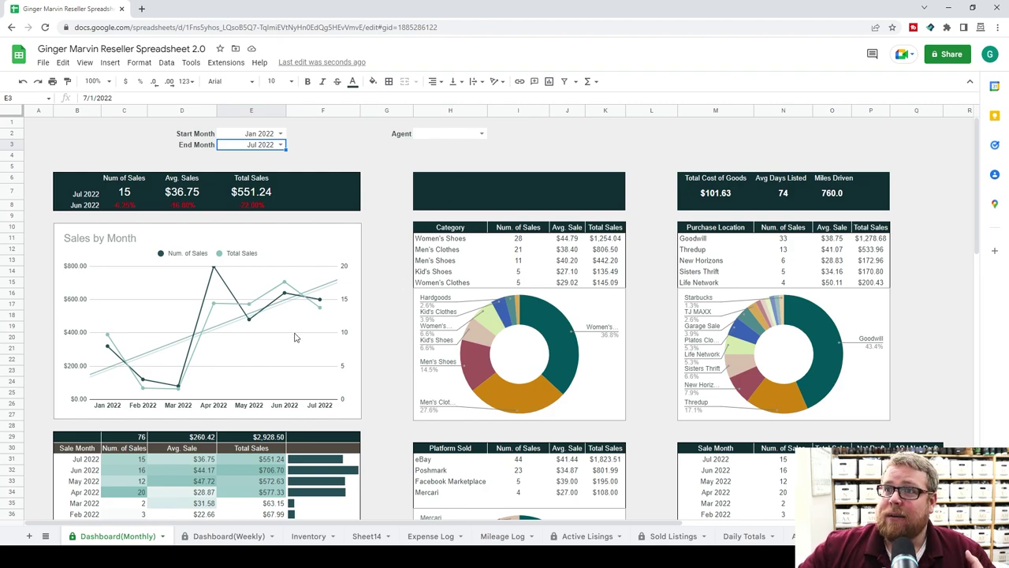
click(481, 134)
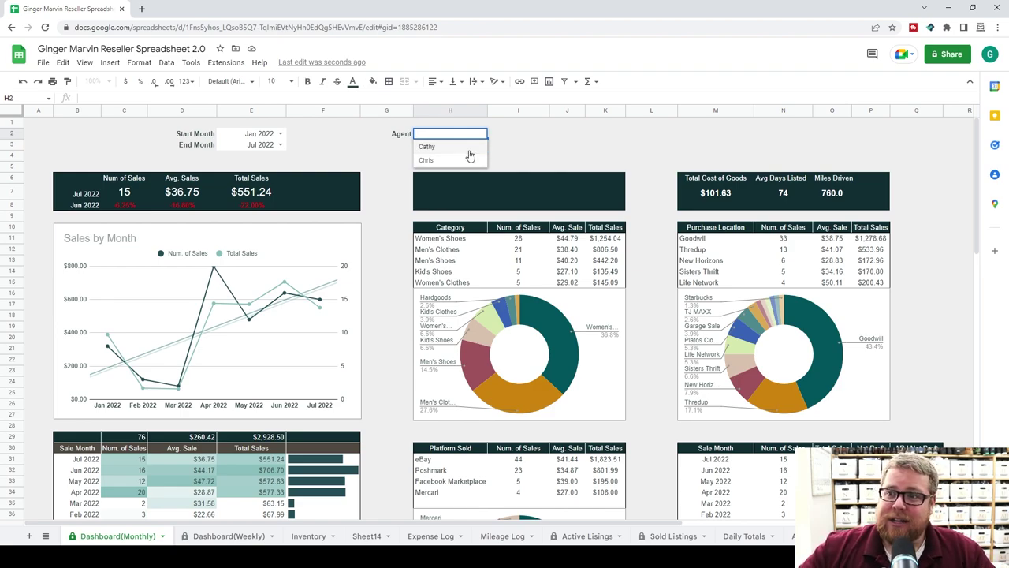
Step: Try filtering the monthly dashboard by the second agent, then by the first agent
click(308, 536)
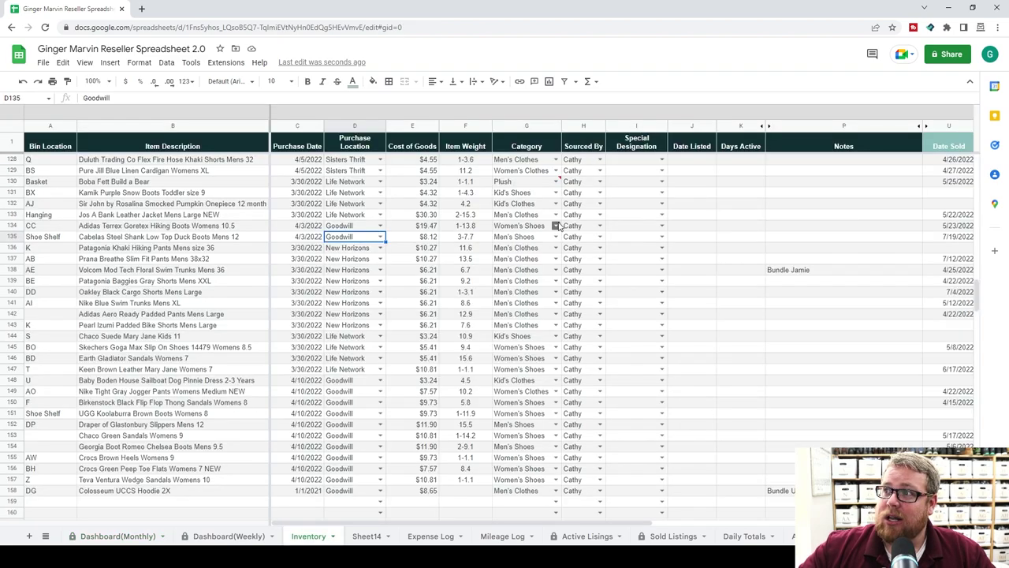
click(130, 536)
click(478, 136)
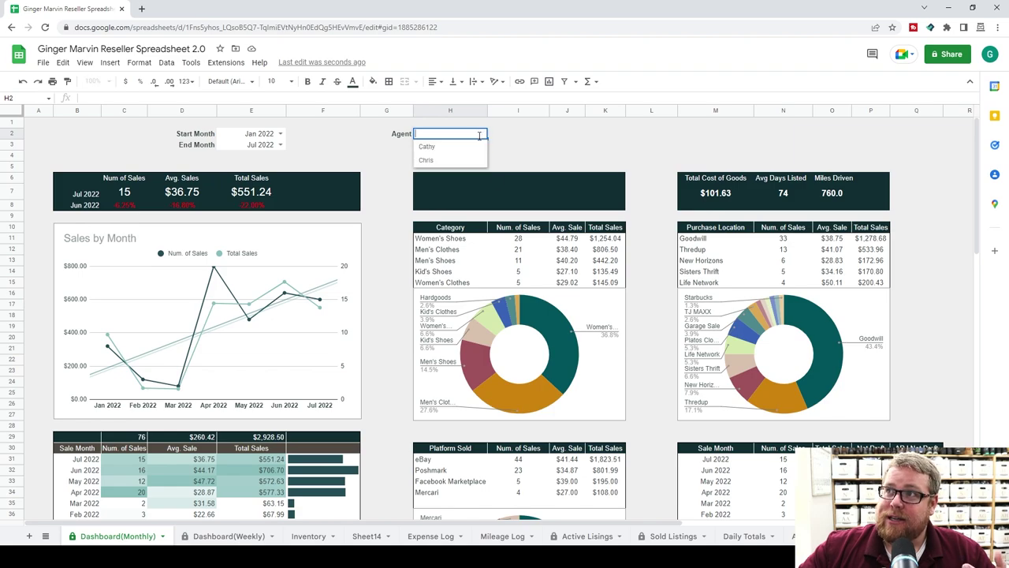
click(436, 162)
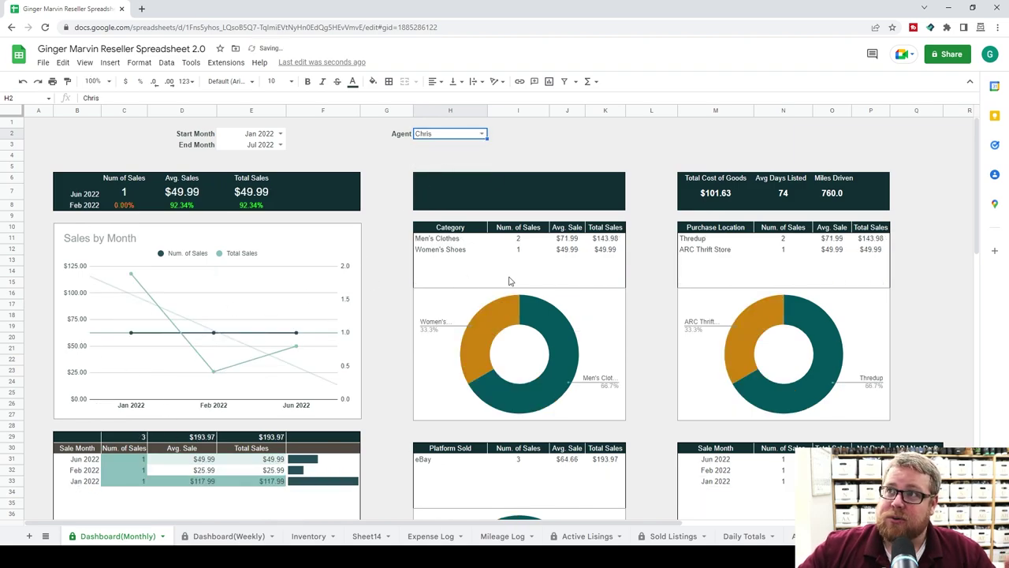
scroll(564, 410, down, 1)
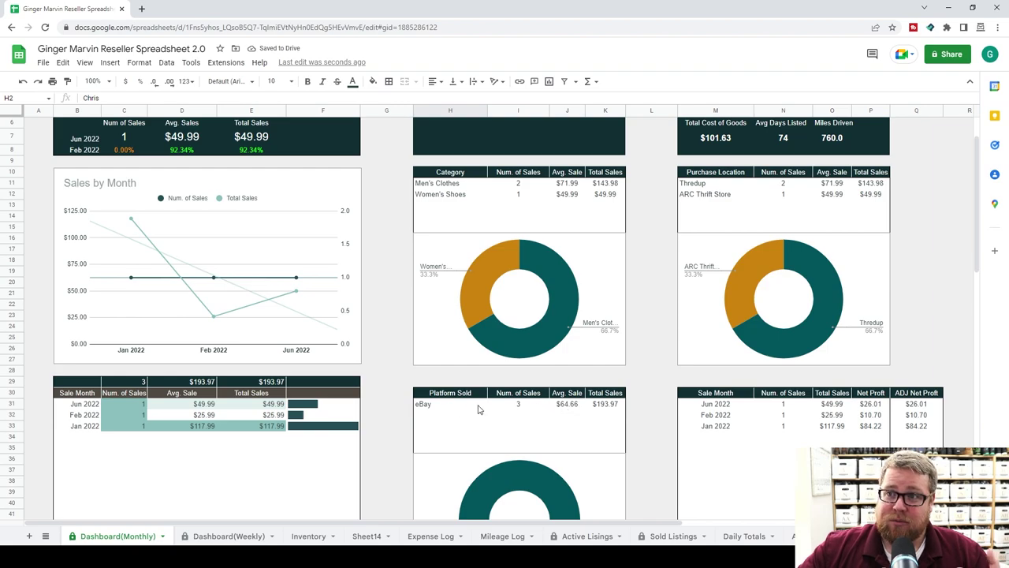
scroll(439, 336, up, 1)
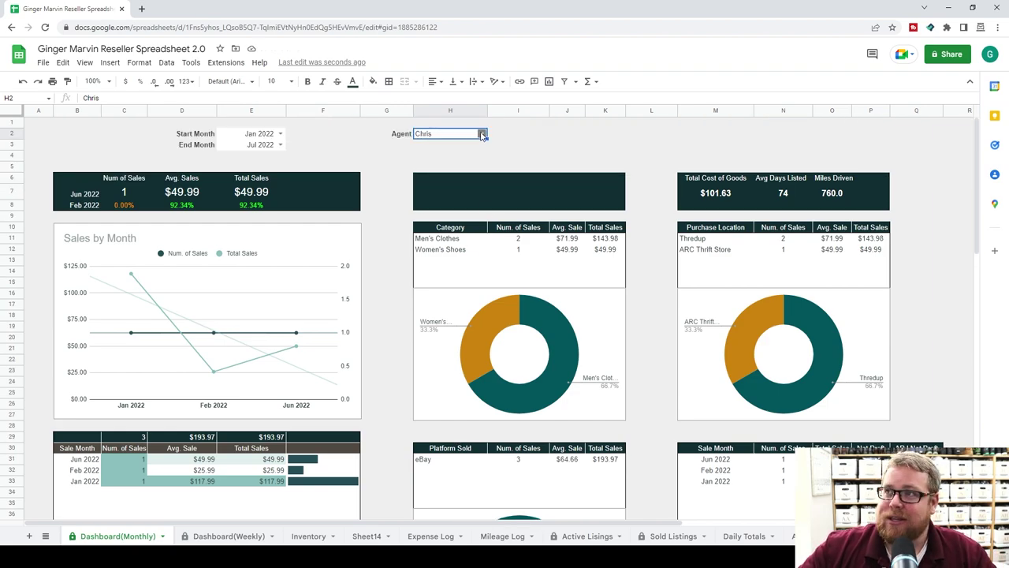
click(483, 135)
click(435, 145)
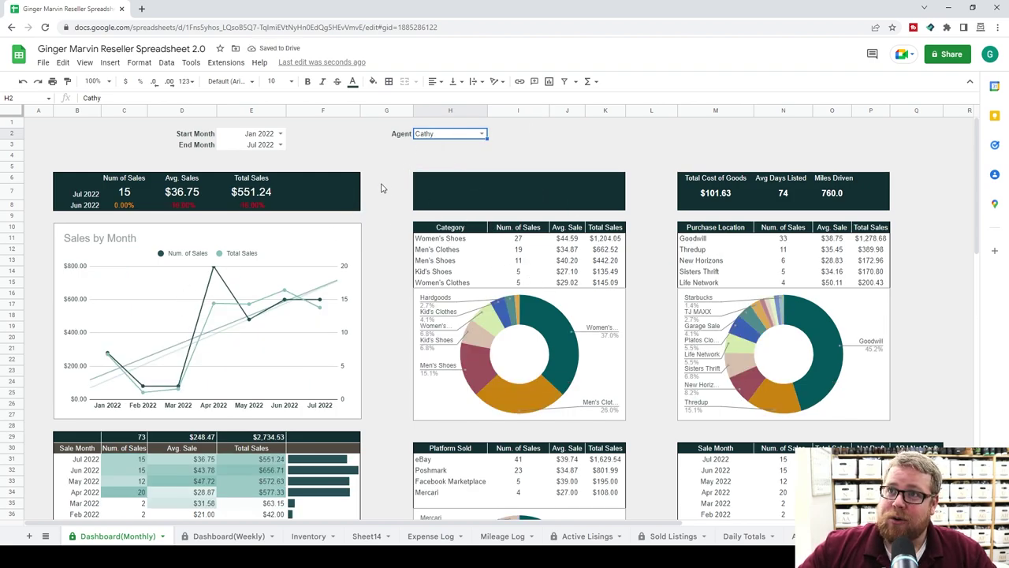
double_click(452, 139)
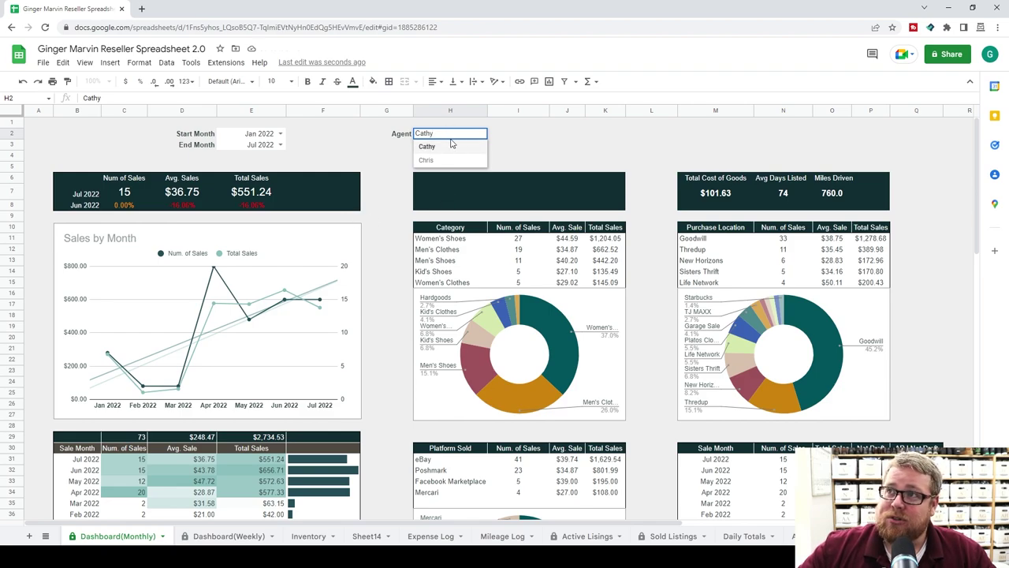
click(372, 197)
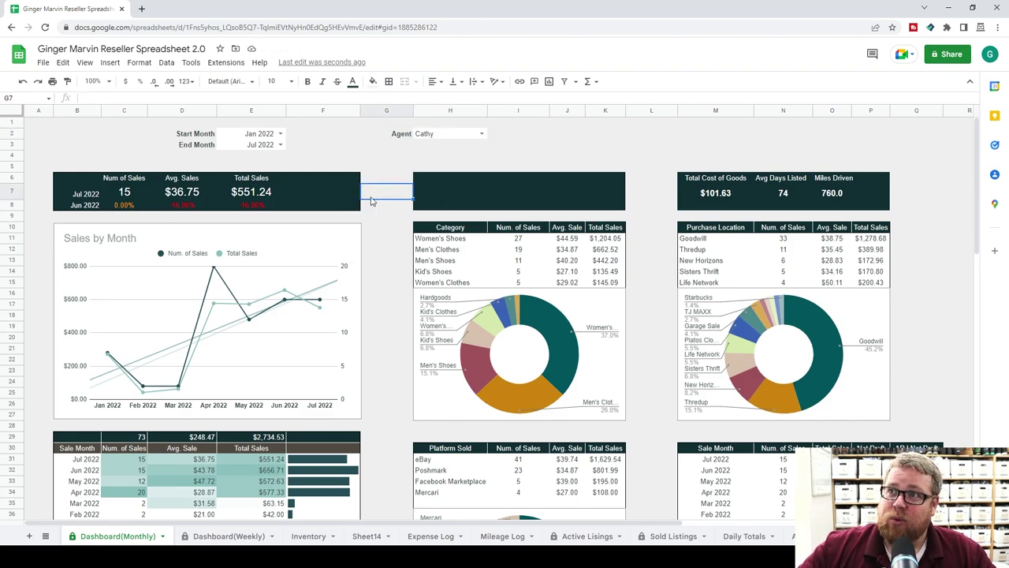
Step: Empty the Agent filter in H2 so all agents are totaled, then return to Inventory
click(306, 536)
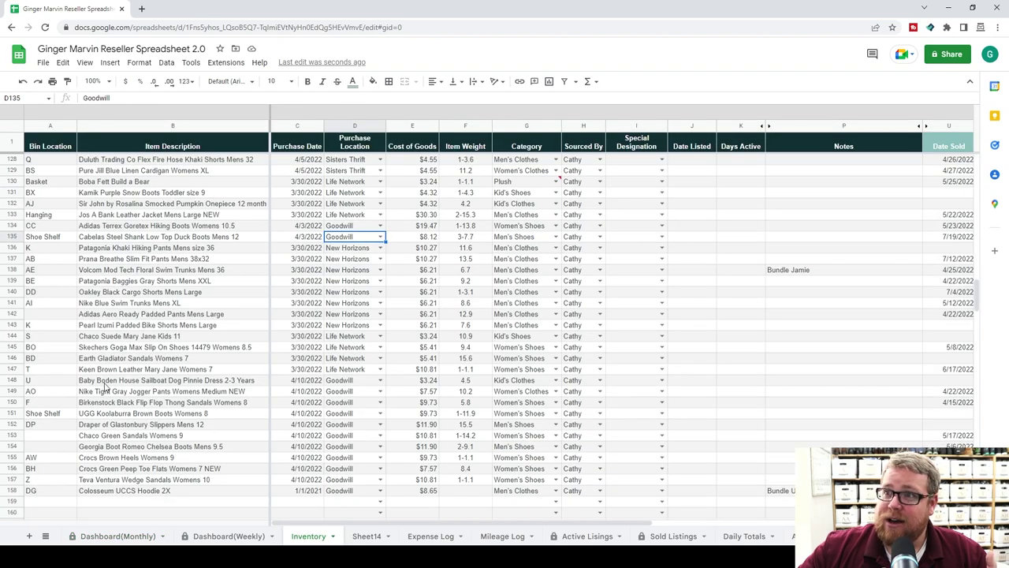
click(116, 536)
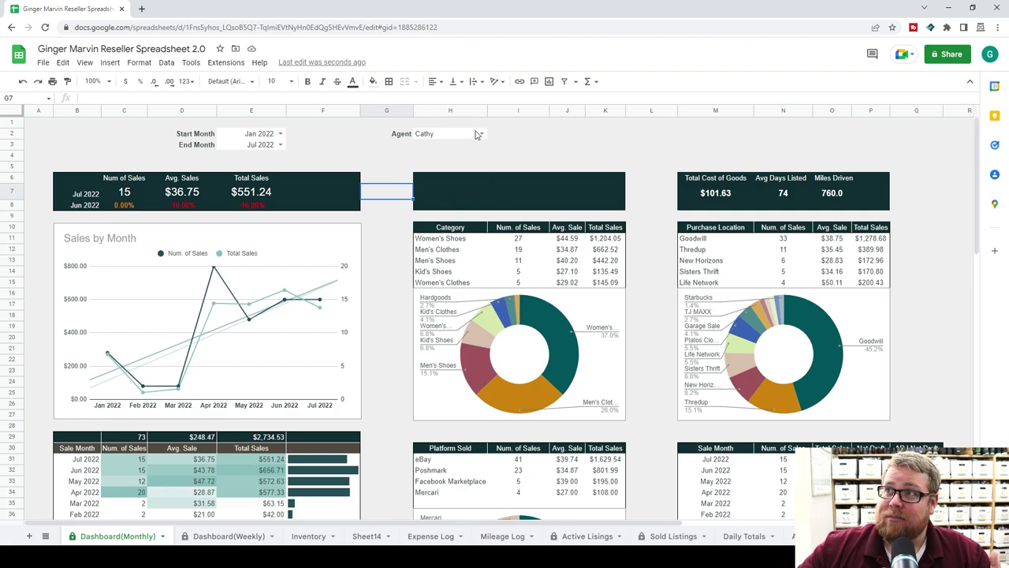
click(451, 135)
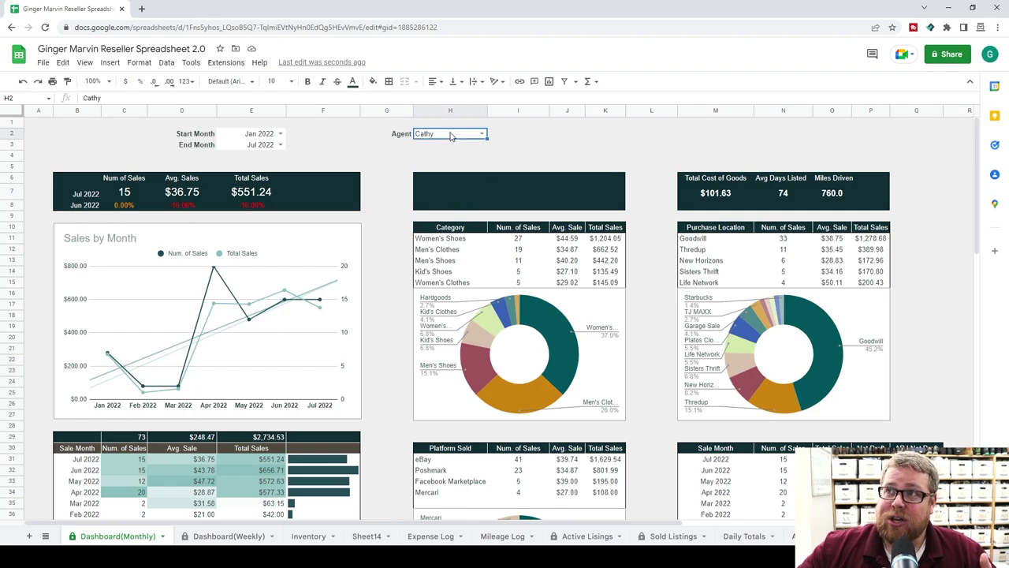
double_click(450, 134)
key(BackSpace)
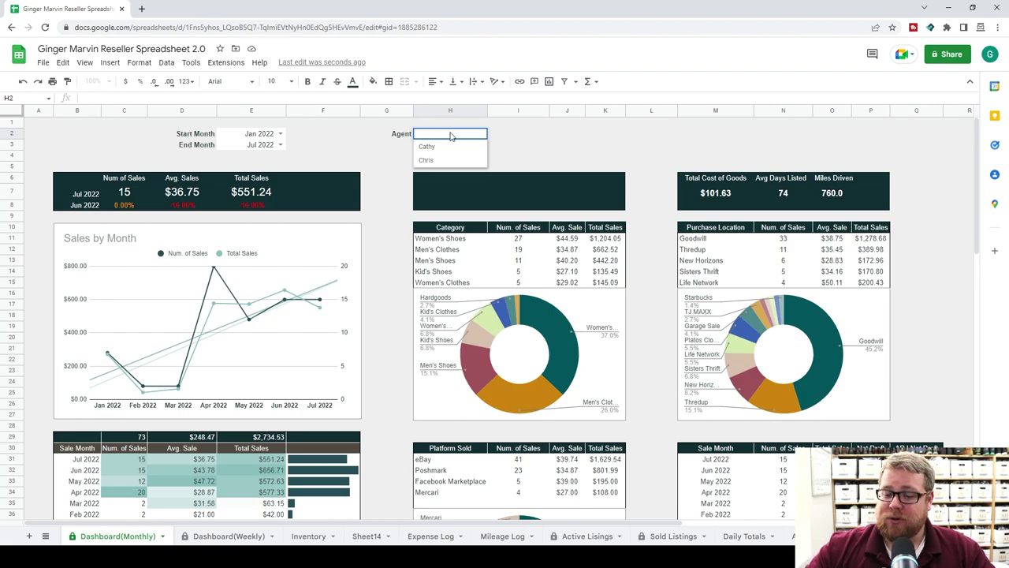
key(Return)
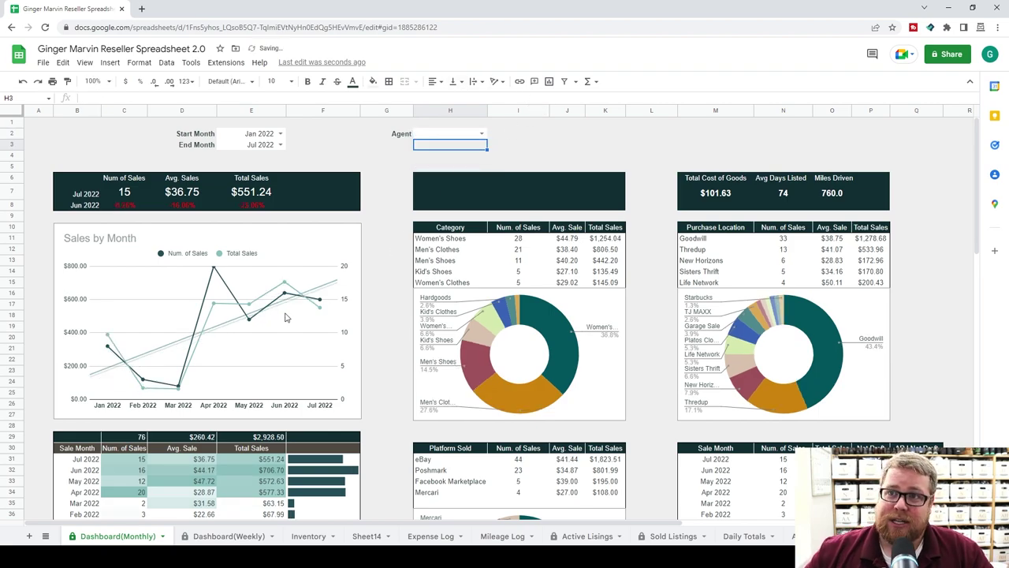
click(482, 135)
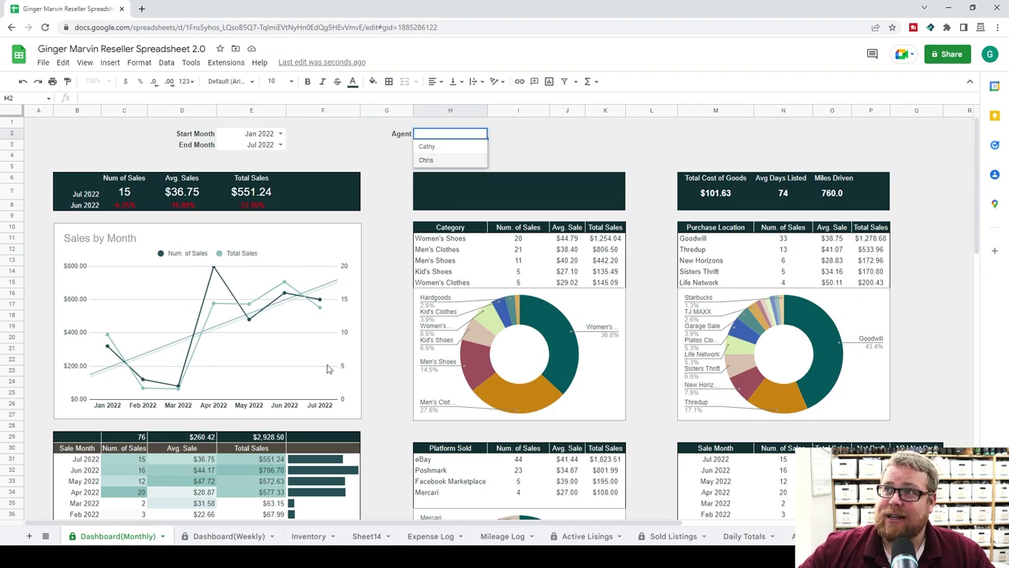
click(306, 536)
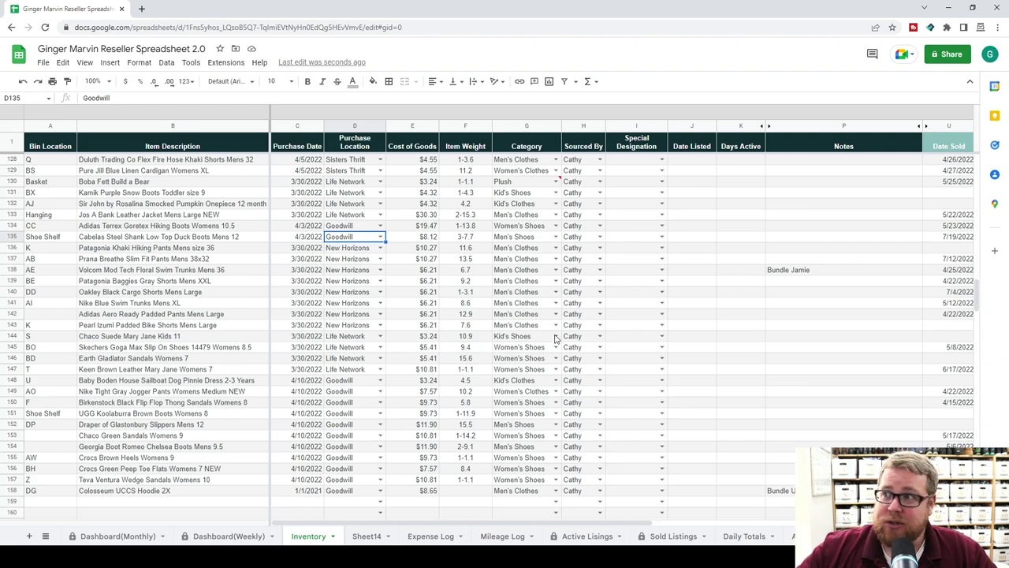
Step: Clear Cathy from row 142's Sourced By cell, keeping Cathy as row 143's agent
click(599, 325)
click(841, 326)
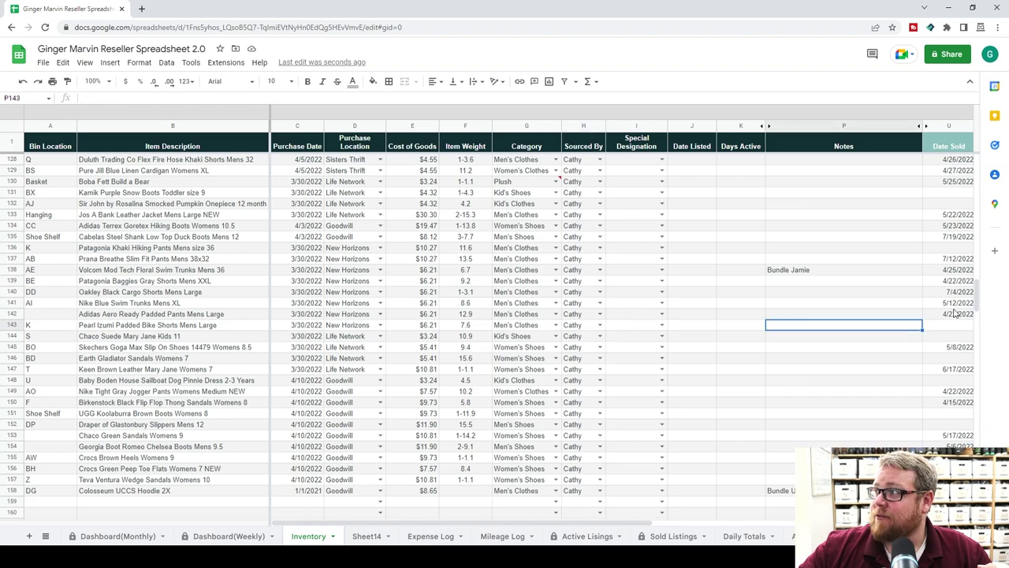
click(954, 313)
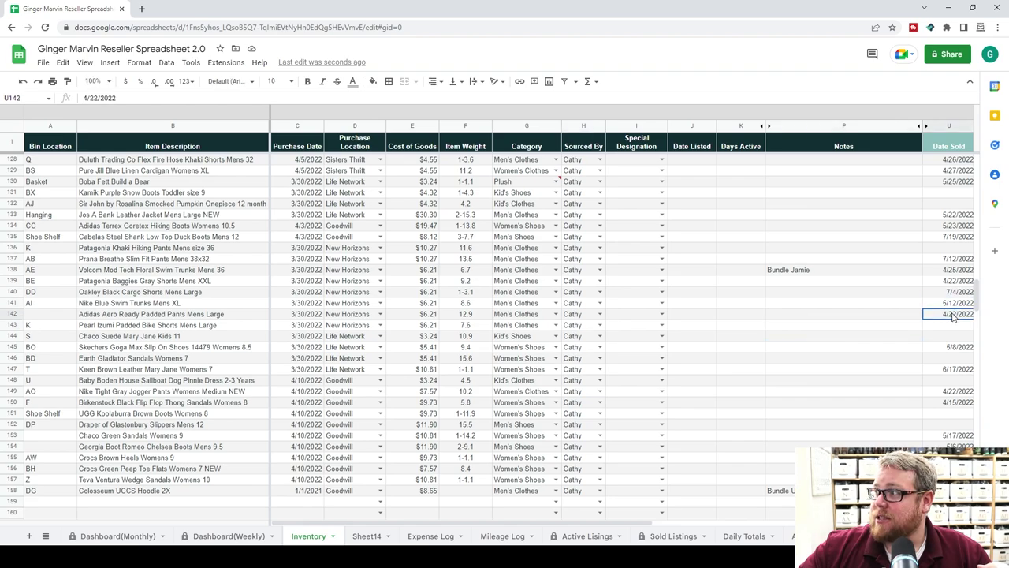
click(599, 314)
key(BackSpace)
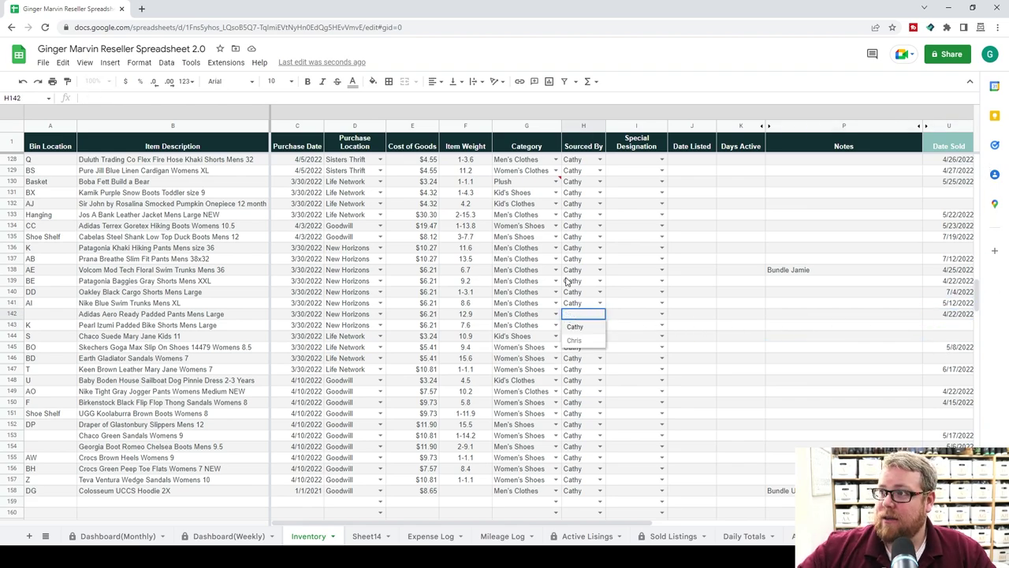
click(640, 260)
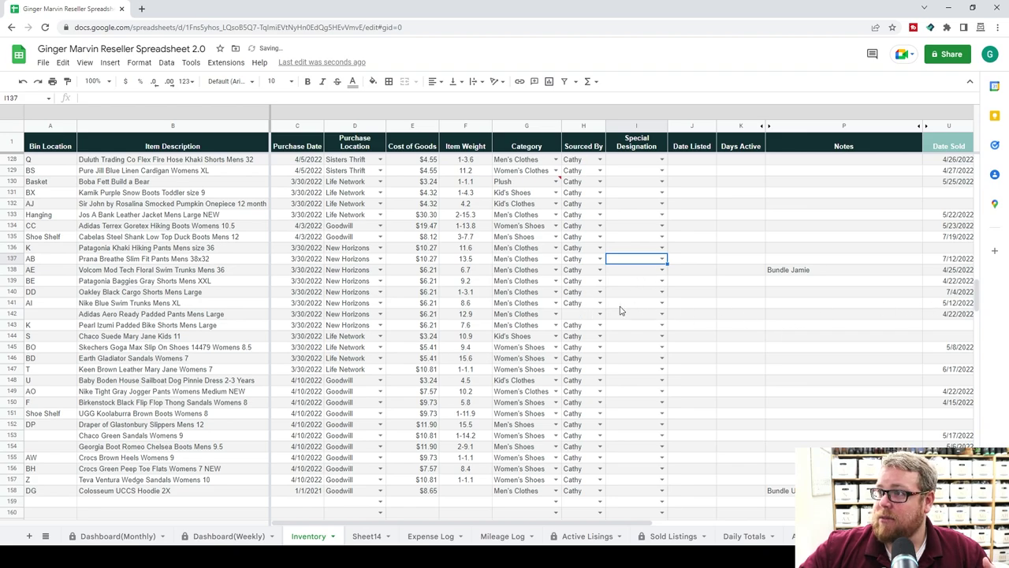
Step: On Dashboard(Monthly), filter the Agent dropdown to Cathy, then clear the Agent cell H2
click(115, 537)
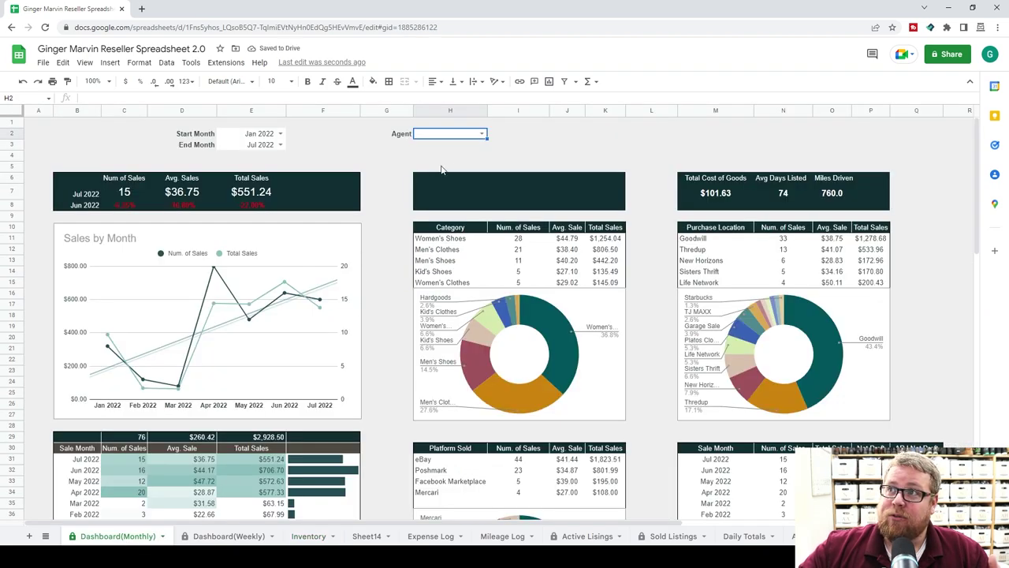
click(482, 133)
click(451, 146)
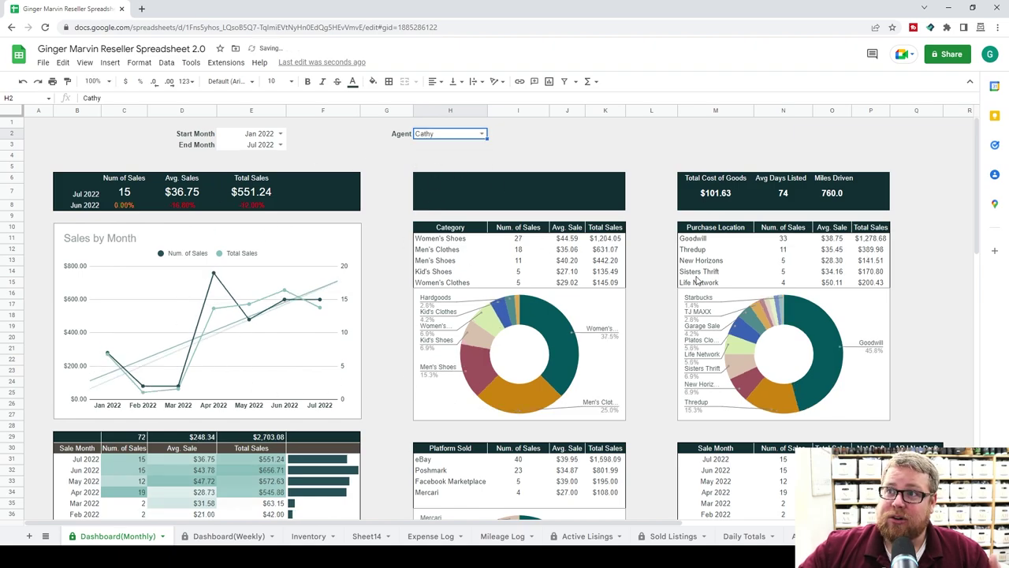
double_click(460, 134)
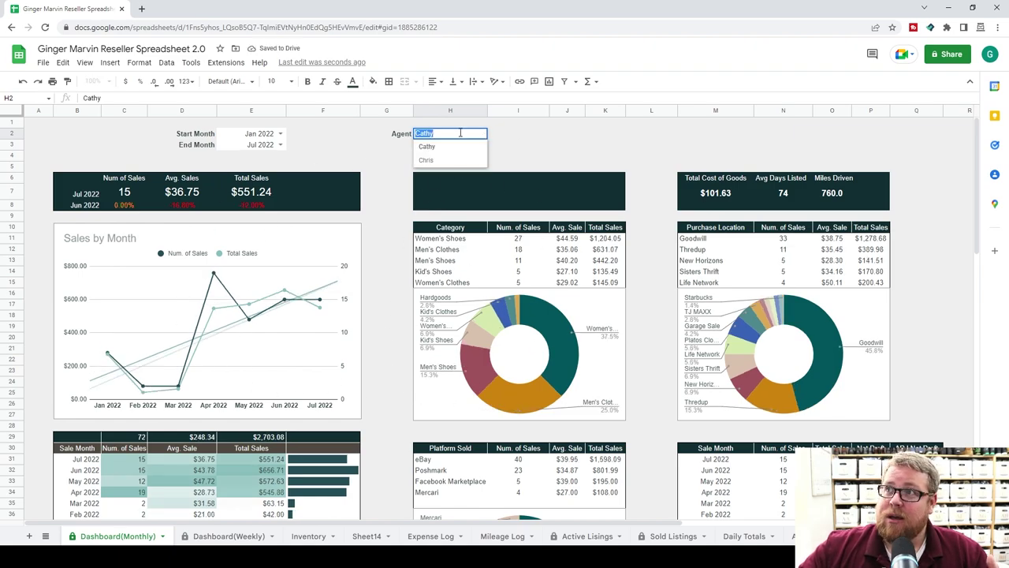
key(BackSpace)
key(BackSpace)
key(BackSpace)
key(BackSpace)
key(BackSpace)
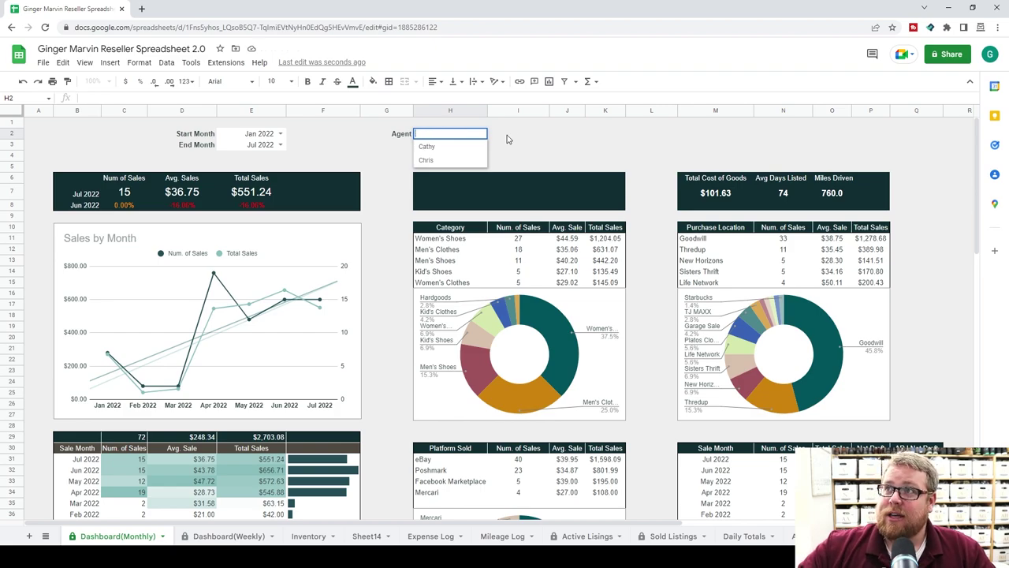
click(495, 136)
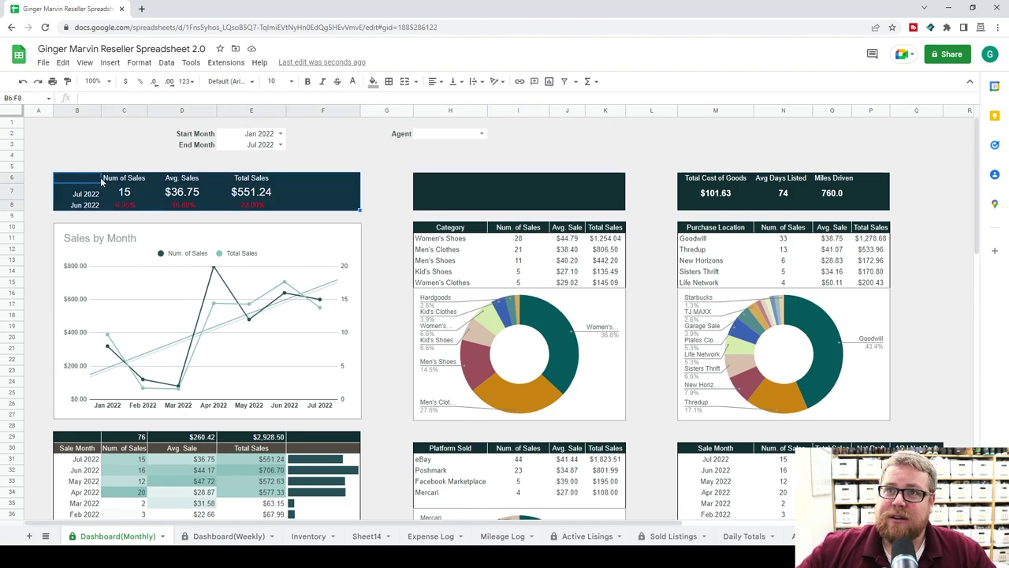
drag(83, 185, 98, 217)
click(118, 198)
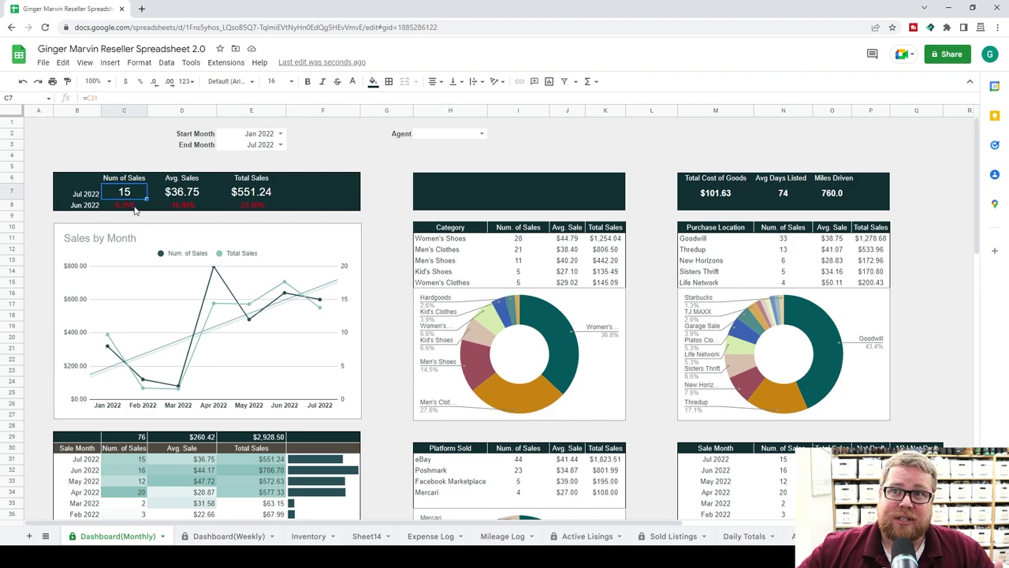
click(134, 207)
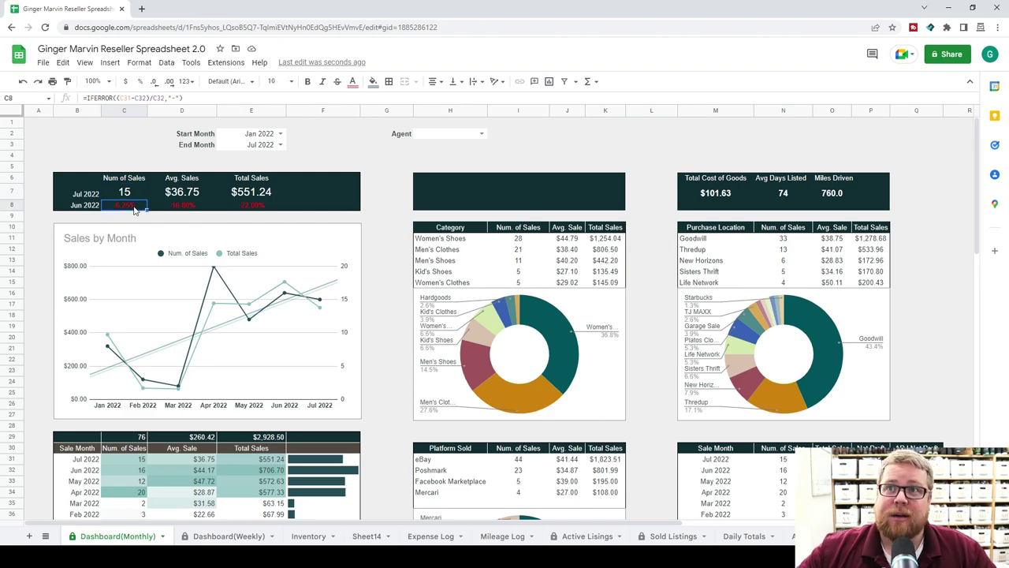
click(280, 145)
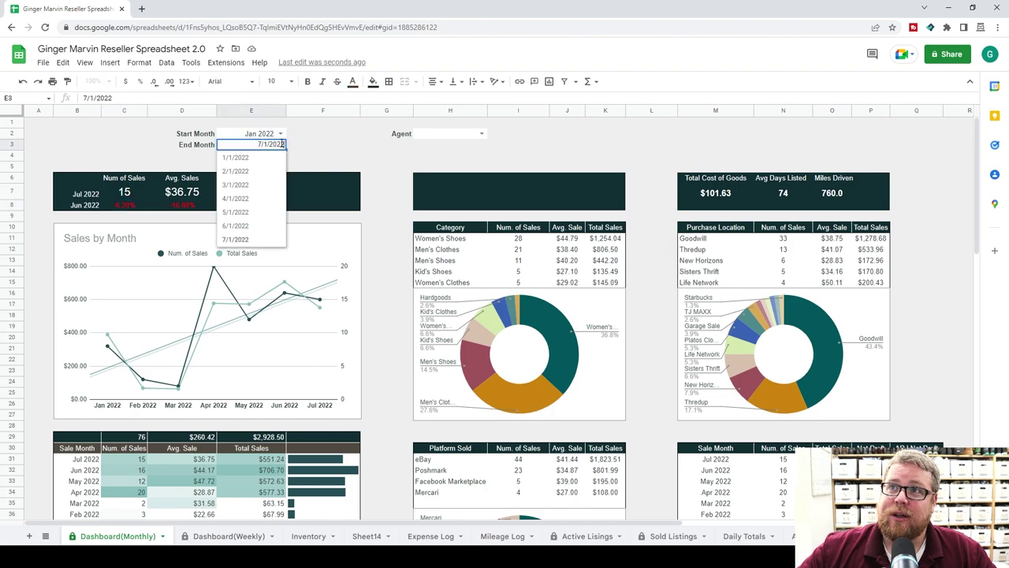
click(228, 227)
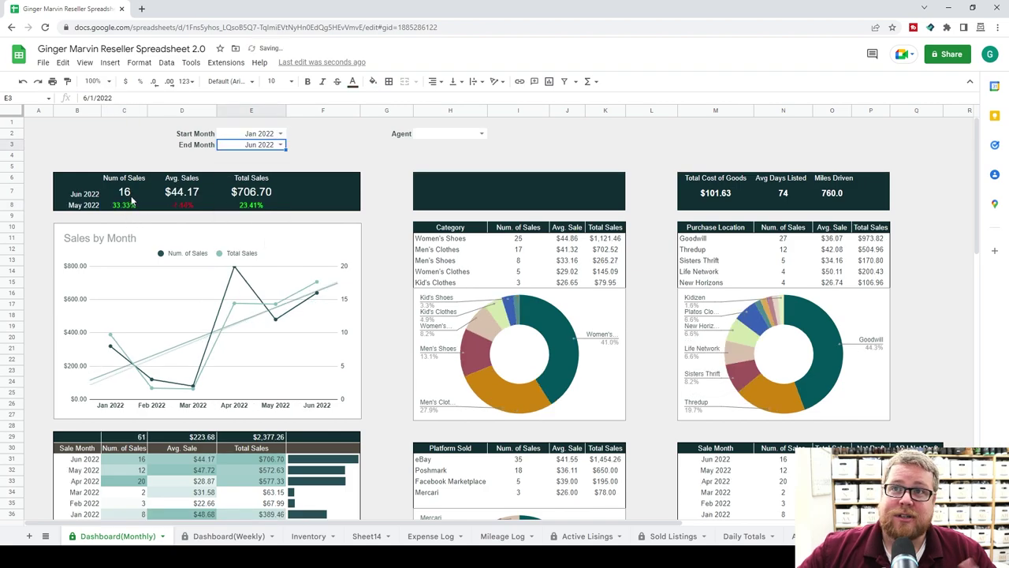
click(280, 145)
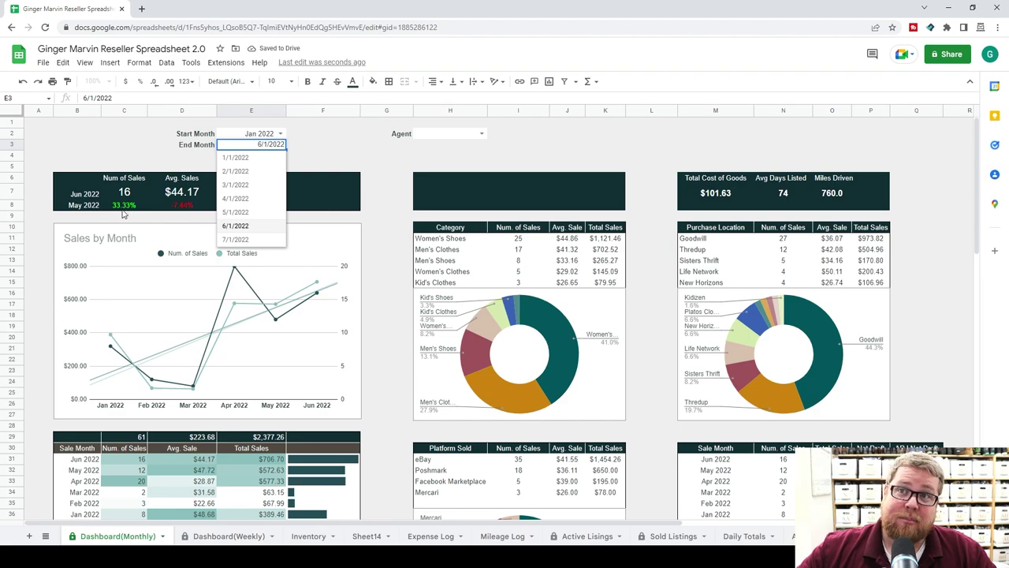
click(235, 212)
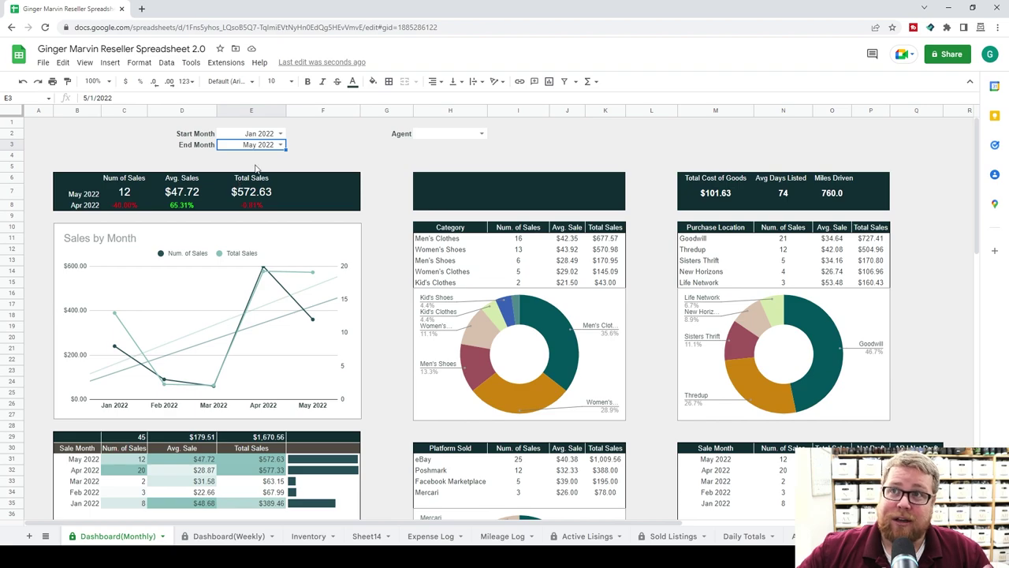
click(280, 145)
click(248, 236)
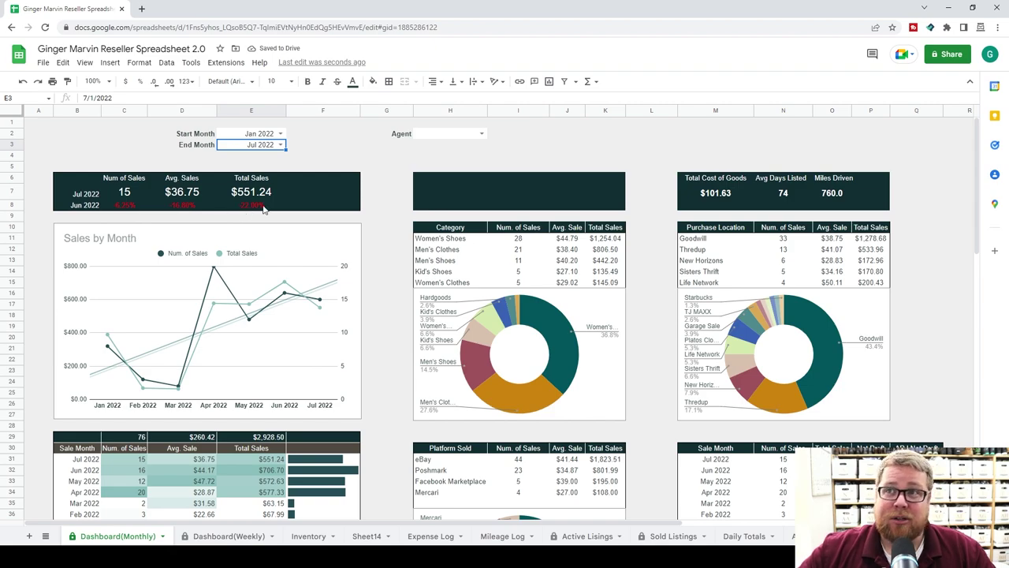
drag(124, 206, 249, 206)
click(280, 145)
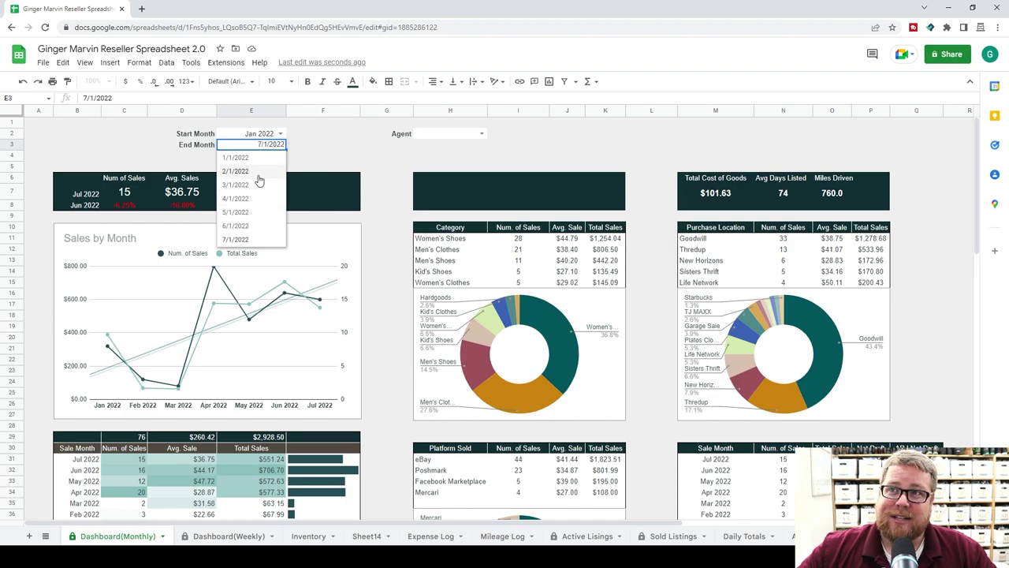
click(260, 181)
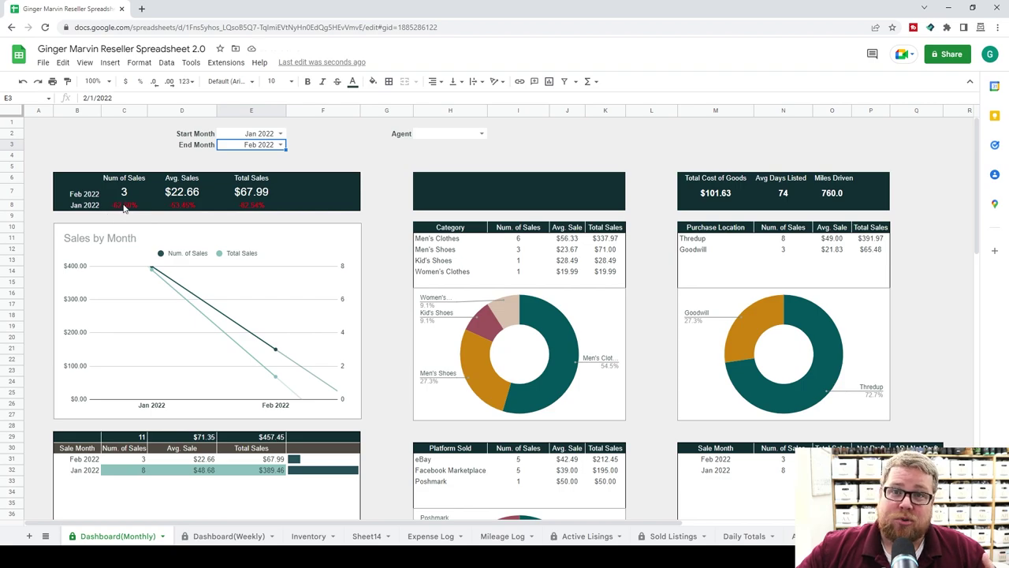
click(280, 144)
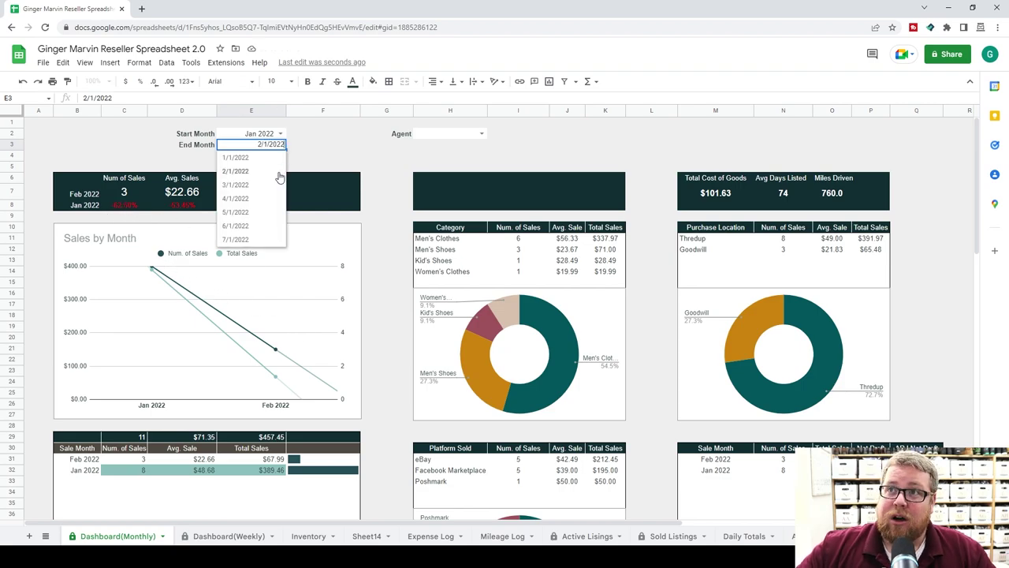
click(264, 237)
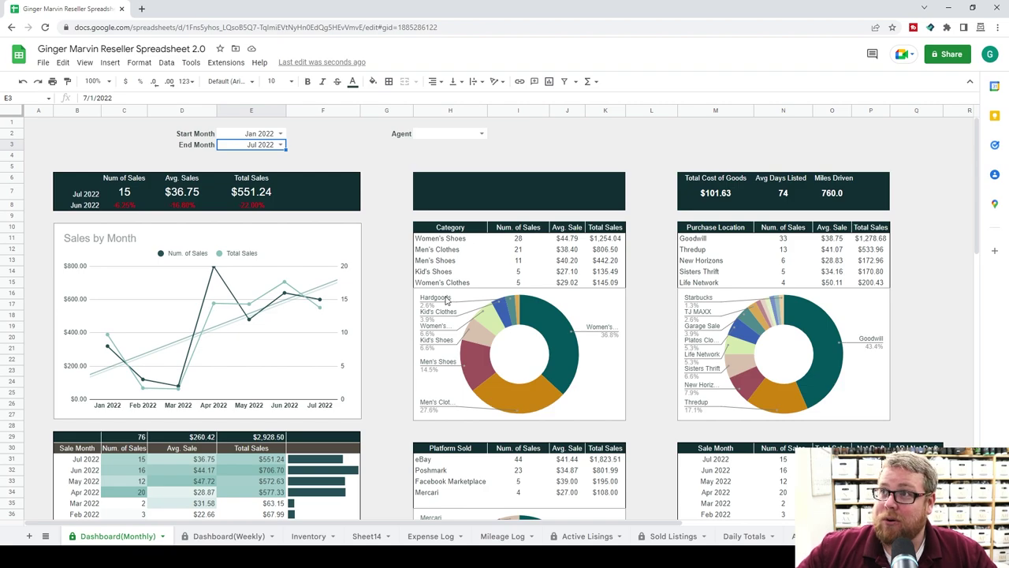
scroll(418, 522, right, 2)
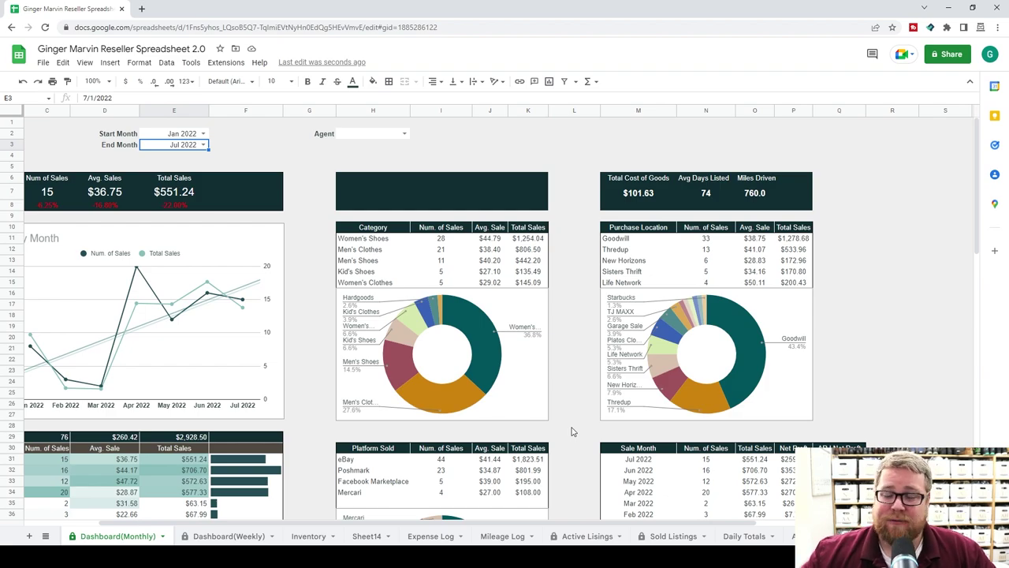
scroll(501, 491, left, 2)
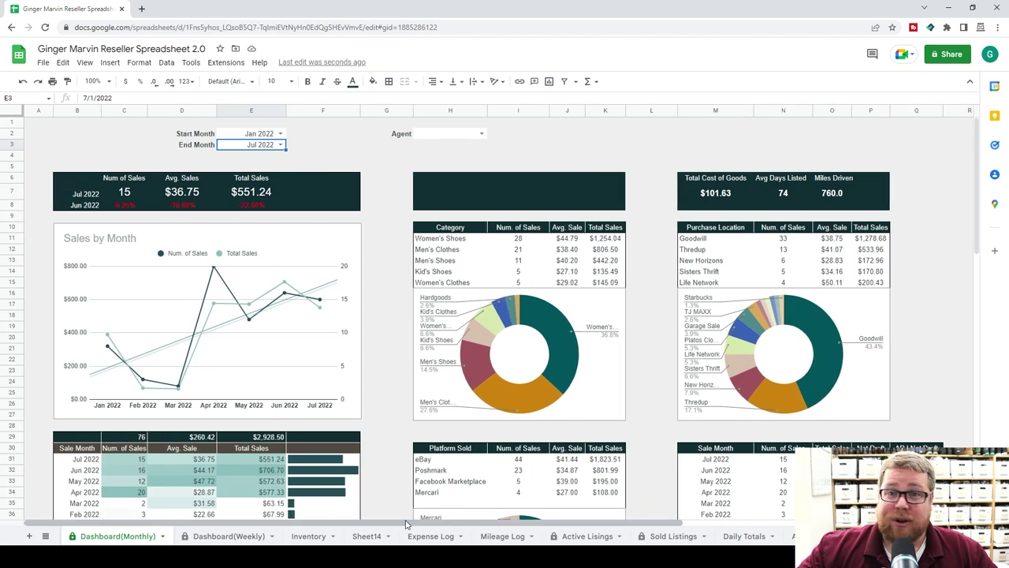
scroll(439, 416, down, 3)
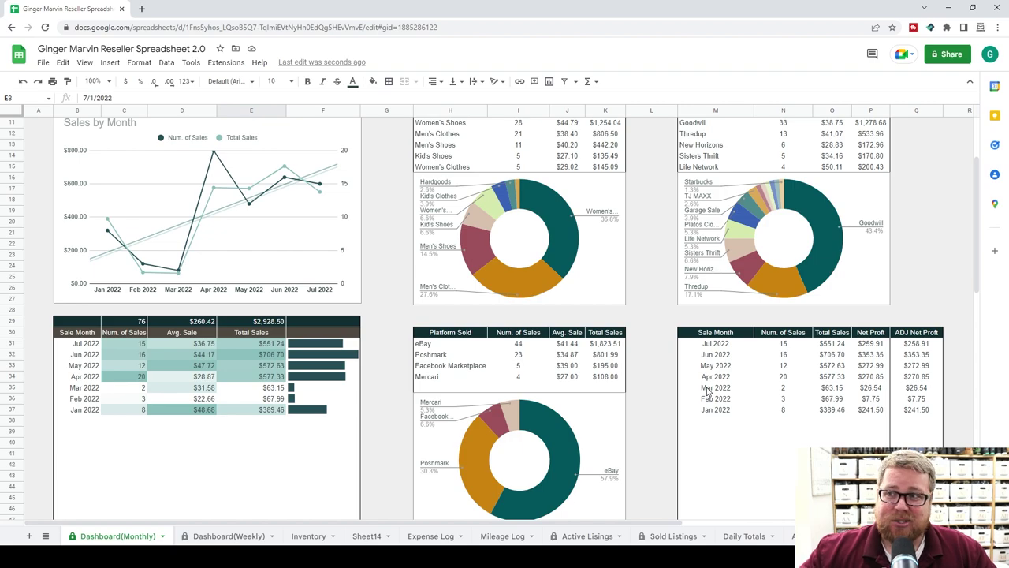
drag(76, 345, 316, 416)
click(181, 432)
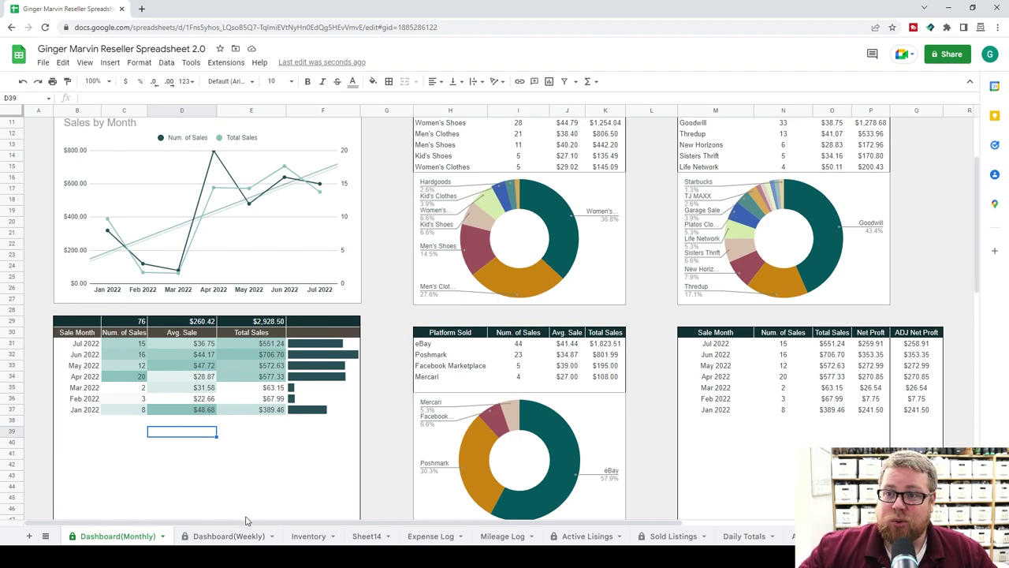
drag(203, 344, 201, 426)
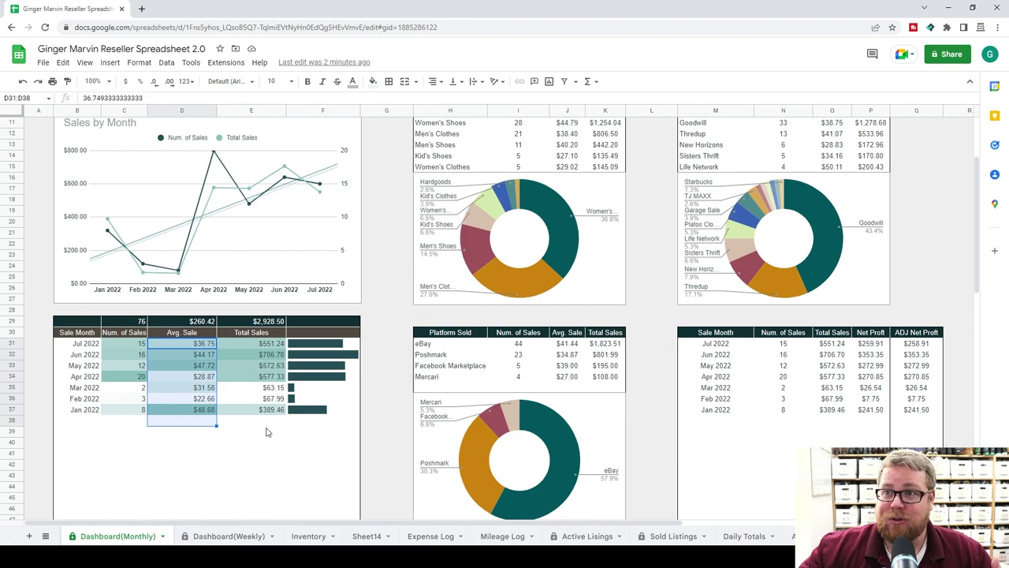
drag(269, 433, 251, 343)
drag(263, 523, 477, 523)
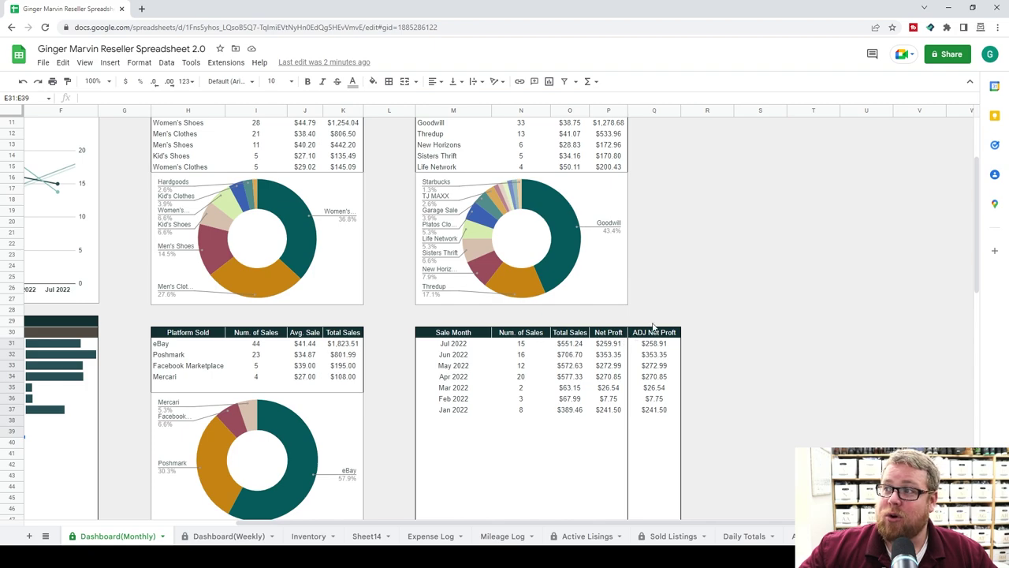
drag(449, 335, 650, 499)
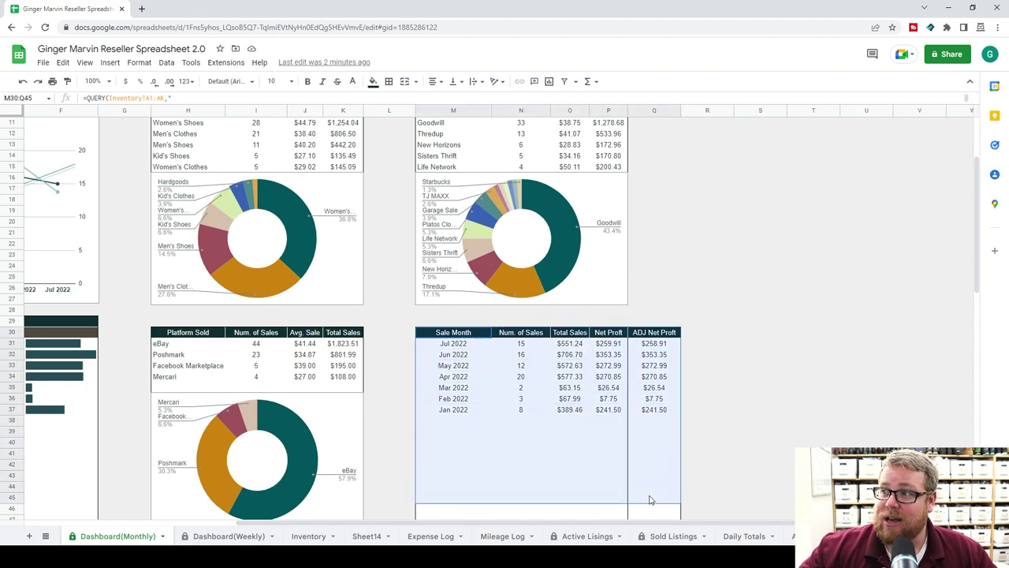
click(561, 435)
click(655, 411)
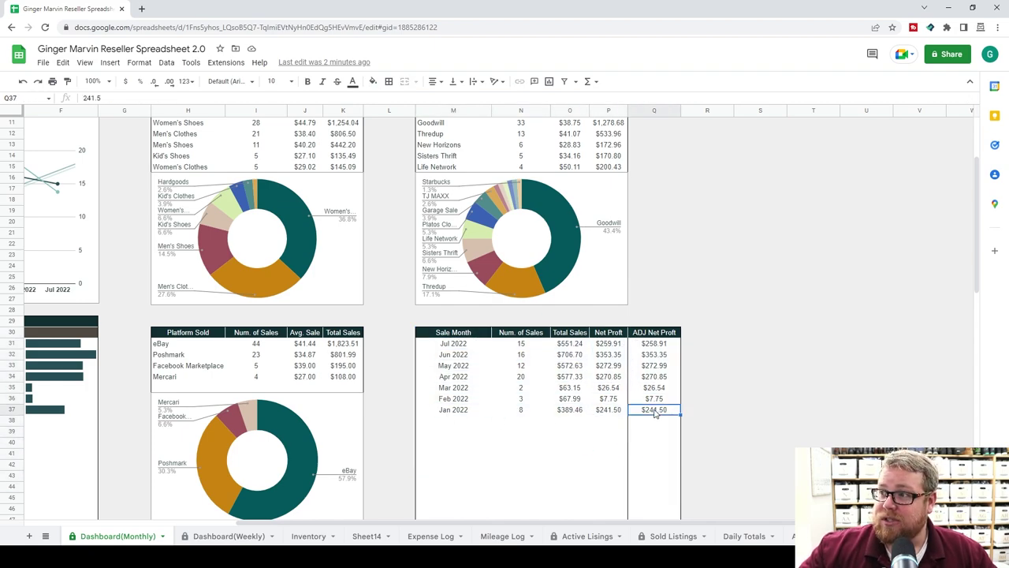
drag(654, 420, 661, 345)
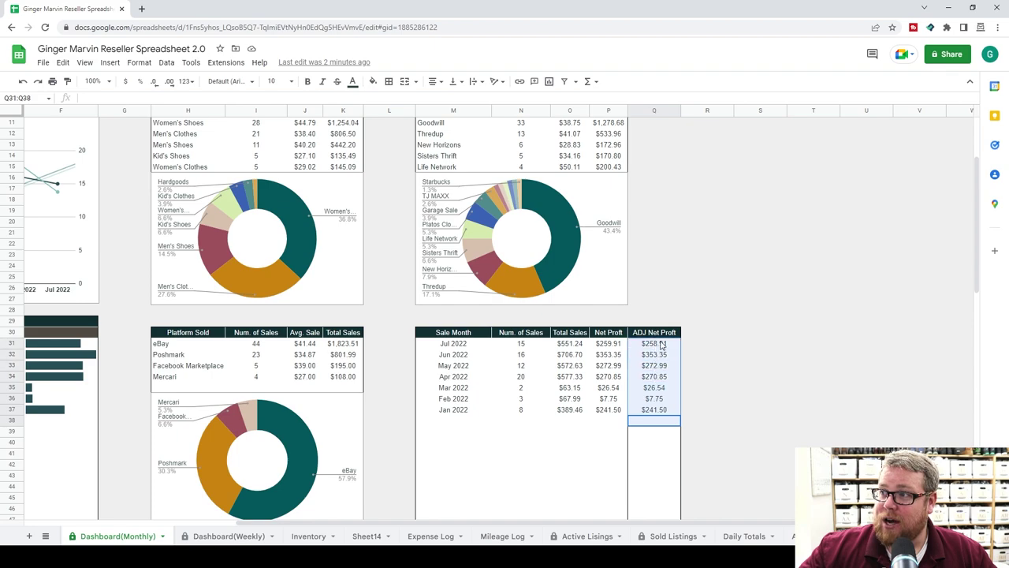
click(660, 434)
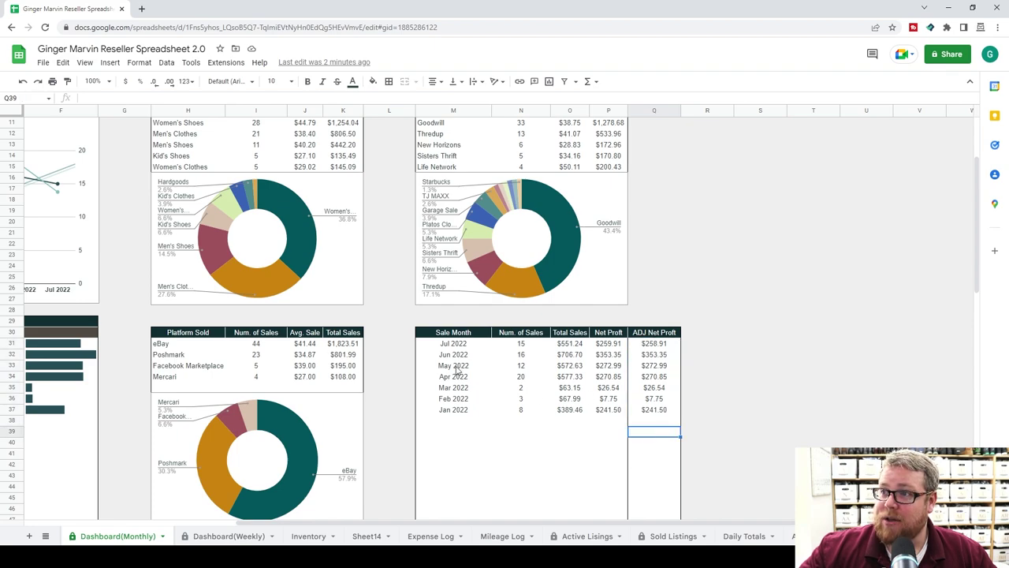
click(666, 357)
drag(659, 525, 495, 535)
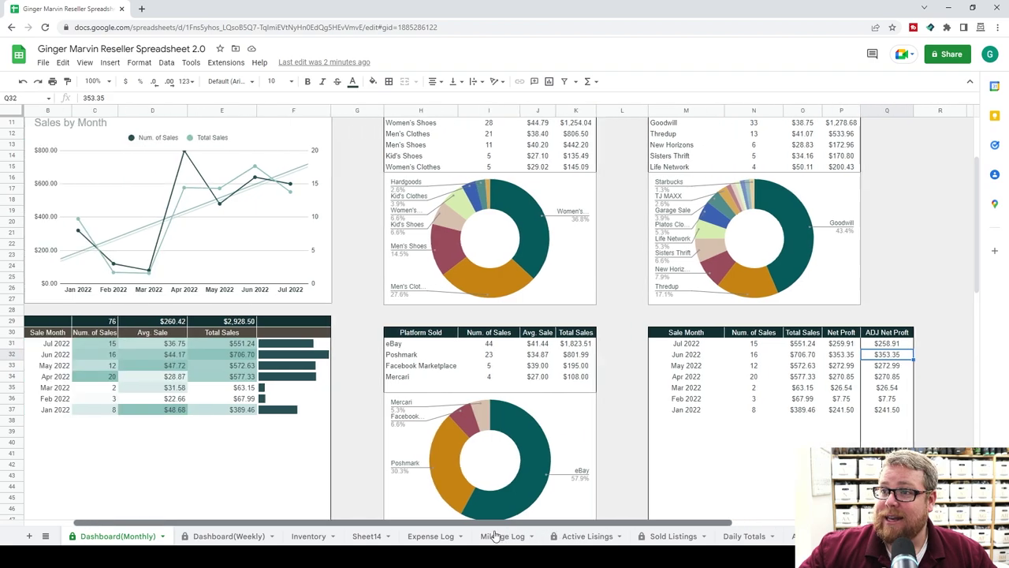
click(241, 357)
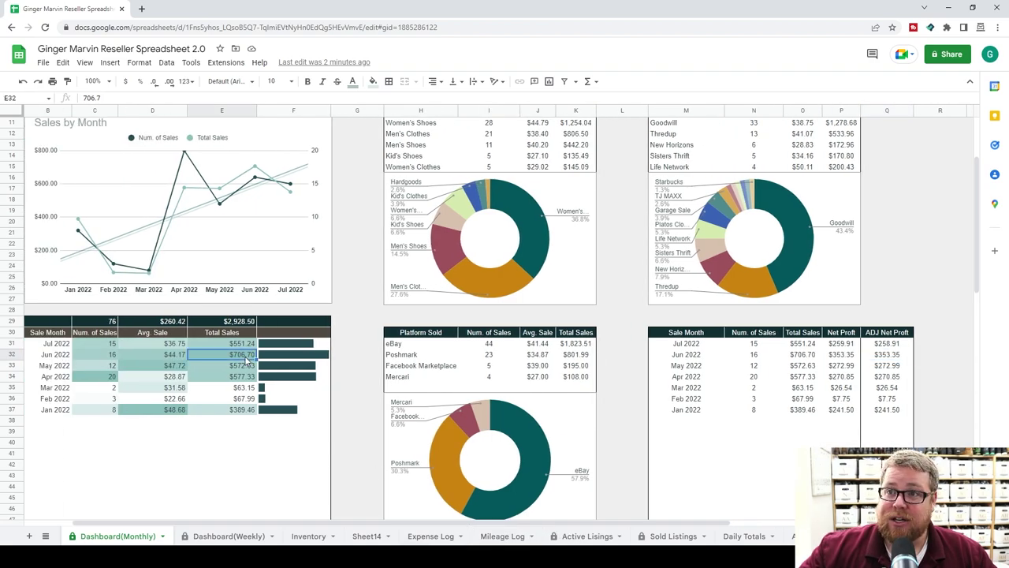
scroll(500, 504, down, 2)
scroll(500, 505, right, 1)
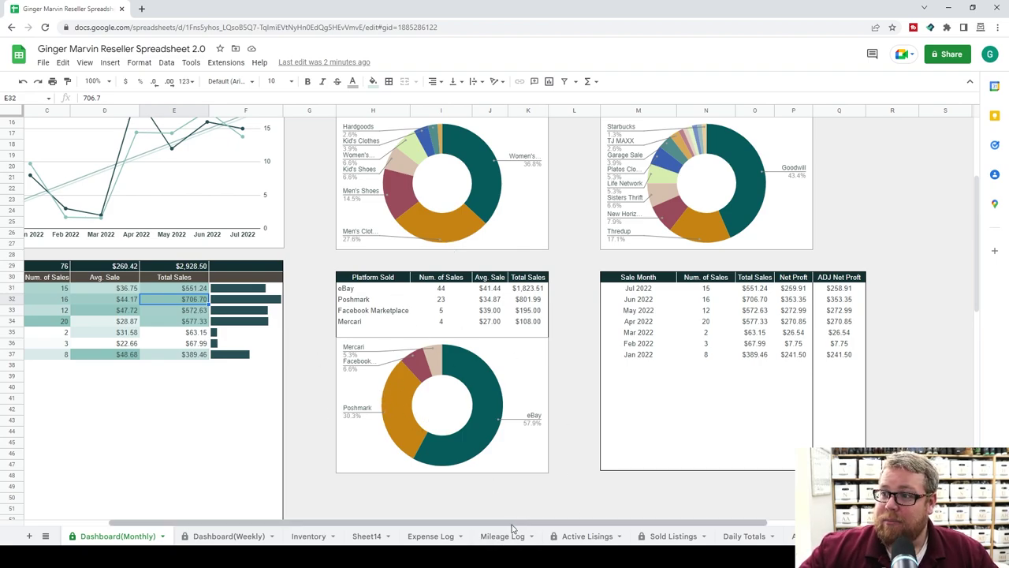
drag(613, 527, 654, 523)
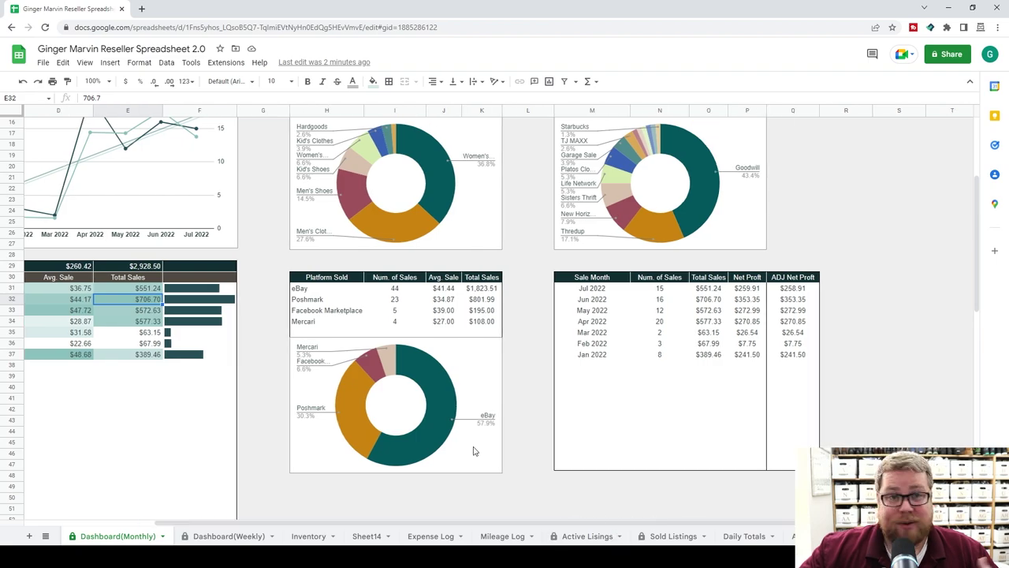
scroll(473, 451, up, 5)
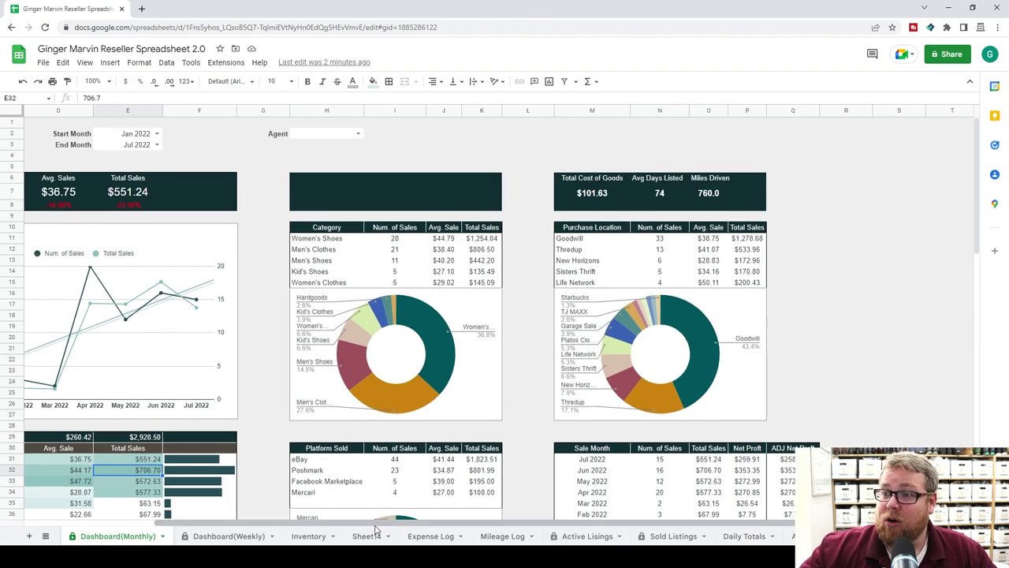
scroll(376, 530, left, 3)
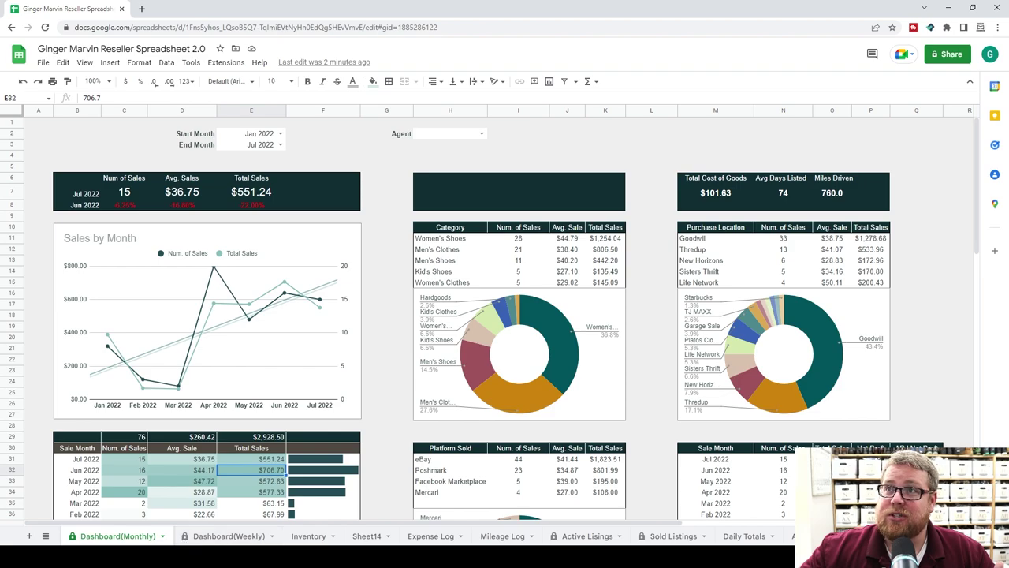
Step: On Dashboard(Weekly), try 7/2–7/30/2022, then set Start Week 6/4/2022 and End Week 6/25/2022
click(226, 537)
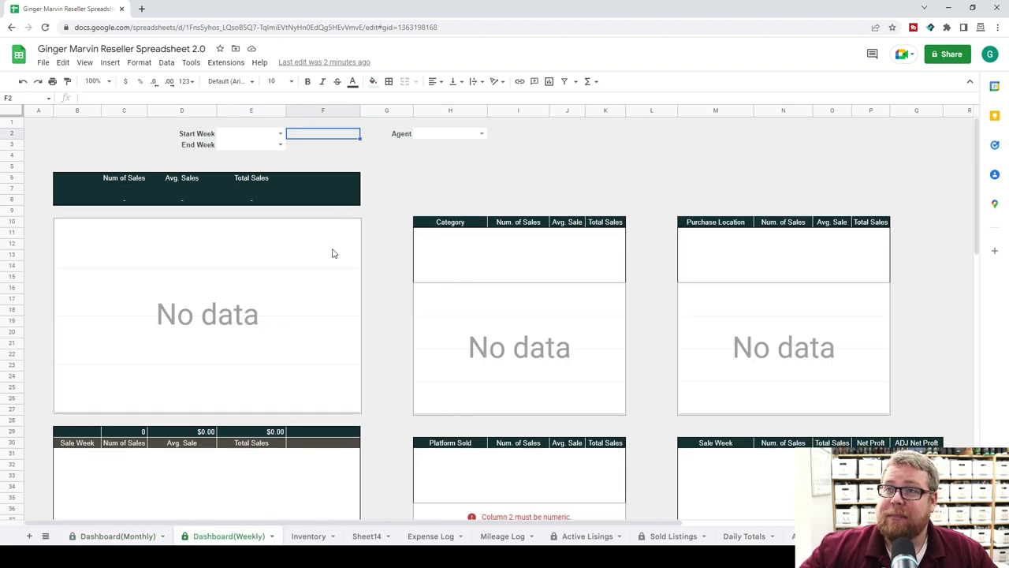
click(280, 133)
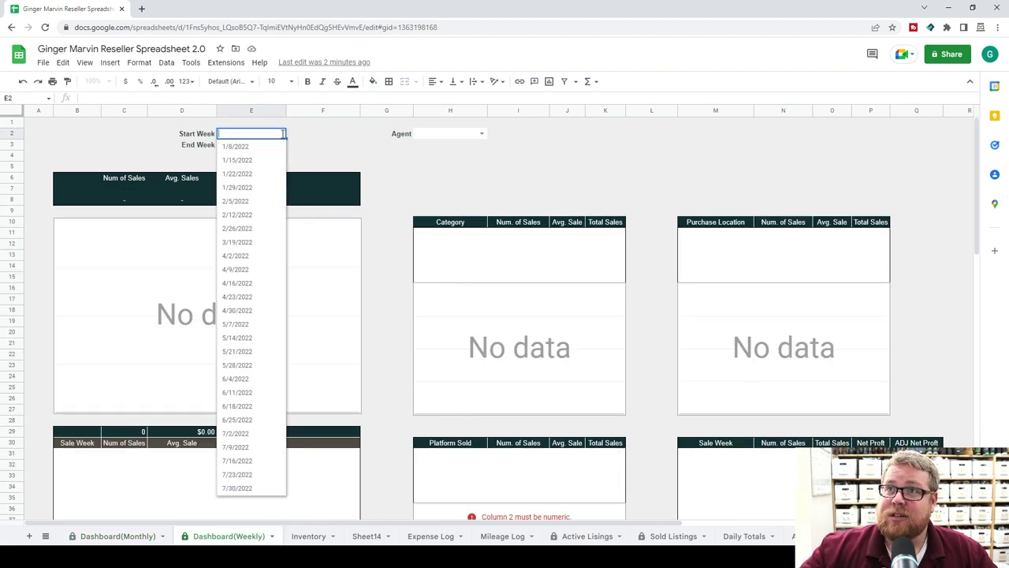
click(257, 434)
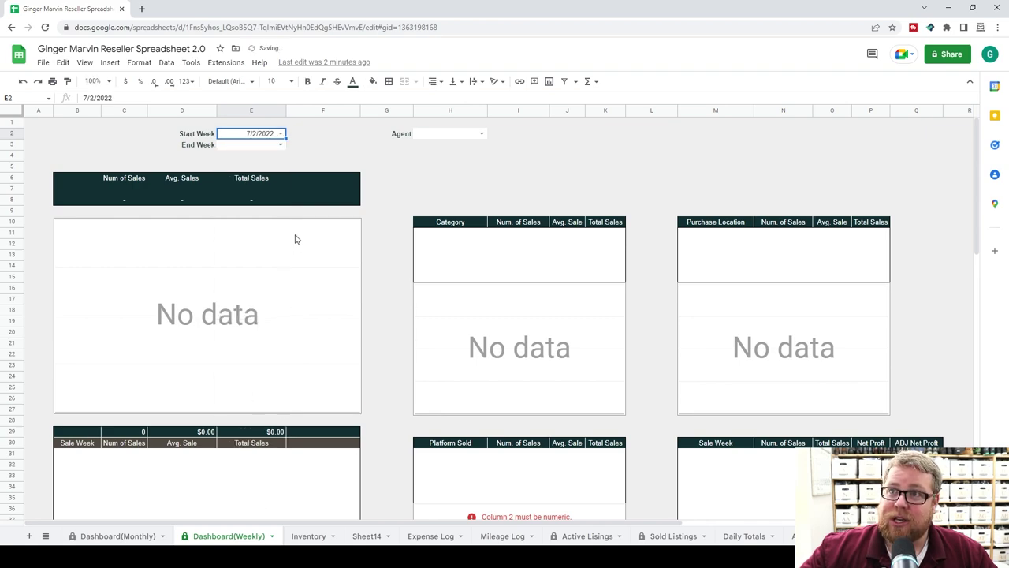
click(281, 144)
click(237, 499)
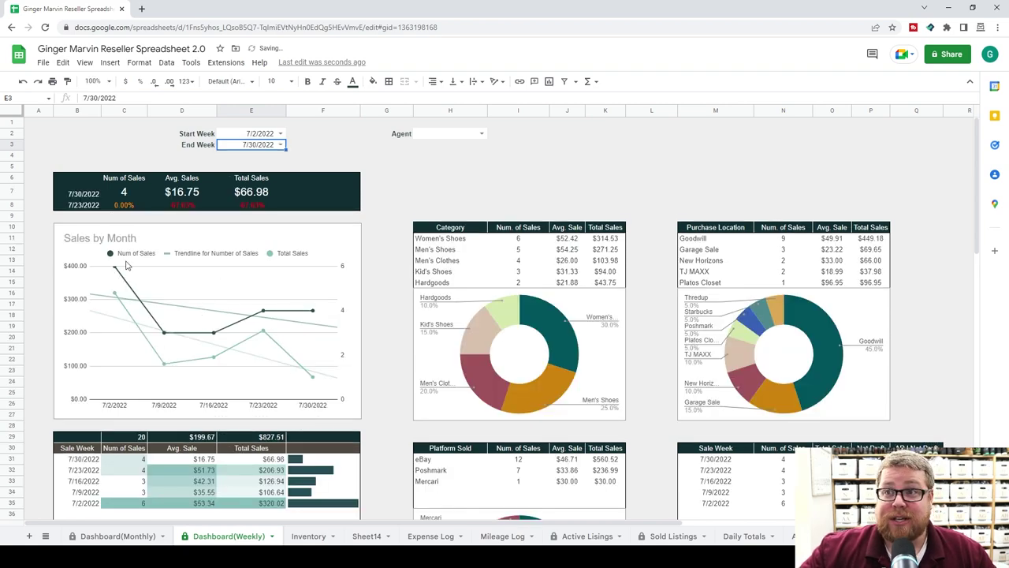
click(280, 133)
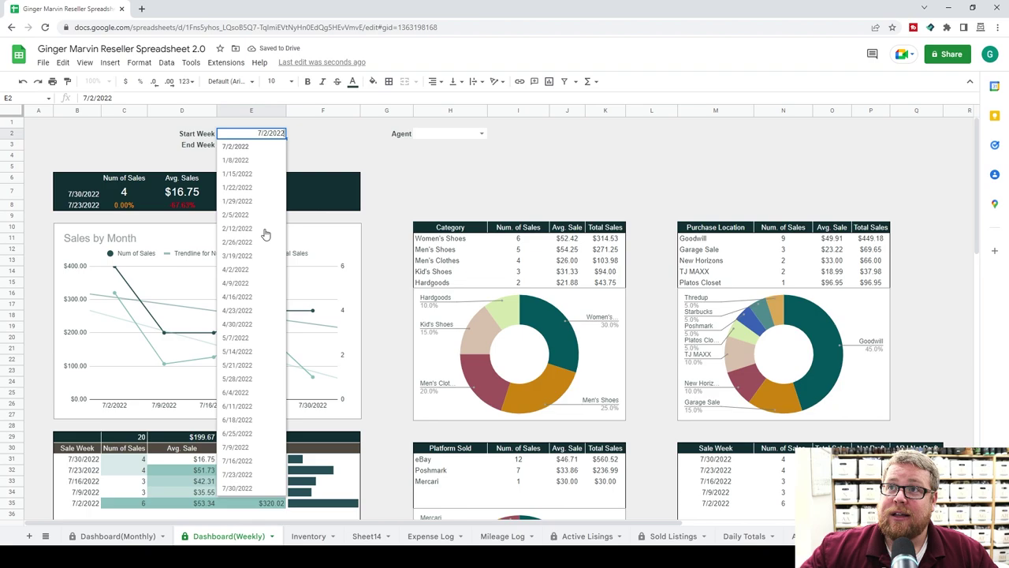
click(236, 392)
click(280, 144)
click(238, 445)
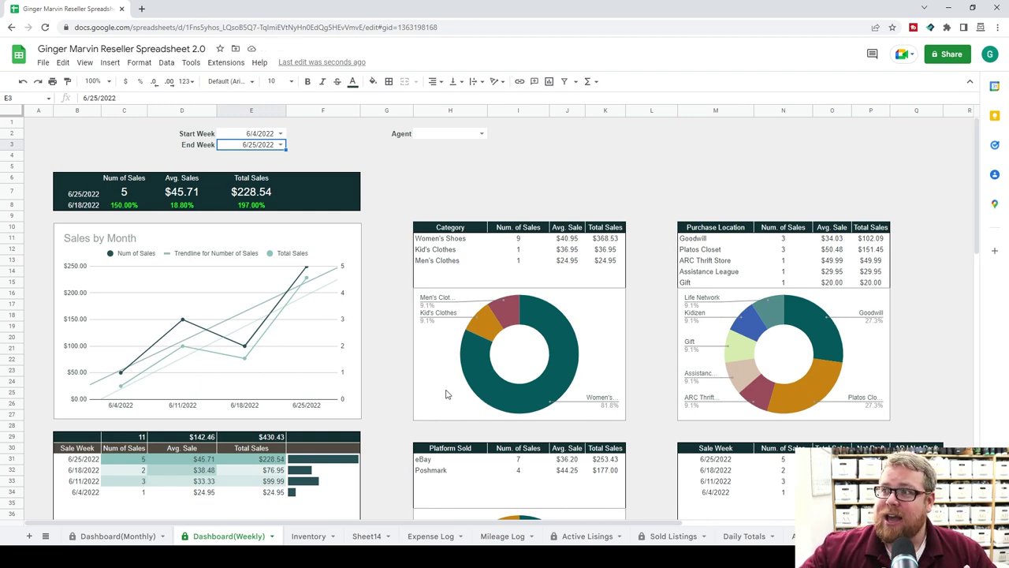
Step: Filter the weekly dashboard to the first agent, then clear the Agent cell H2
click(477, 136)
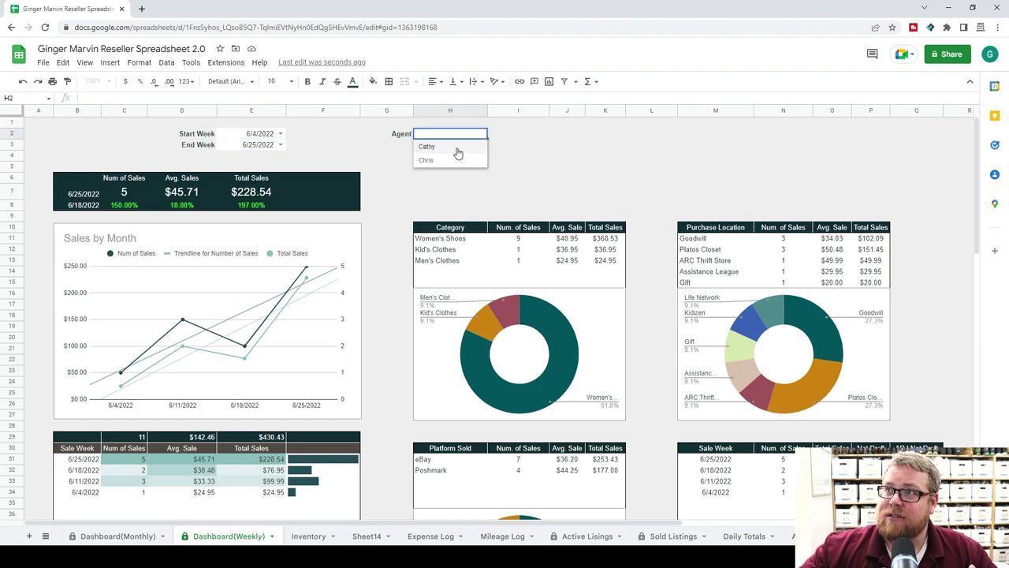
click(459, 150)
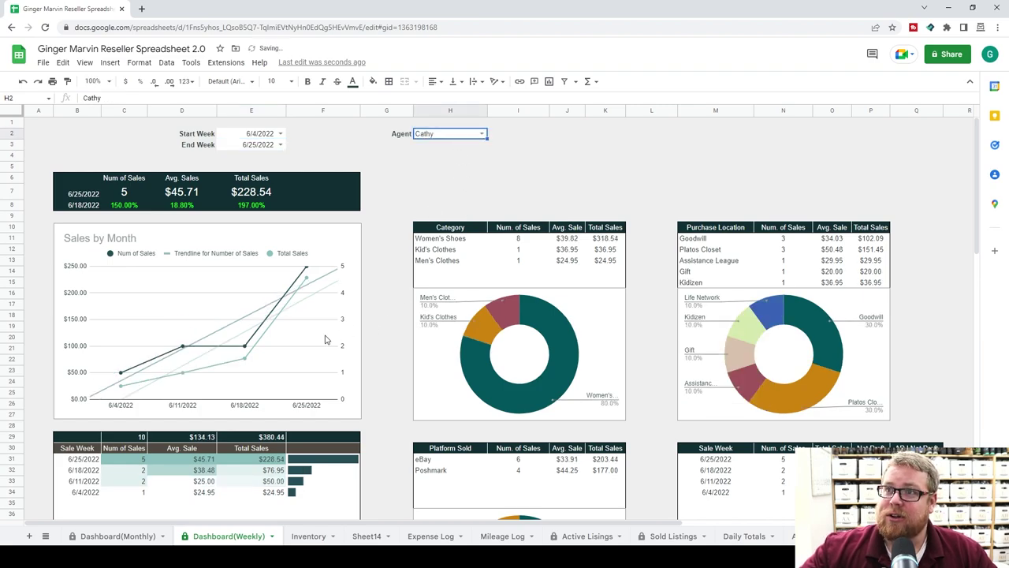
double_click(462, 134)
key(BackSpace)
key(Return)
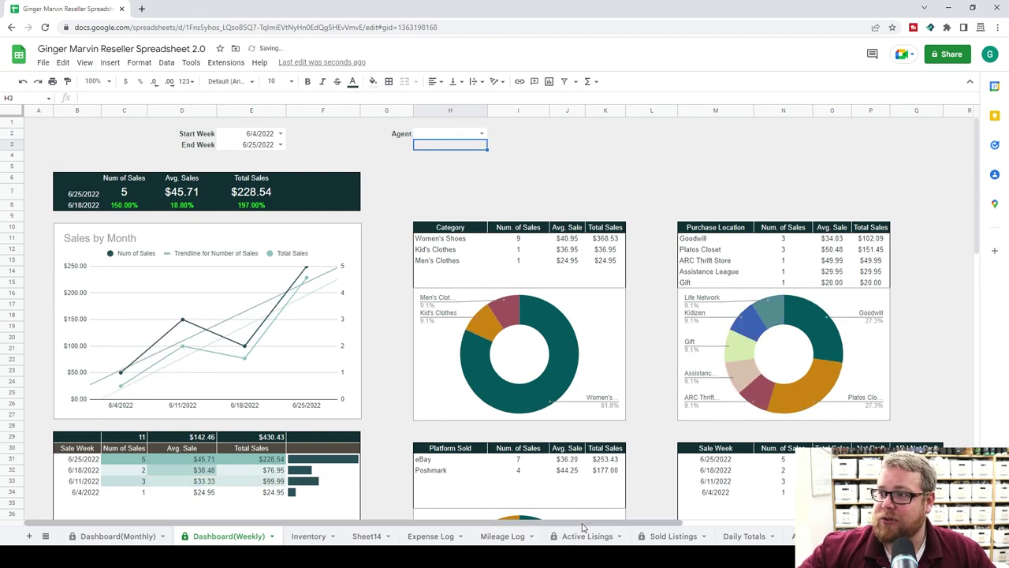
Step: Undo to restore the full 1/8/2022 to 7/30/2022 week range
drag(574, 521, 632, 522)
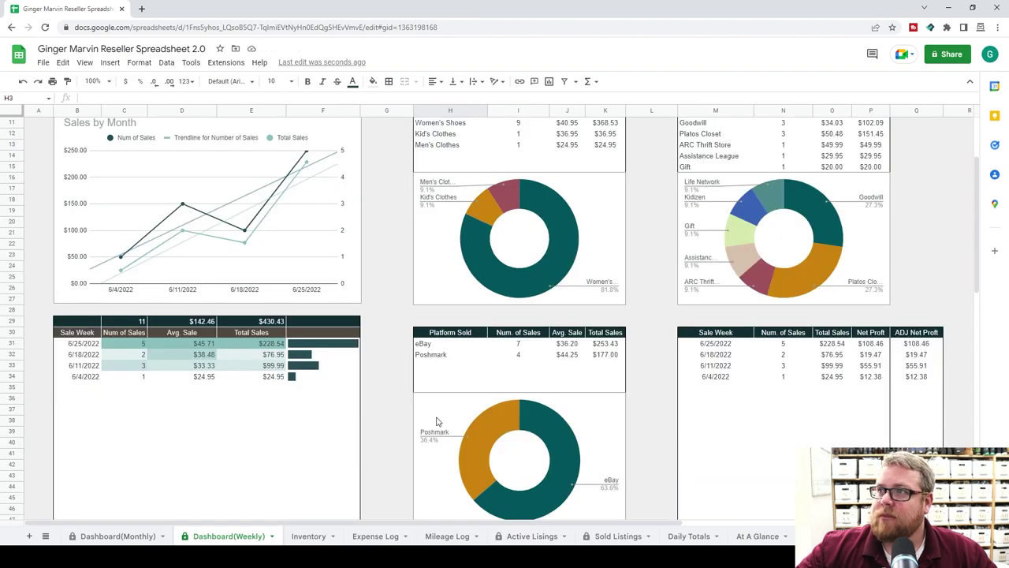
scroll(437, 422, up, 2)
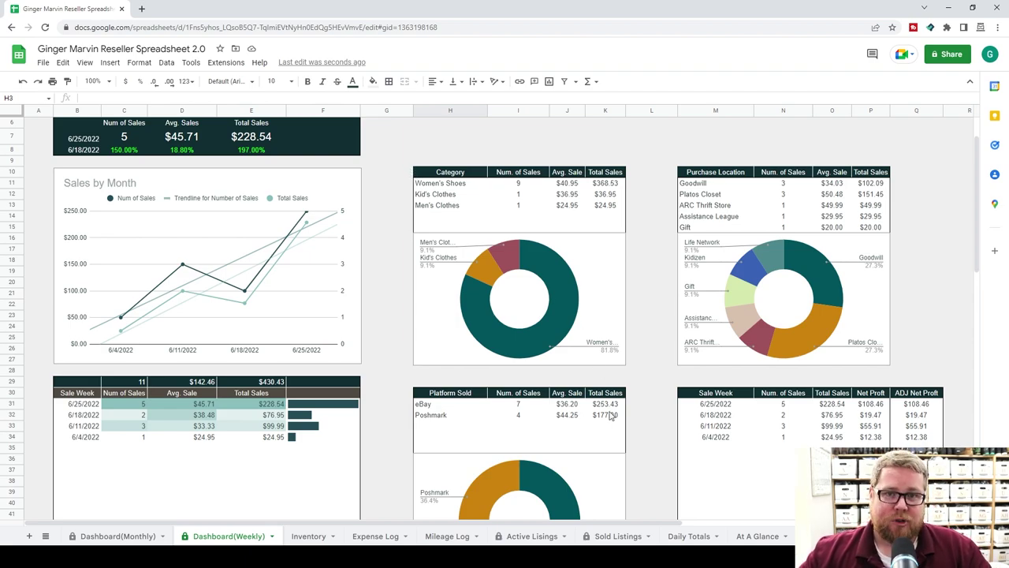
key(ctrl+z)
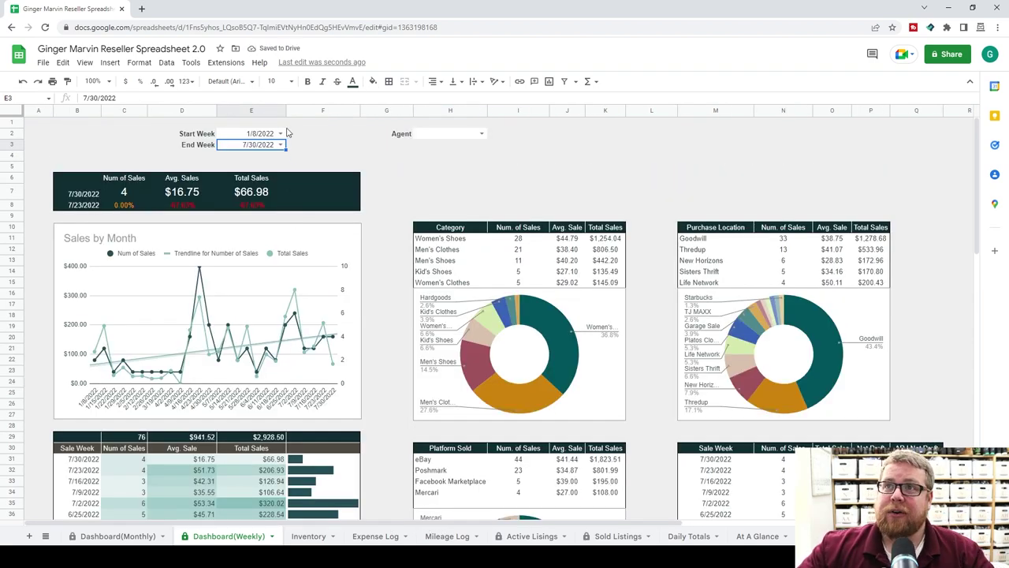
Step: Select the week range cells and open the Start Week list to confirm 1/8/2022
drag(201, 135, 299, 153)
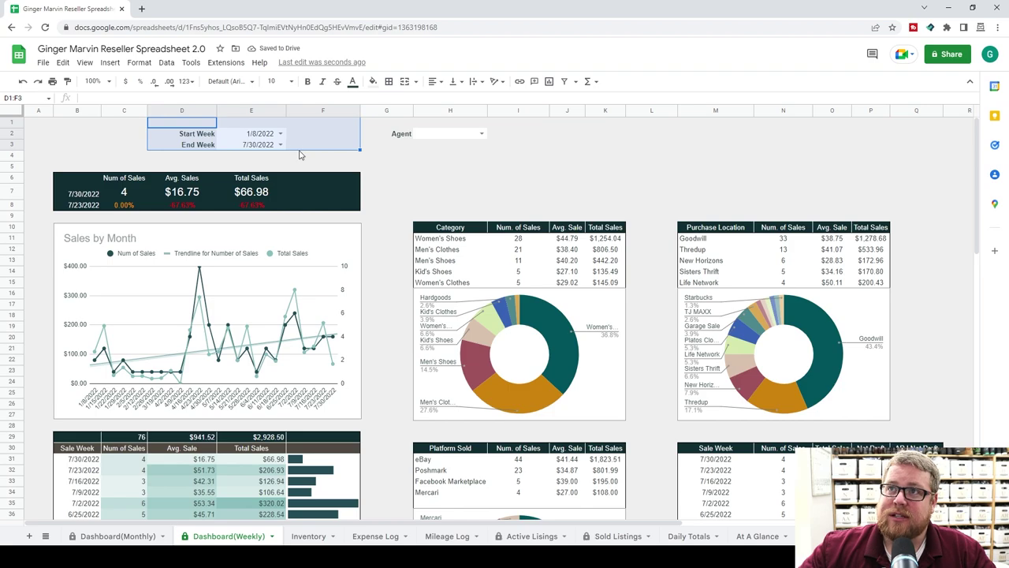
click(299, 155)
click(280, 133)
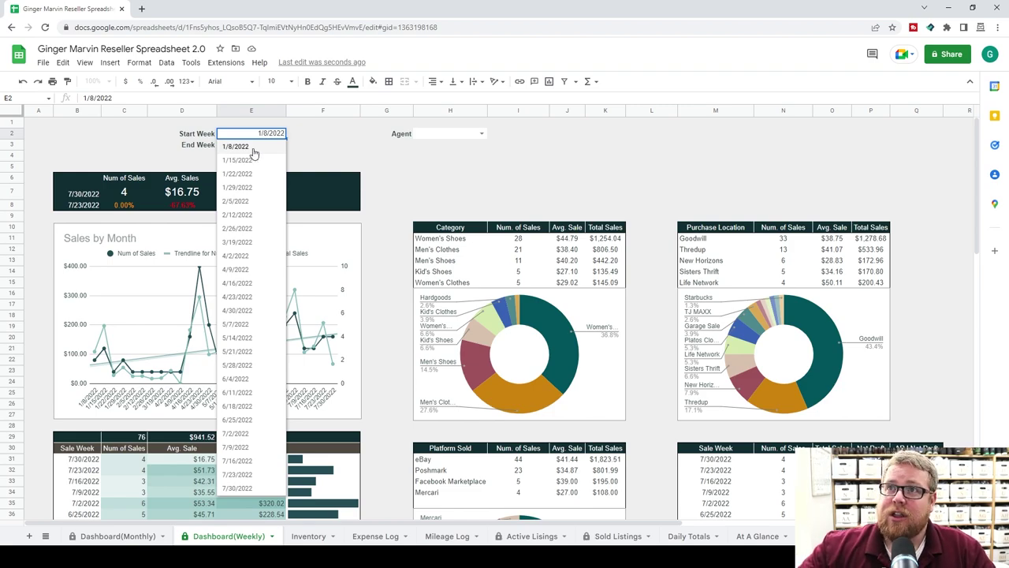
Step: Check dates in the Windows taskbar calendar back to January 2022, then close it
click(977, 562)
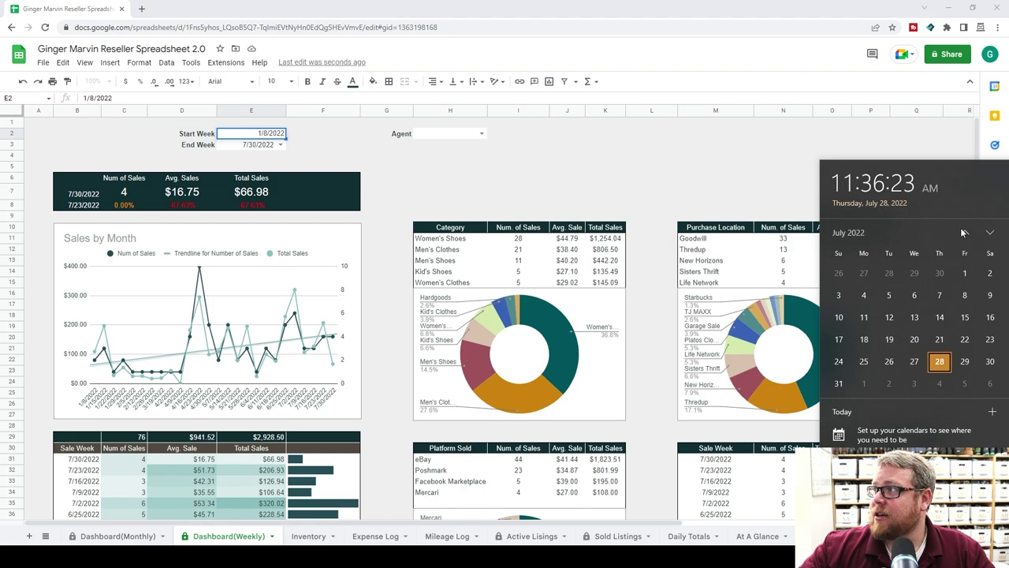
click(962, 232)
click(962, 232)
click(962, 231)
click(963, 231)
click(963, 232)
click(962, 231)
click(963, 232)
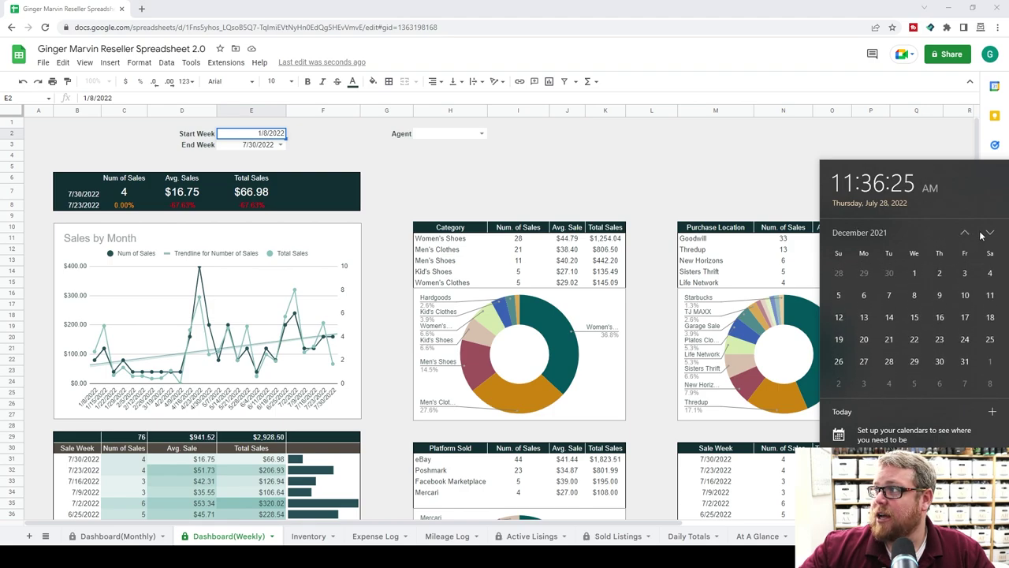
click(989, 231)
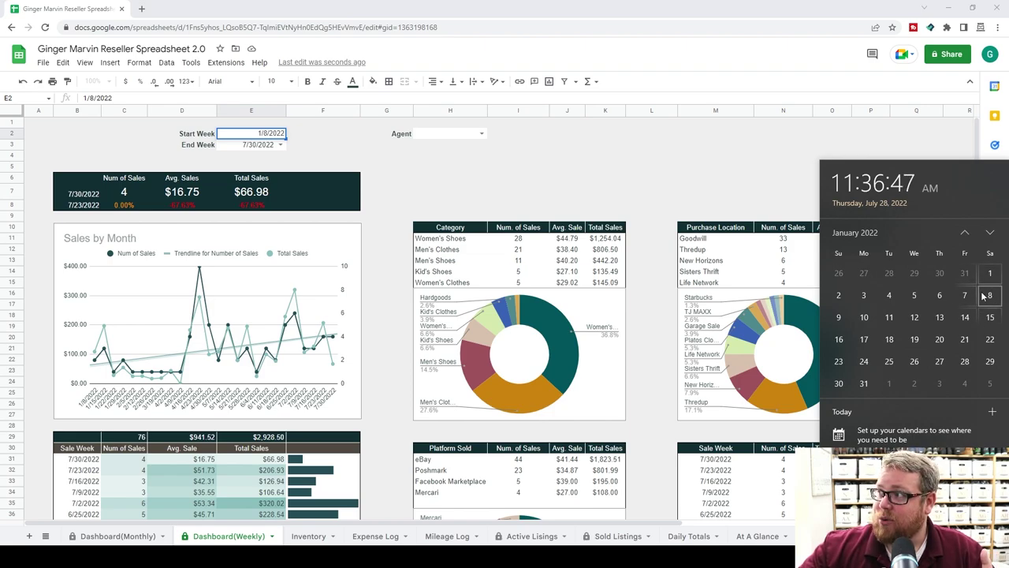
click(281, 133)
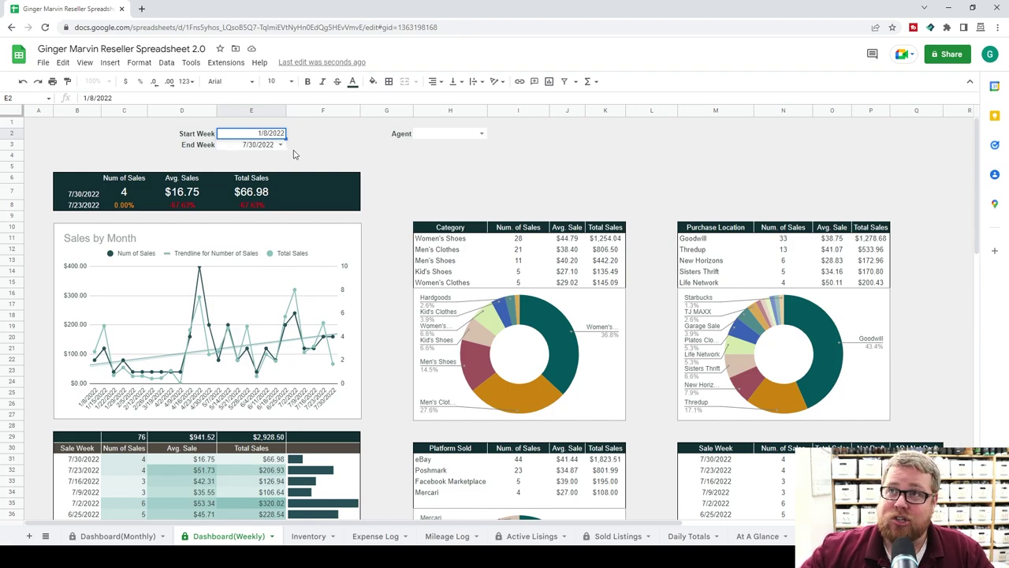
Step: On Dashboard(Monthly), review the Start Month and End Month dropdown choices
click(117, 535)
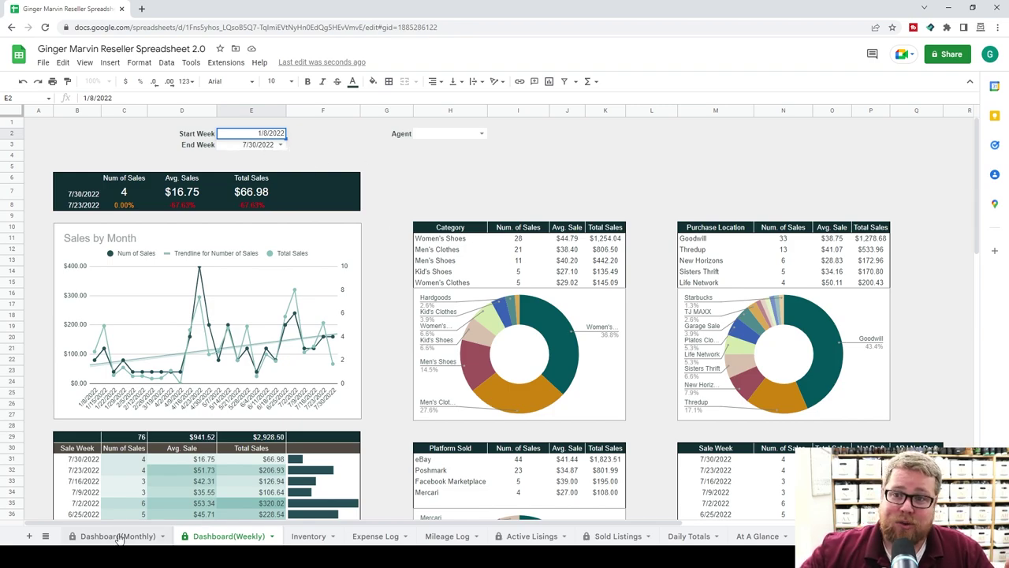
click(281, 134)
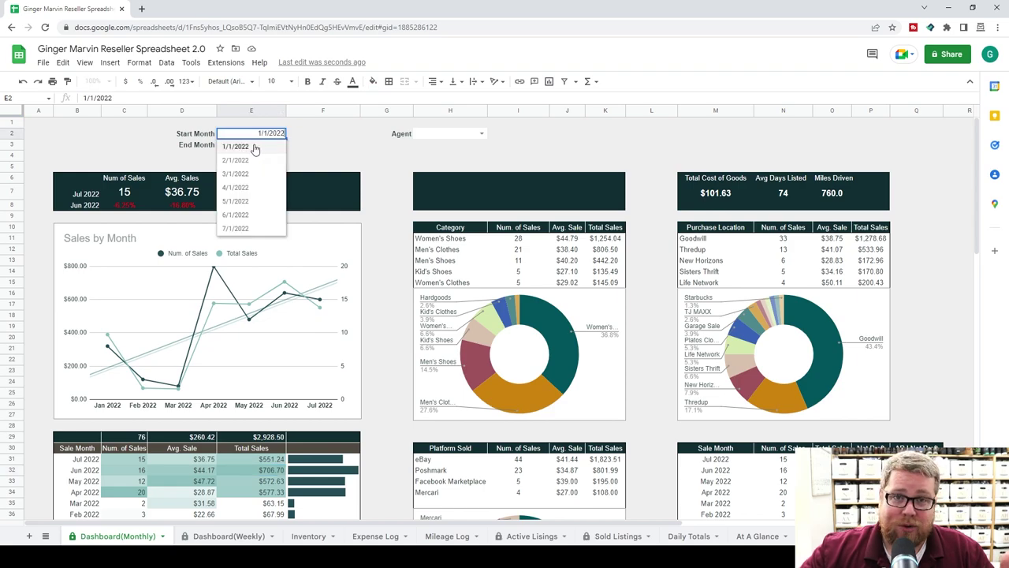
click(302, 134)
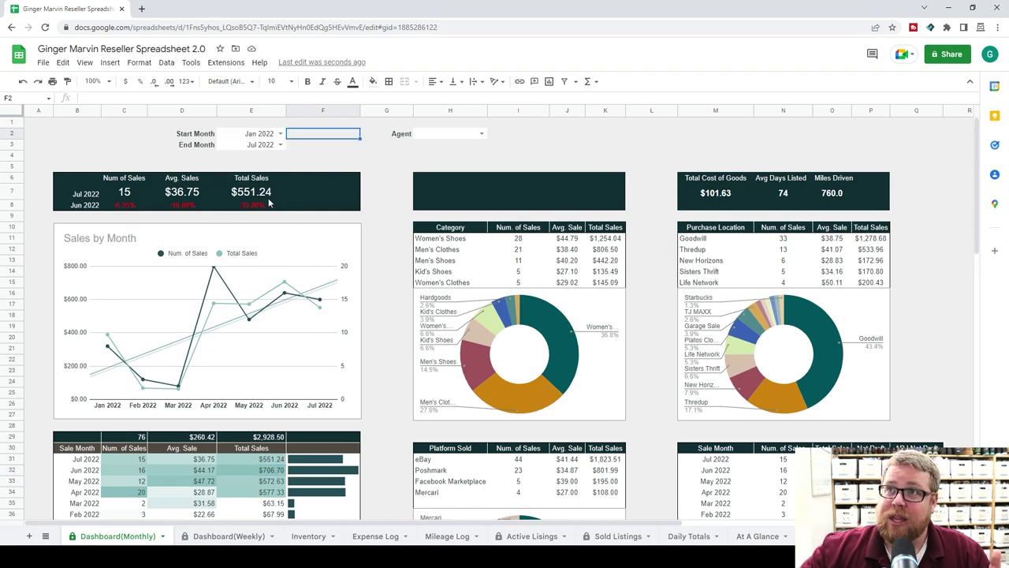
click(281, 145)
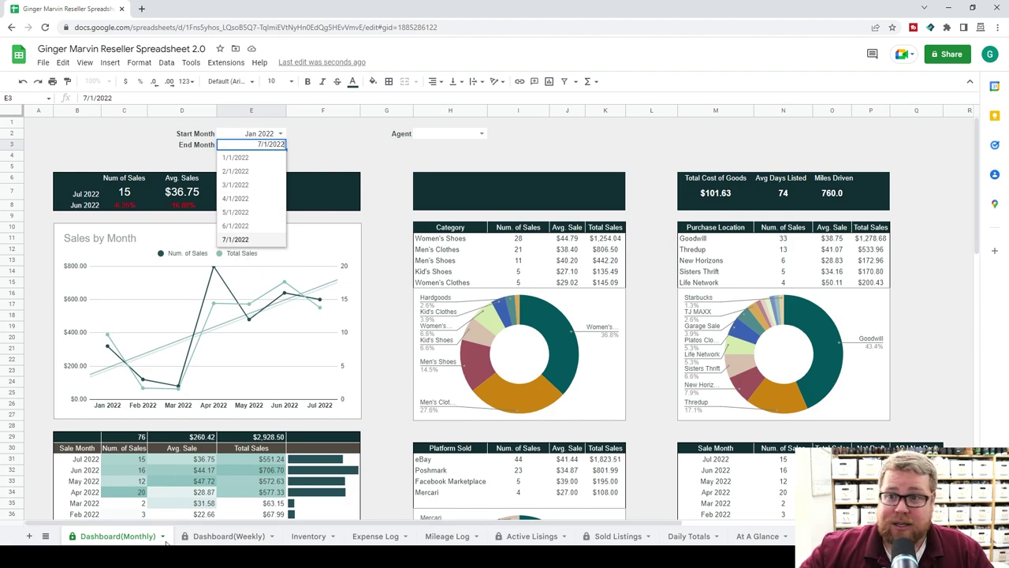
Step: Review the weekly sales table through the 7/30/2022 week and its final net profit, -8.65
click(229, 535)
scroll(377, 469, down, 3)
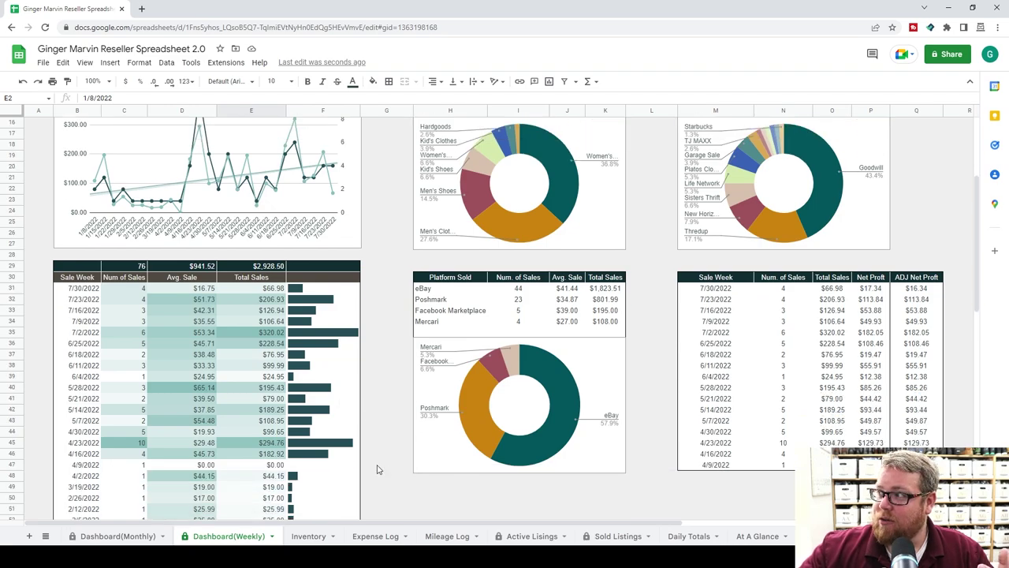
scroll(826, 400, up, 1)
scroll(785, 327, down, 2)
click(733, 267)
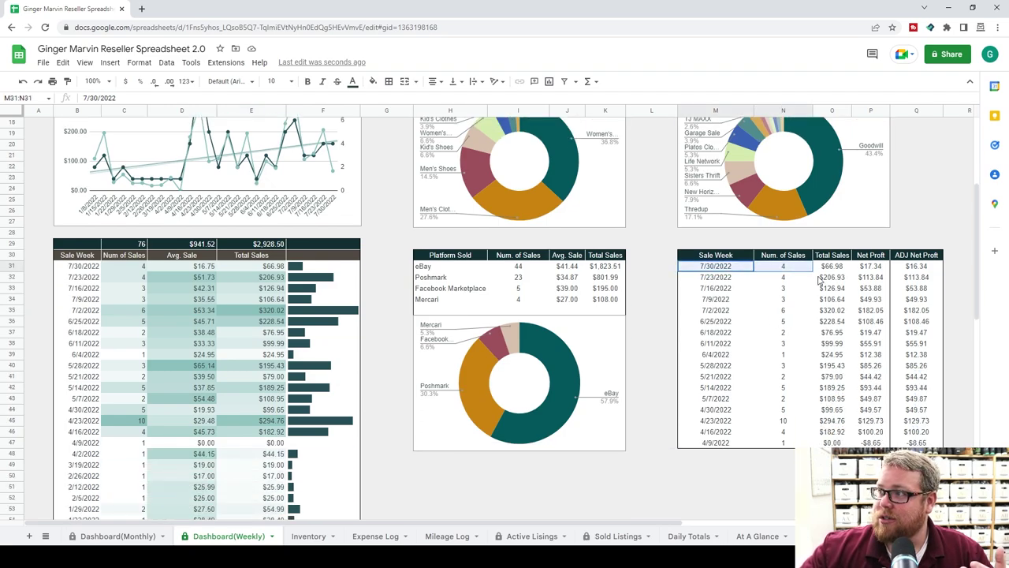
drag(820, 281, 923, 430)
click(918, 441)
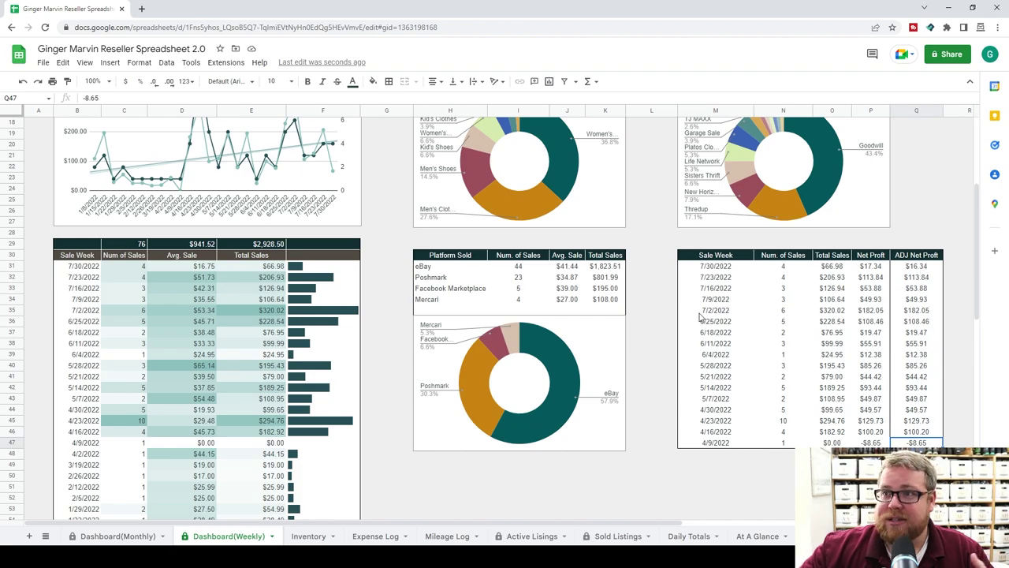
scroll(268, 398, down, 2)
scroll(266, 409, up, 8)
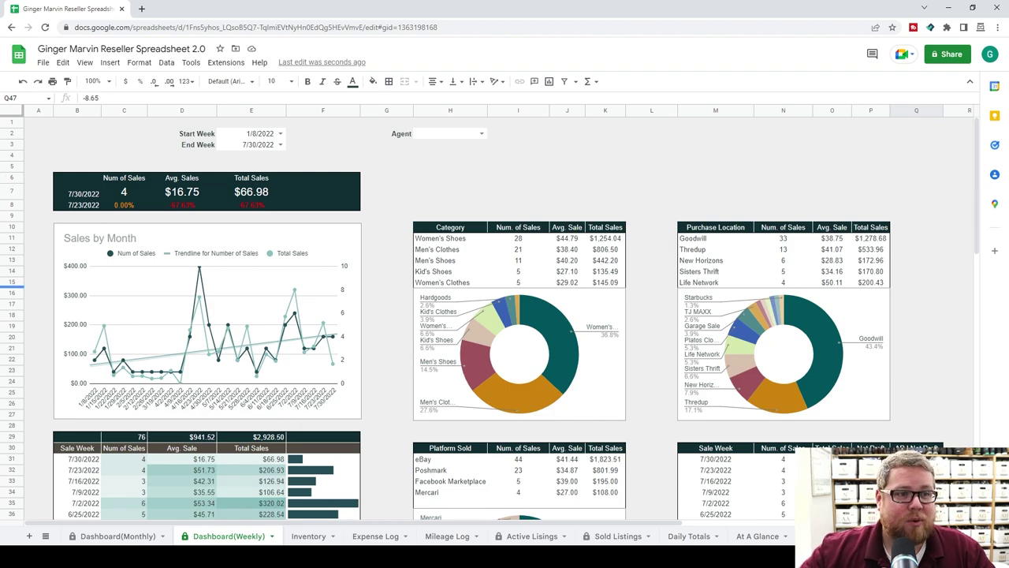
key(ctrl+Page_Down)
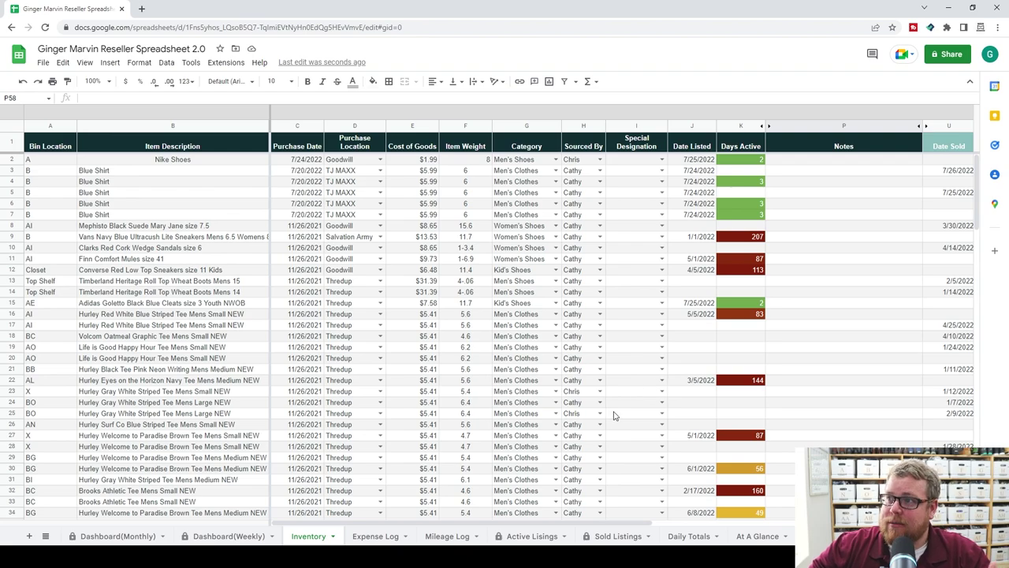
Step: Scroll the Inventory sheet down and right to bring rows around 17–49 into view
key(Up)
key(Up)
key(Up)
key(Up)
key(Up)
key(Up)
key(Up)
key(Up)
key(Up)
key(Up)
key(Up)
key(Up)
key(Up)
key(Up)
key(Up)
key(Up)
key(Up)
key(Up)
key(Up)
key(Up)
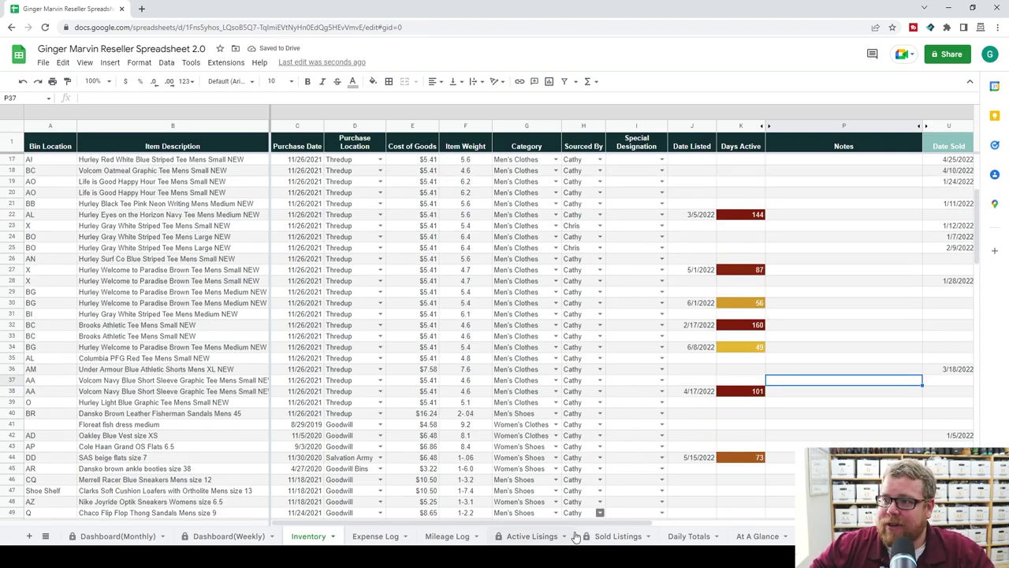
drag(579, 523, 757, 535)
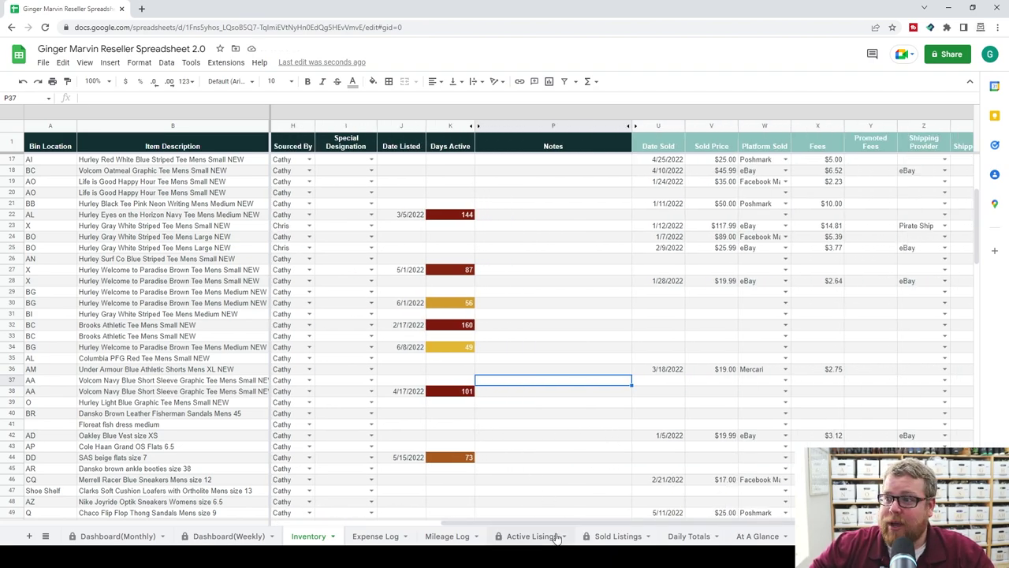
Step: Reveal the hidden SPARE columns L–O, then hide them again
drag(565, 524, 597, 528)
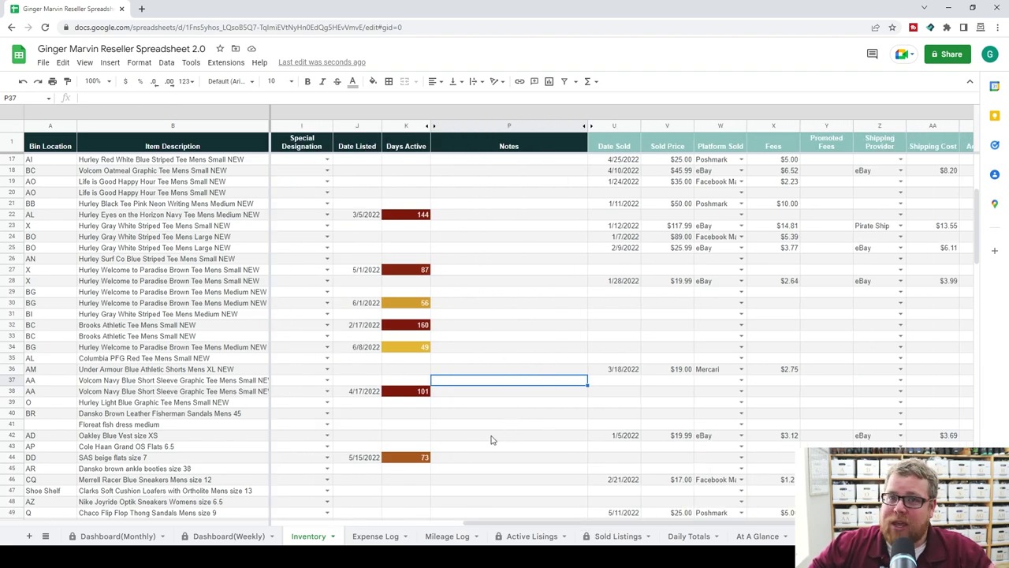
click(434, 126)
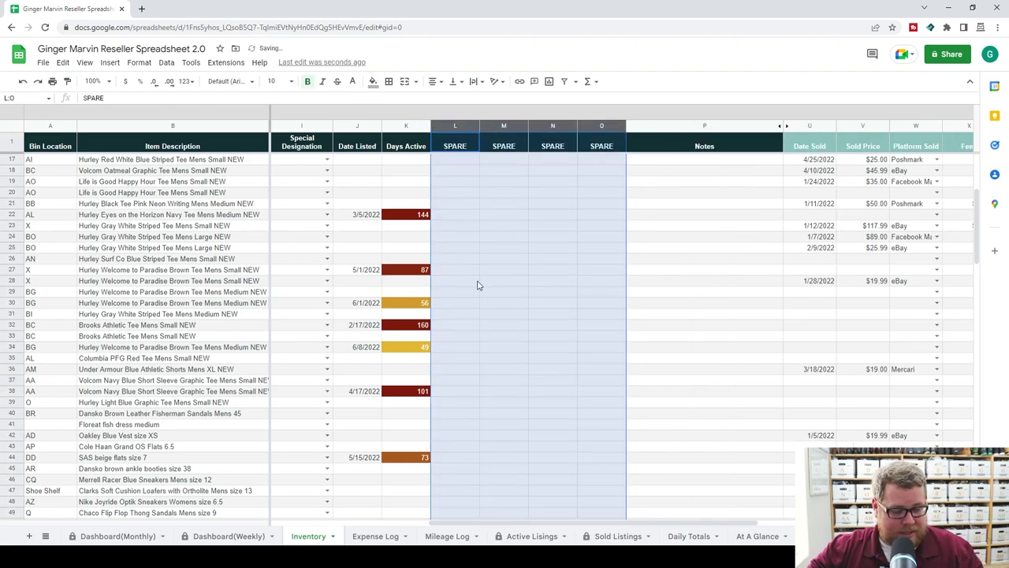
key(ctrl+z)
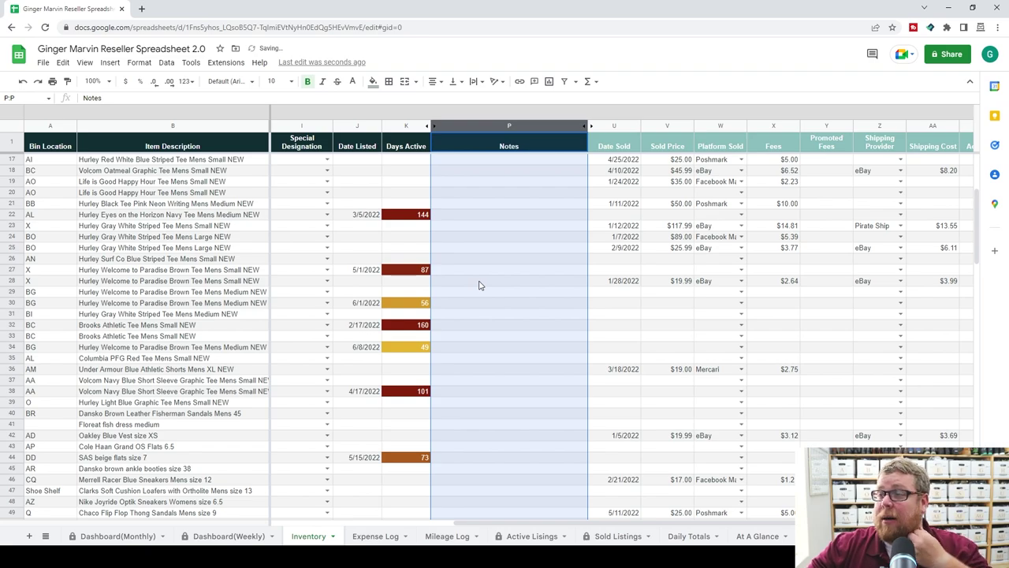
click(543, 356)
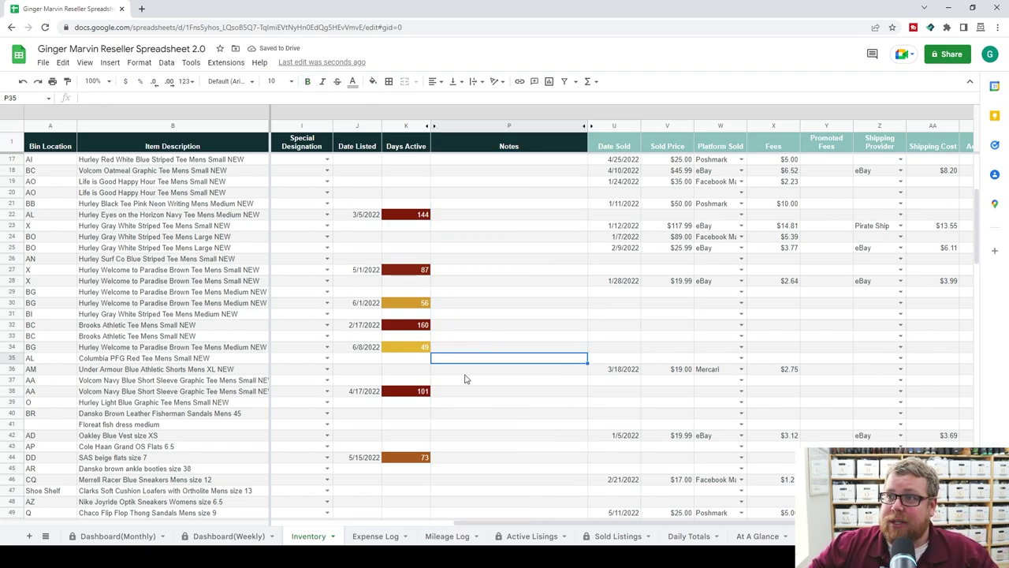
Step: Enter 'Bundle 1' in Notes cell P65 for the North Face Thermoball Slippers Kids 13
scroll(461, 419, down, 5)
scroll(461, 420, down, 3)
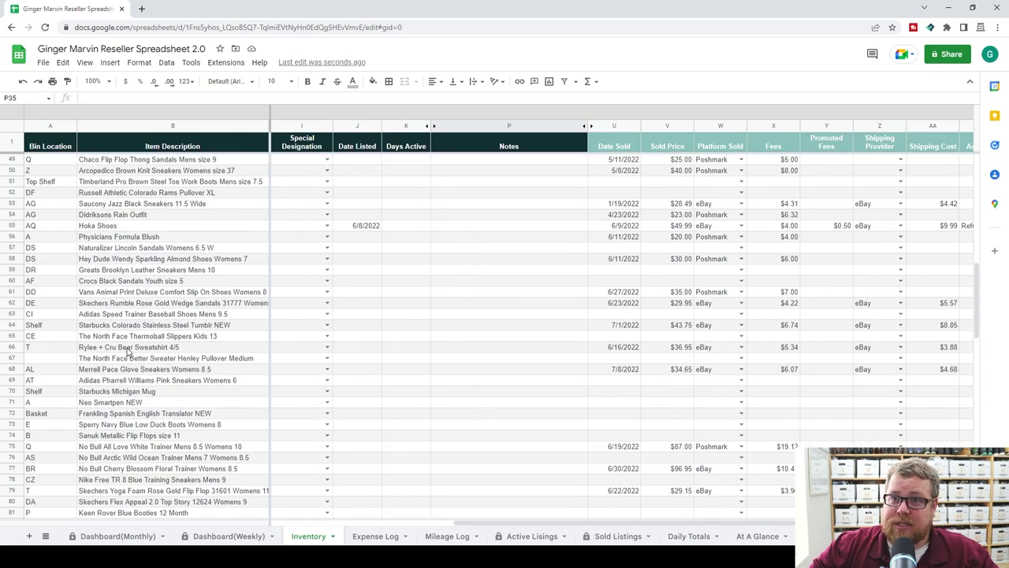
click(485, 337)
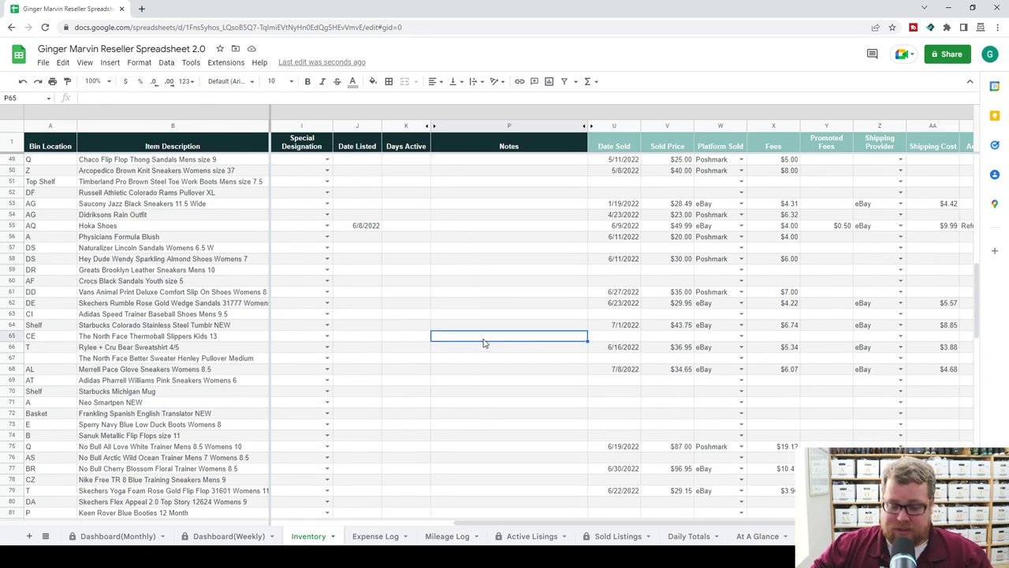
text(Bundle 1)
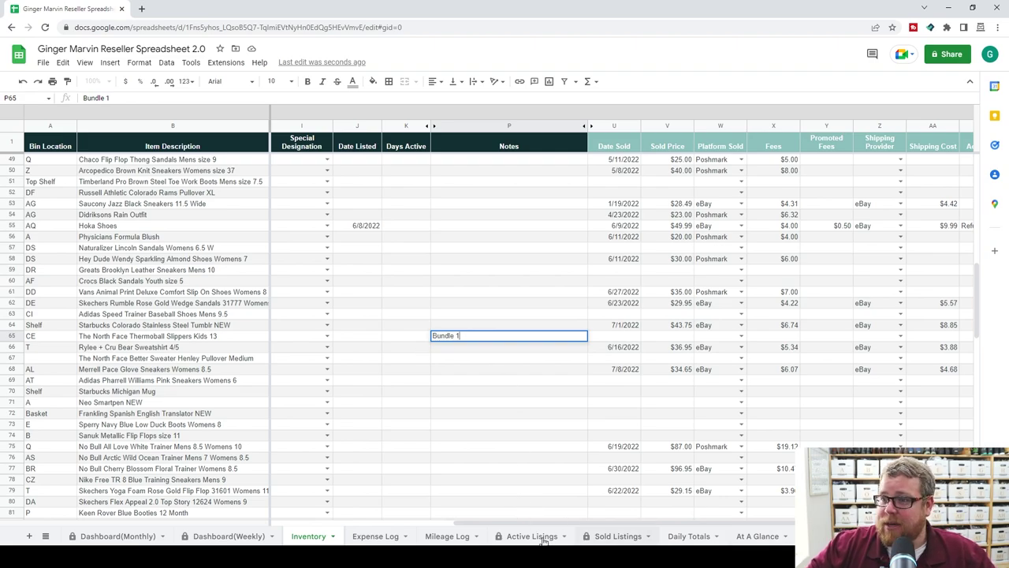
Step: Add Sheet14, enter 'Bundle 1' in its A1, and return to Inventory
click(29, 536)
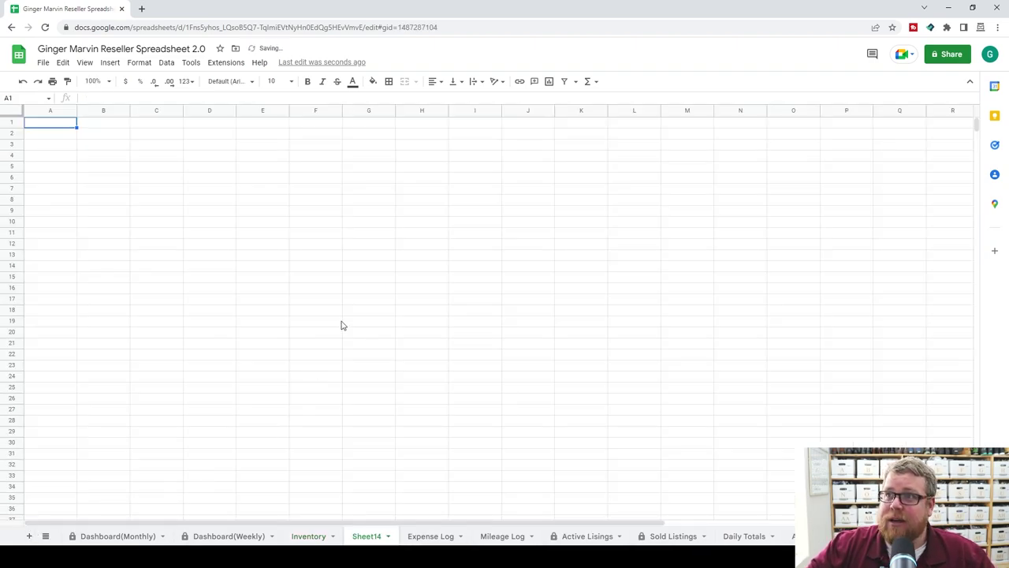
text(Bundle 1)
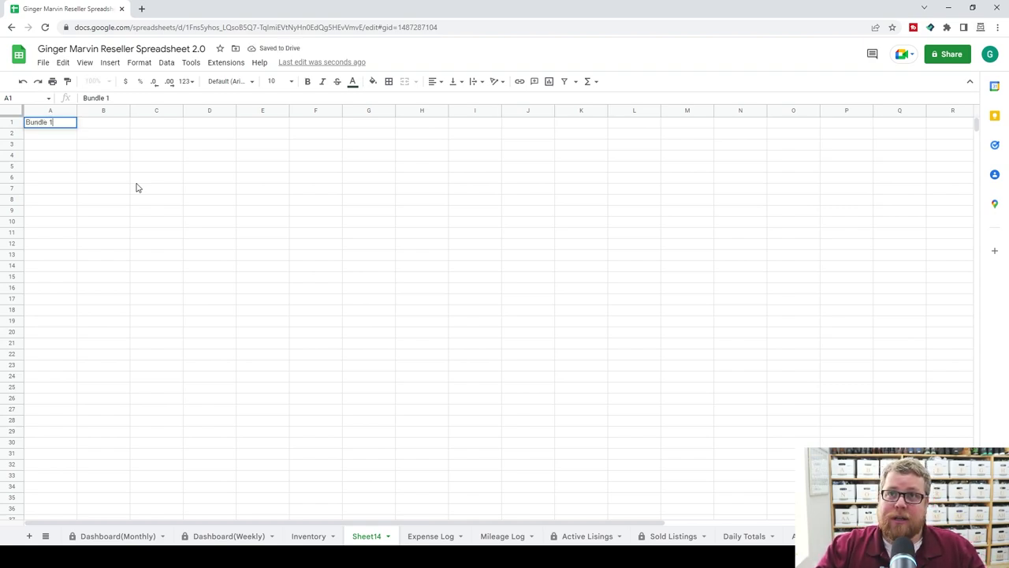
key(Tab)
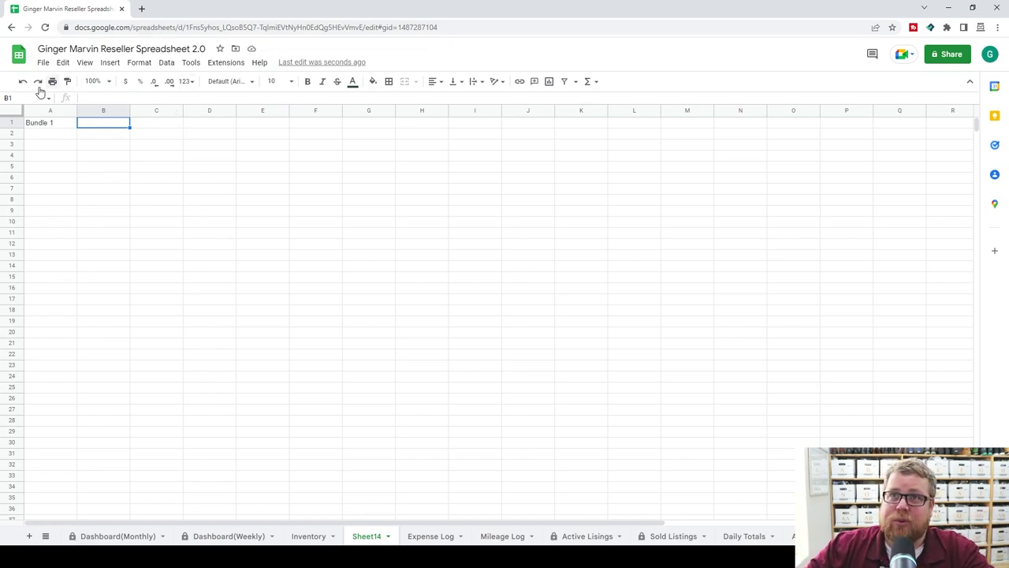
key(ctrl+shift+Page_Up)
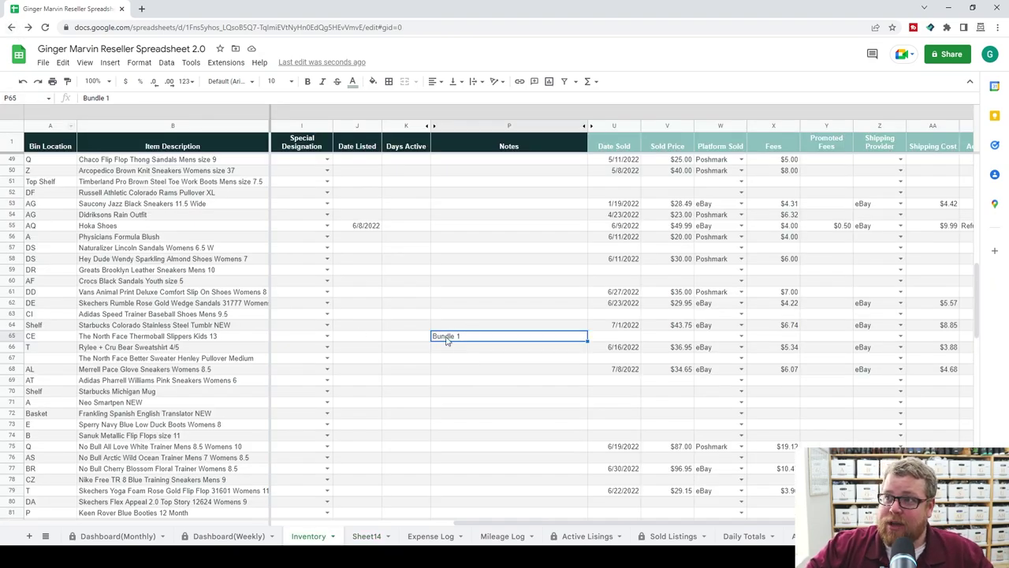
Step: Date the slippers and mug sold 7/27/2022, tag the mug 'Bundle 1' in P70, select column P
double_click(613, 338)
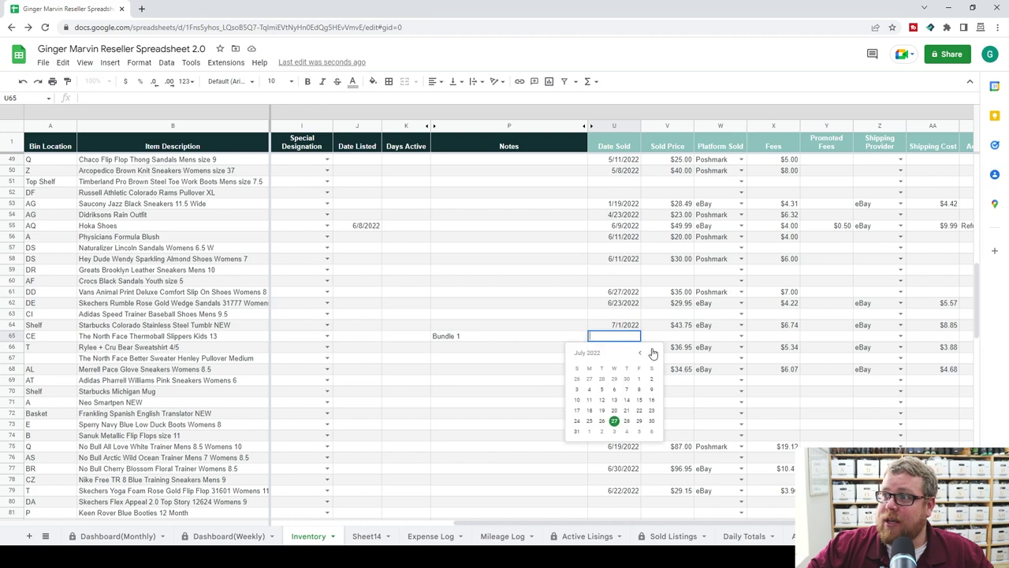
click(615, 420)
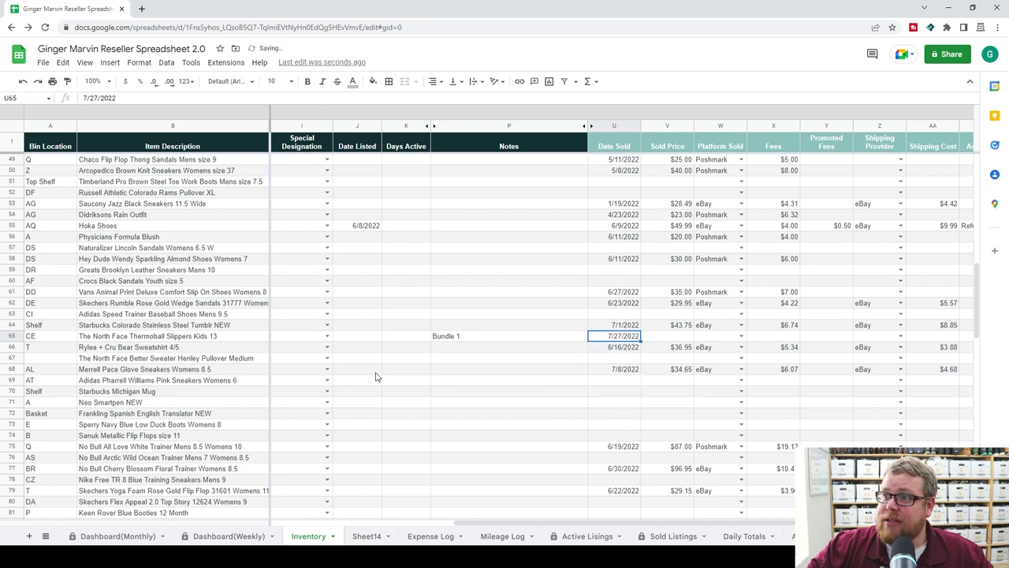
click(447, 393)
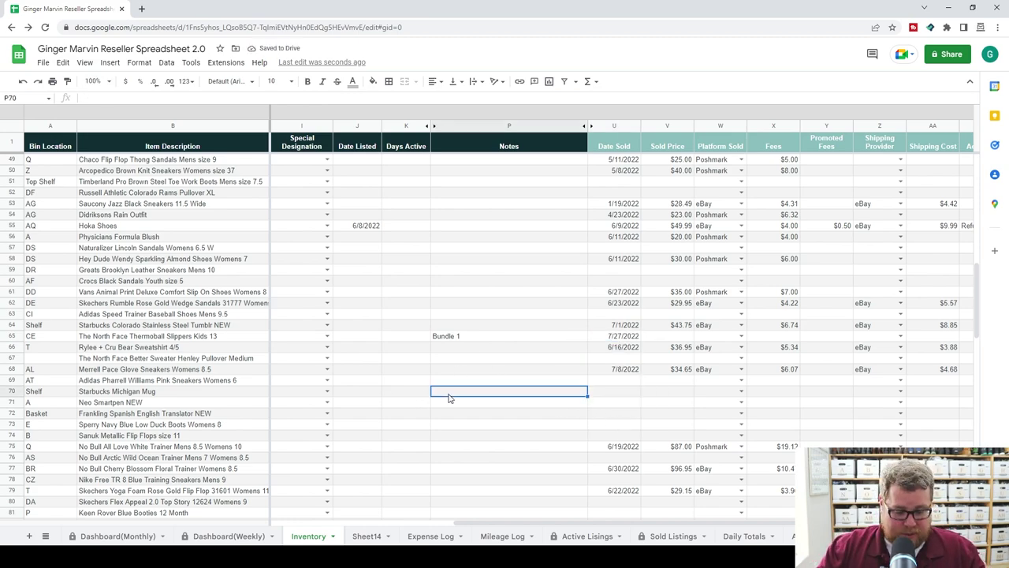
text(Bundle 1)
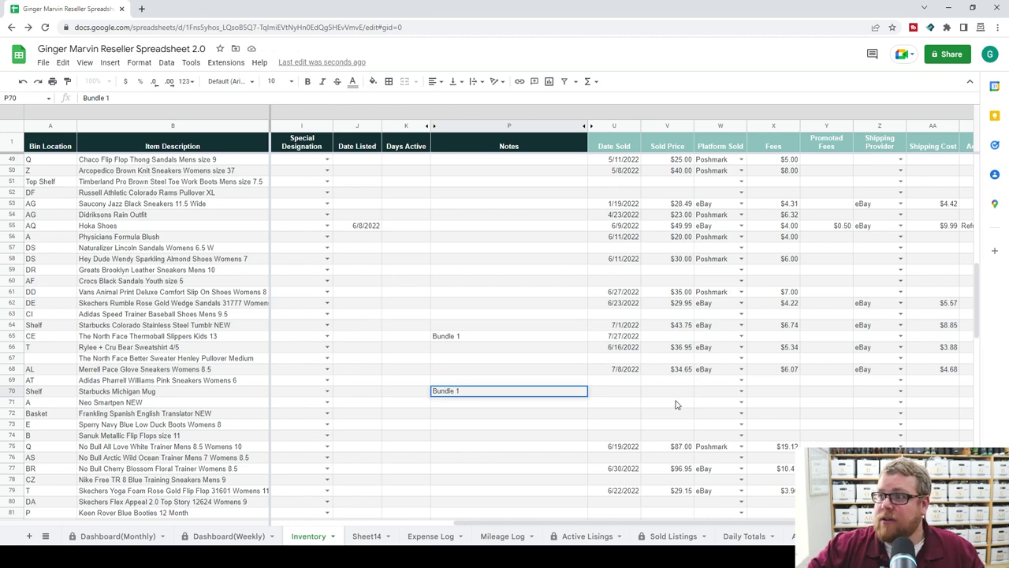
double_click(611, 392)
click(614, 477)
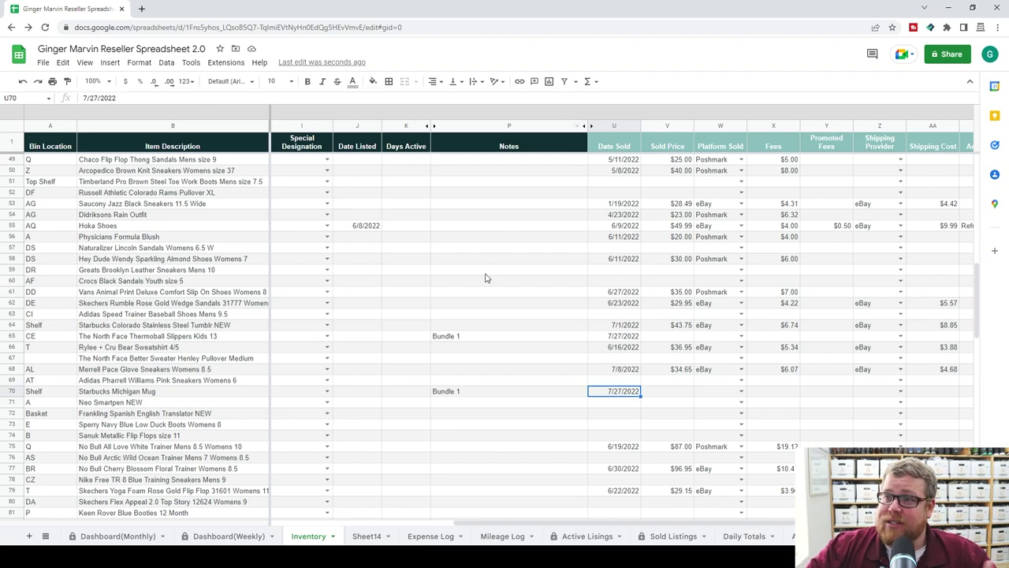
click(521, 126)
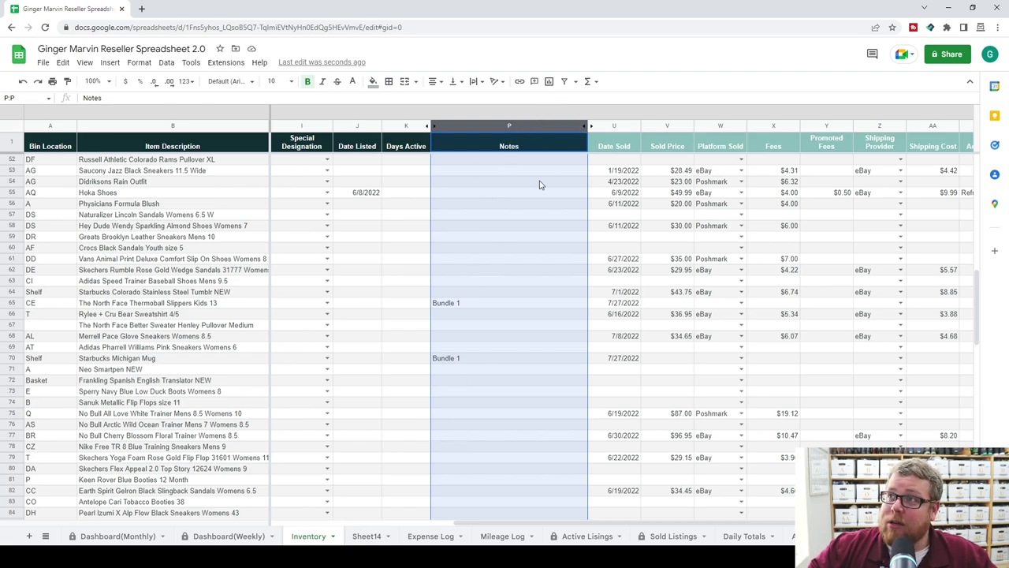
Step: Create a new filter view showing only rows whose Notes value is 'Bundle 1'
click(575, 81)
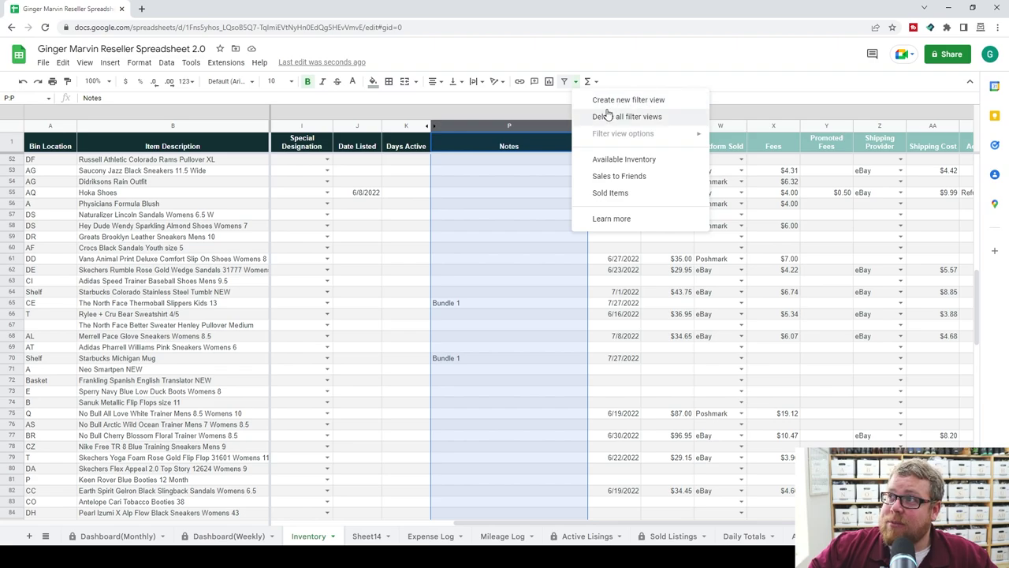
click(615, 101)
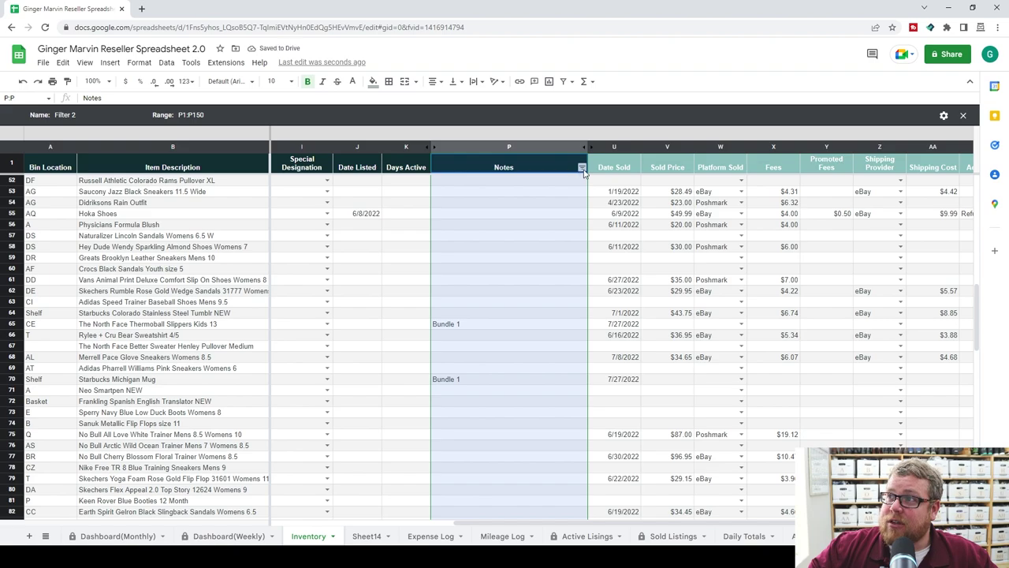
click(582, 168)
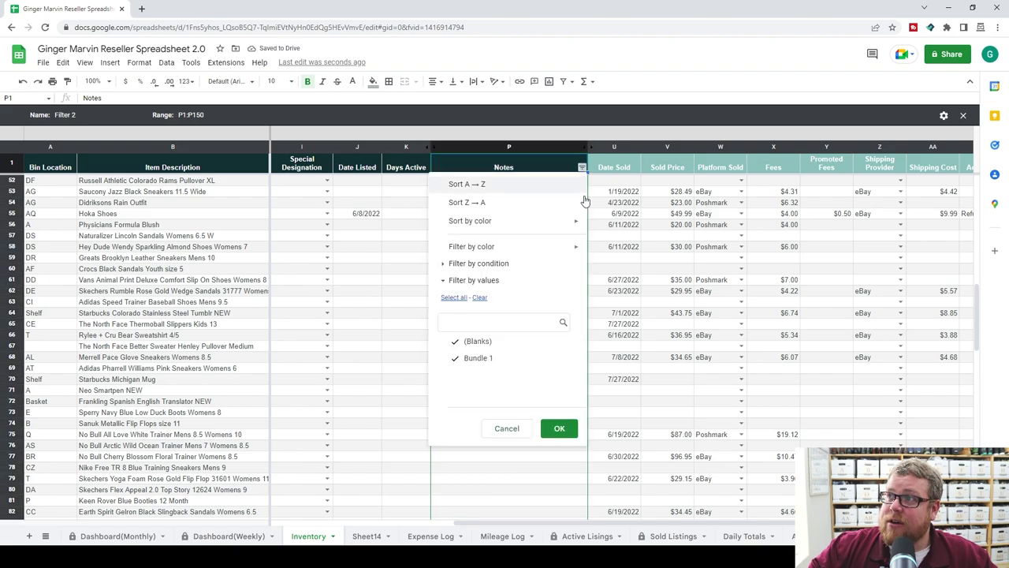
click(478, 342)
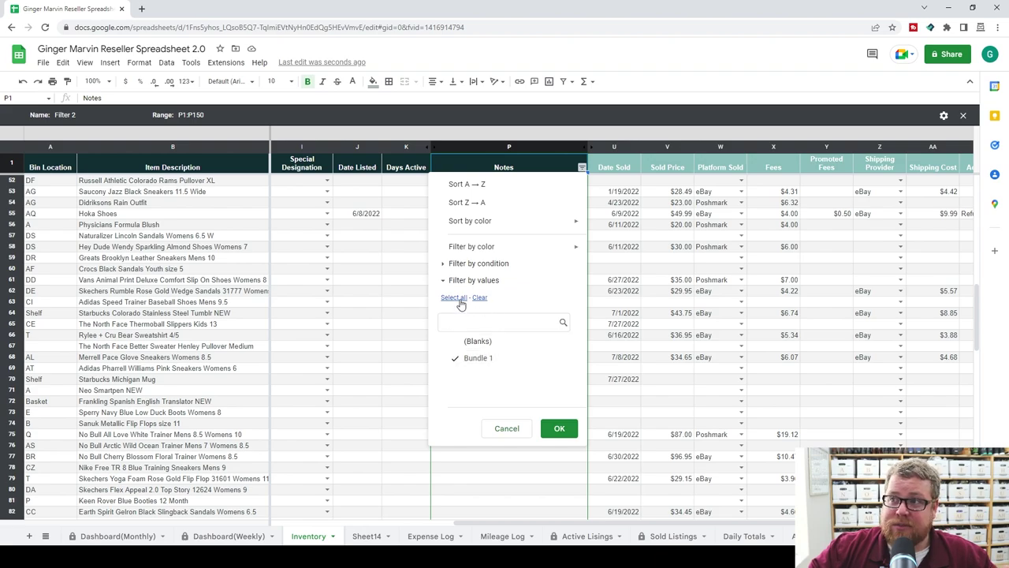
click(488, 360)
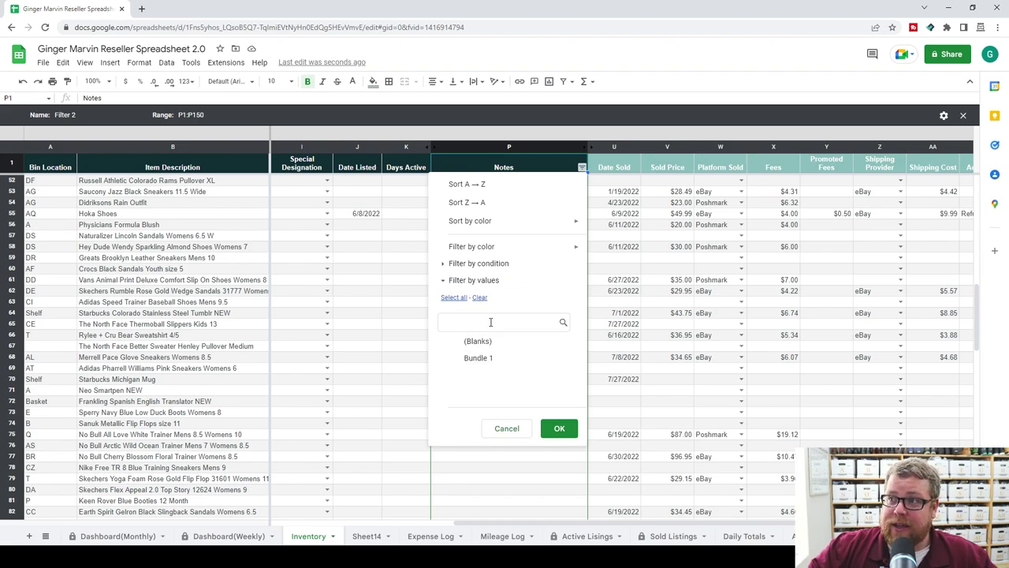
text(bundle)
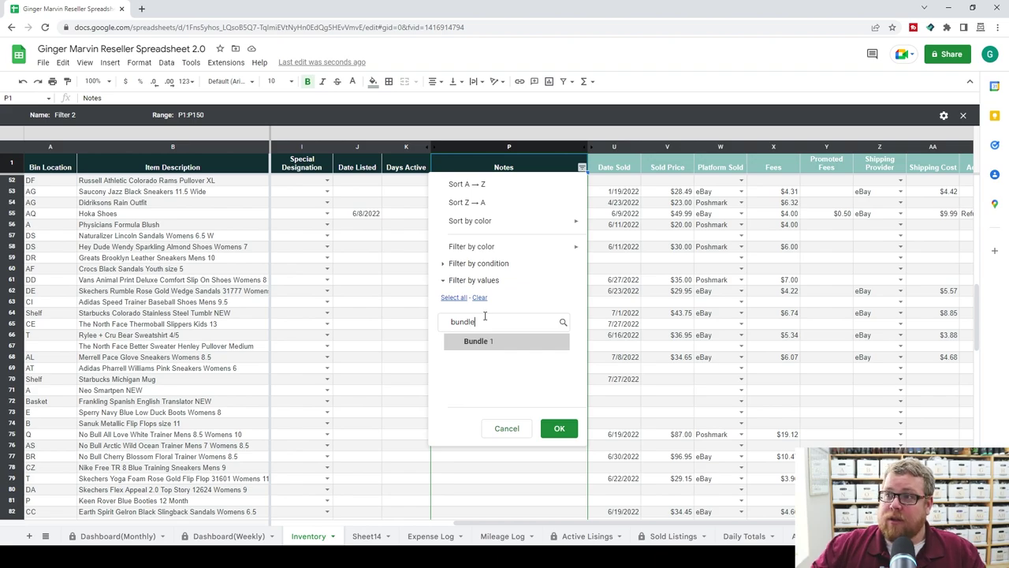
click(473, 346)
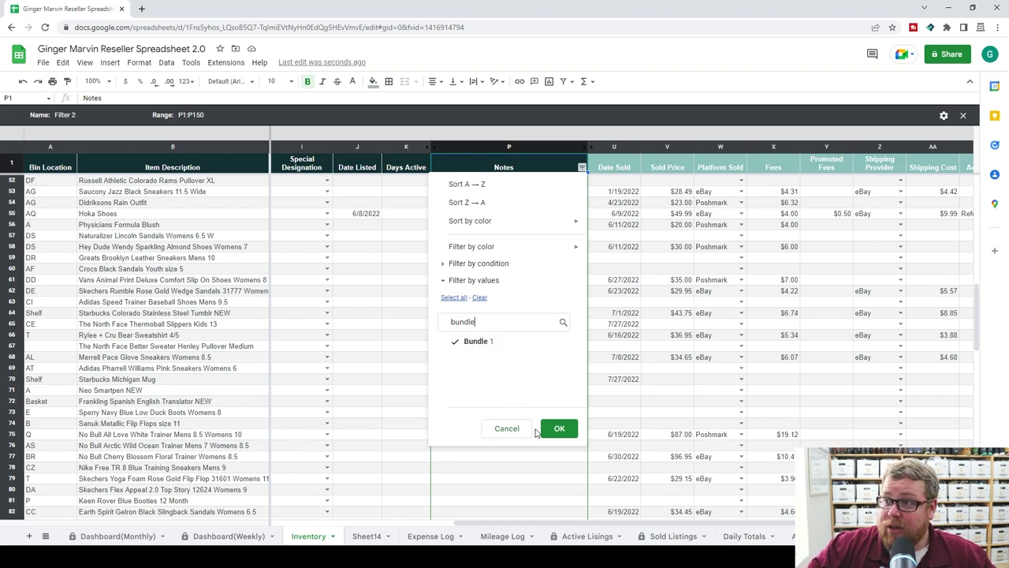
click(578, 427)
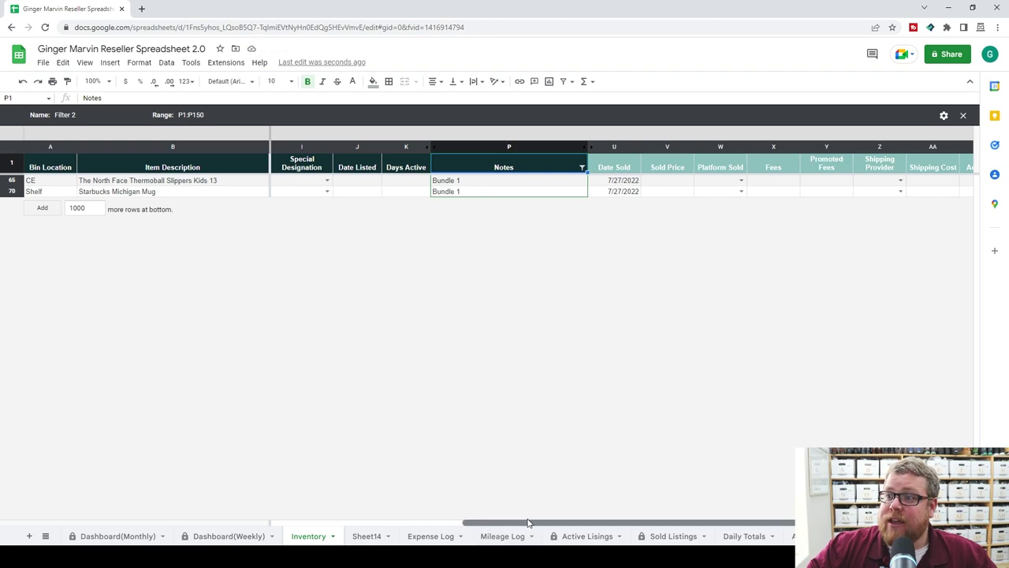
drag(489, 524, 768, 517)
Step: Enter sold prices of $29.00 for the slippers and $0.00 for the mug, with eBay as both items' Platform Sold
click(368, 180)
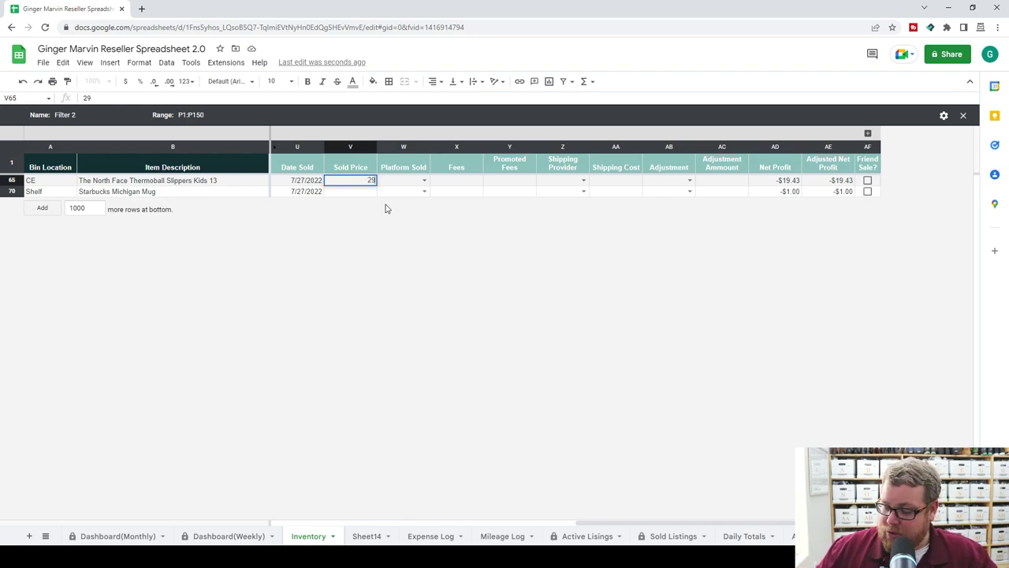
text(29.00)
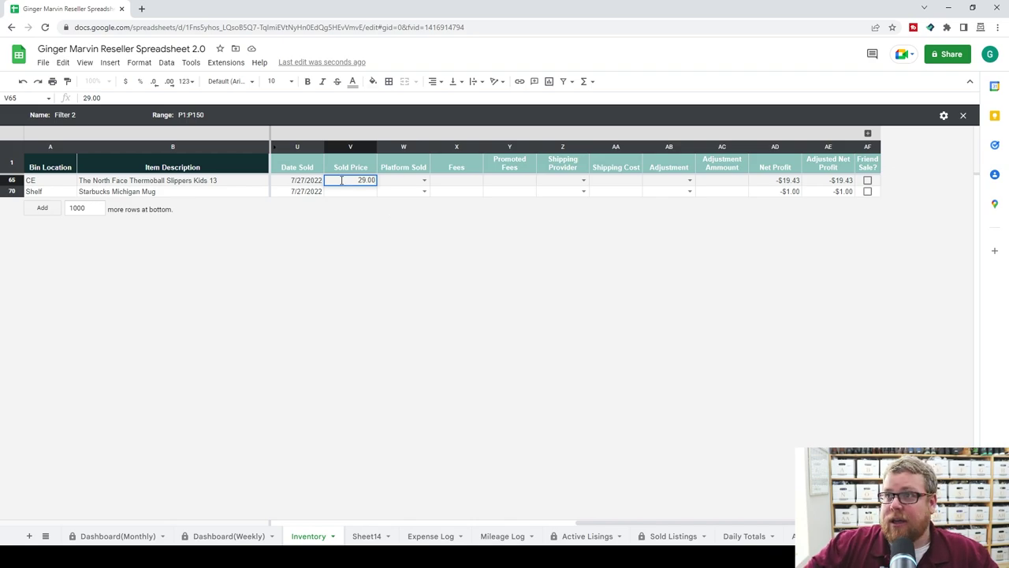
key(Return)
text(0)
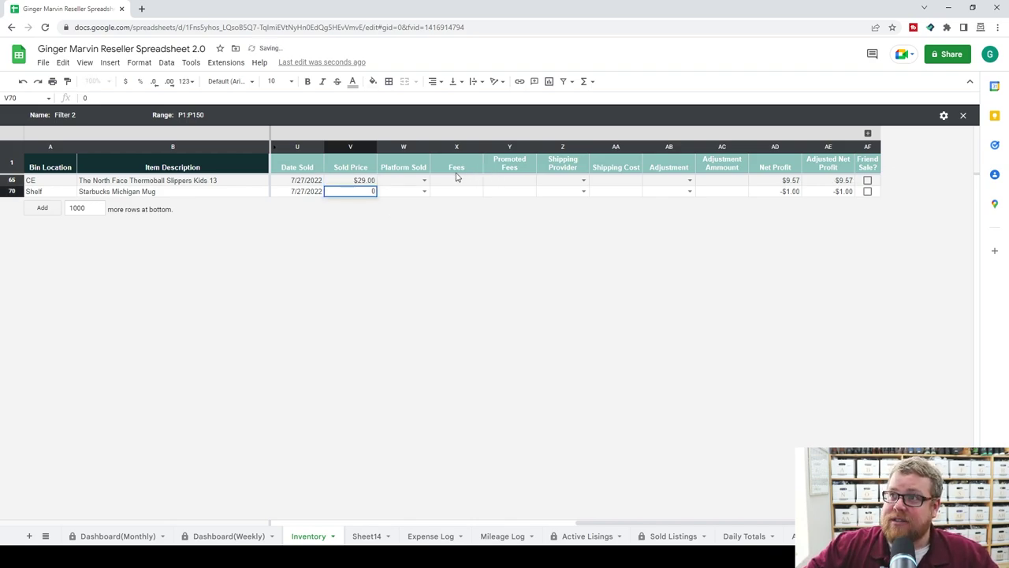
click(423, 179)
click(408, 195)
click(424, 191)
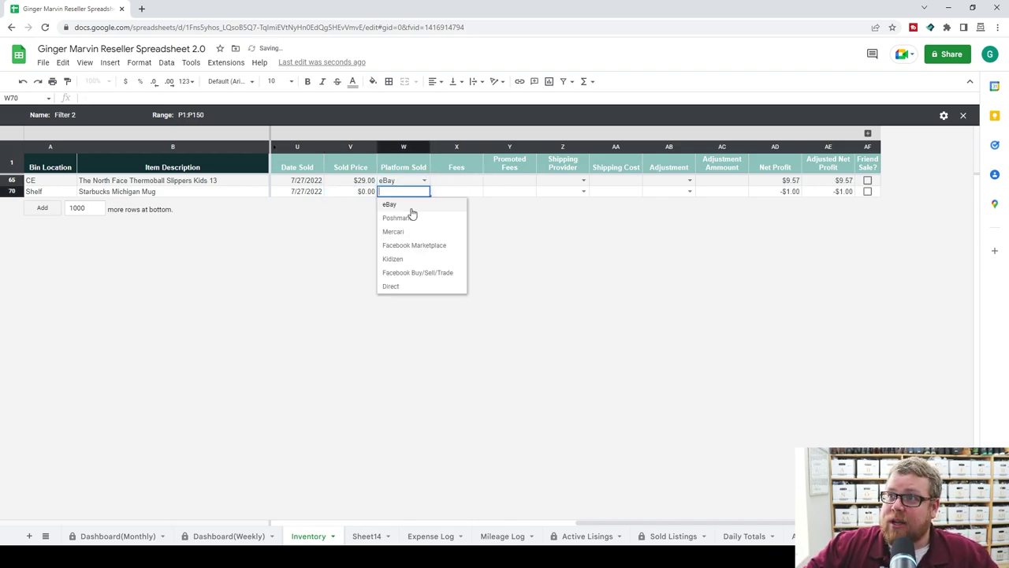
click(411, 209)
Step: Enter $3.00 fees for the slippers and set both items' Shipping Provider to eBay
click(460, 181)
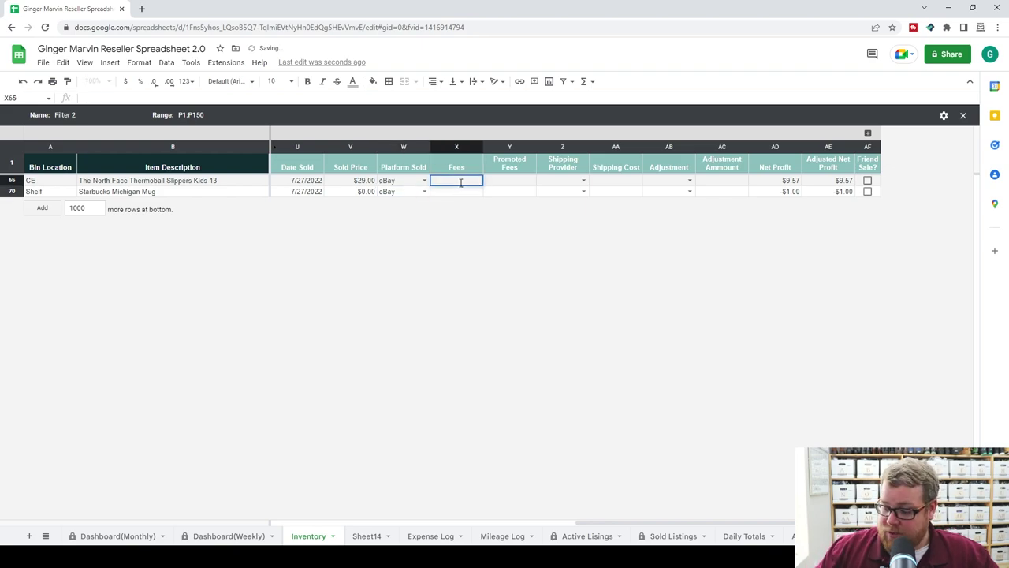
text(3.00)
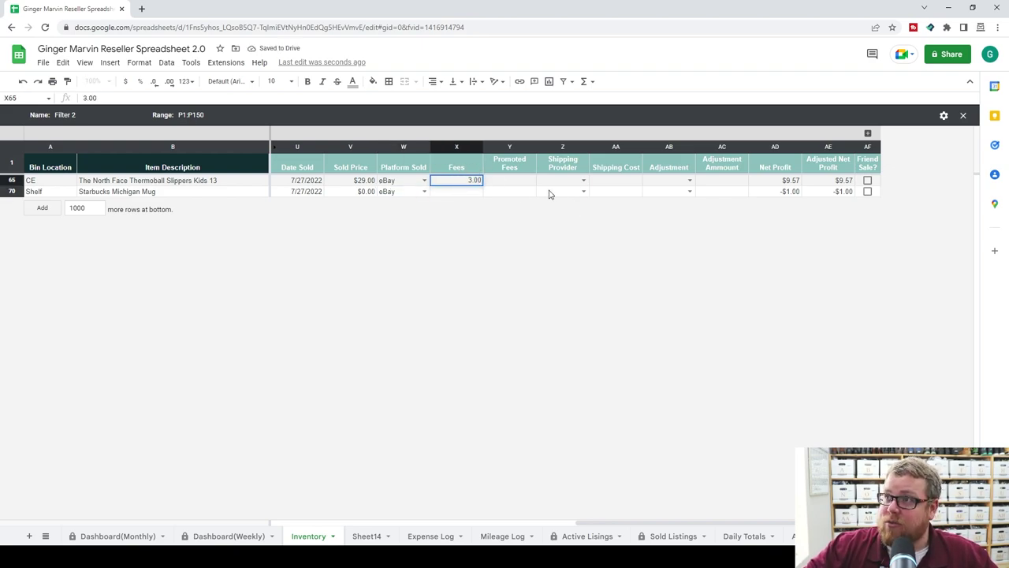
click(522, 181)
click(563, 183)
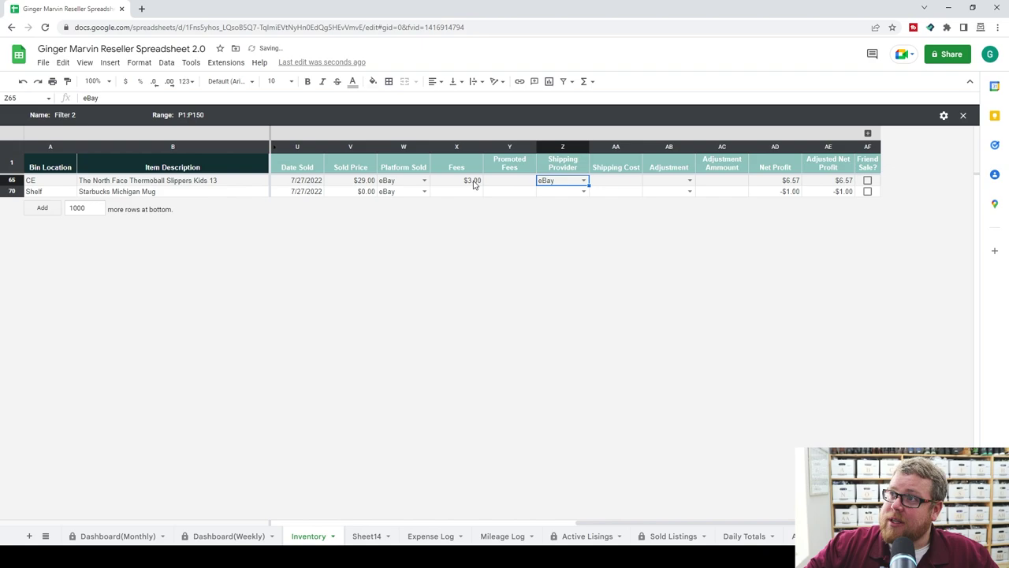
click(585, 193)
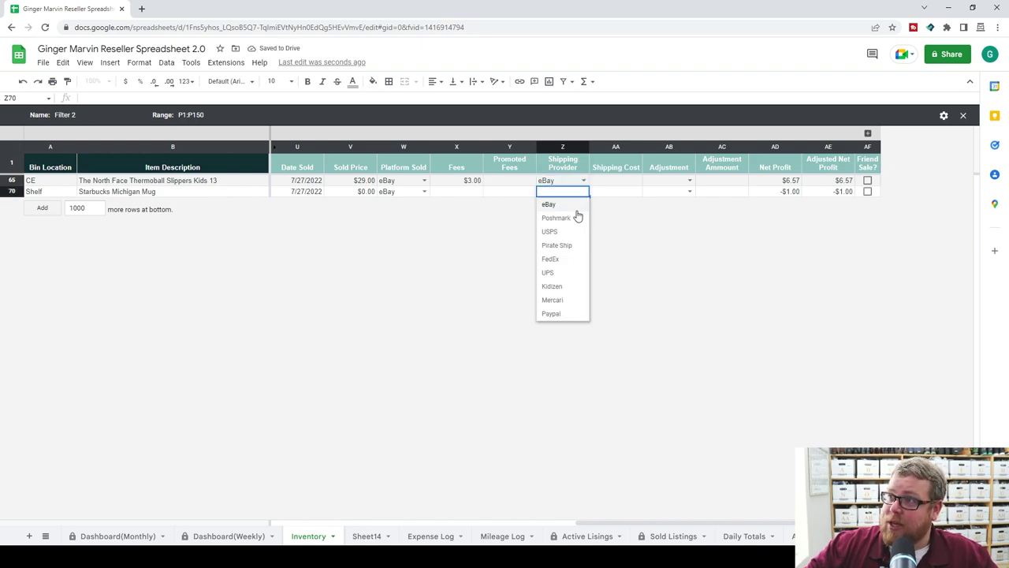
click(577, 206)
Step: Enter shipping costs of $5.99 for the slippers and $0.00 for the mug, leaving the adjustment empty
click(631, 183)
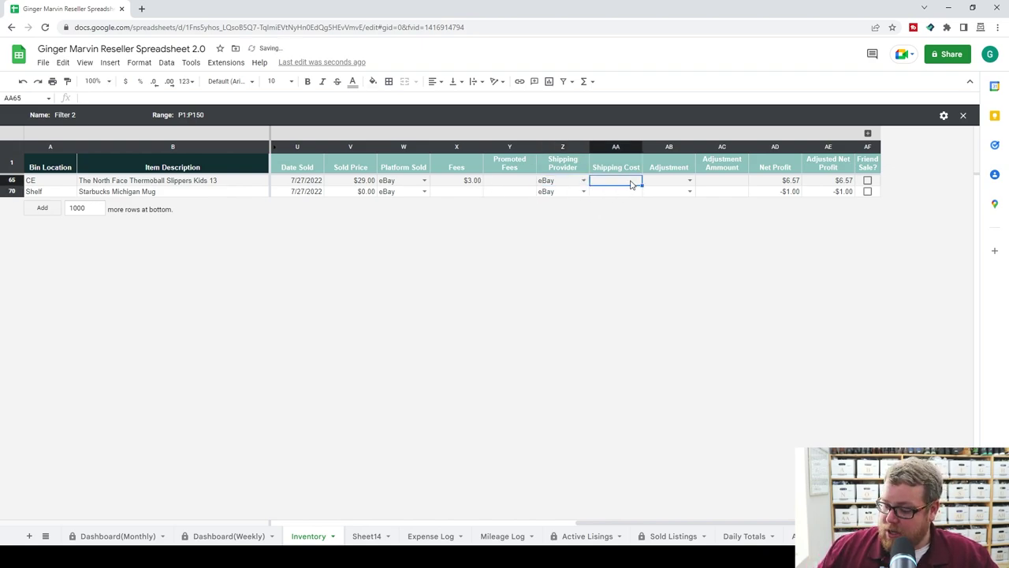
text(5.99)
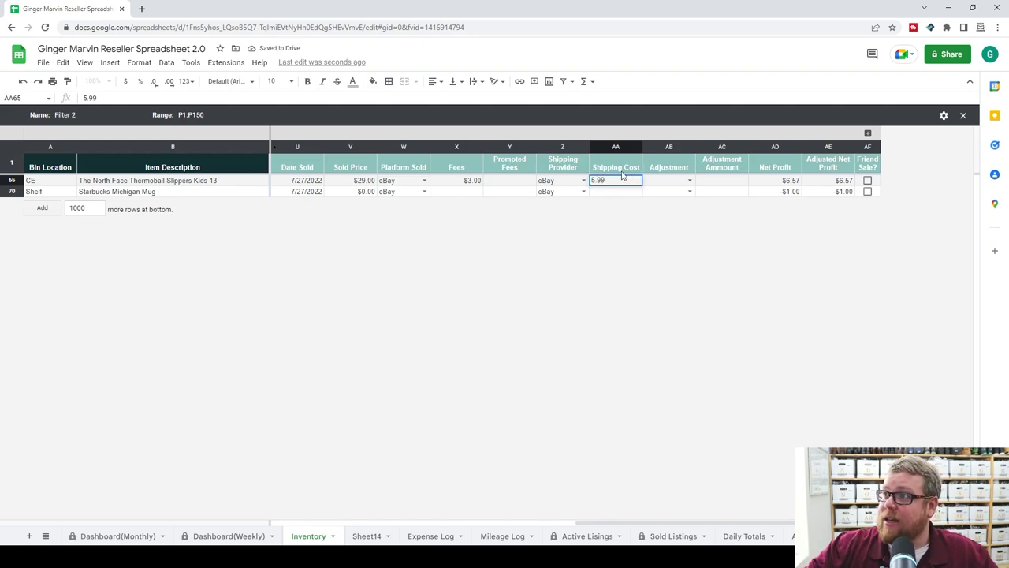
key(Return)
text(0)
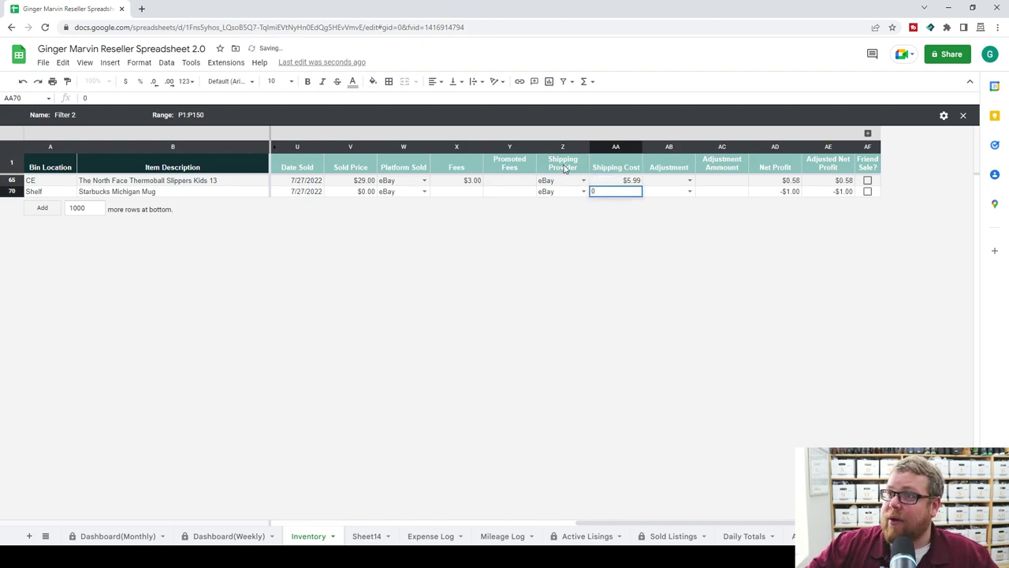
key(Left)
double_click(686, 180)
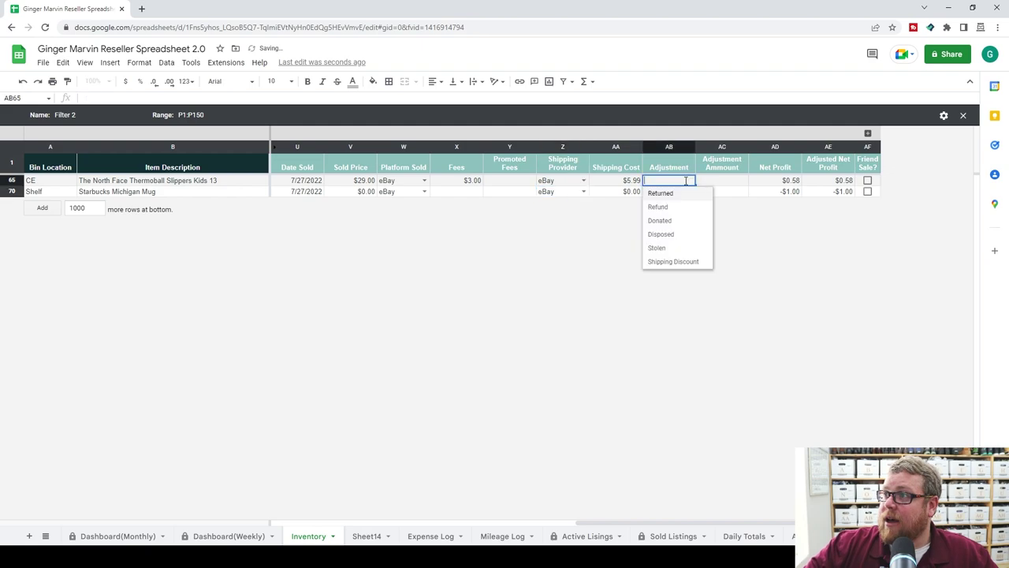
click(714, 192)
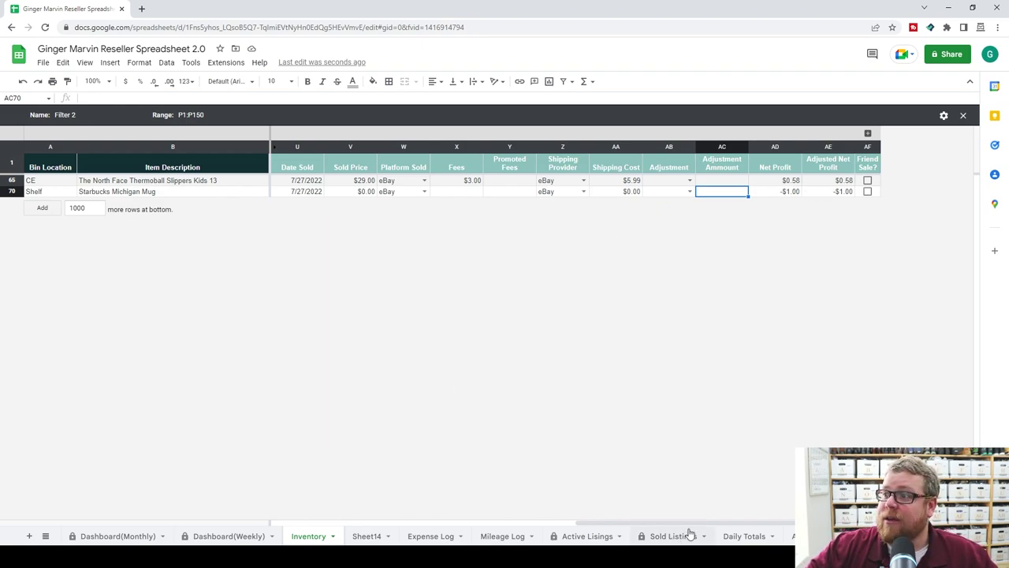
drag(686, 522, 392, 523)
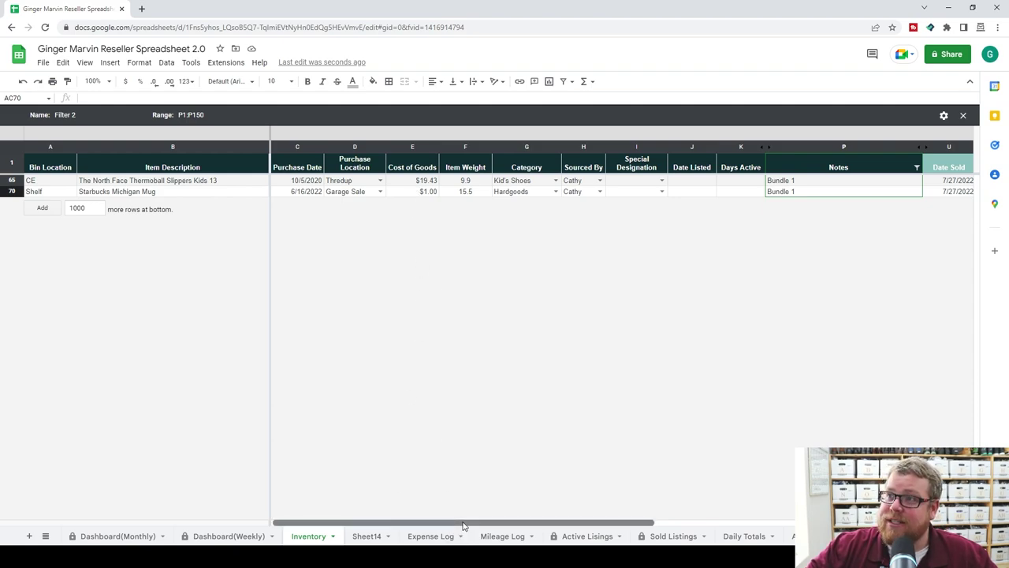
drag(464, 523, 775, 523)
click(835, 182)
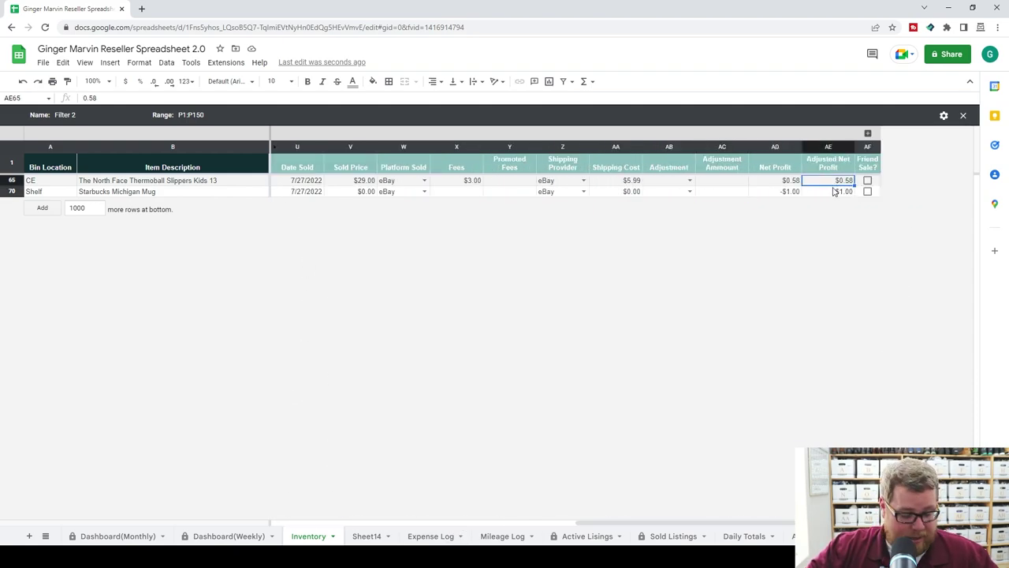
shift+click(839, 191)
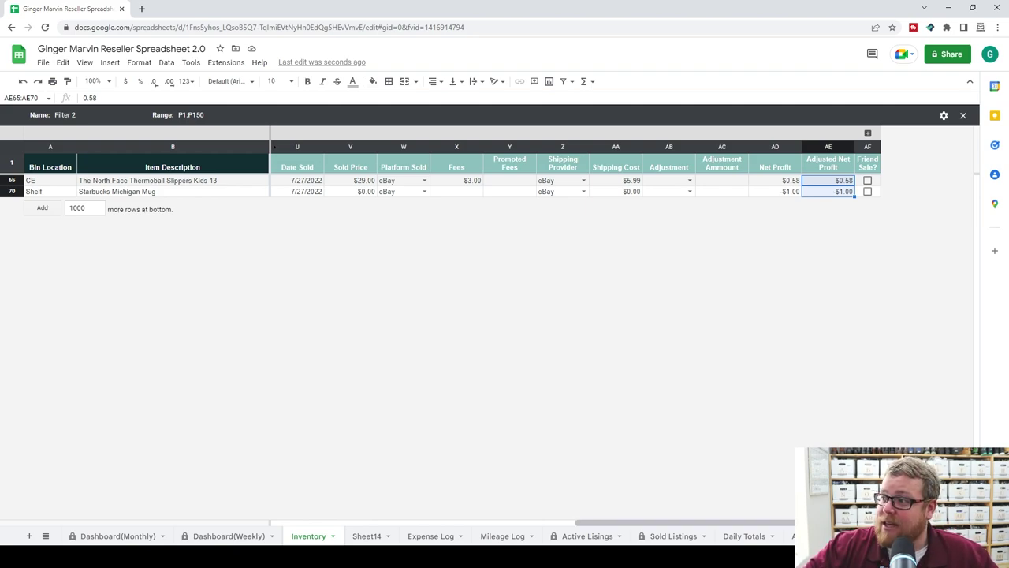
scroll(623, 182, left, 3)
drag(798, 523, 687, 523)
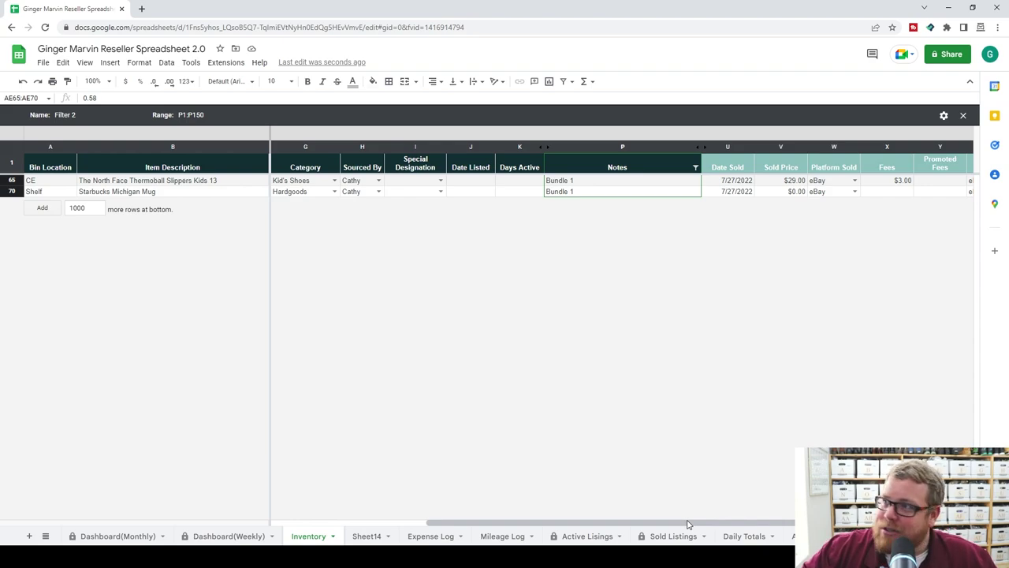
scroll(676, 525, right, 5)
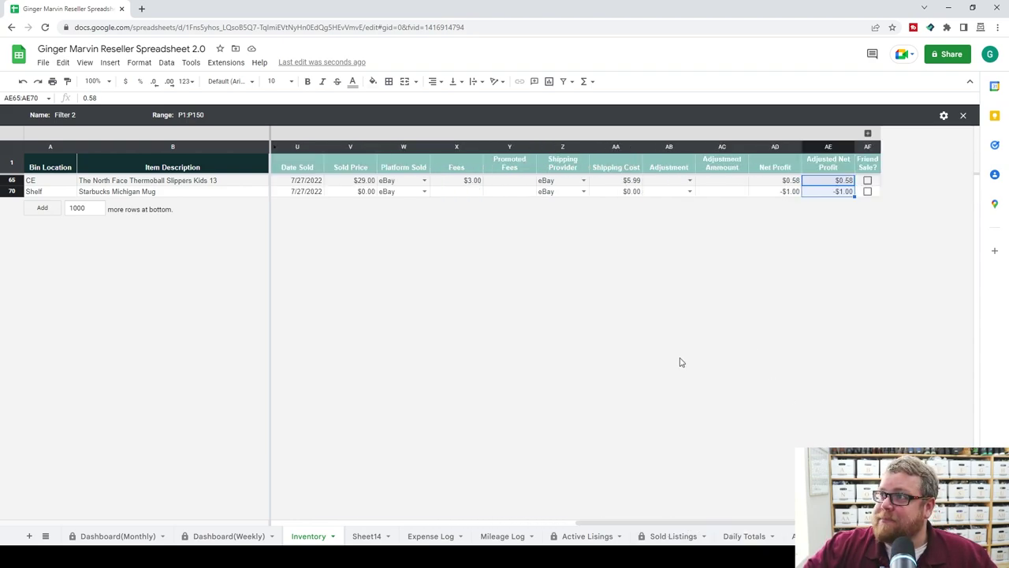
drag(615, 522, 425, 503)
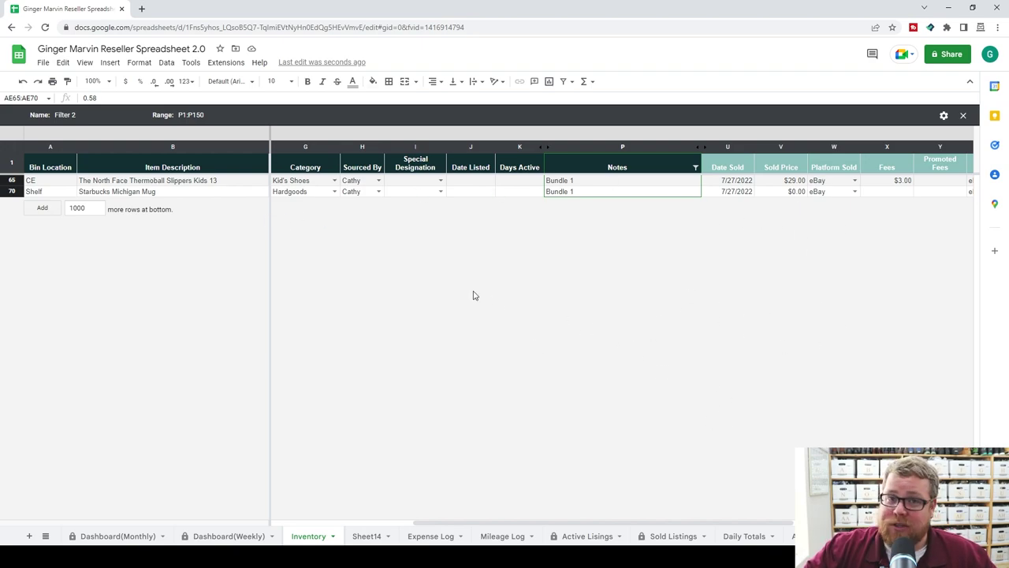
Step: Close the Filter 2 view and scroll across the sale columns
click(963, 117)
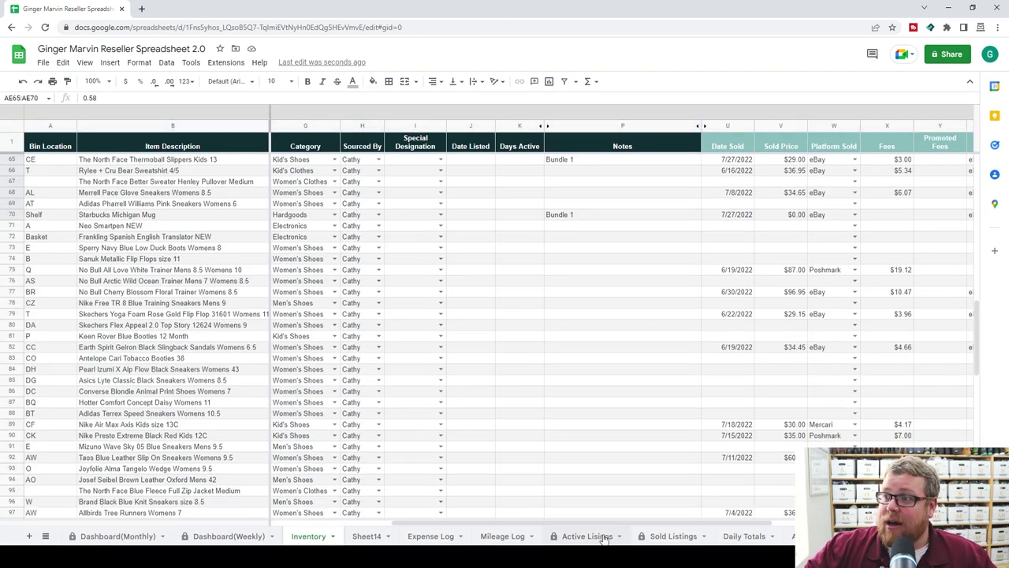
drag(603, 523, 731, 494)
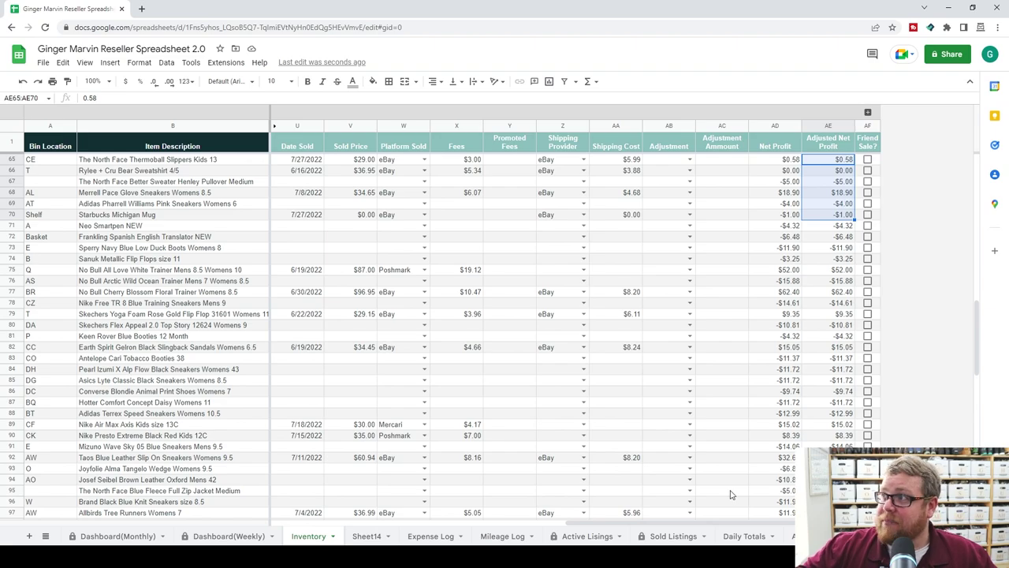
click(747, 291)
drag(725, 524, 560, 487)
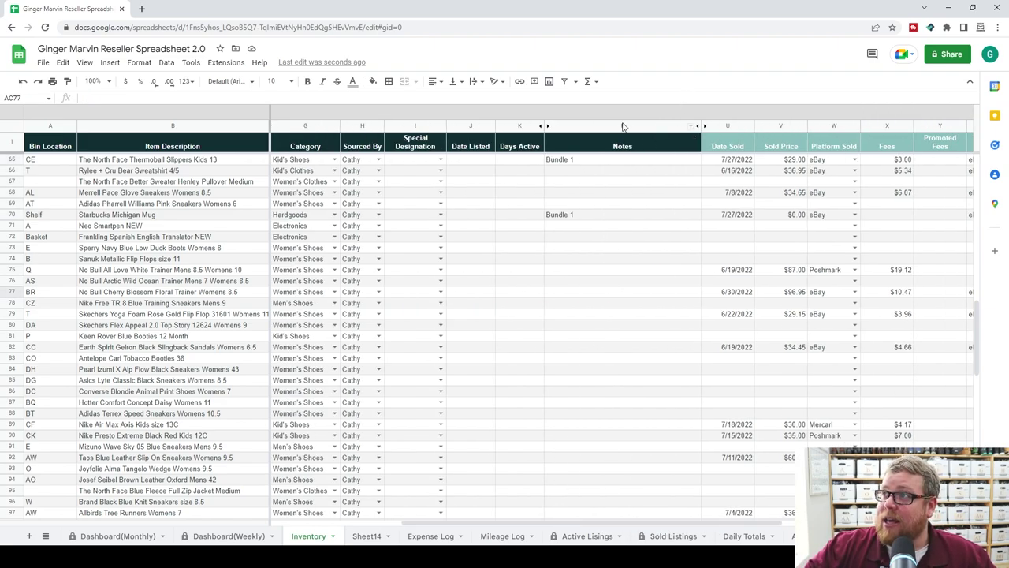
Step: Reopen the Filter 2 view and rename it 'Bundle 1'
click(577, 81)
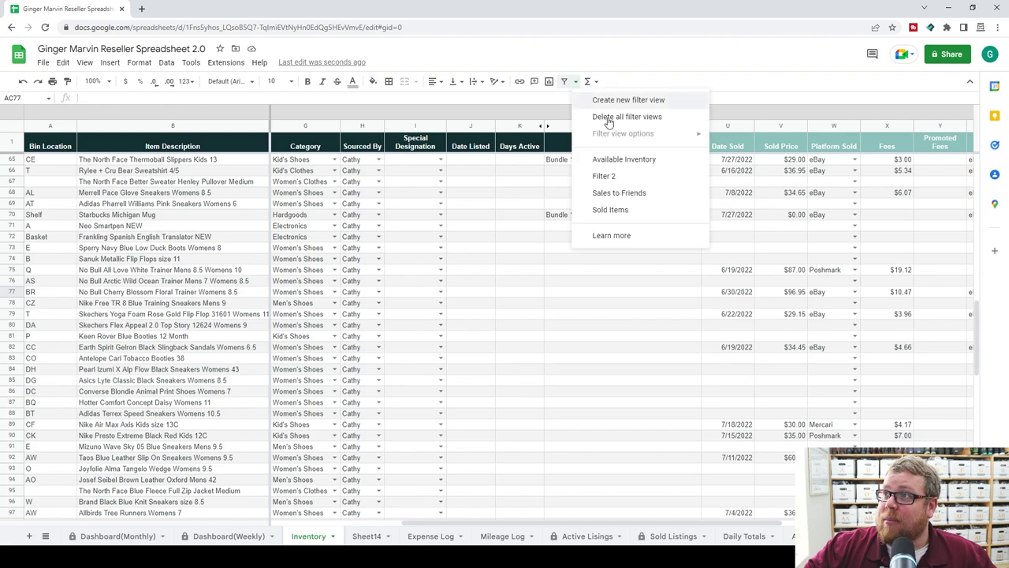
click(646, 178)
click(103, 115)
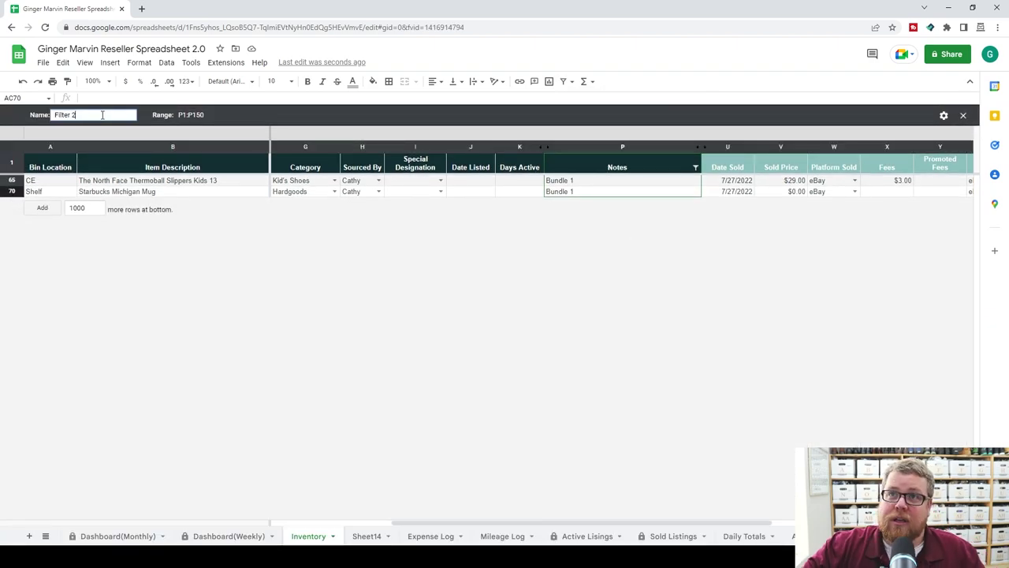
triple_click(102, 115)
text(Bundle)
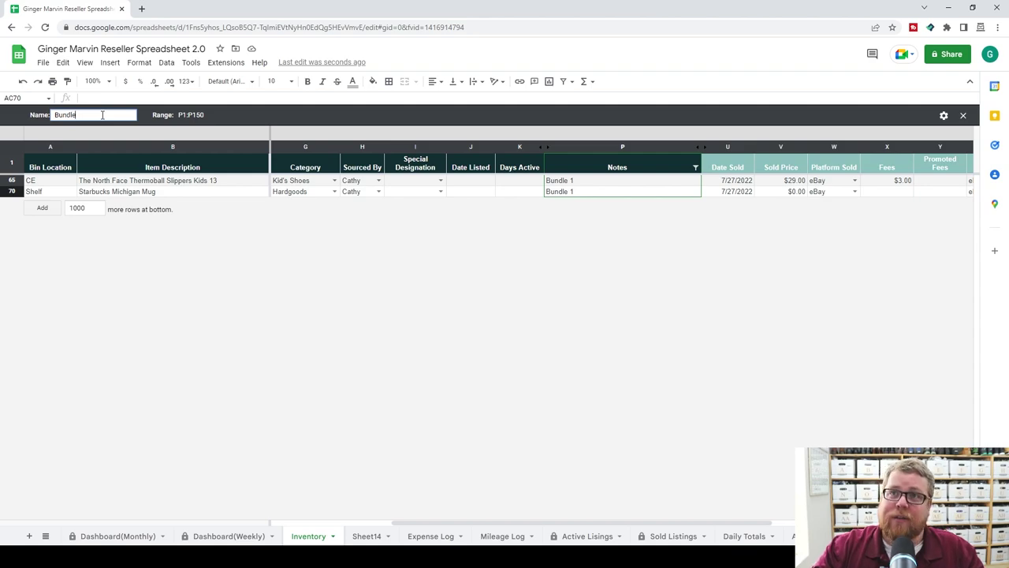
click(520, 191)
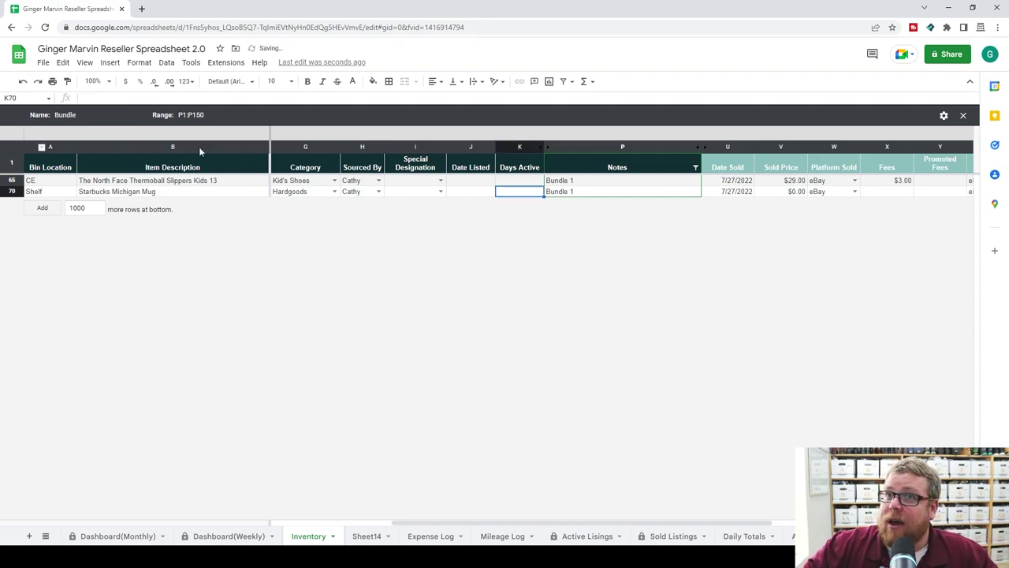
click(88, 115)
text(dle 1)
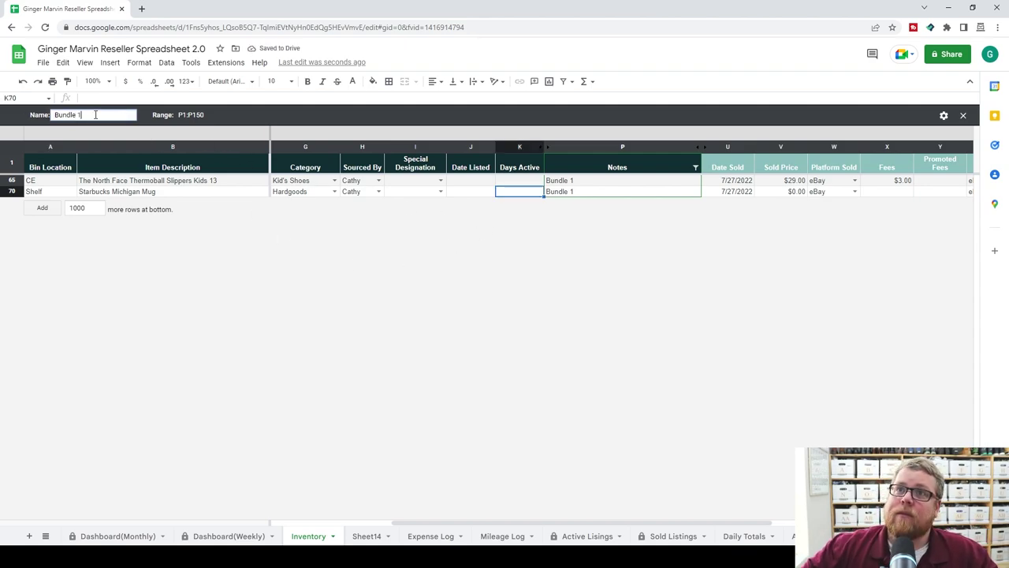
click(470, 191)
Step: Scroll right to the sale detail columns and check the saved filter views list
drag(553, 527, 737, 526)
click(571, 82)
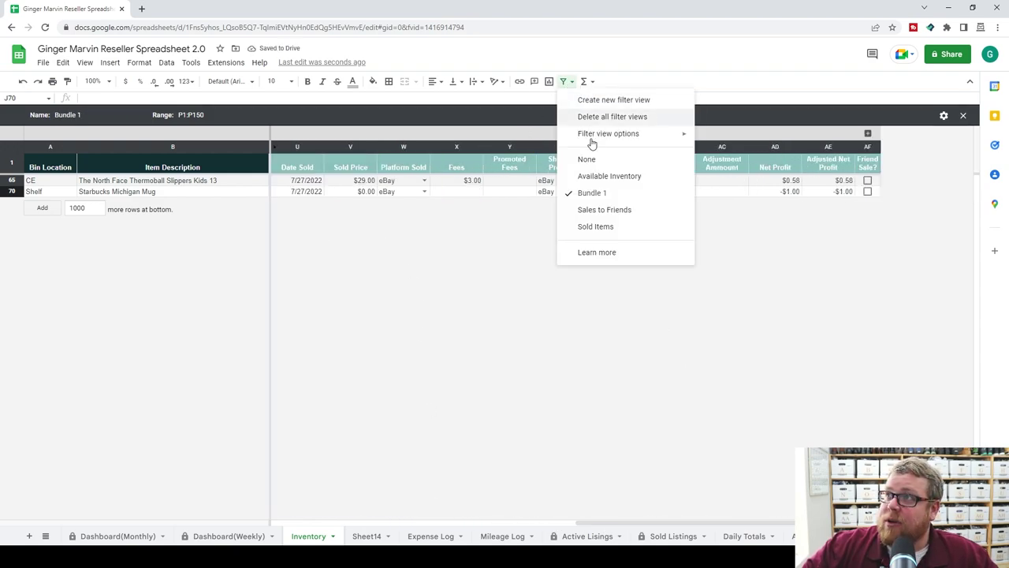
click(634, 197)
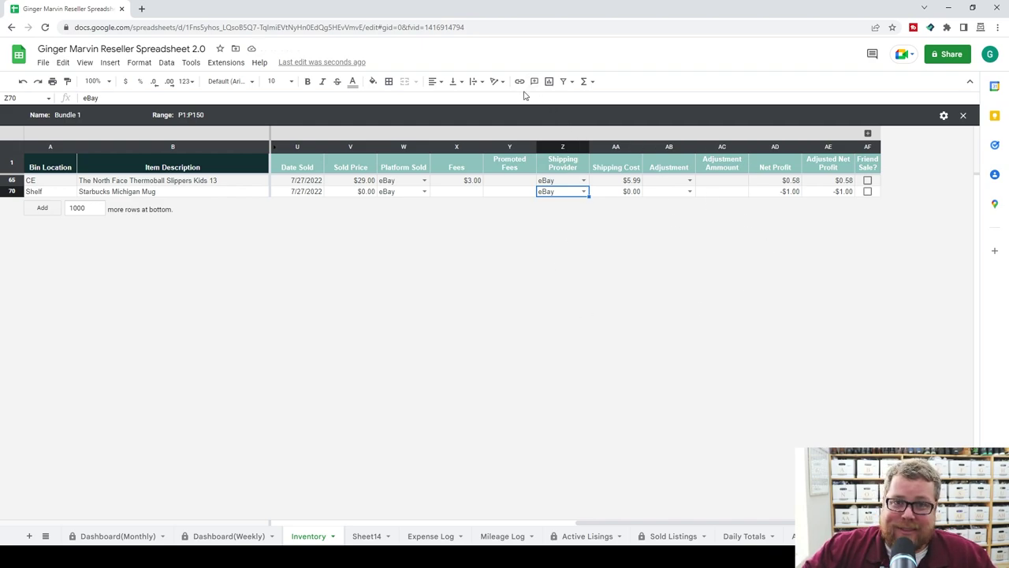
click(572, 82)
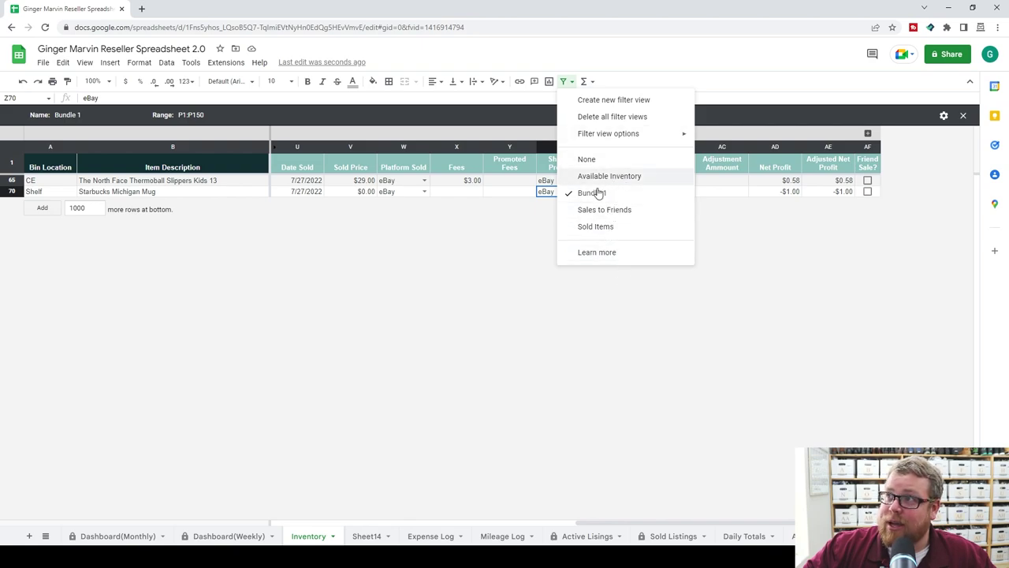
key(Escape)
key(Left)
key(Left)
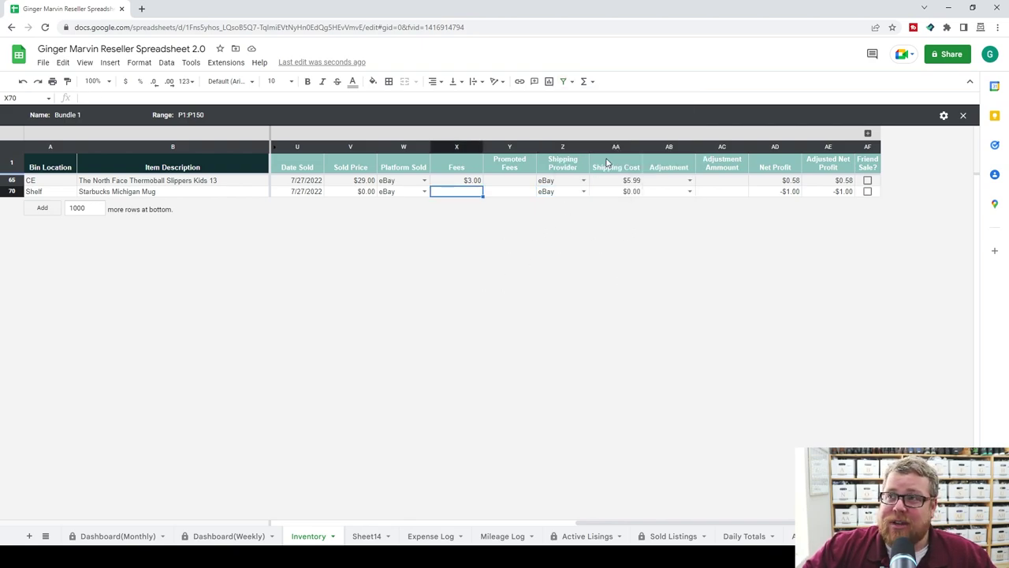
Step: Reopen the saved Bundle 1 filter view and delete it
click(962, 115)
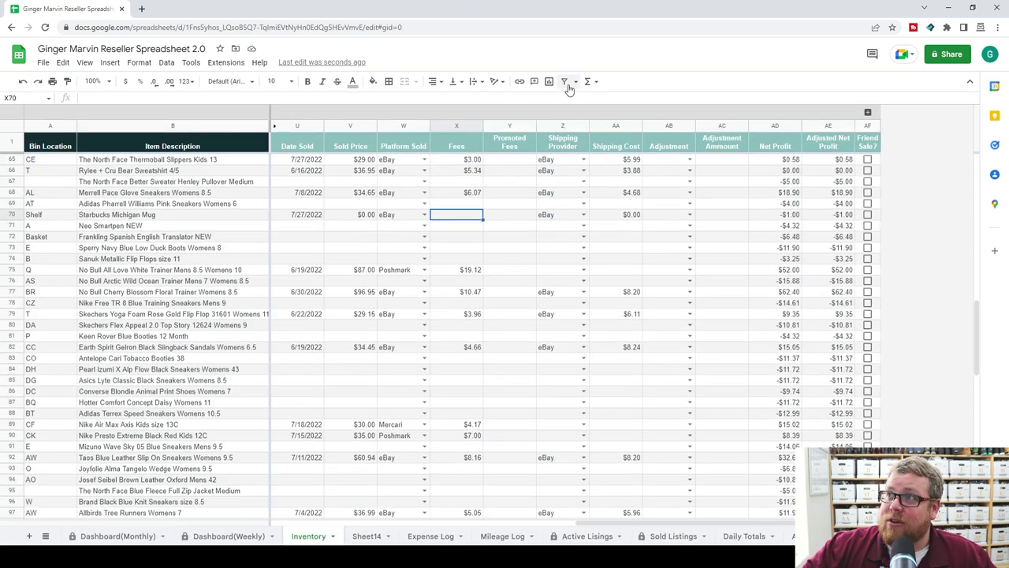
click(575, 82)
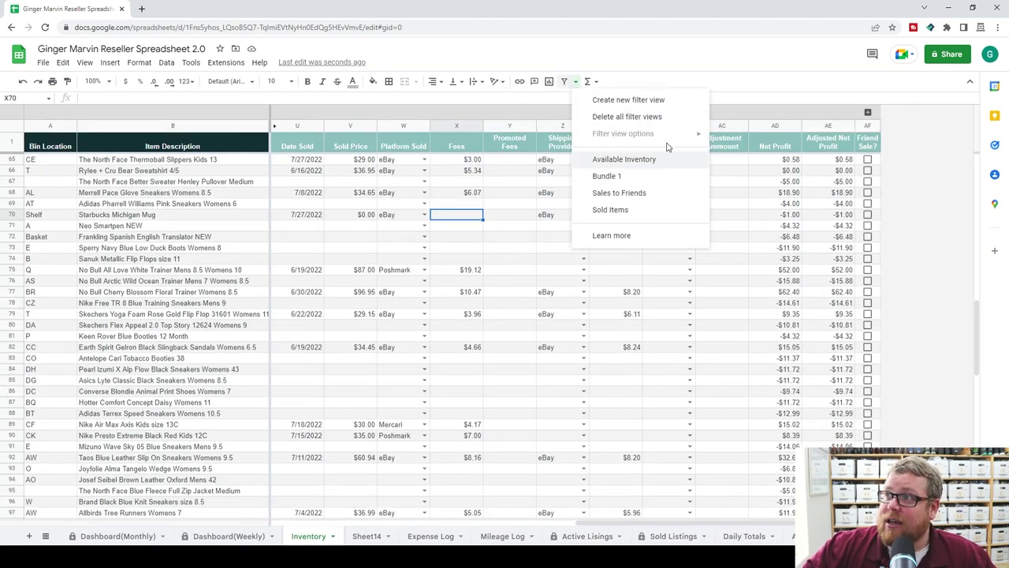
click(607, 177)
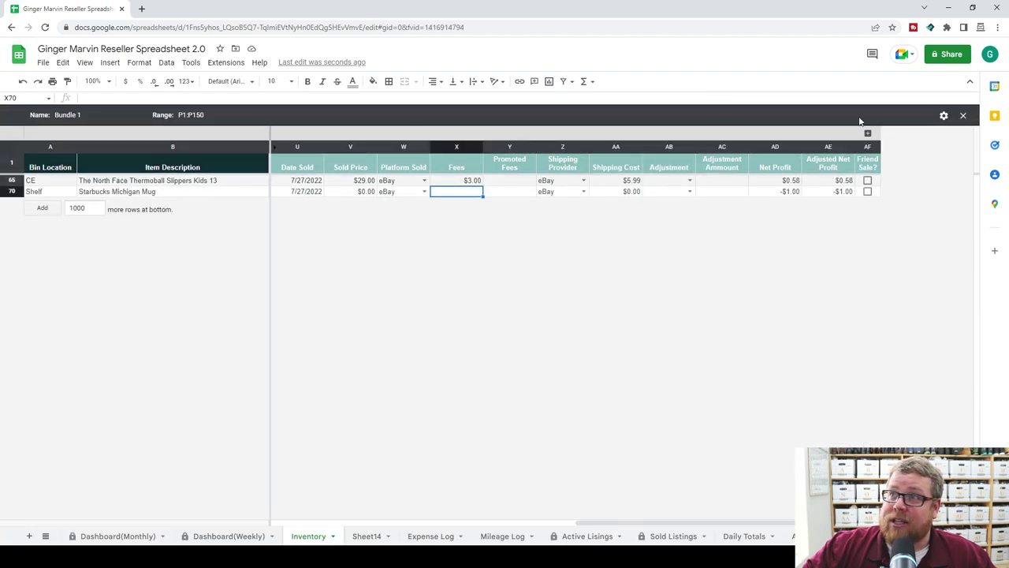
click(944, 115)
click(928, 189)
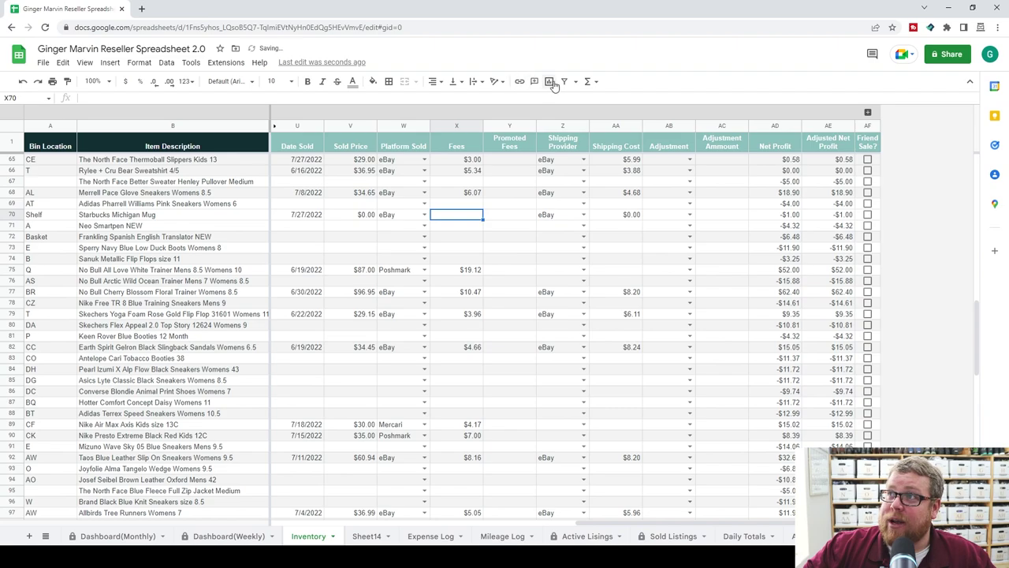
Step: Create a new filter view on the Notes column that excludes (Blanks), showing only Bundle 1 rows
drag(588, 523, 483, 524)
click(504, 126)
click(576, 81)
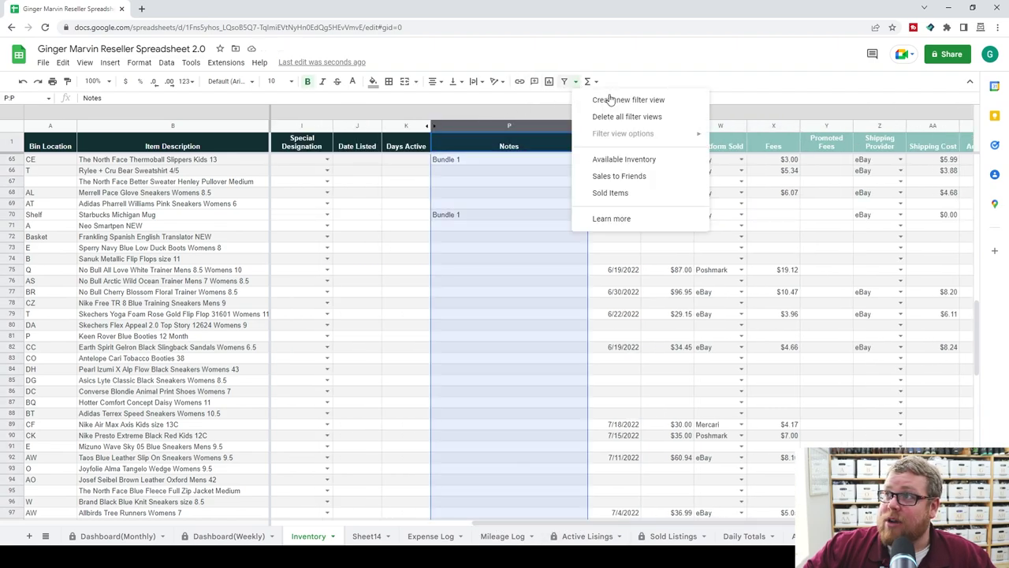
click(647, 103)
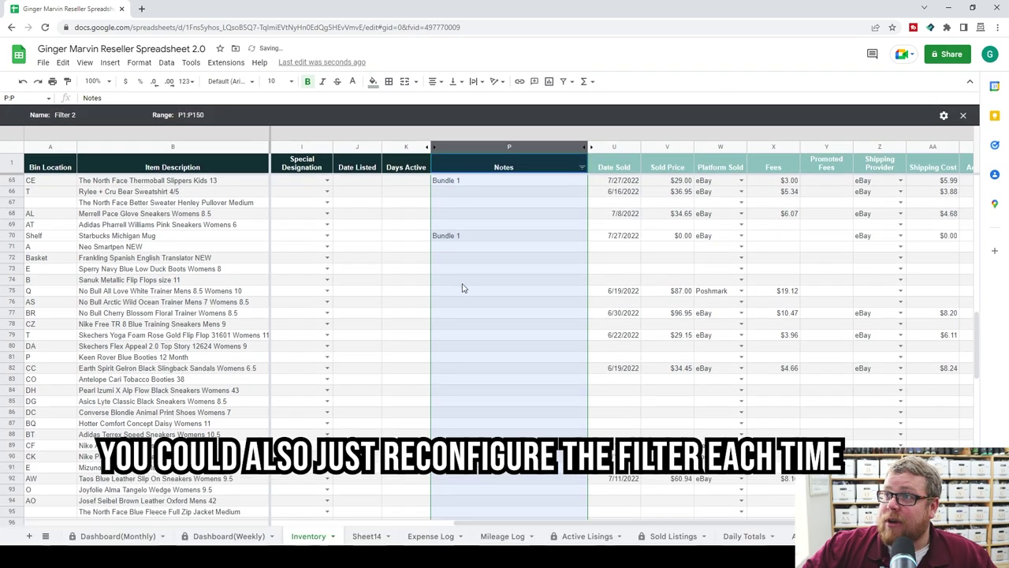
click(581, 167)
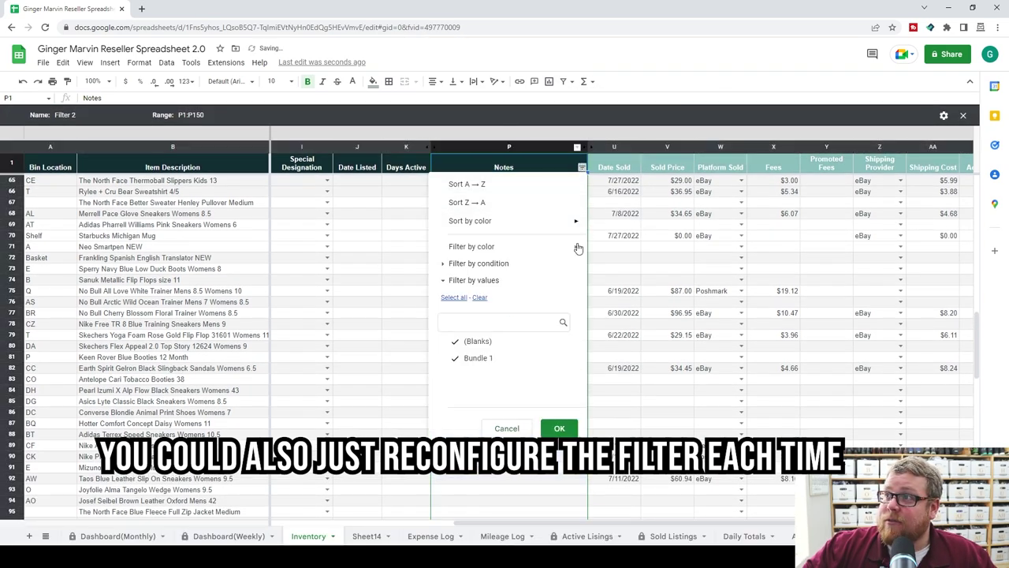
click(469, 340)
click(558, 429)
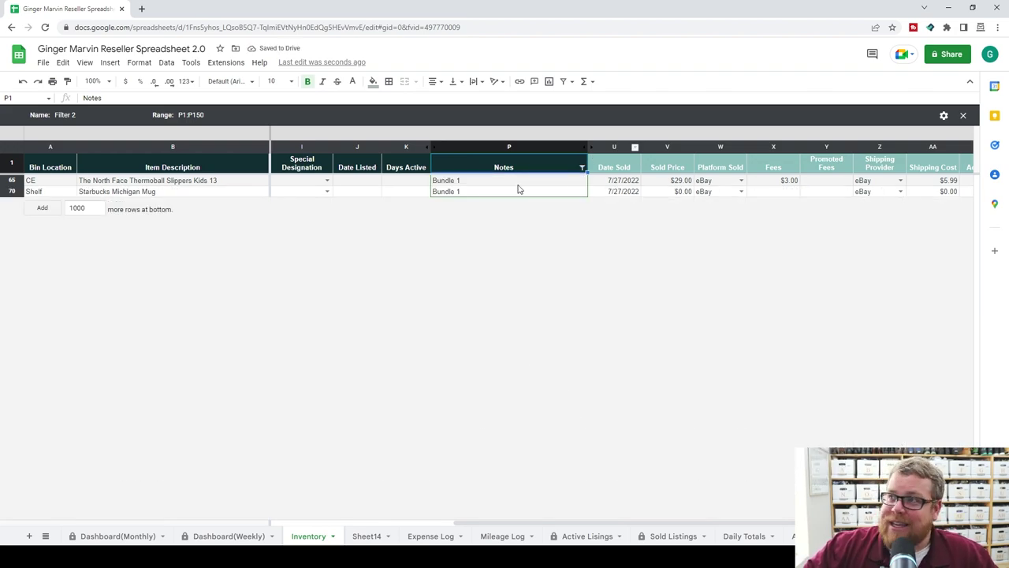
click(944, 115)
Step: Delete the temporary filter view, glance at Dashboard(Monthly), then return to Inventory
click(910, 186)
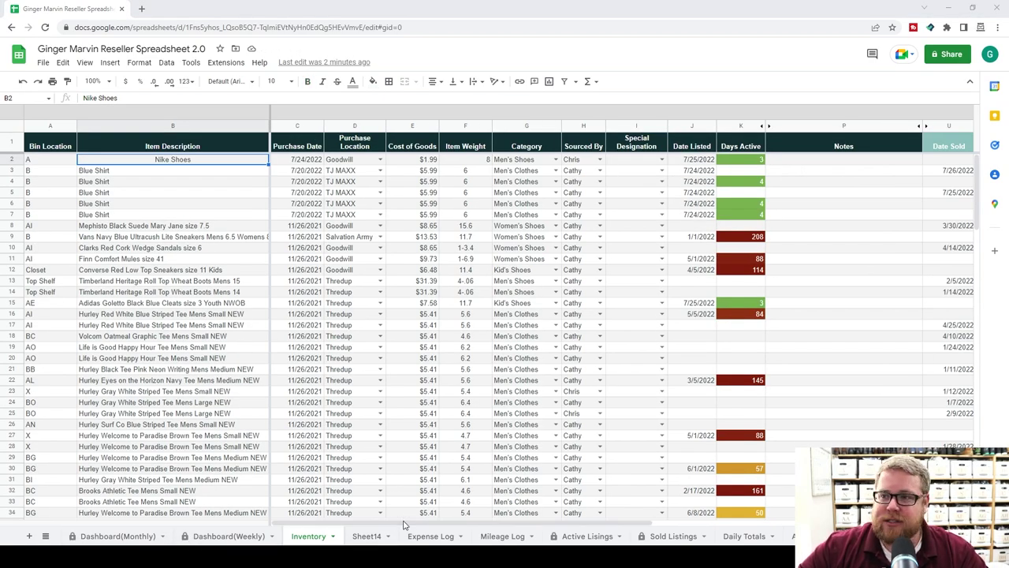
click(409, 525)
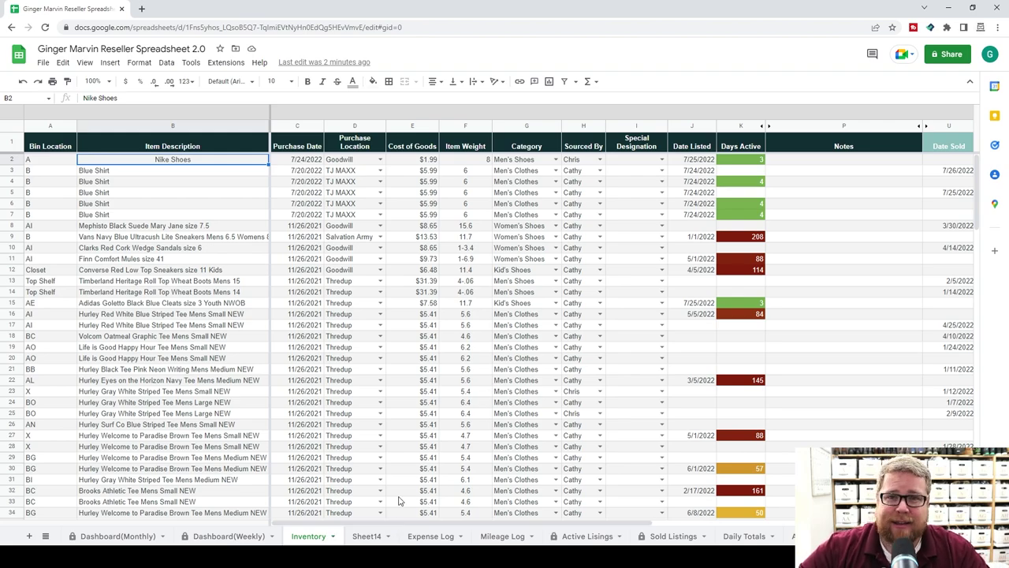
click(139, 537)
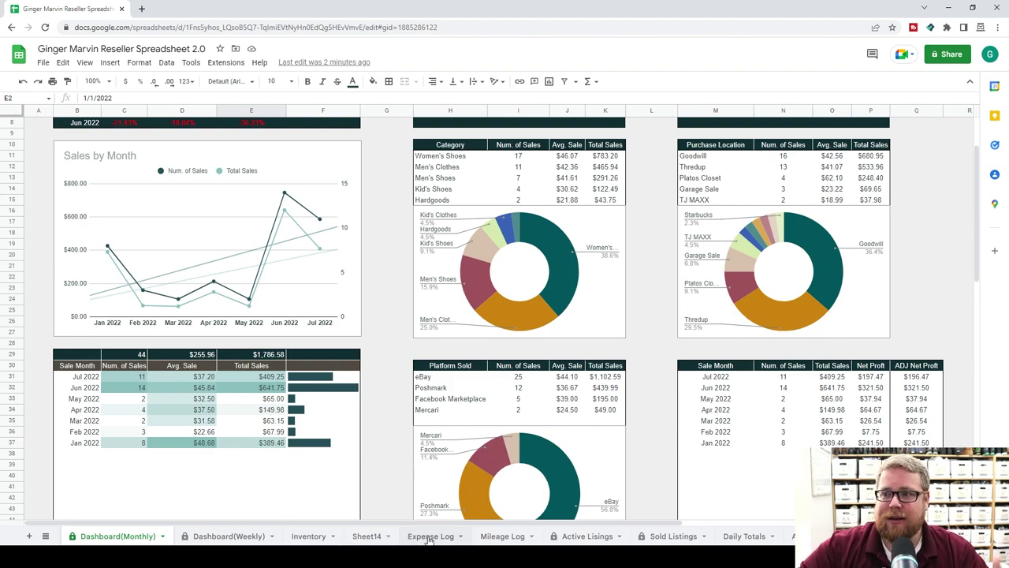
click(302, 543)
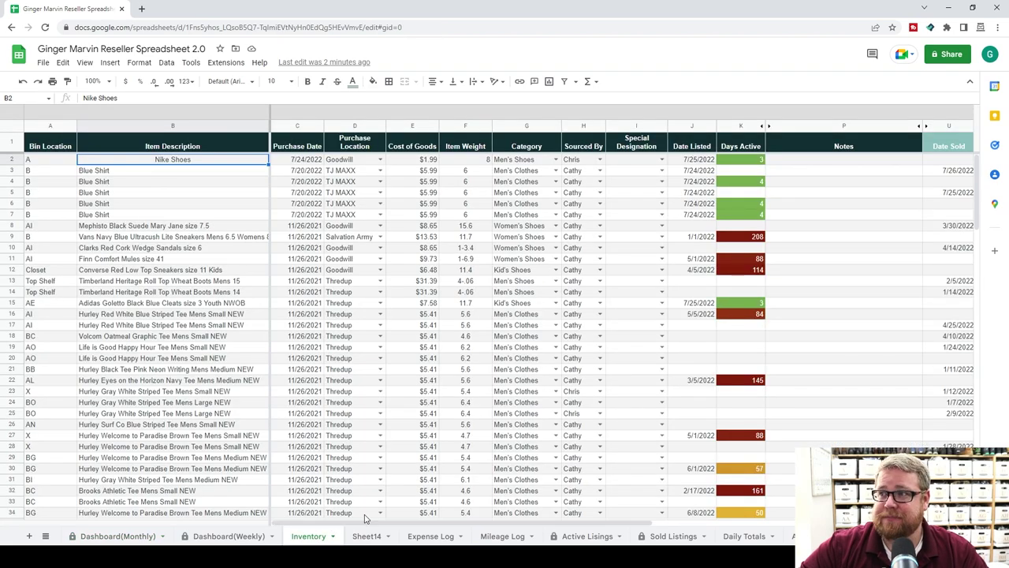
drag(426, 526, 452, 525)
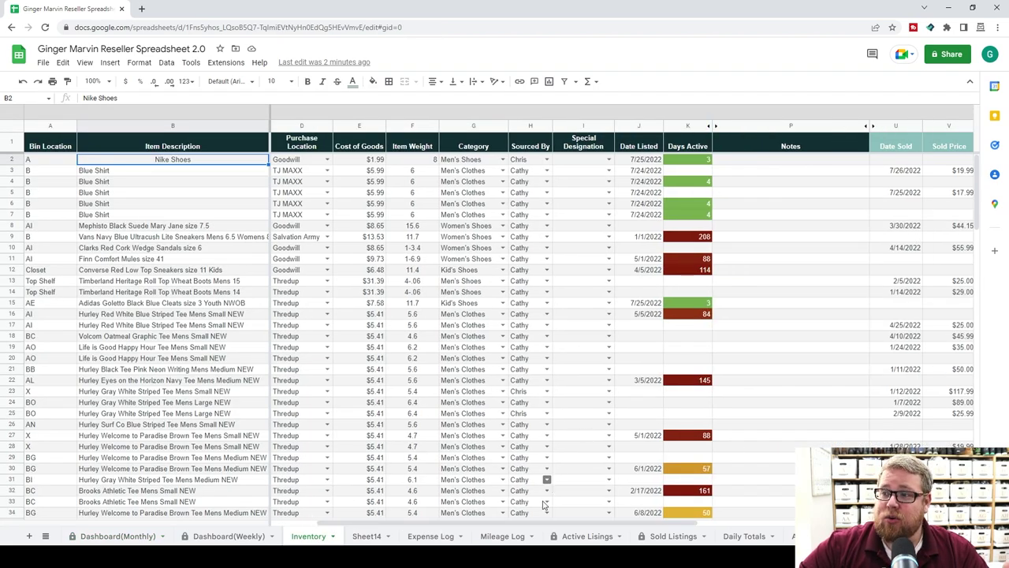
drag(533, 526, 604, 526)
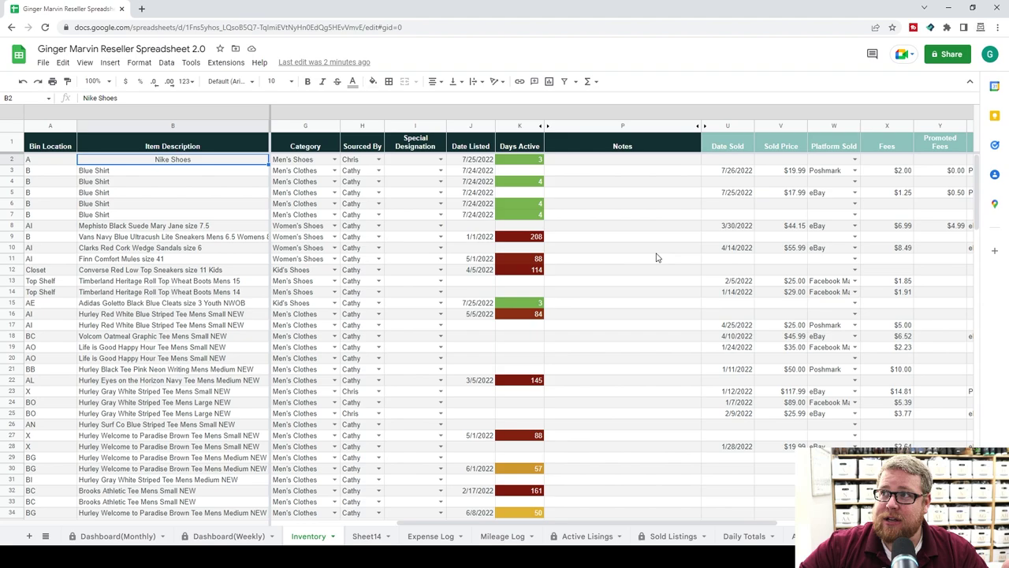
Step: Scroll to the end of the Inventory table and insert one empty column right of AM
click(544, 126)
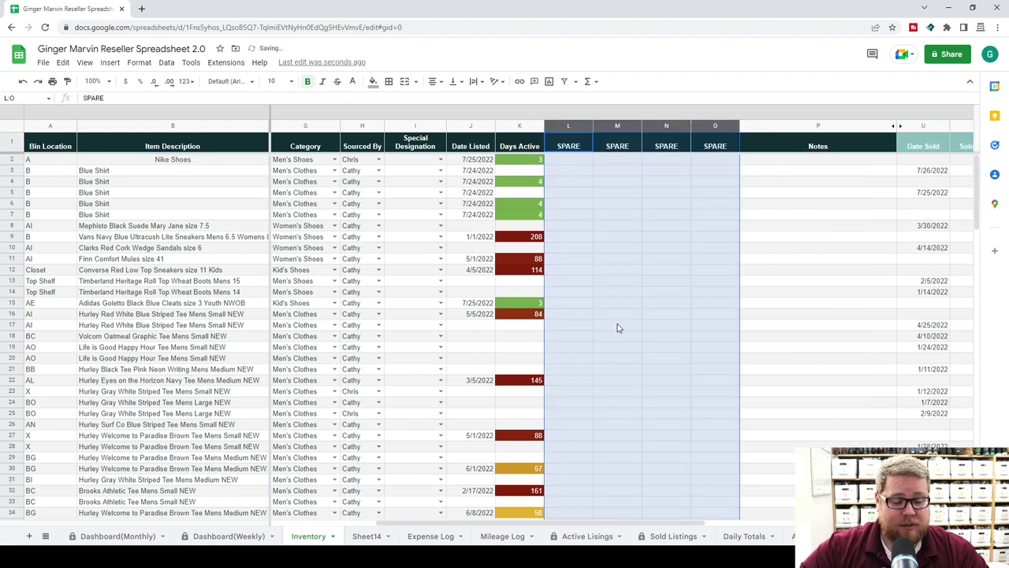
key(ctrl+alt+0)
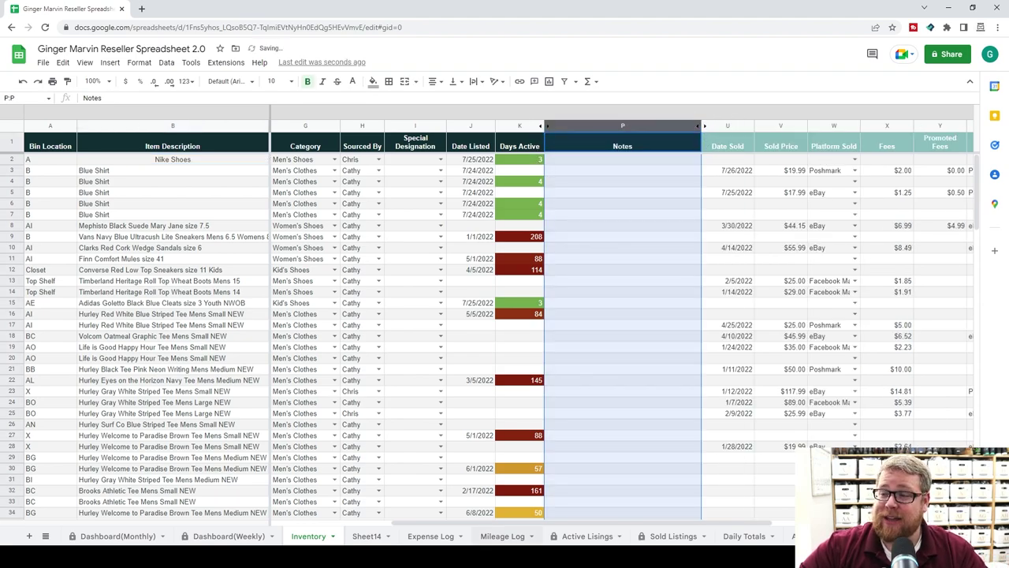
drag(533, 523, 683, 523)
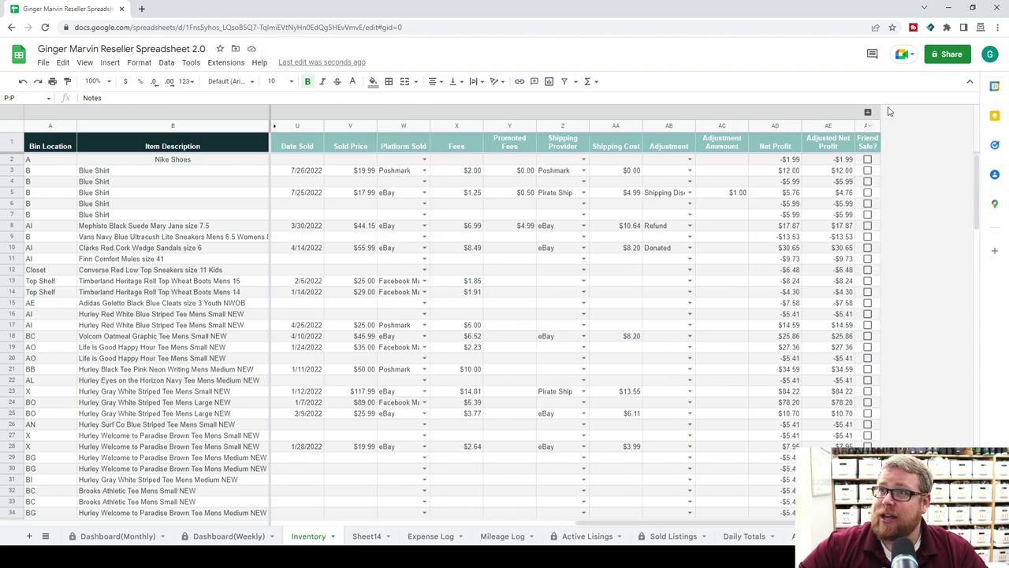
click(620, 343)
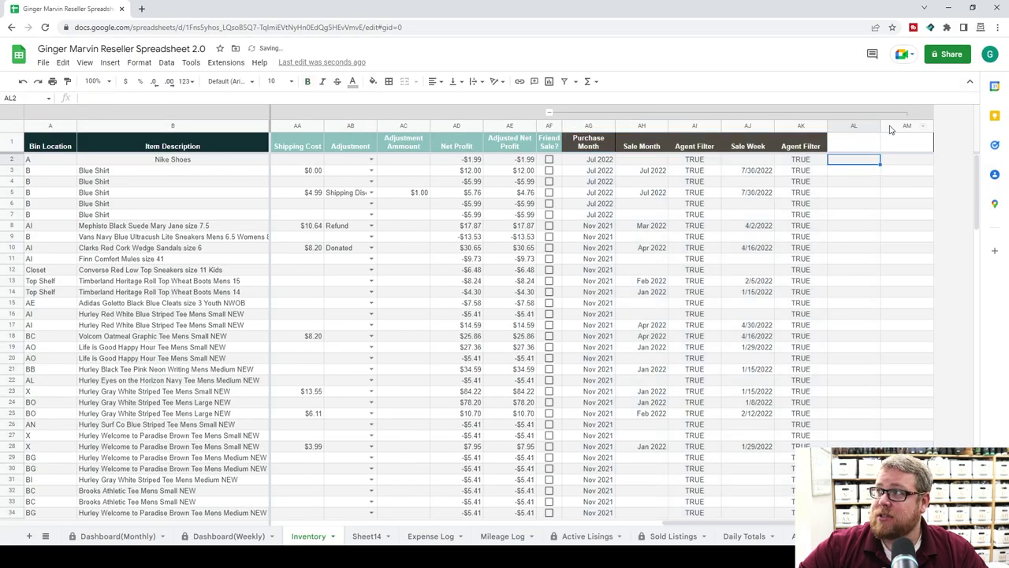
click(907, 126)
right_click(907, 125)
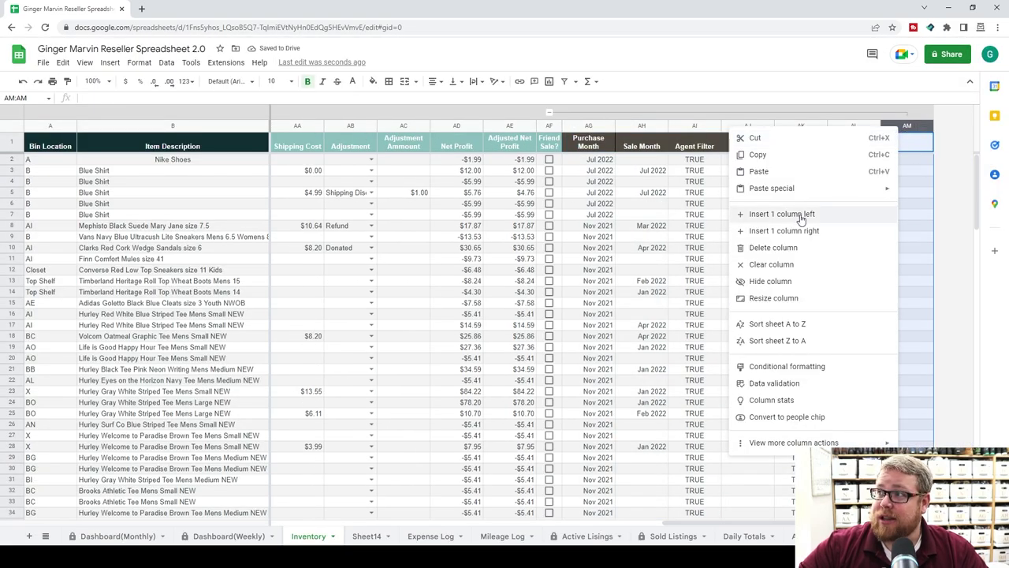
click(817, 232)
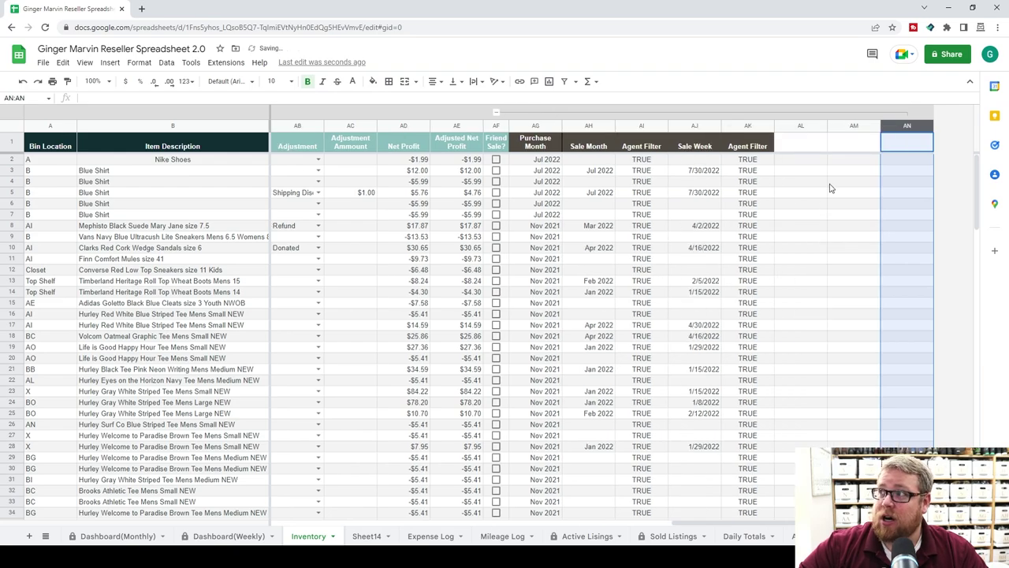
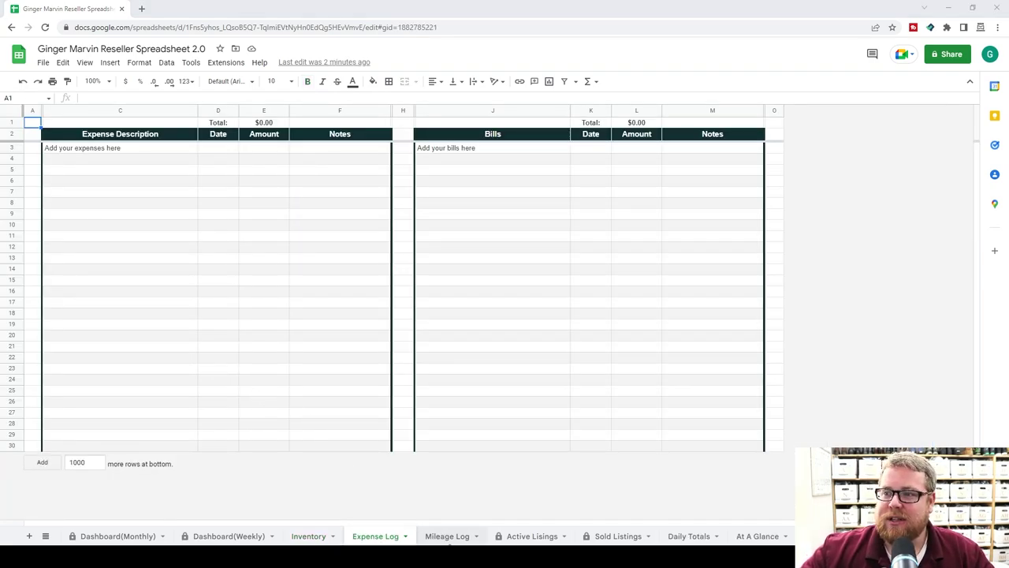
Step: Log 'Amazon Mailers' in C3 dated 7/28/2022 for $39.50, then verify the E1 total
click(104, 153)
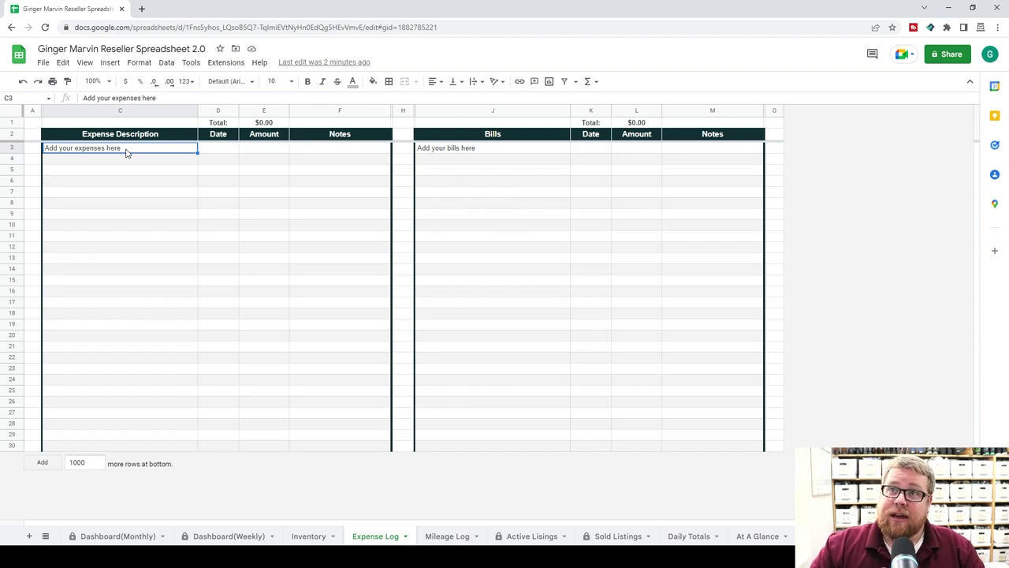
text(Amaz)
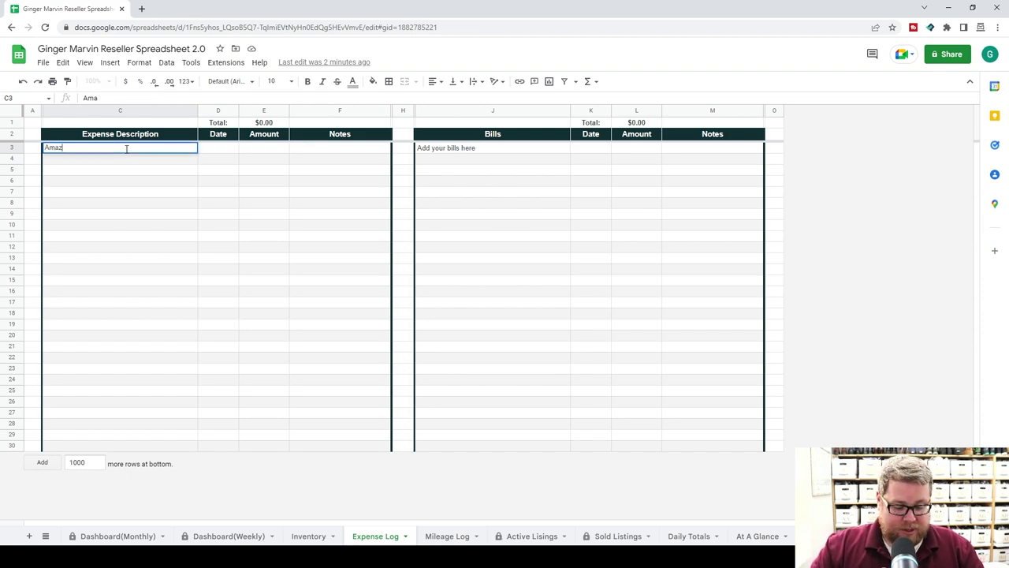
text(on Mailers)
key(Tab)
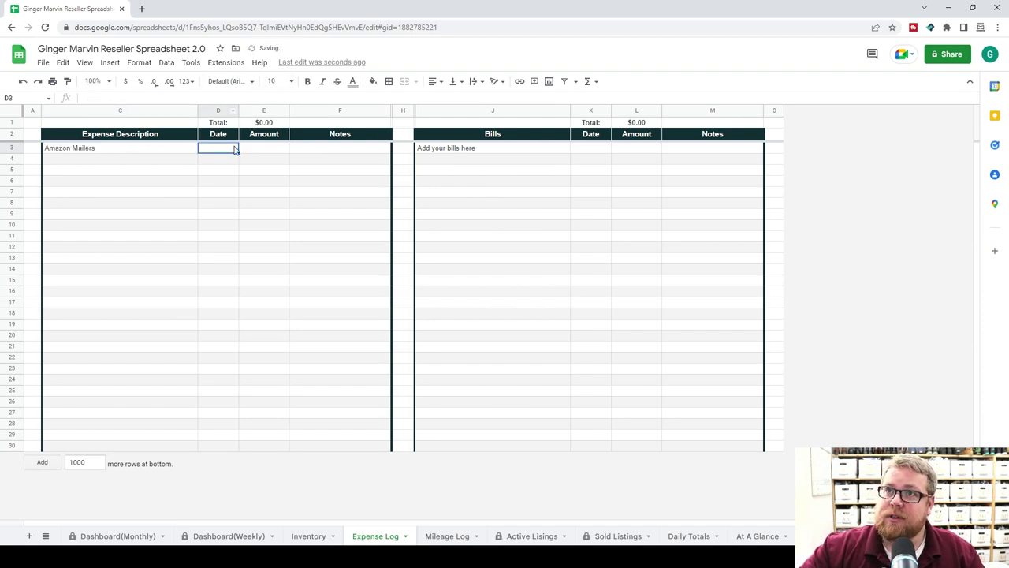
double_click(234, 148)
click(230, 232)
click(270, 149)
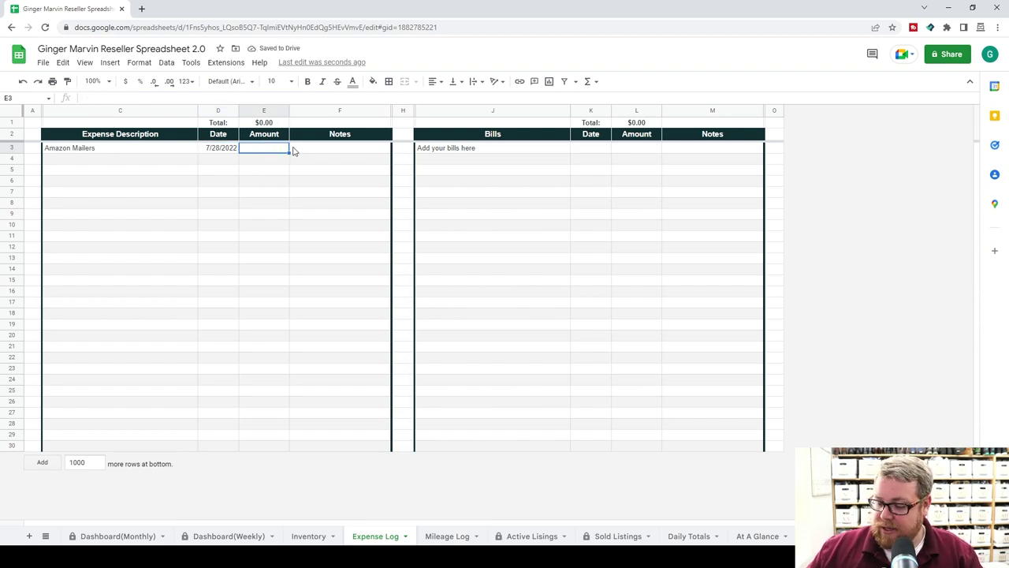
text(39.50)
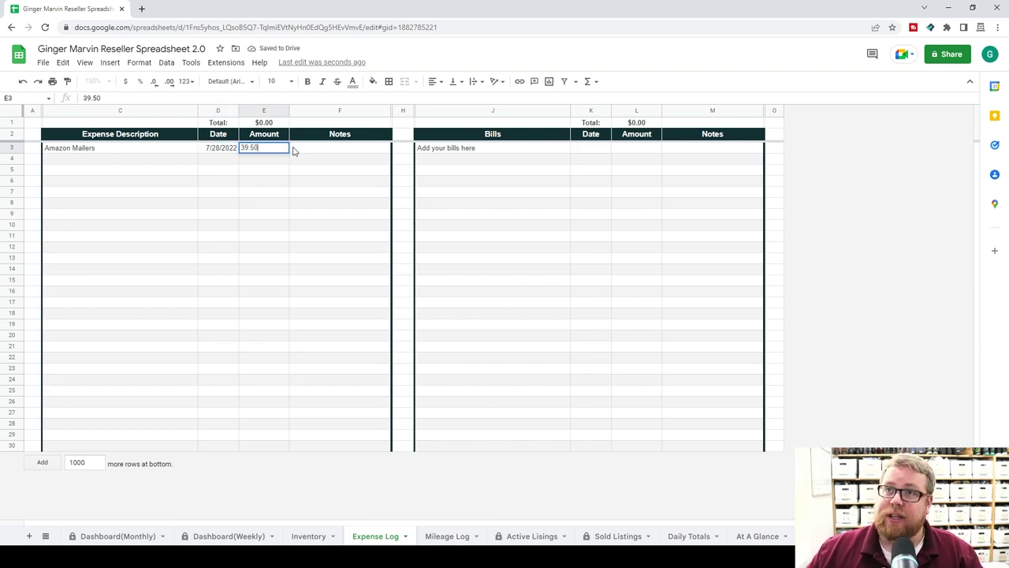
key(Return)
key(Return)
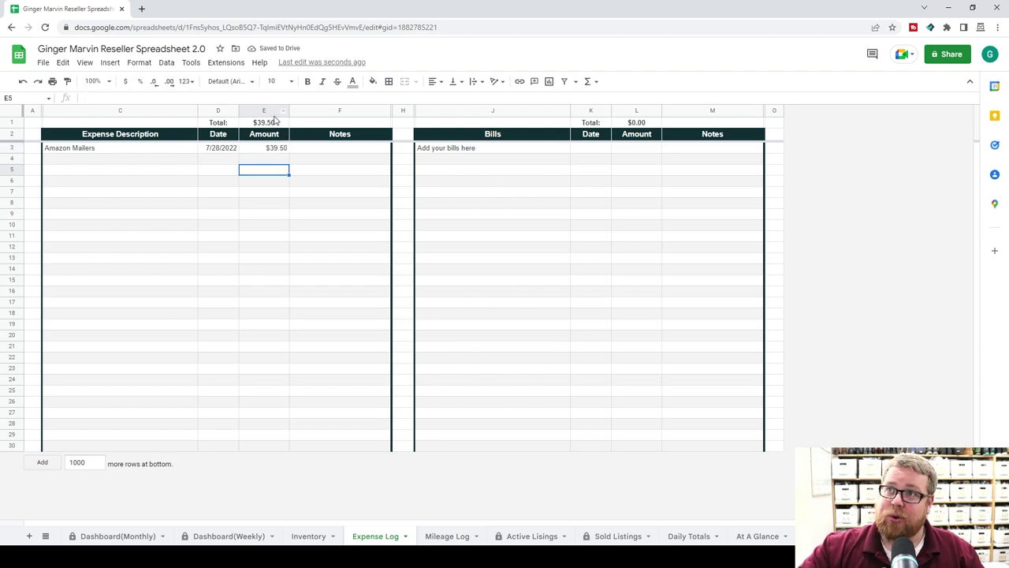
click(270, 149)
click(264, 122)
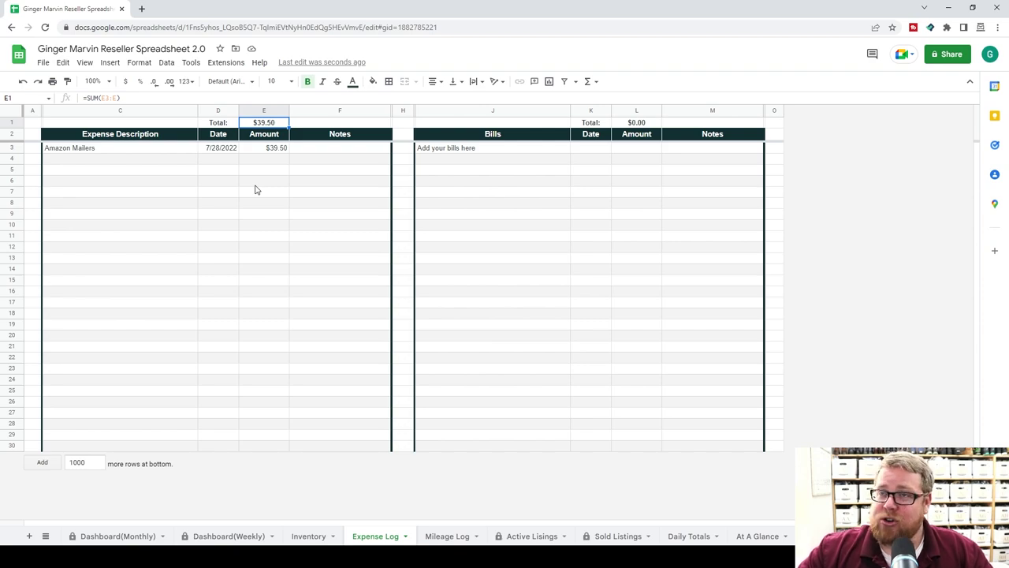
Step: Replace the J3 placeholder with ListPerfectly dated 7/1/2022 and copy the name down
click(599, 158)
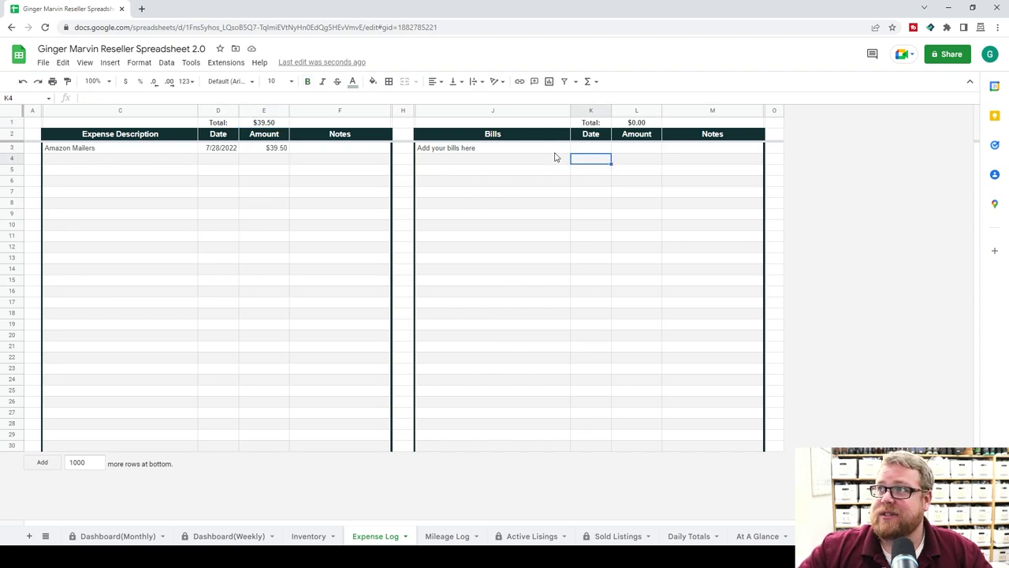
double_click(514, 149)
key(BackSpace)
key(BackSpace)
key(BackSpace)
key(BackSpace)
key(BackSpace)
key(BackSpace)
key(BackSpace)
key(BackSpace)
key(BackSpace)
key(BackSpace)
key(BackSpace)
key(BackSpace)
key(BackSpace)
key(BackSpace)
key(BackSpace)
key(BackSpace)
key(BackSpace)
key(BackSpace)
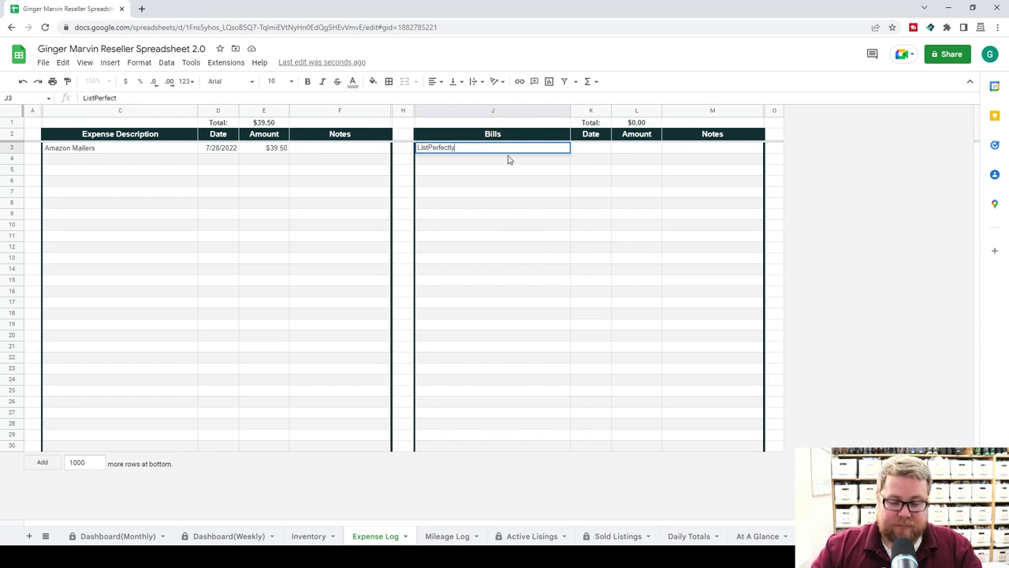
key(Tab)
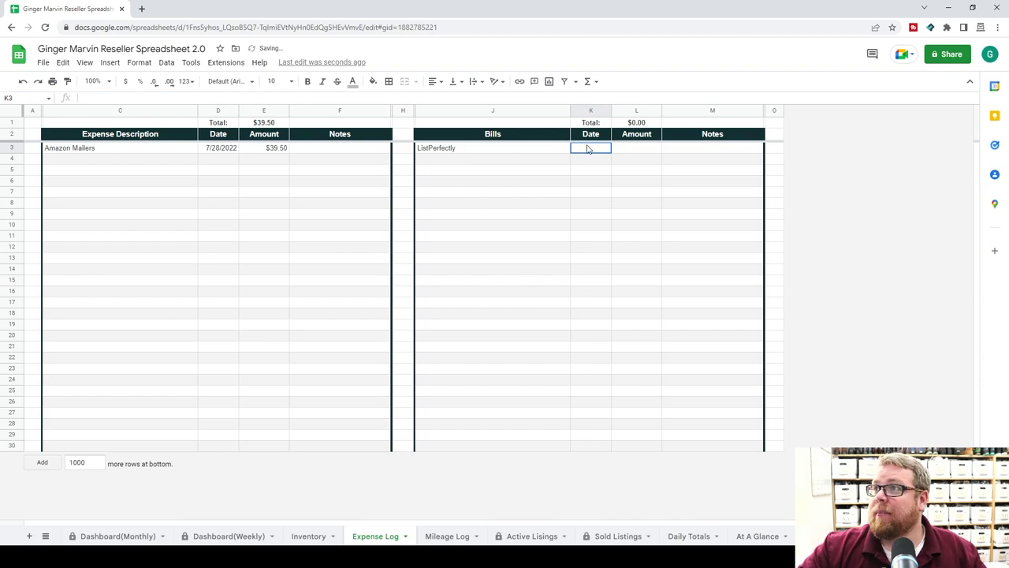
double_click(588, 145)
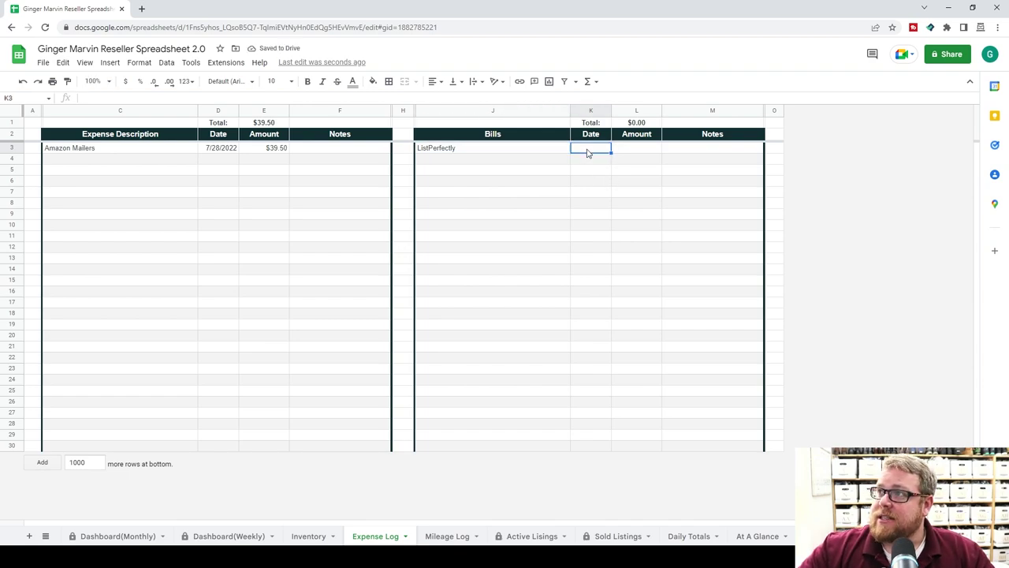
double_click(590, 149)
click(616, 191)
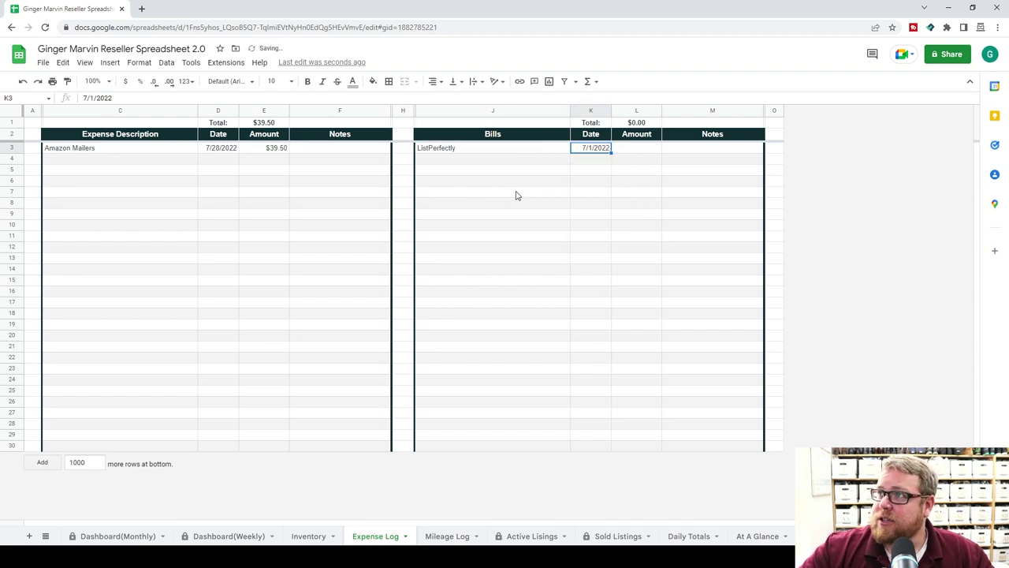
click(521, 149)
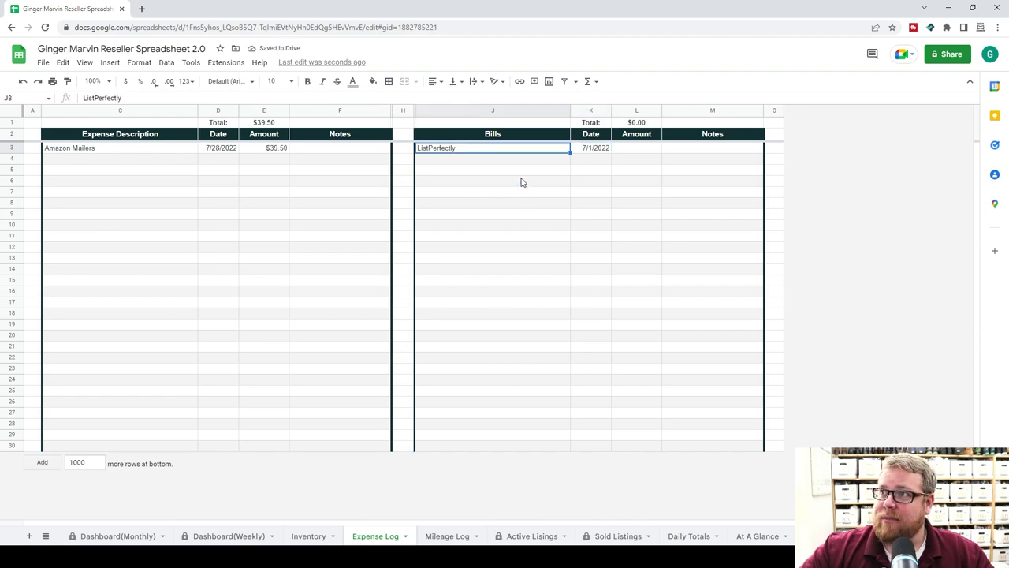
drag(569, 153, 601, 189)
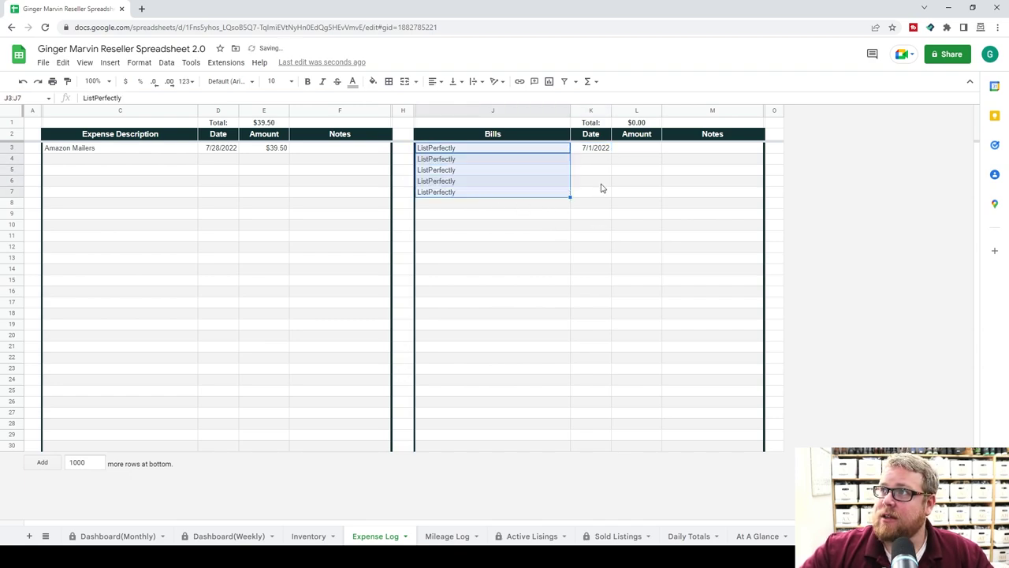
Step: Date the second bill 6/1/2022 and extend the monthly dates down the column
double_click(603, 162)
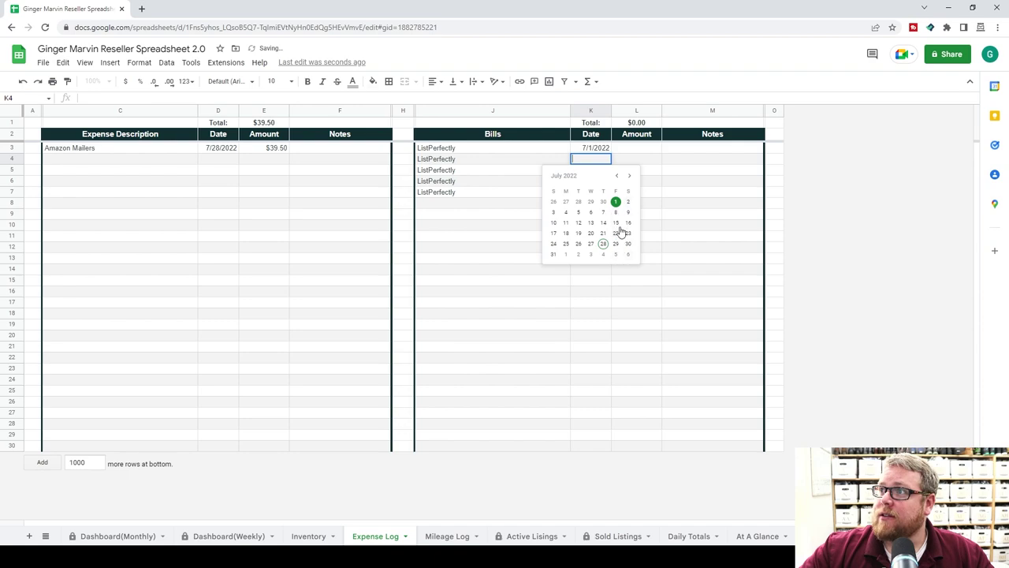
click(616, 175)
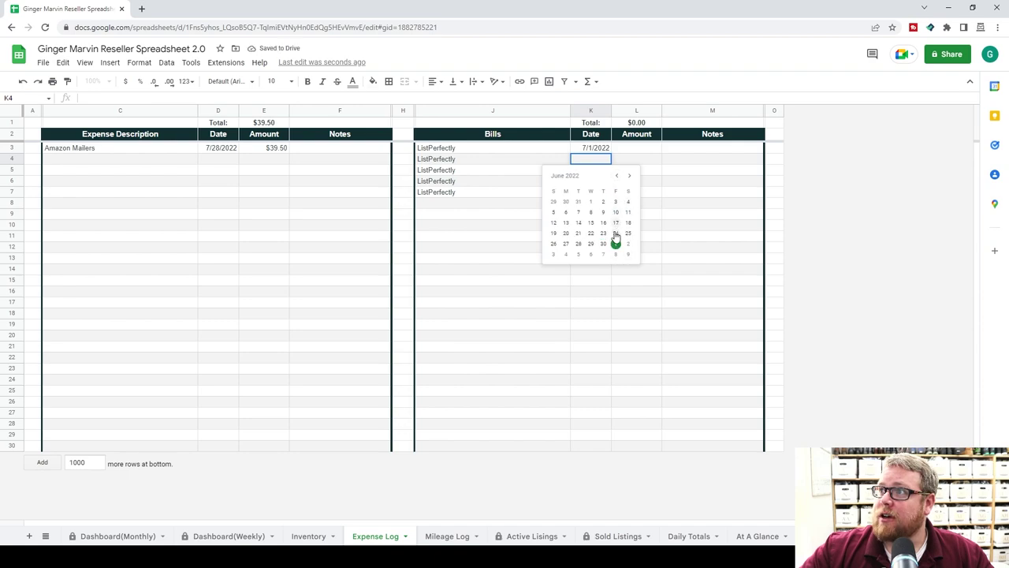
click(591, 202)
drag(597, 149, 610, 197)
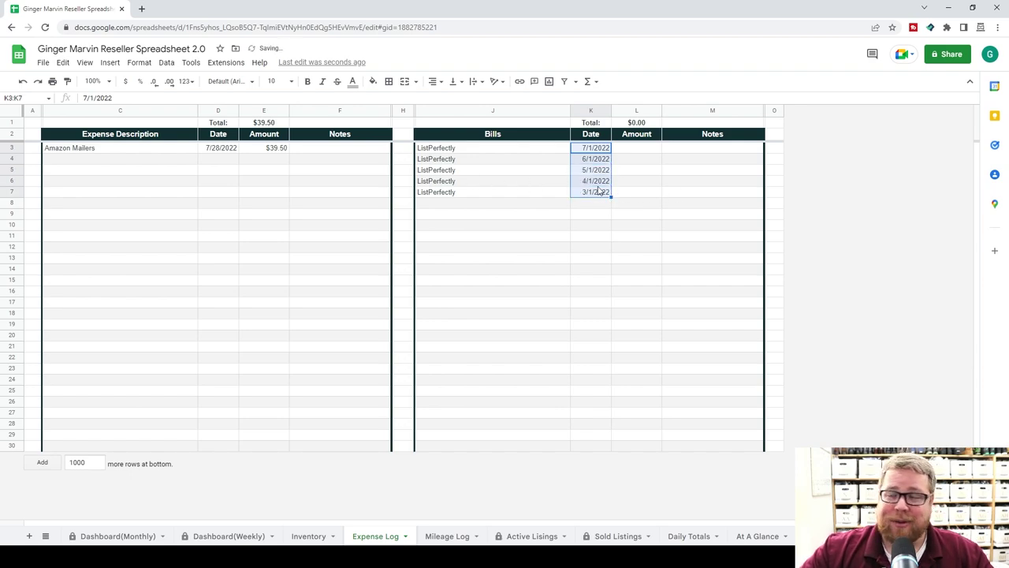
click(657, 194)
Step: Enter 70 as the bill amounts and fill the bill rows down through 1/1/2022
click(643, 151)
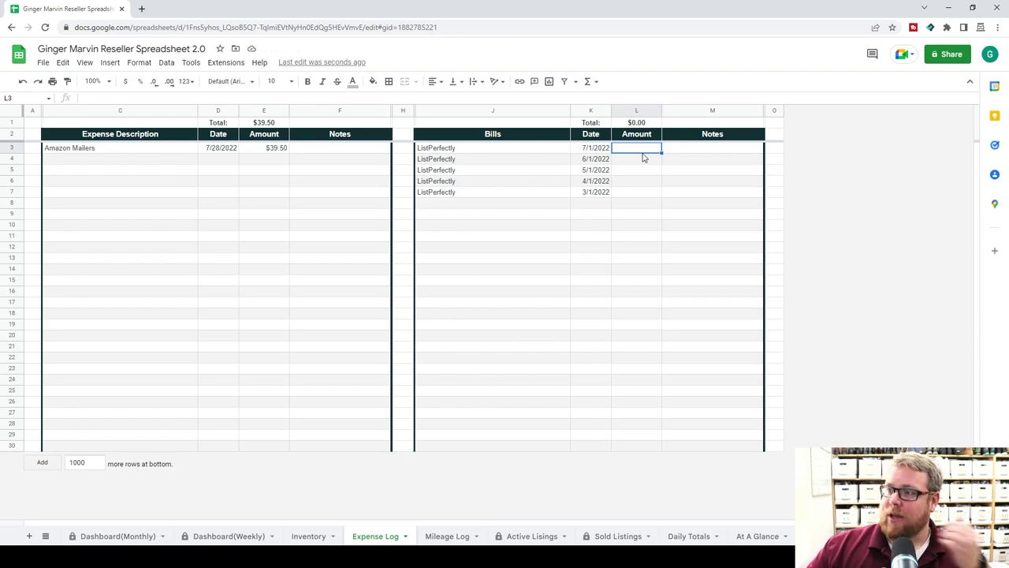
text(7)
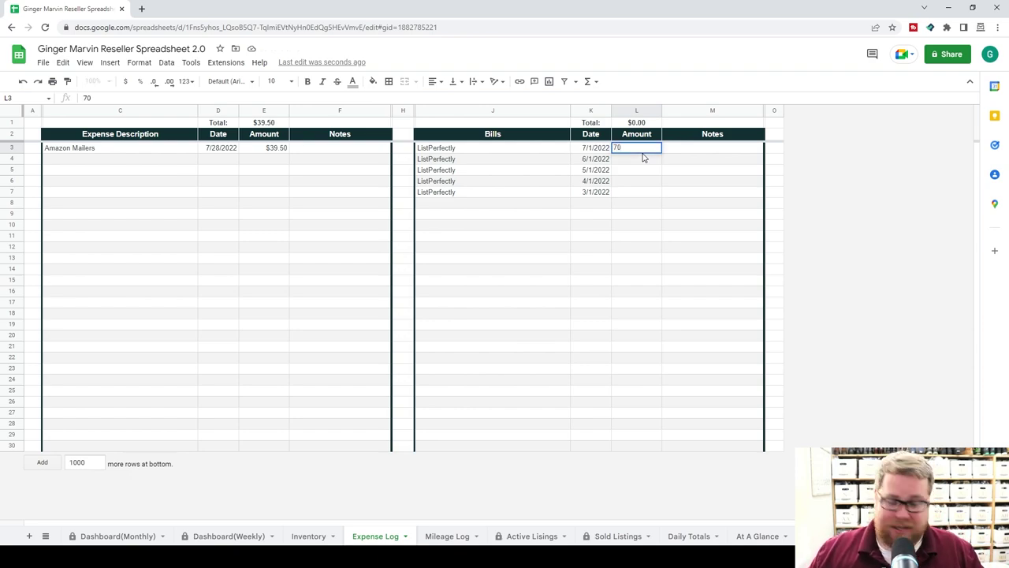
text(0)
key(Return)
text(70)
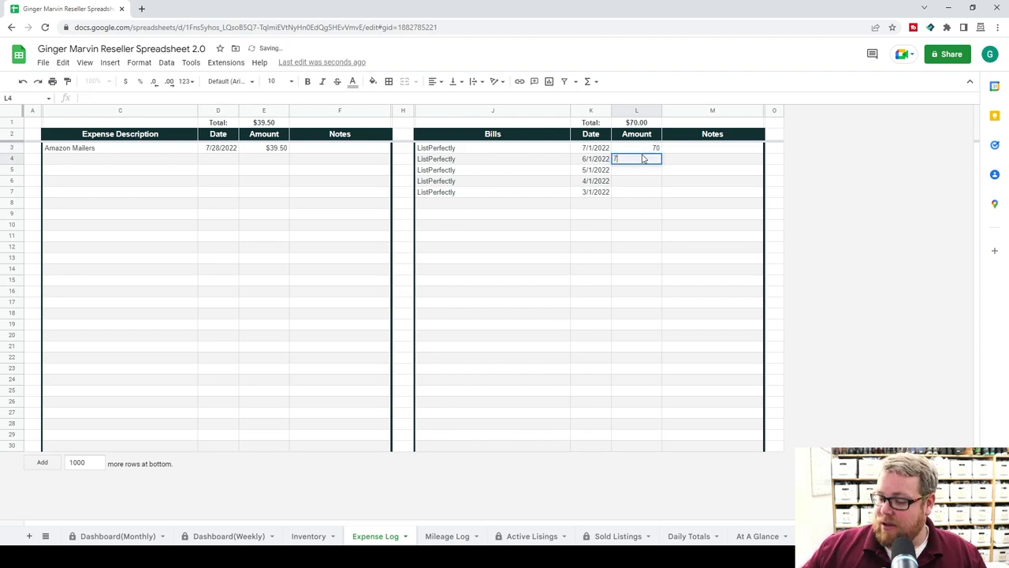
key(Tab)
drag(643, 150, 662, 193)
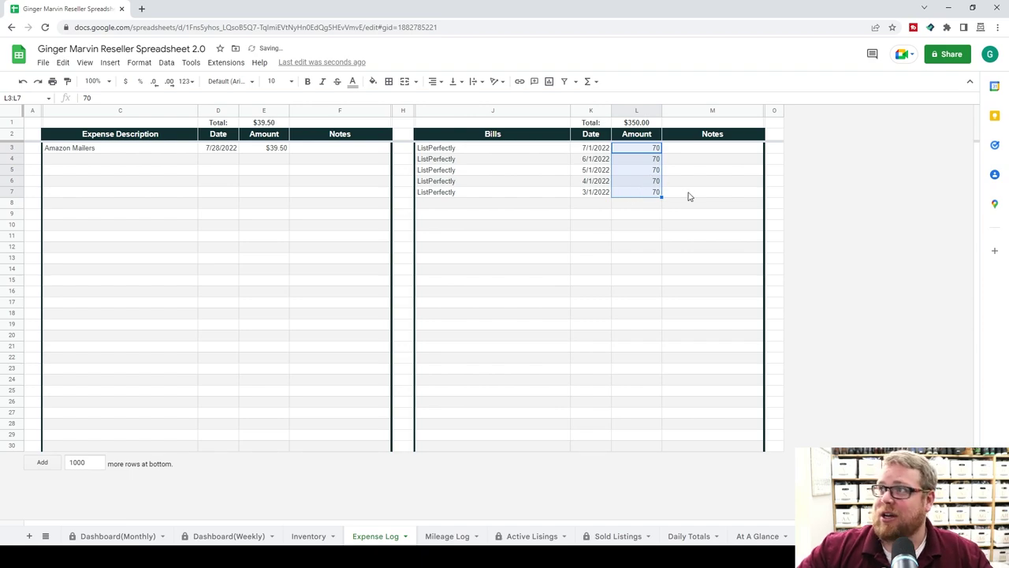
click(691, 155)
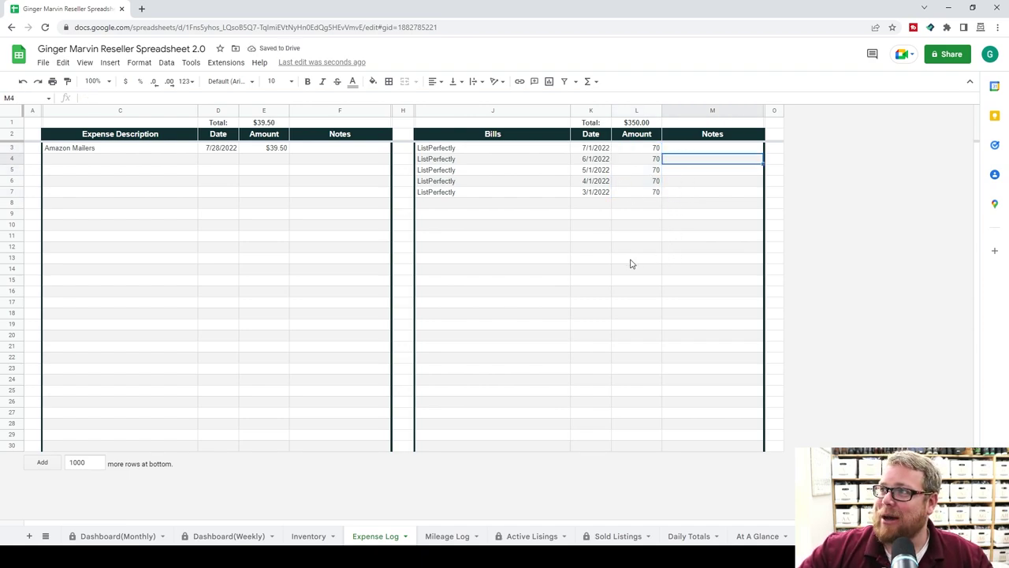
drag(452, 151, 662, 219)
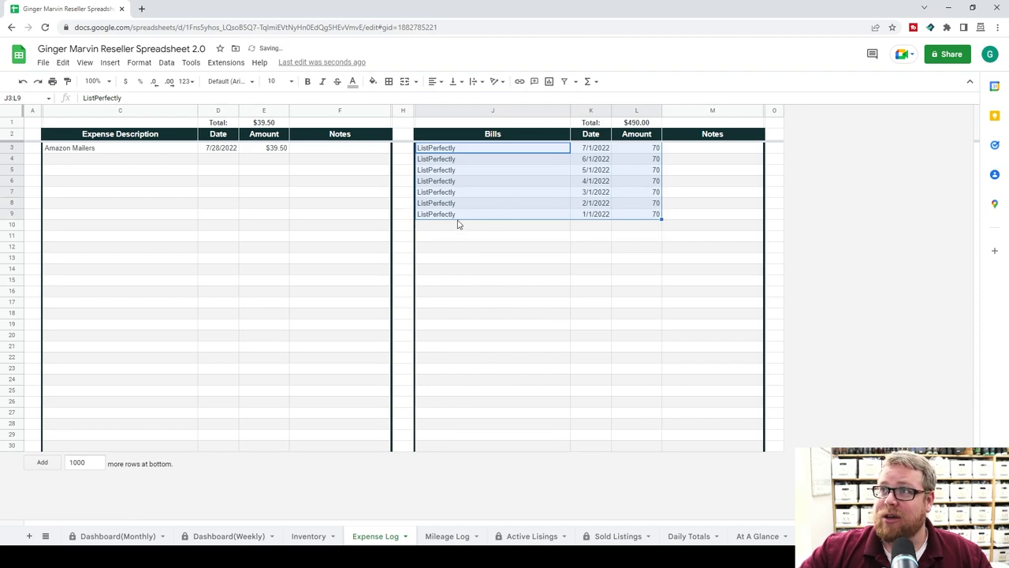
click(621, 294)
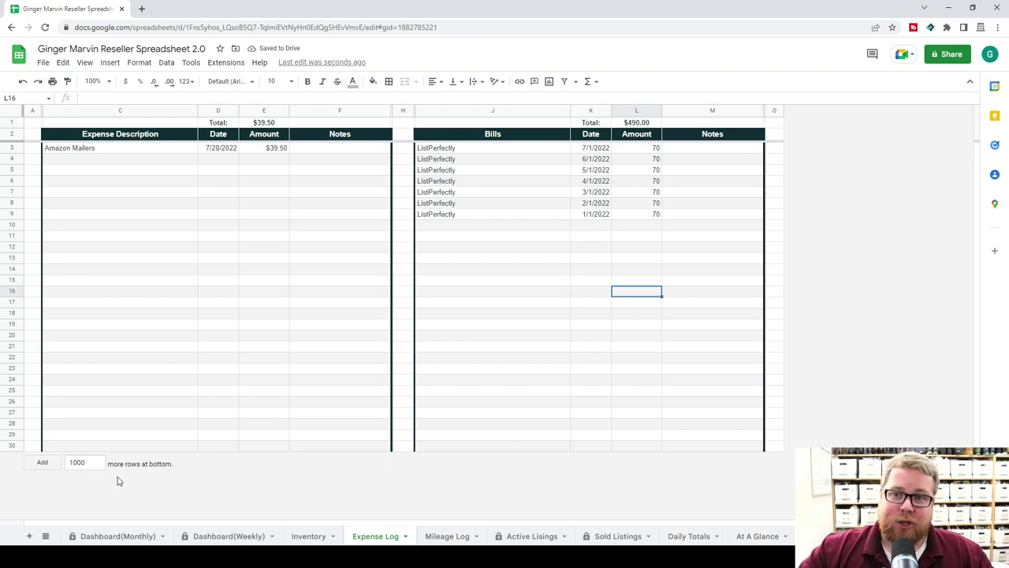
Step: Add 10 more rows to the Expense Log and recheck the E1 expense total
drag(91, 463, 48, 465)
text(1)
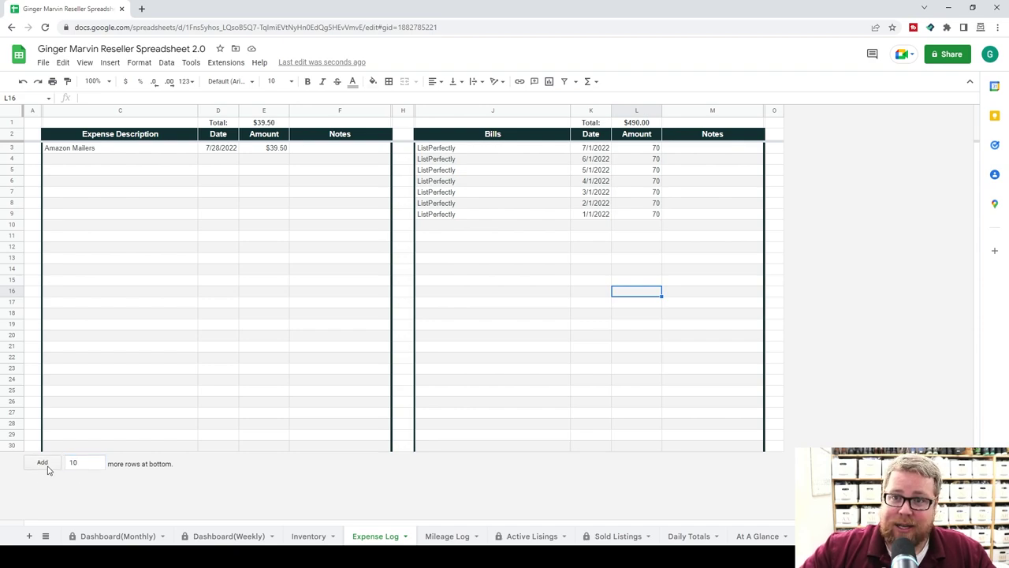
click(42, 463)
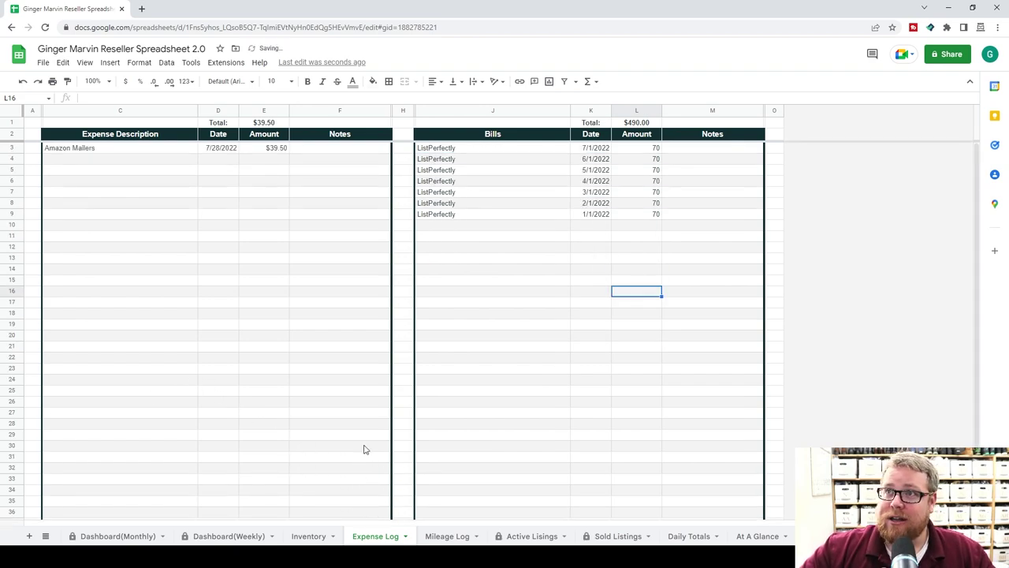
scroll(363, 441, up, 2)
click(264, 147)
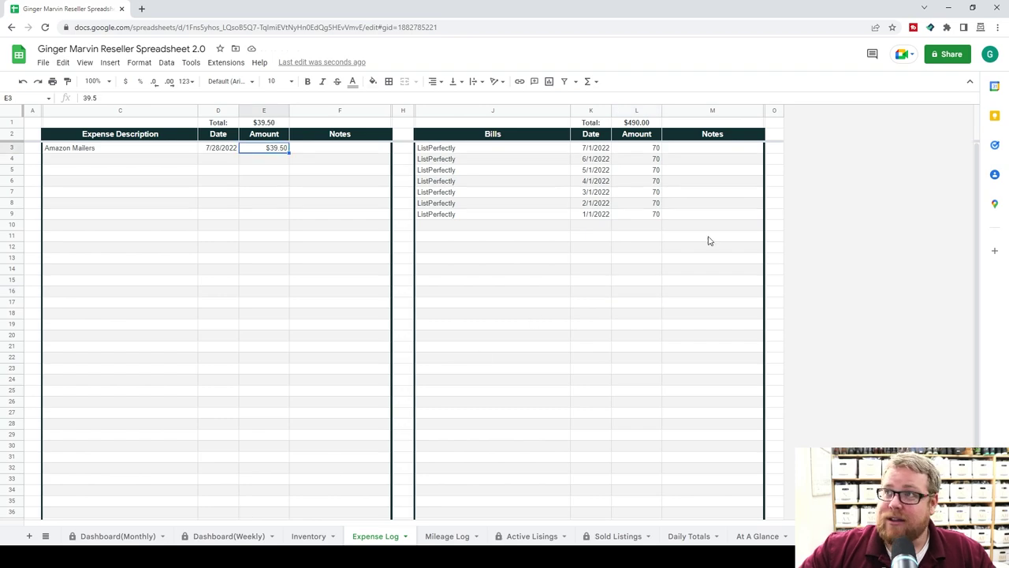
click(264, 122)
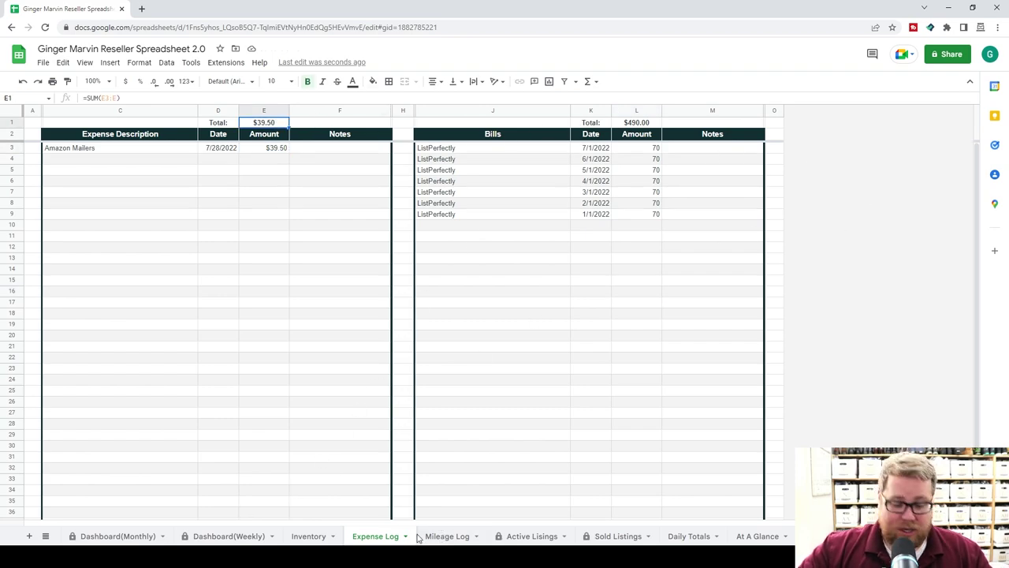
Step: Search the sheet for 'list', then close the Find box
key(ctrl+f)
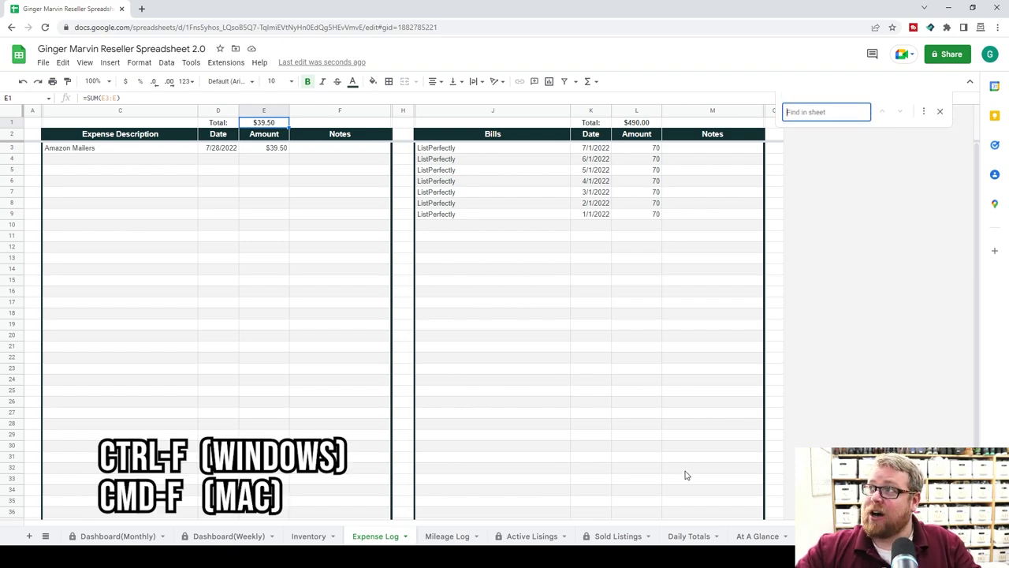
text(list)
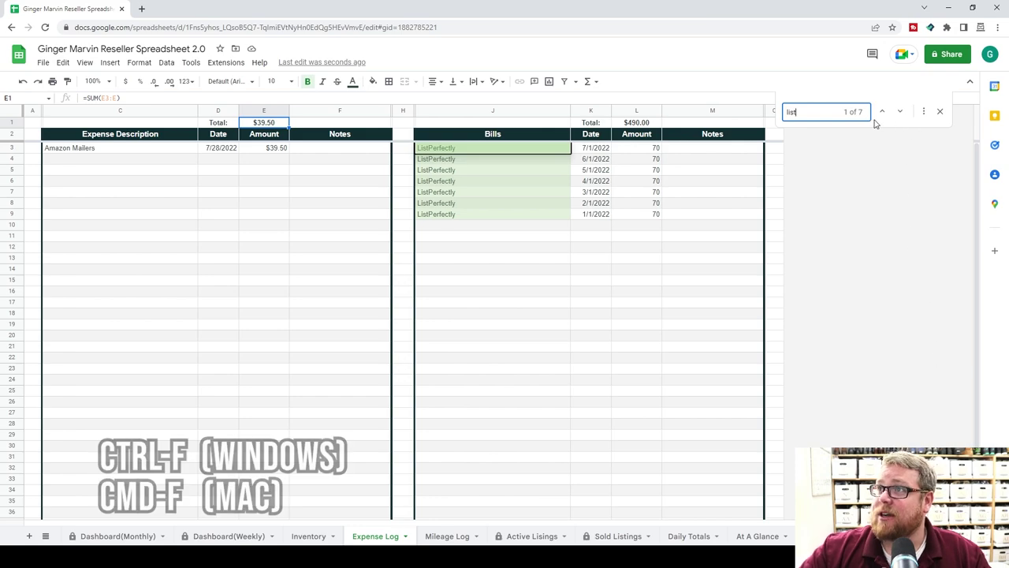
scroll(139, 250, down, 5)
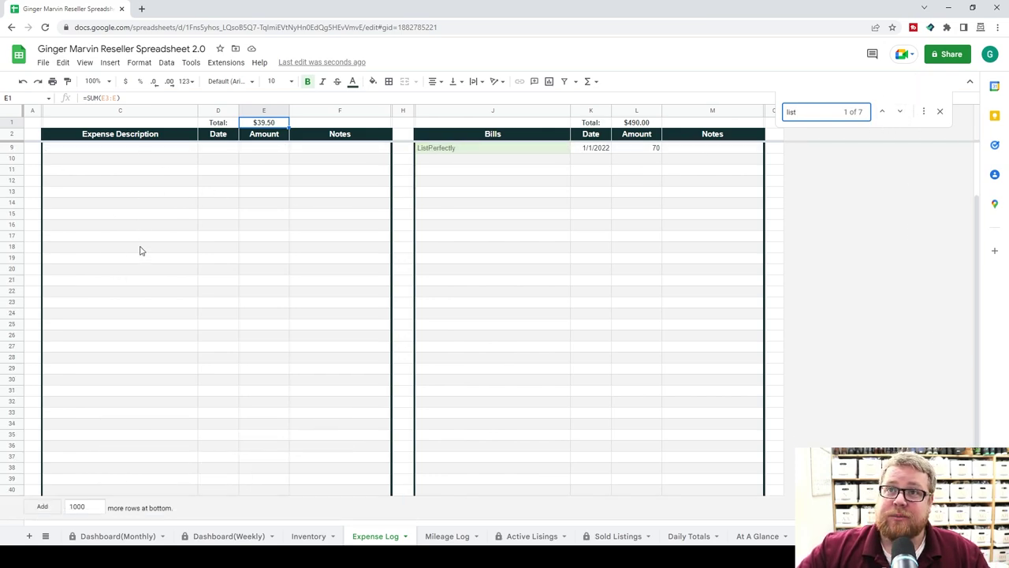
scroll(228, 416, up, 5)
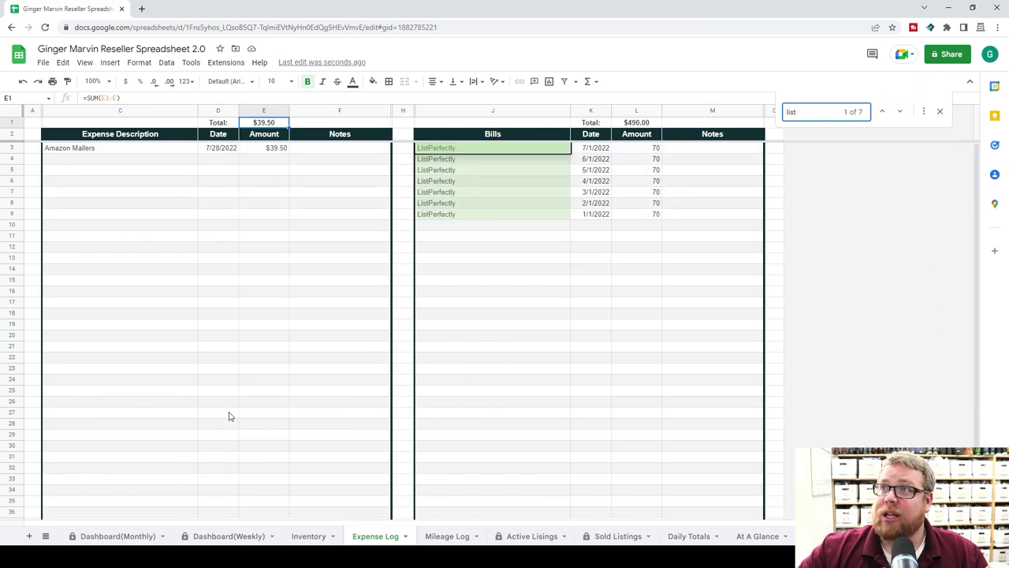
click(940, 112)
click(443, 537)
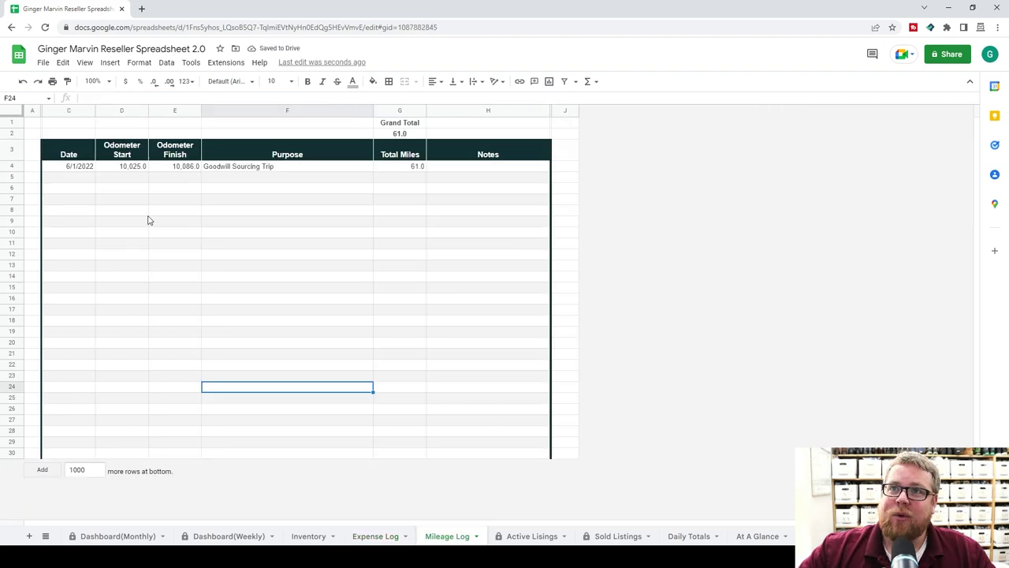
click(88, 177)
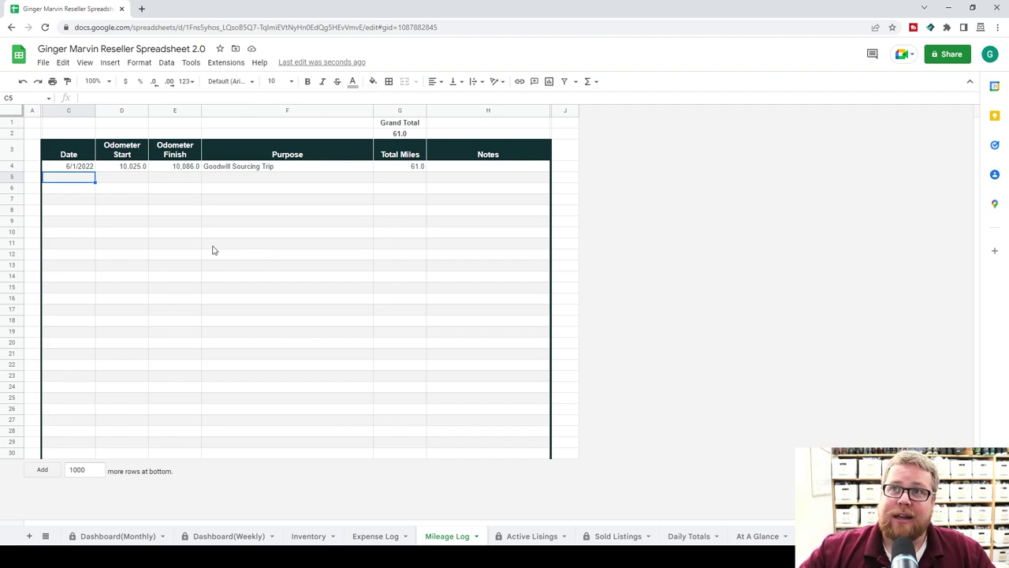
click(266, 124)
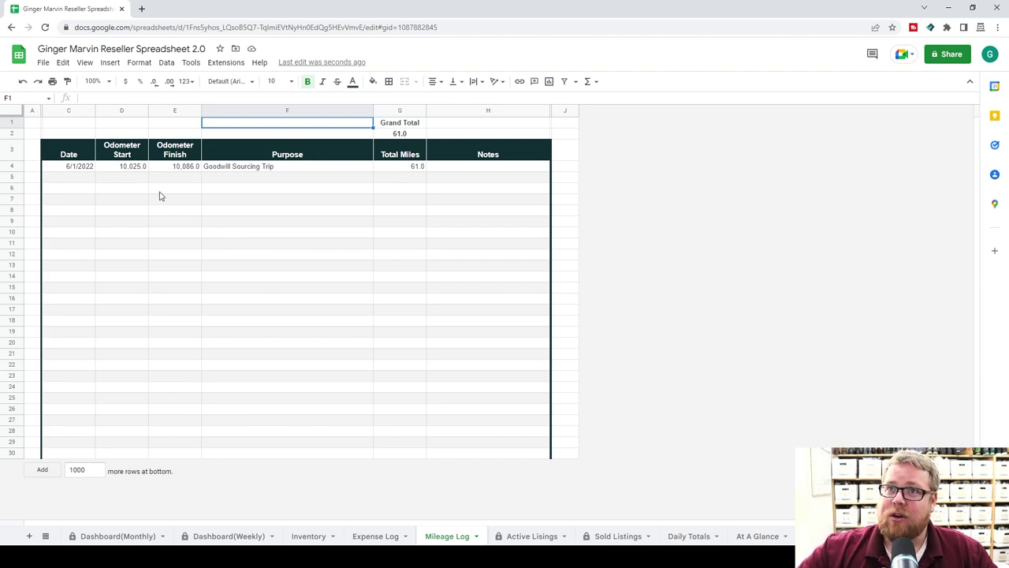
click(108, 193)
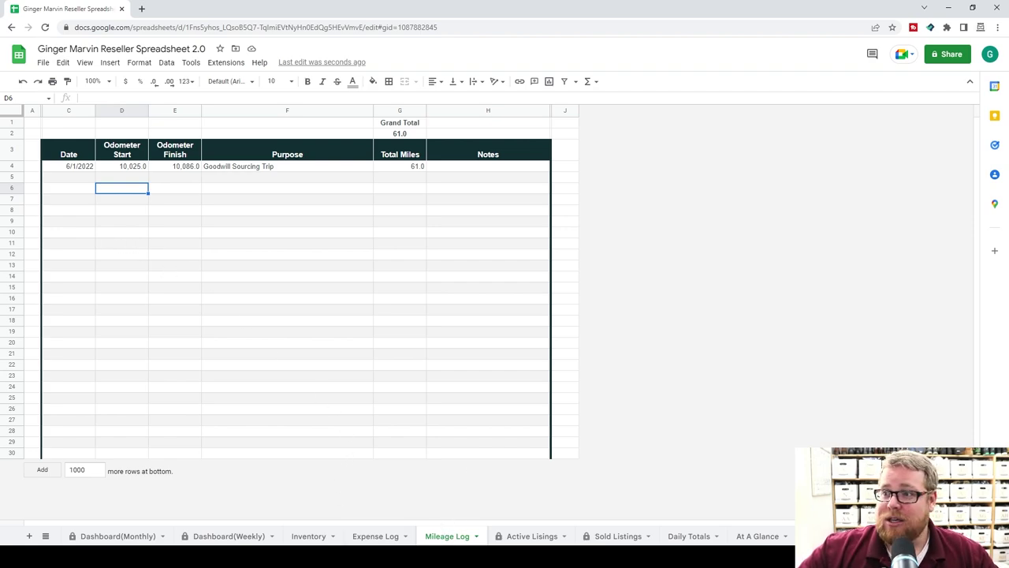
scroll(426, 532, right, 3)
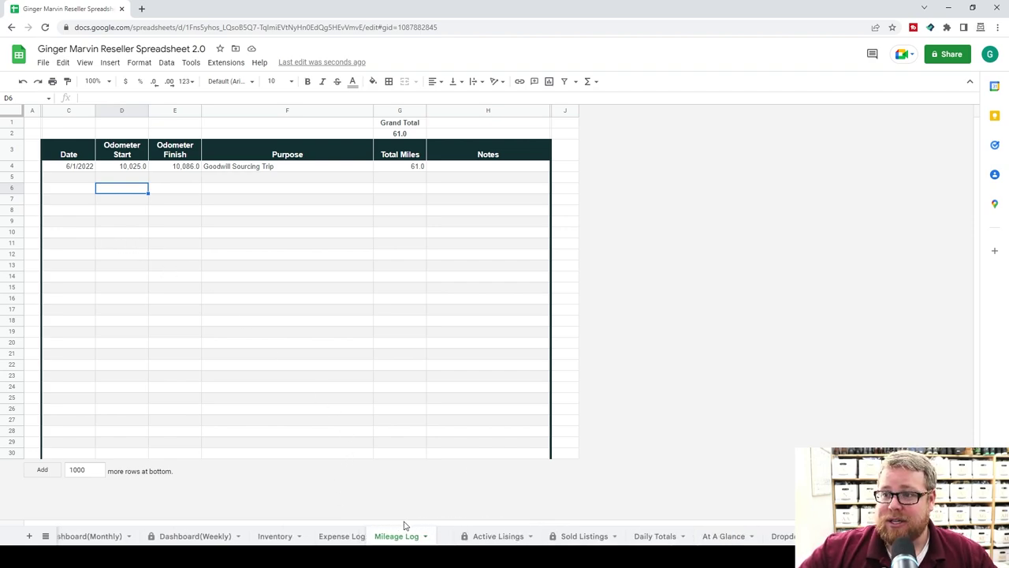
Step: Bring up the Active Listings sheet and look over its listing cells
click(293, 404)
click(498, 535)
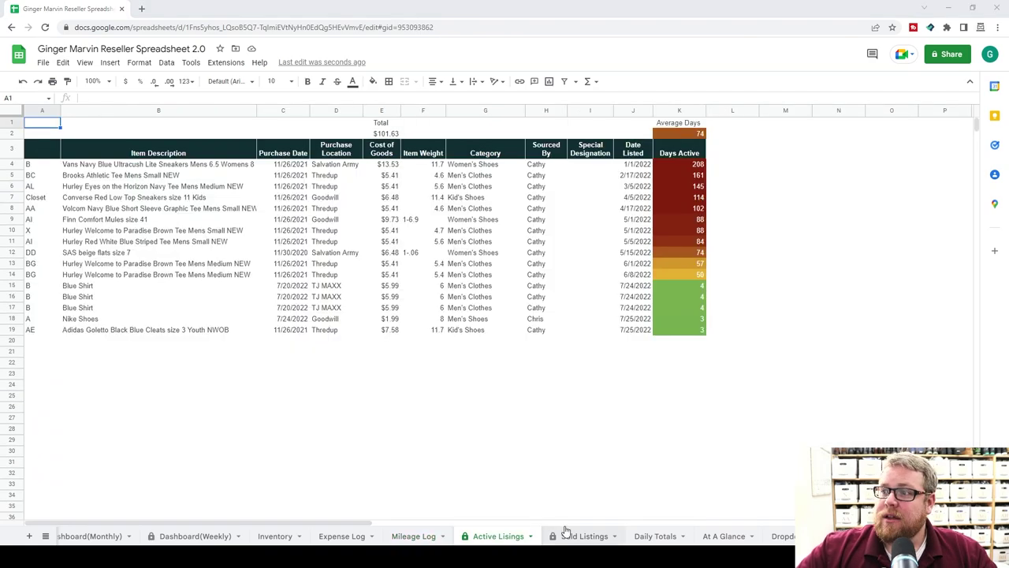
drag(339, 524, 362, 524)
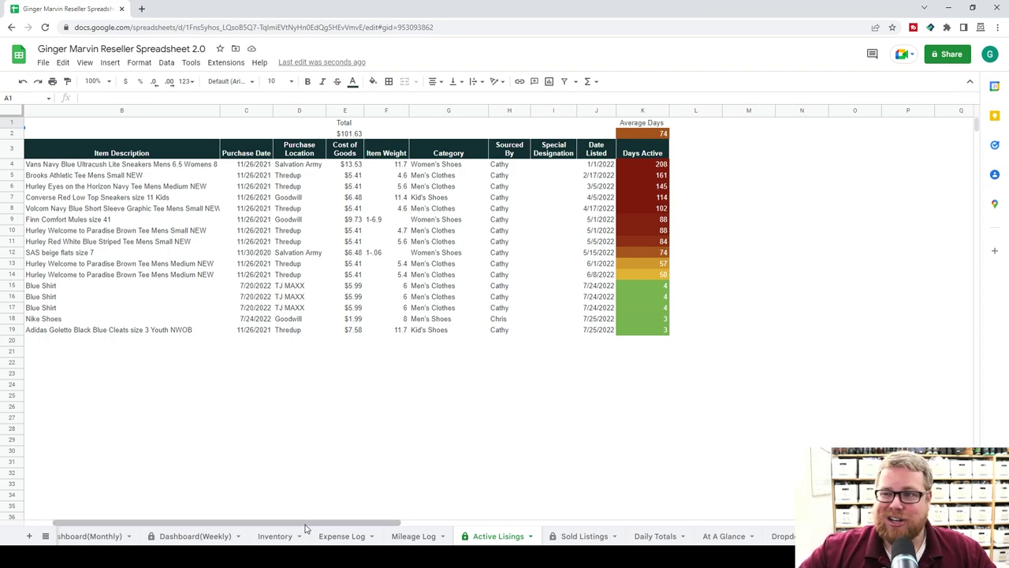
drag(306, 524, 276, 523)
click(379, 374)
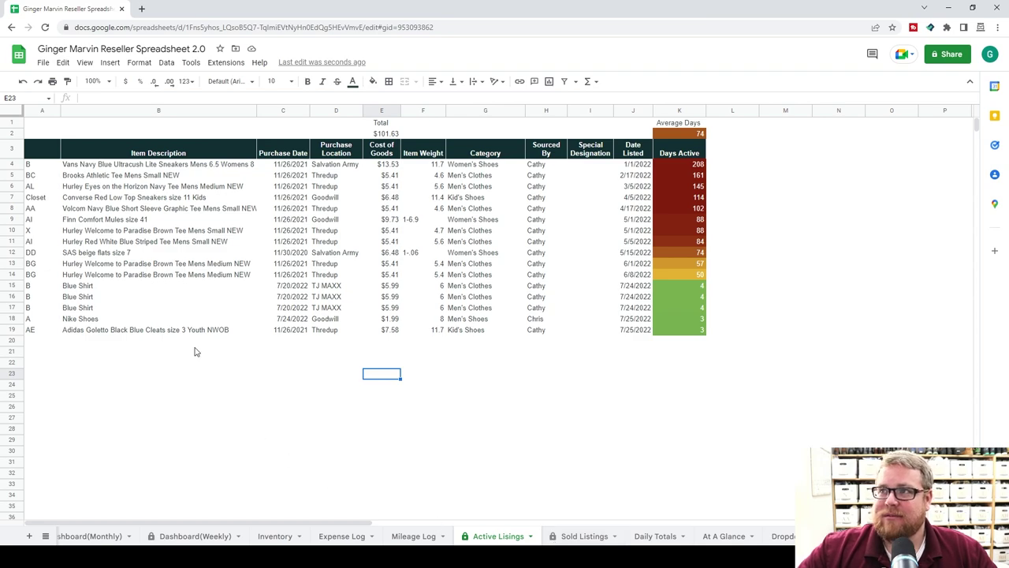
key(ctrl+z)
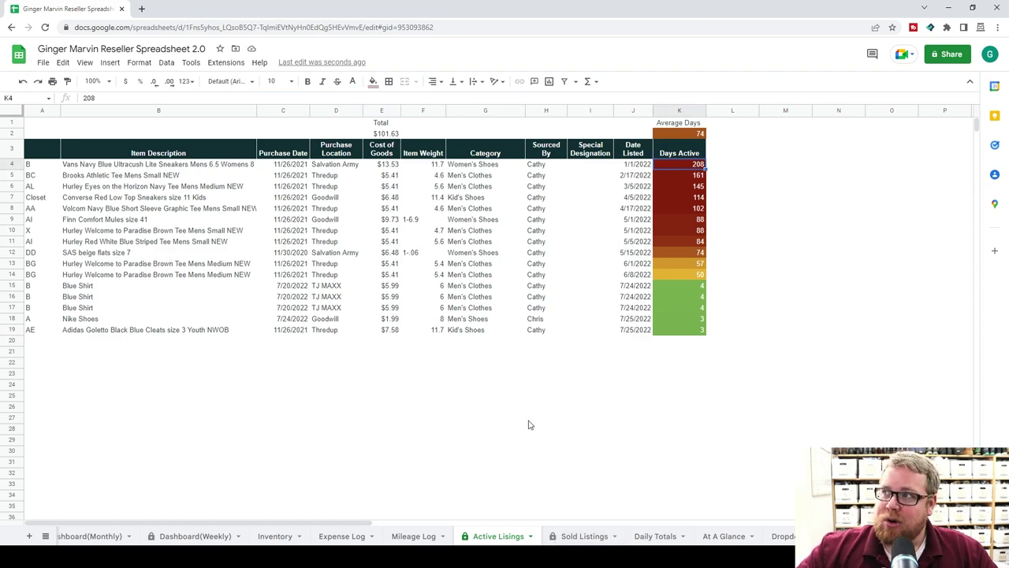
click(529, 421)
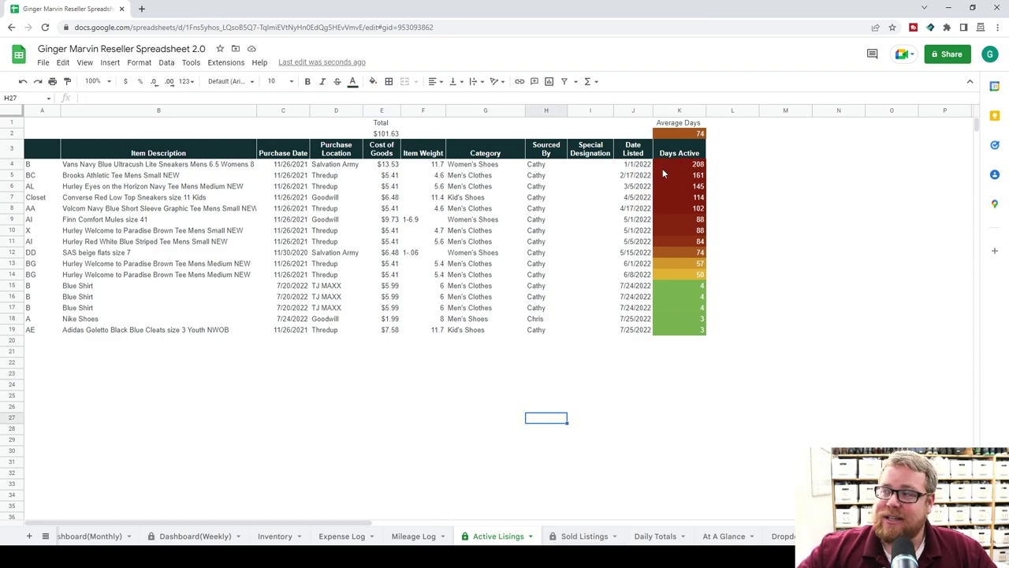
Step: Inspect Days Active values K4:K20, including 161 in K5, plus the Vans sneakers' $13.53 cost
drag(662, 166, 696, 340)
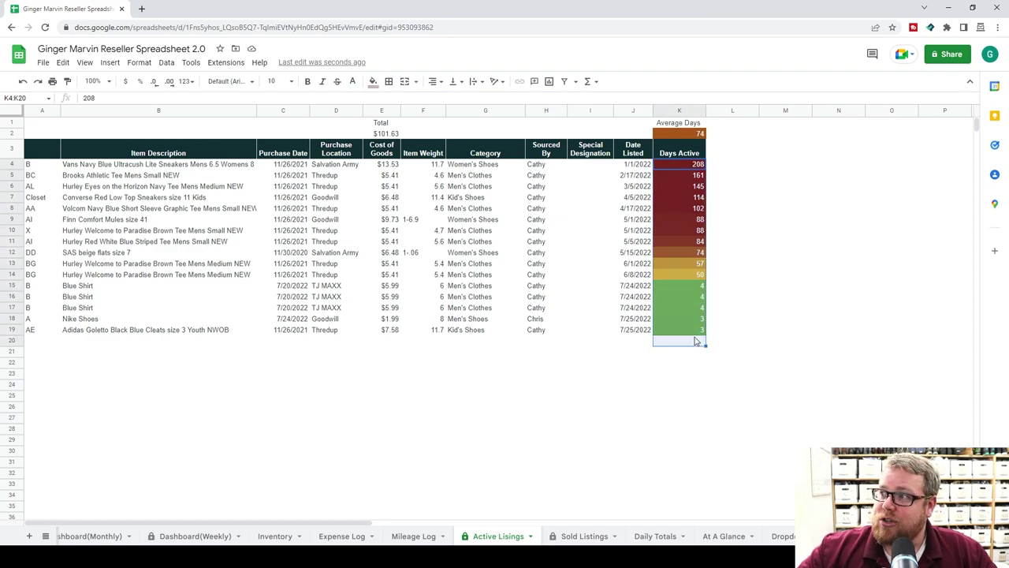
click(796, 152)
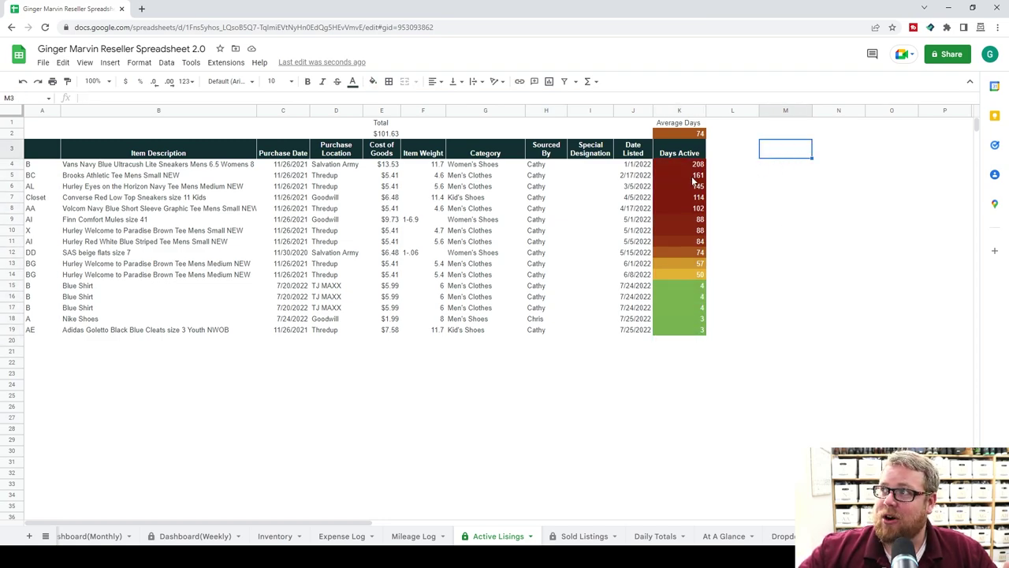
drag(678, 164, 678, 197)
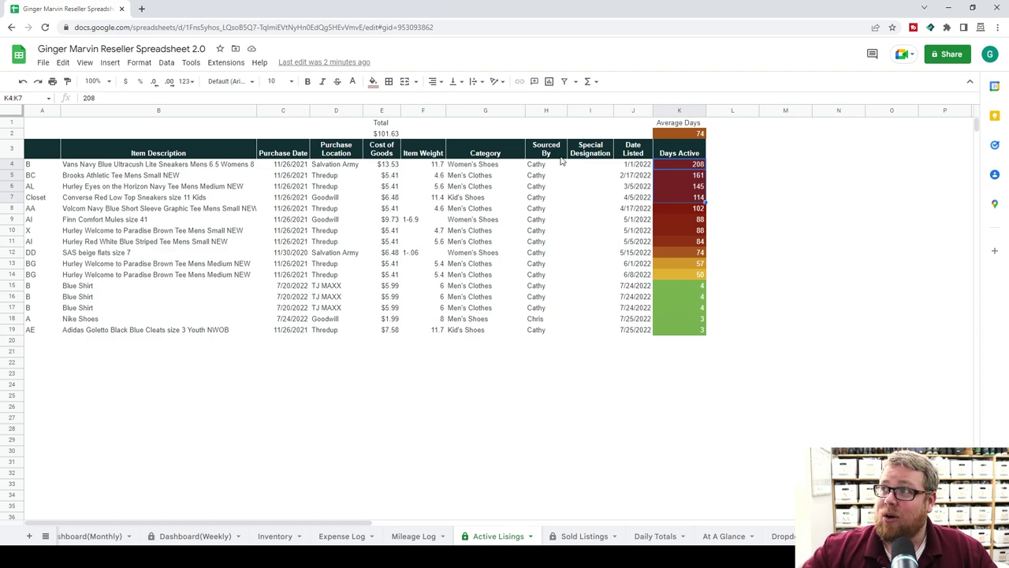
click(689, 171)
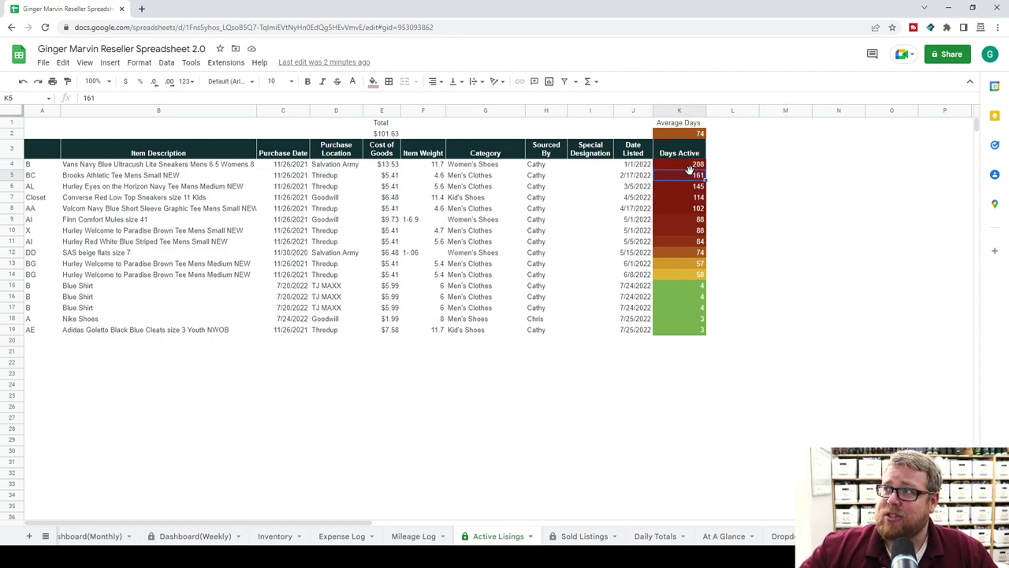
click(76, 165)
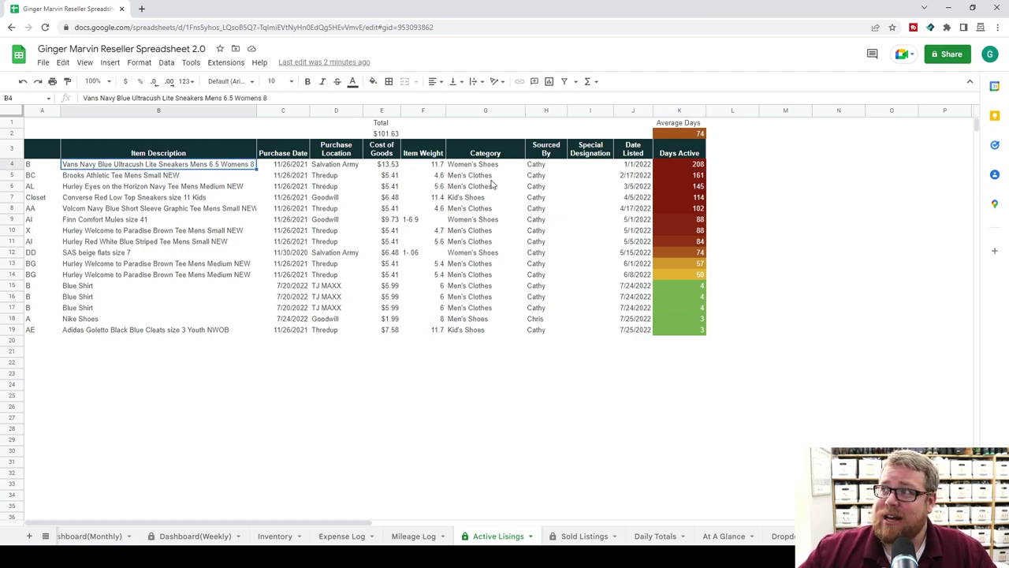
click(388, 167)
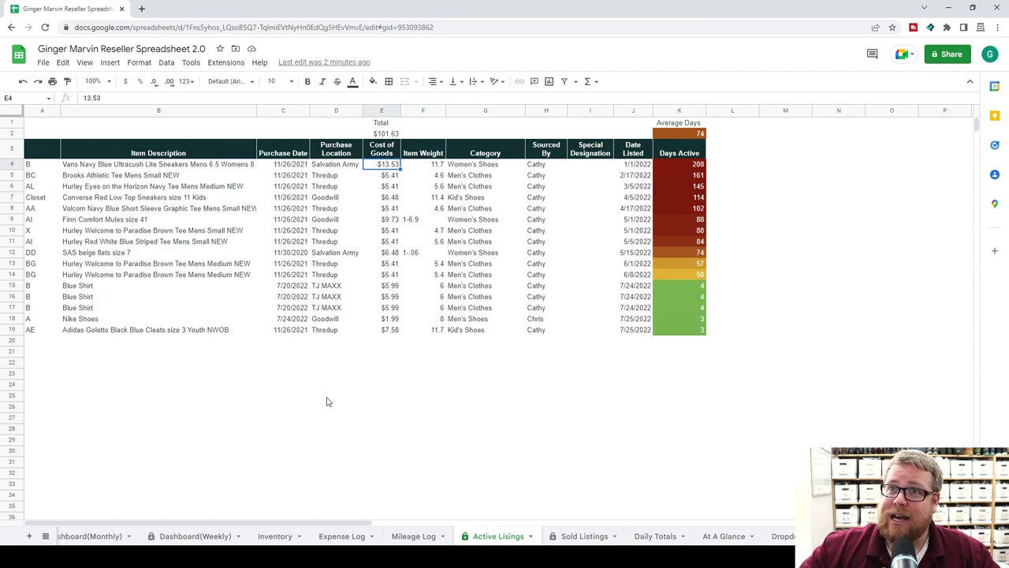
click(634, 351)
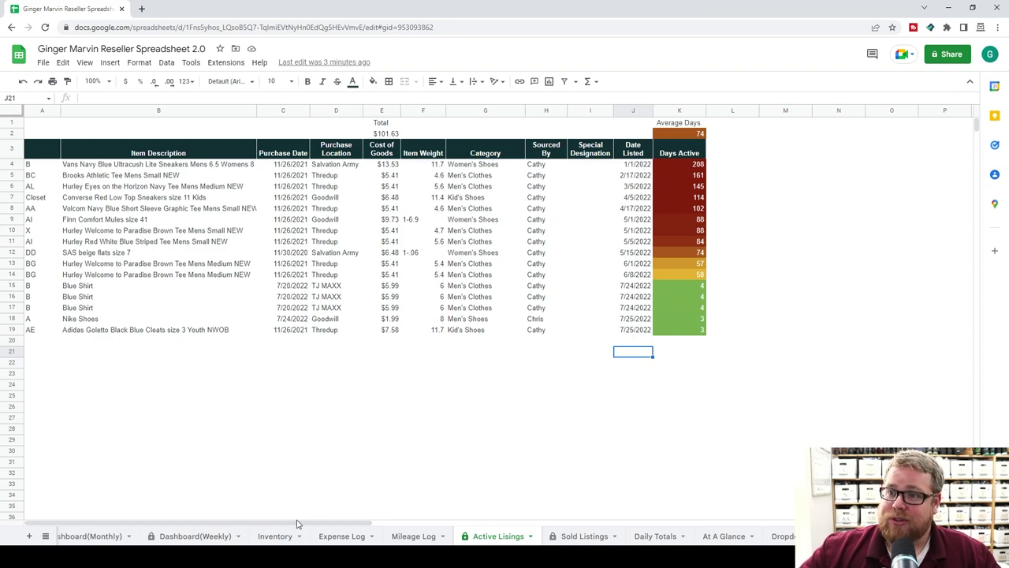
Step: Set the Date Listed in Inventory row 148 to 7/28/2022
click(276, 536)
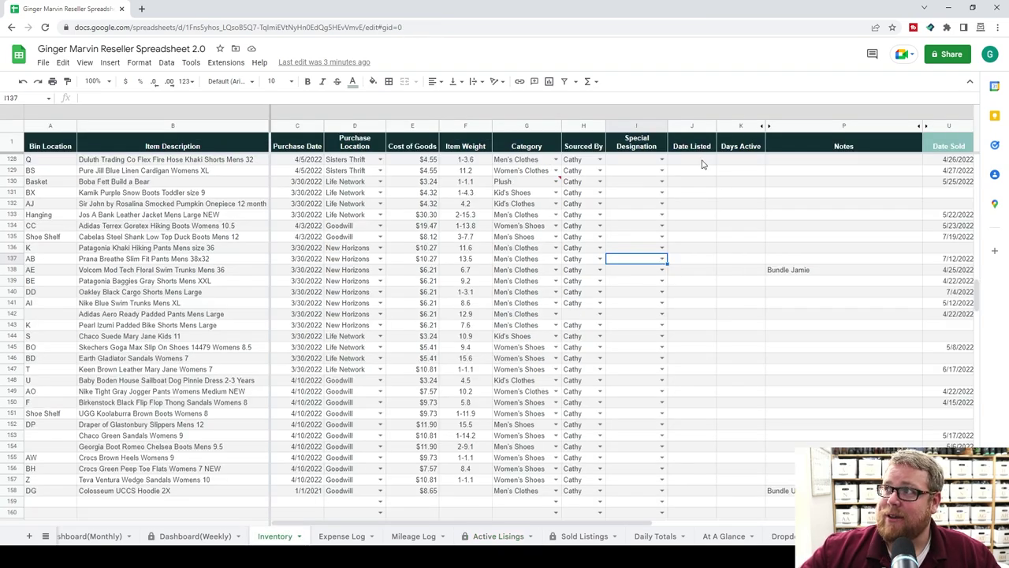
double_click(703, 381)
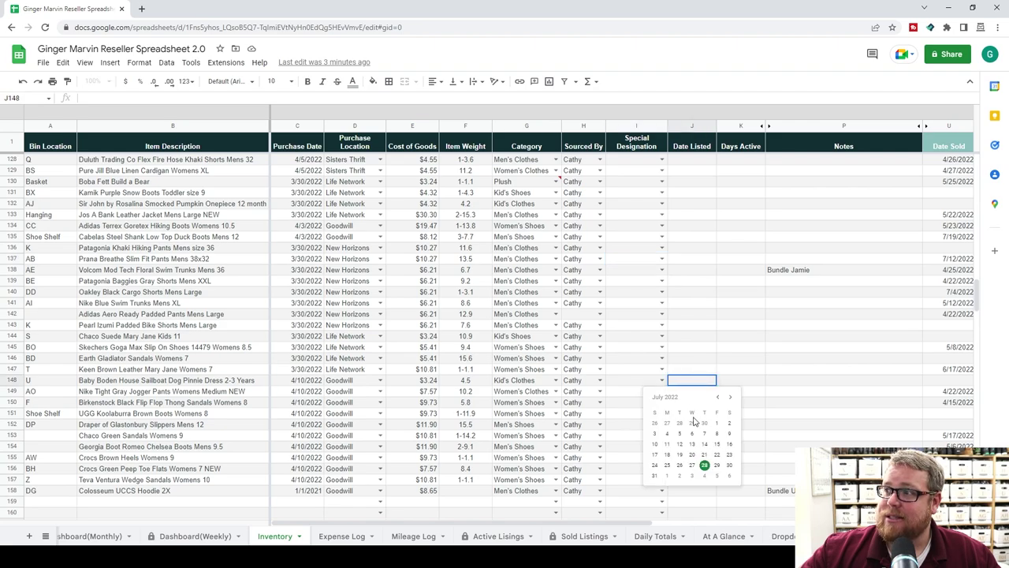
click(705, 465)
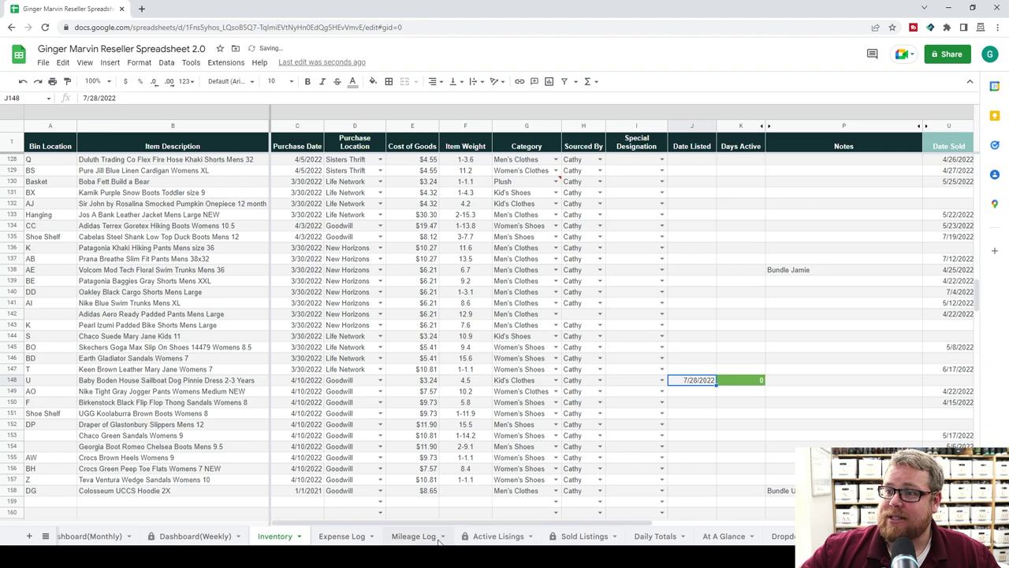
Step: Check the Active Listings Cost of Goods total in E2
click(486, 538)
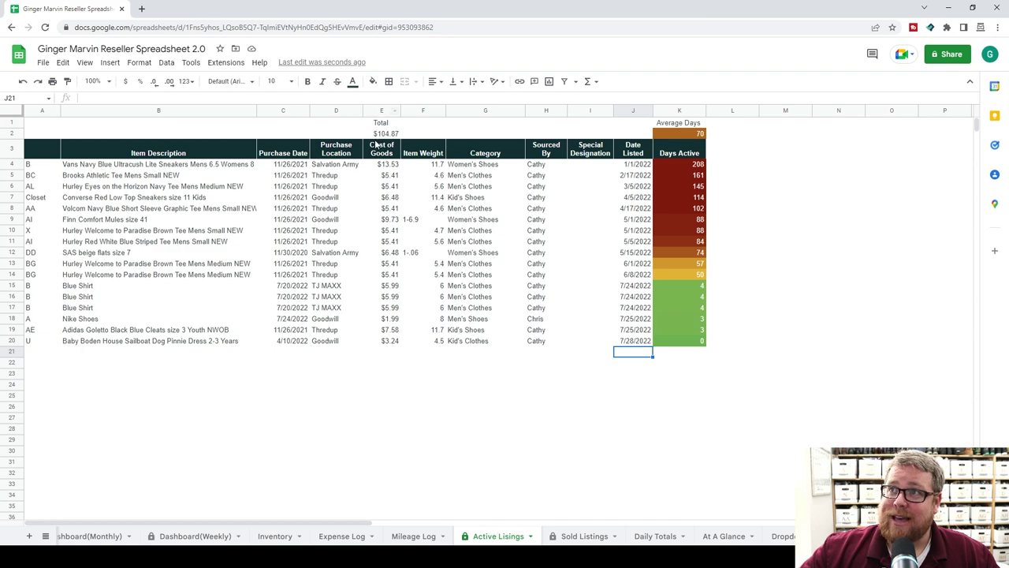
drag(388, 344, 386, 138)
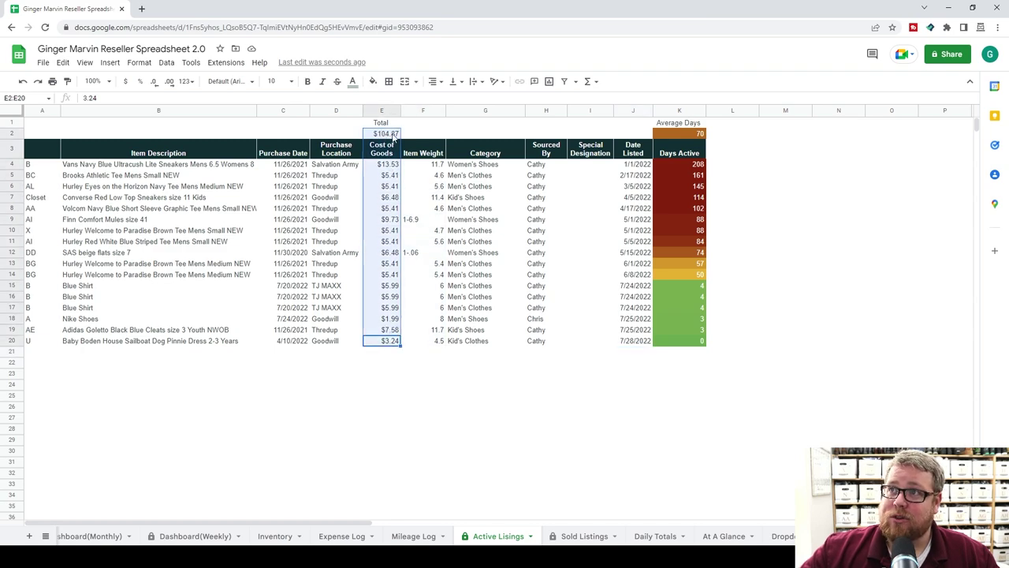
click(390, 134)
Step: Verify Dashboard(Monthly) M7 shows $104.87 Total Cost of Goods, then go back to Inventory
click(78, 536)
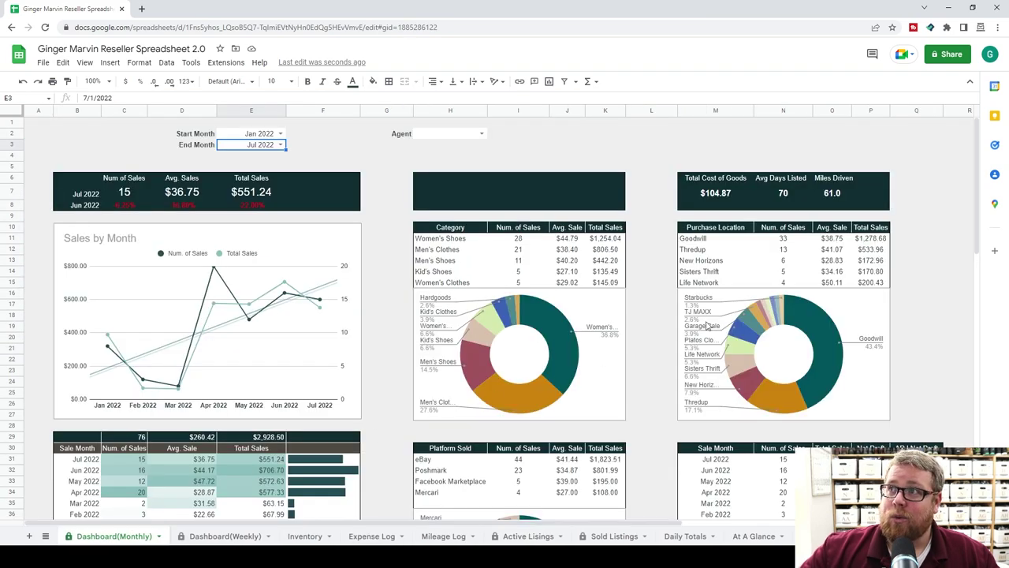
click(715, 195)
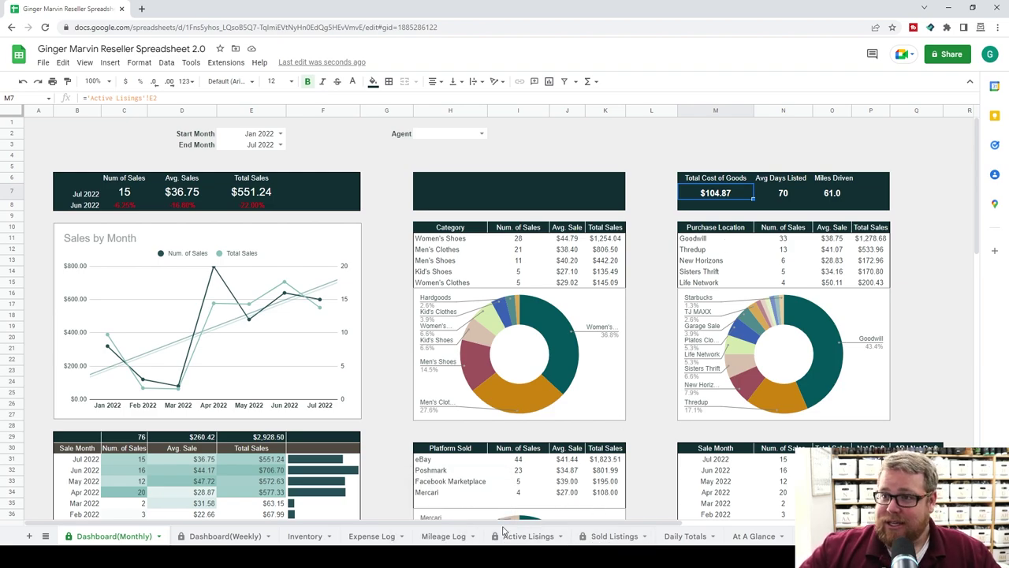
click(308, 536)
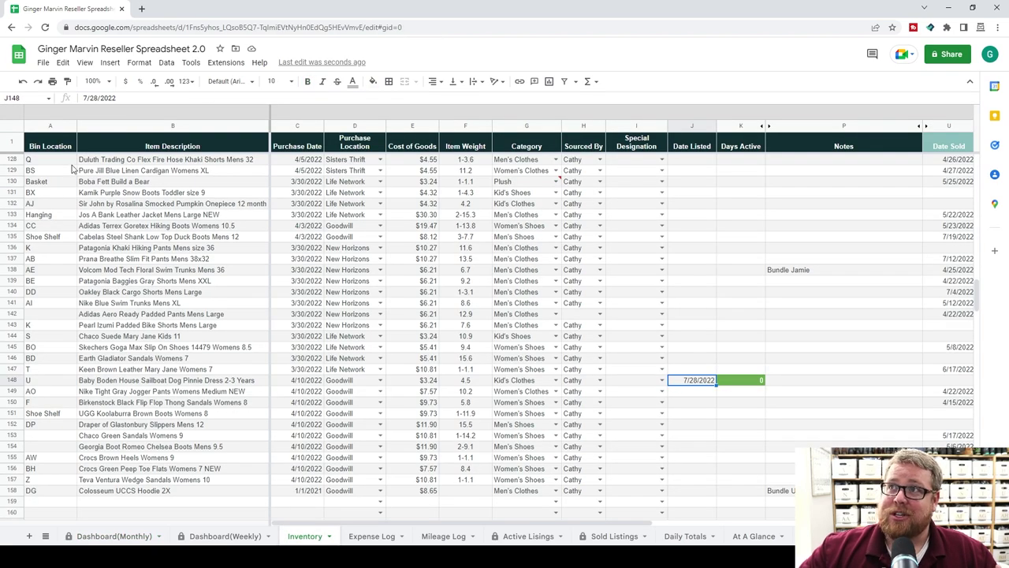
click(575, 81)
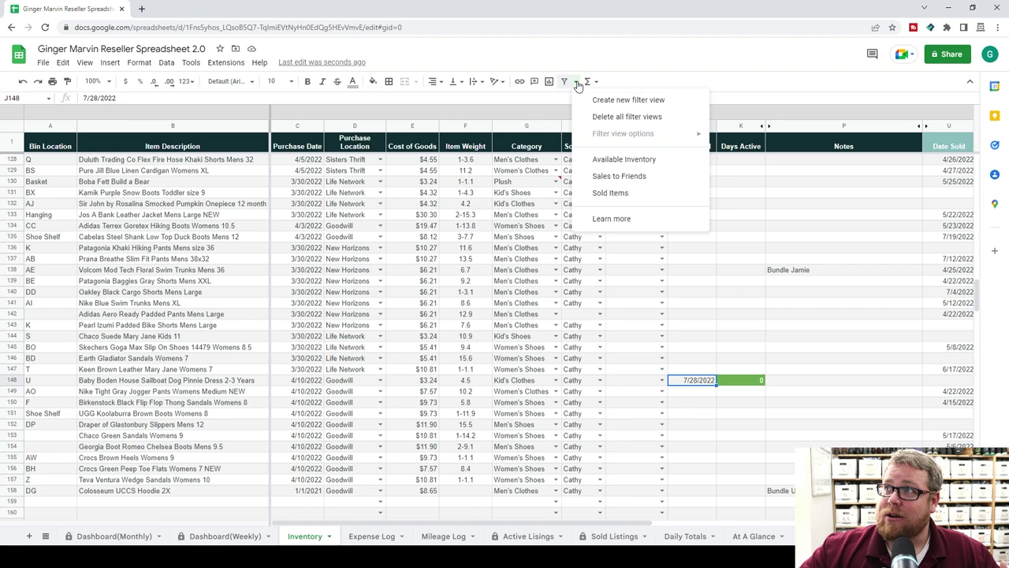
click(624, 159)
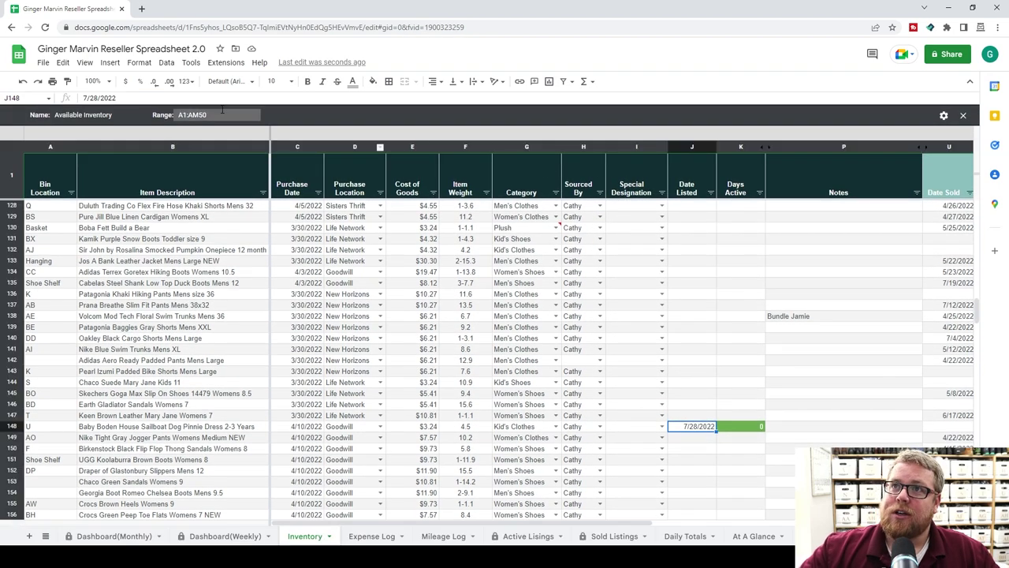
click(220, 117)
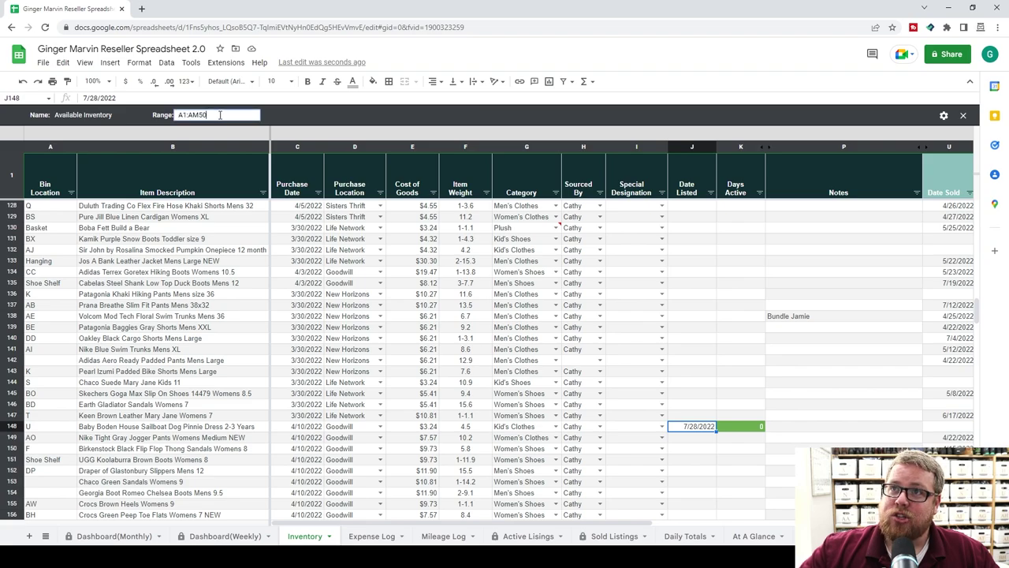
drag(219, 115, 201, 129)
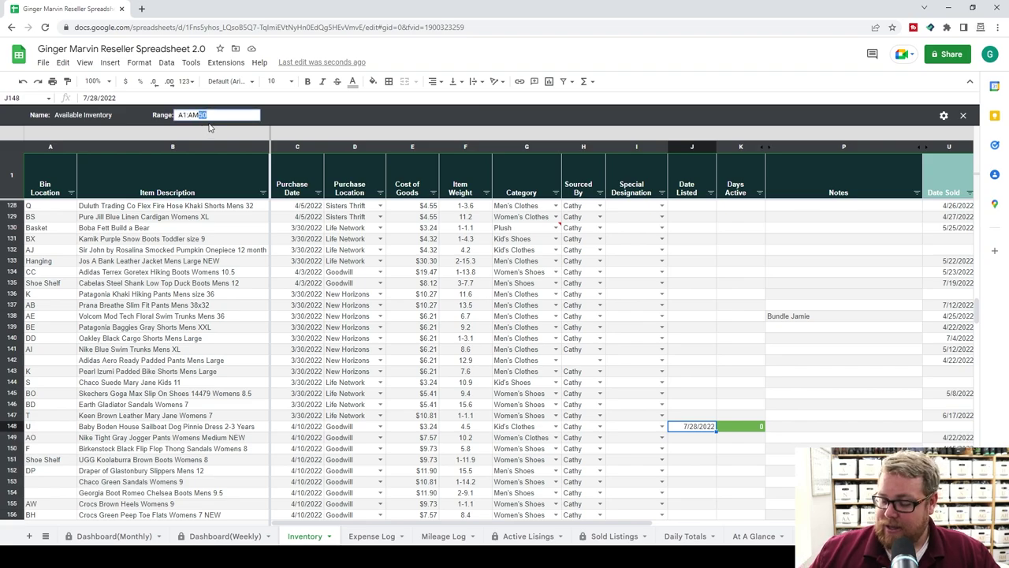
key(BackSpace)
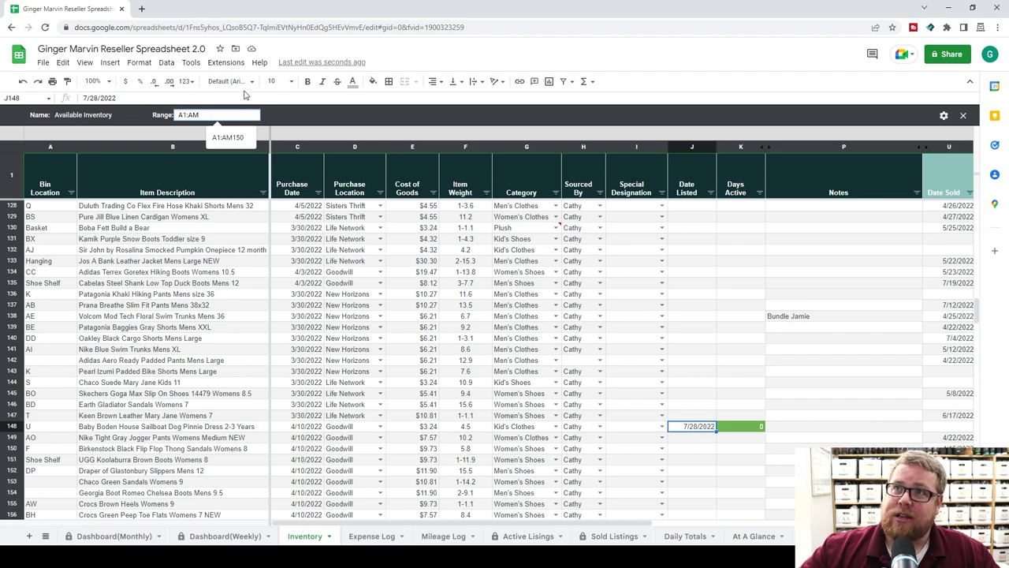
click(303, 130)
click(620, 343)
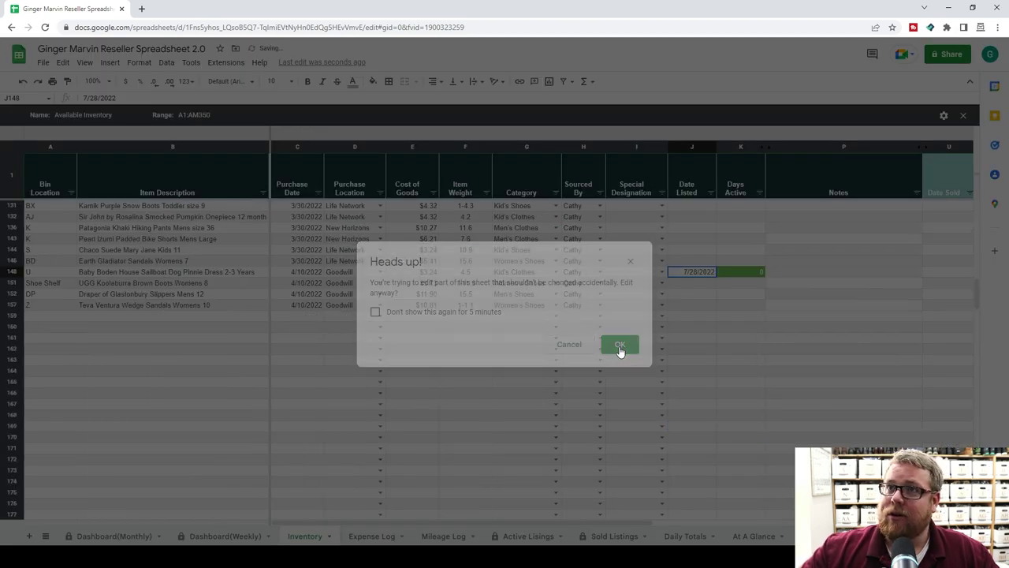
scroll(293, 453, down, 3)
scroll(294, 453, down, 3)
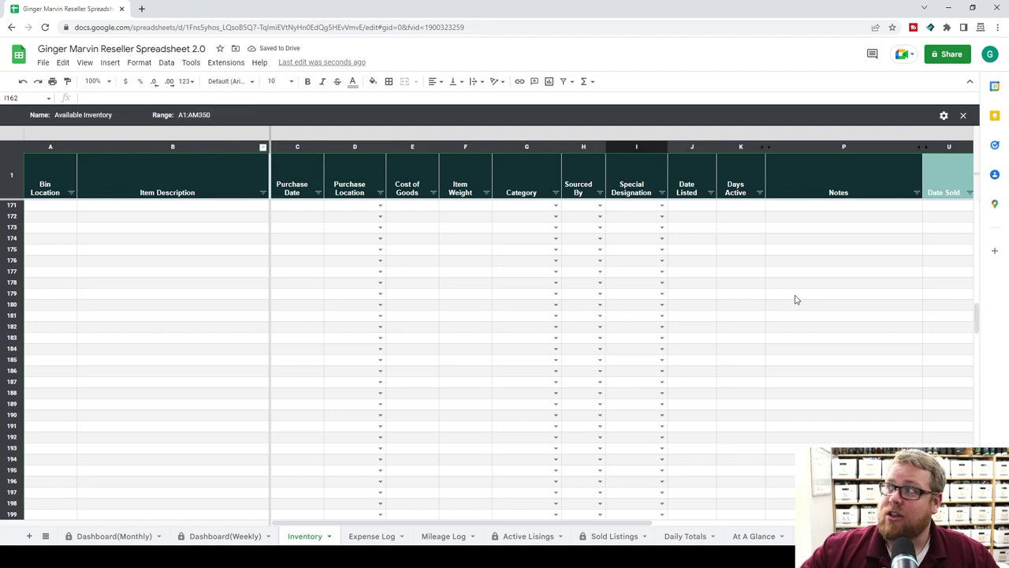
drag(975, 315, 976, 425)
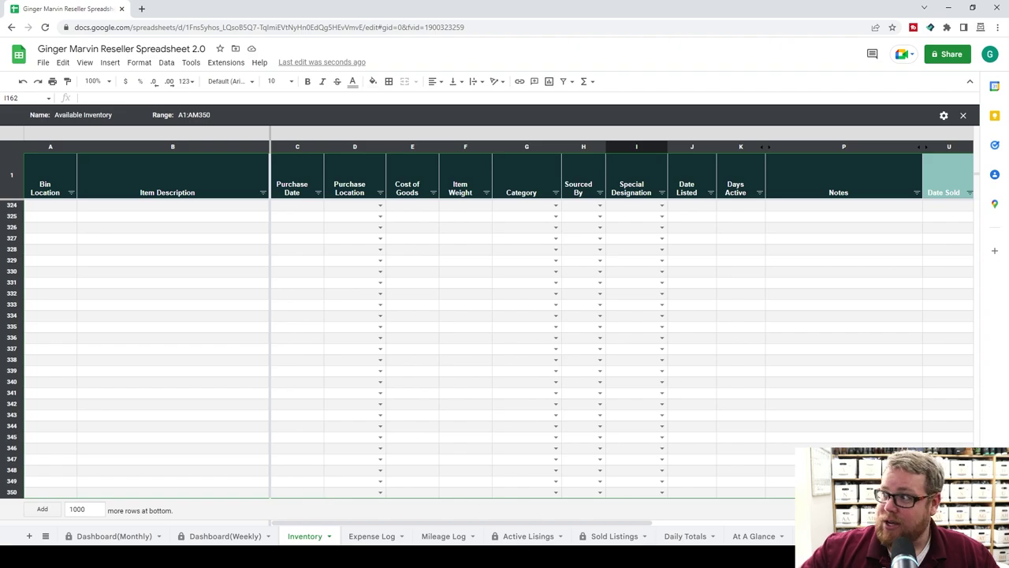
drag(976, 425, 970, 146)
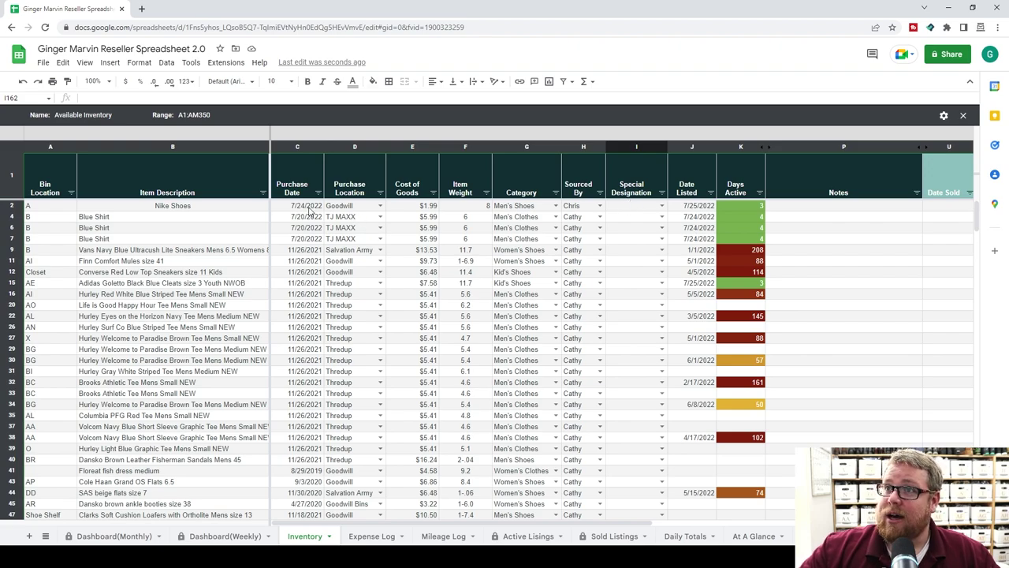
Step: Compare the Inventory column E Cost of Goods sum against the Dashboard(Monthly) total
click(413, 146)
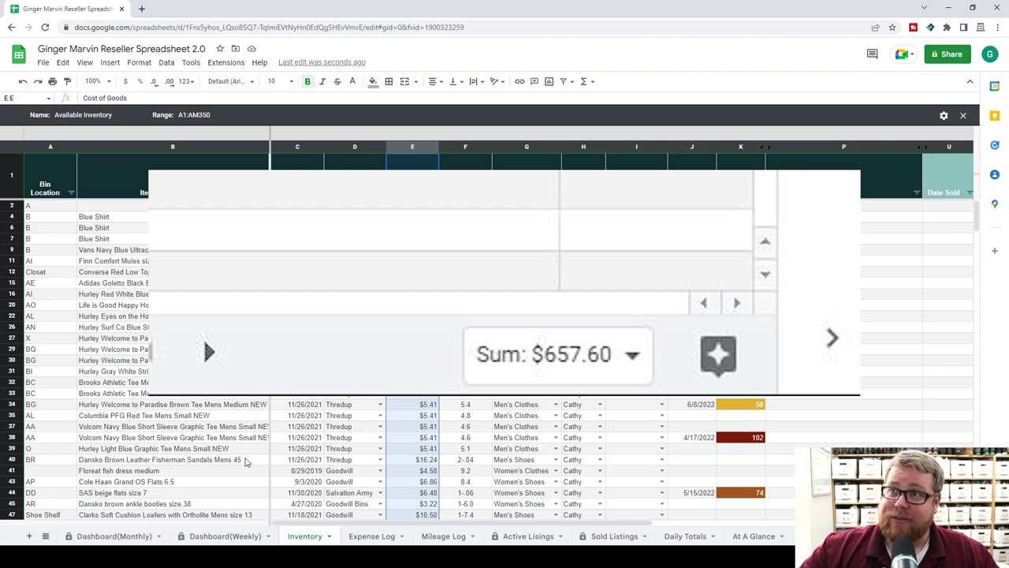
click(102, 535)
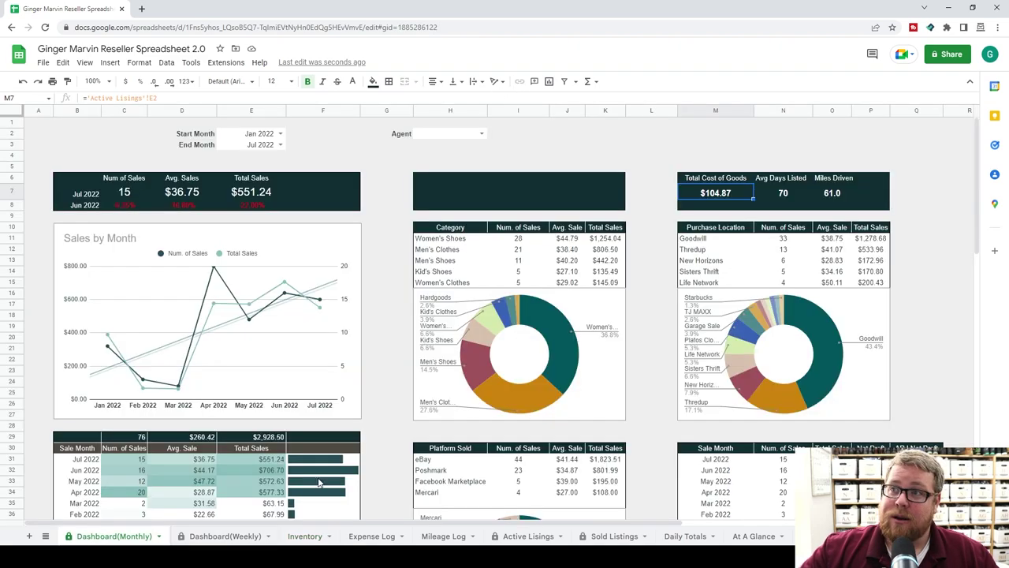
click(309, 535)
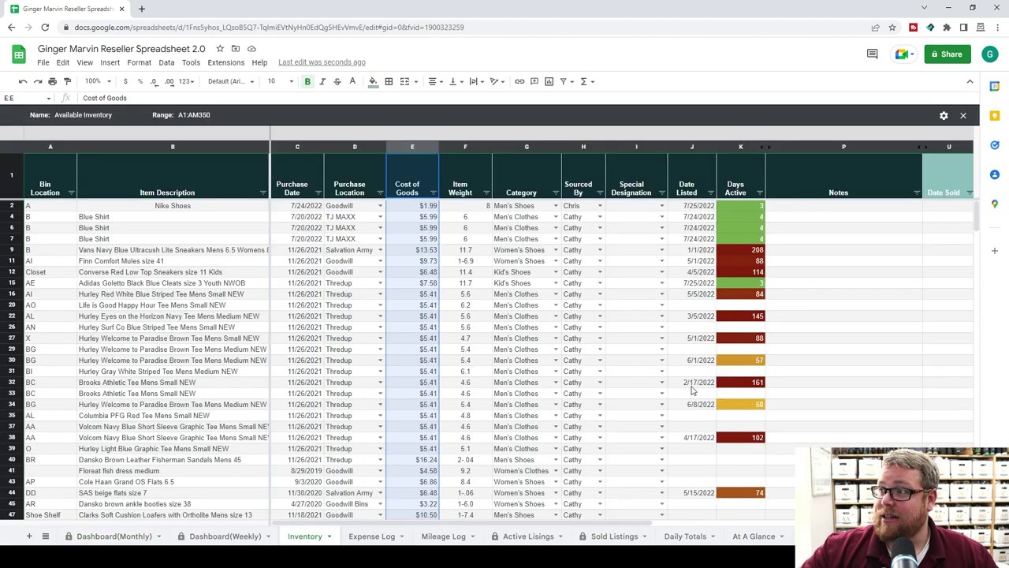
drag(692, 387, 692, 514)
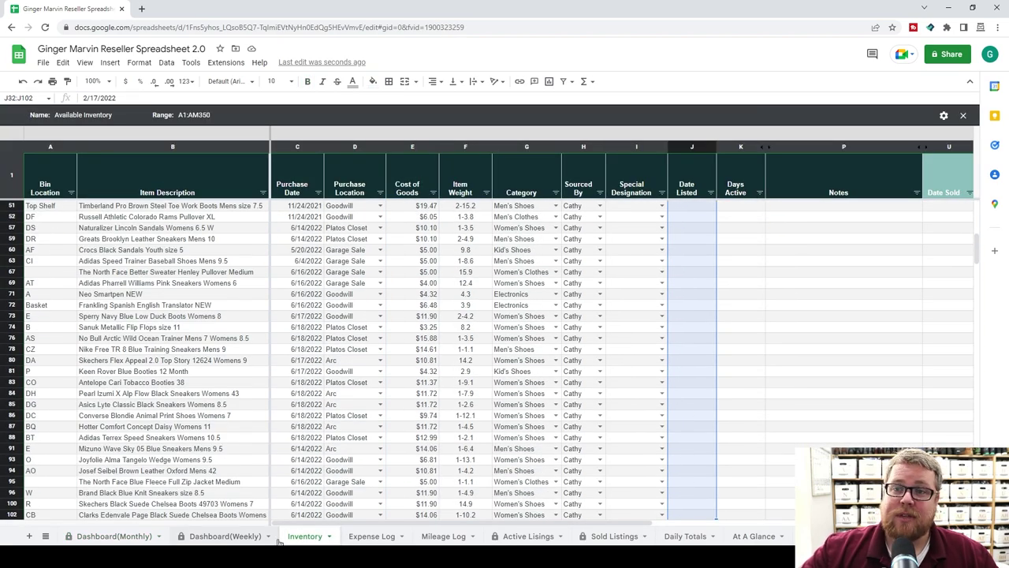
click(303, 439)
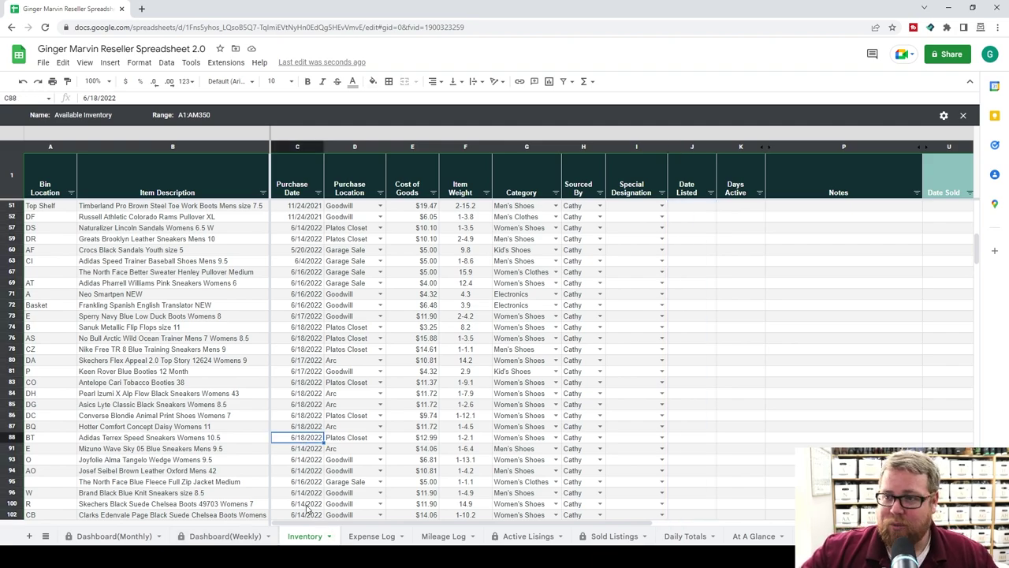
click(96, 541)
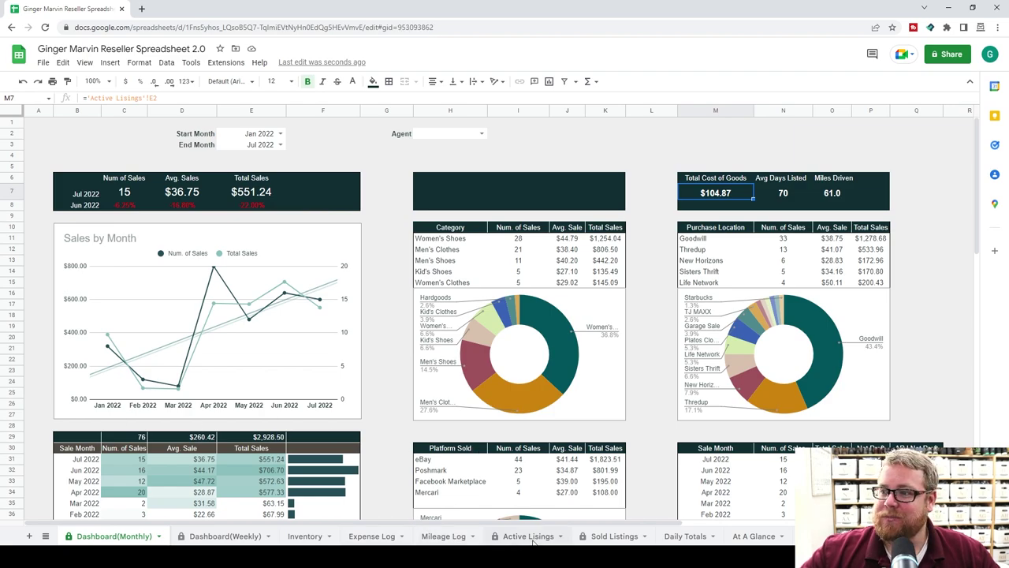
Step: Widen the Item Description column on Sold Listings, accepting the protected-sheet warning
click(614, 536)
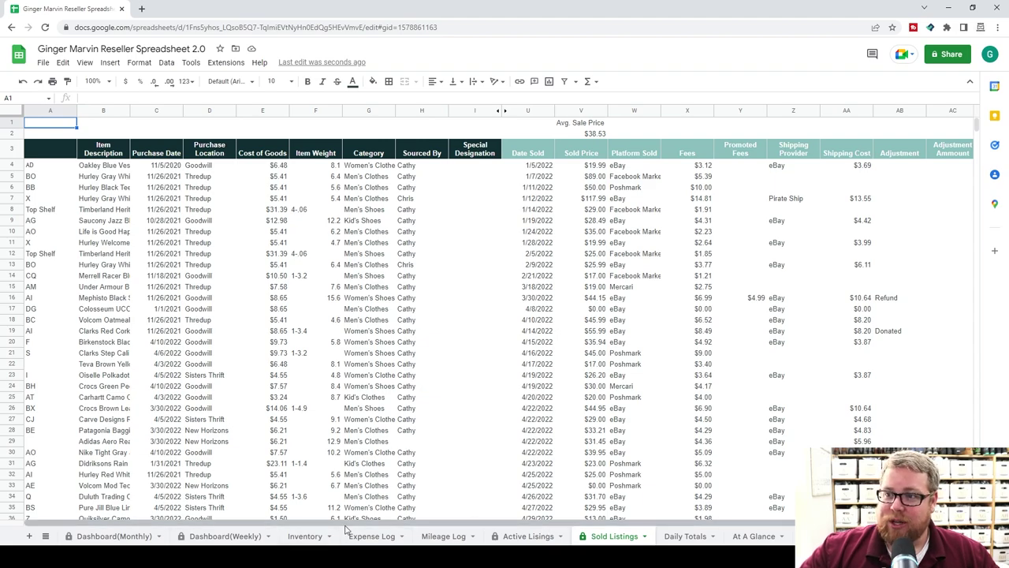
scroll(473, 530, right, 3)
scroll(370, 506, left, 3)
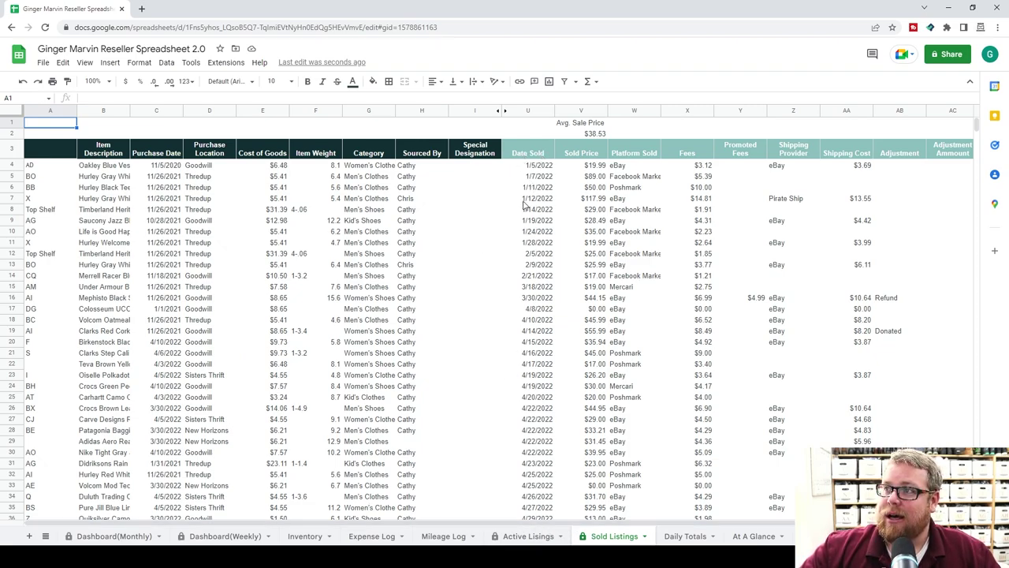
scroll(508, 449, down, 5)
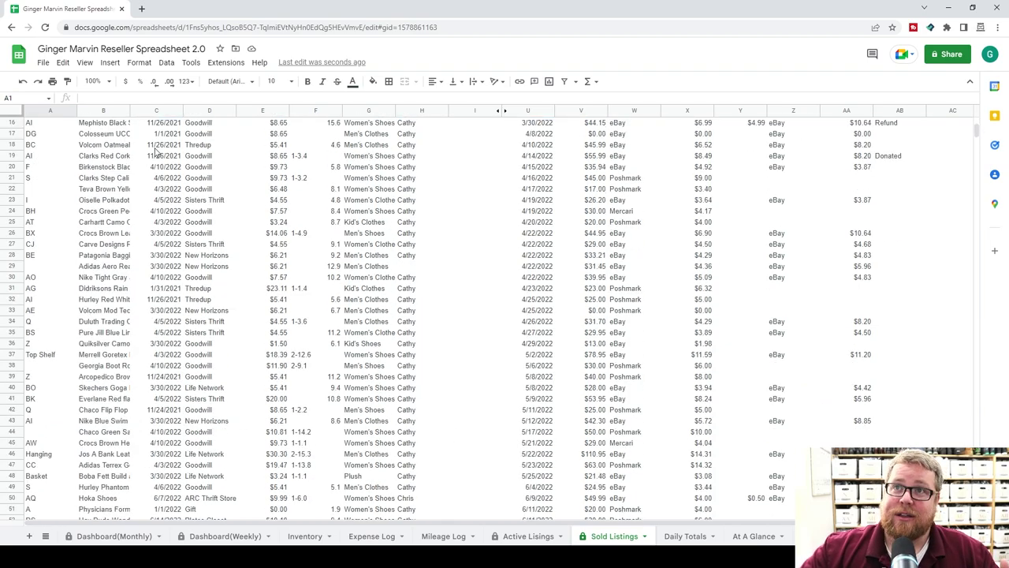
drag(133, 115, 248, 115)
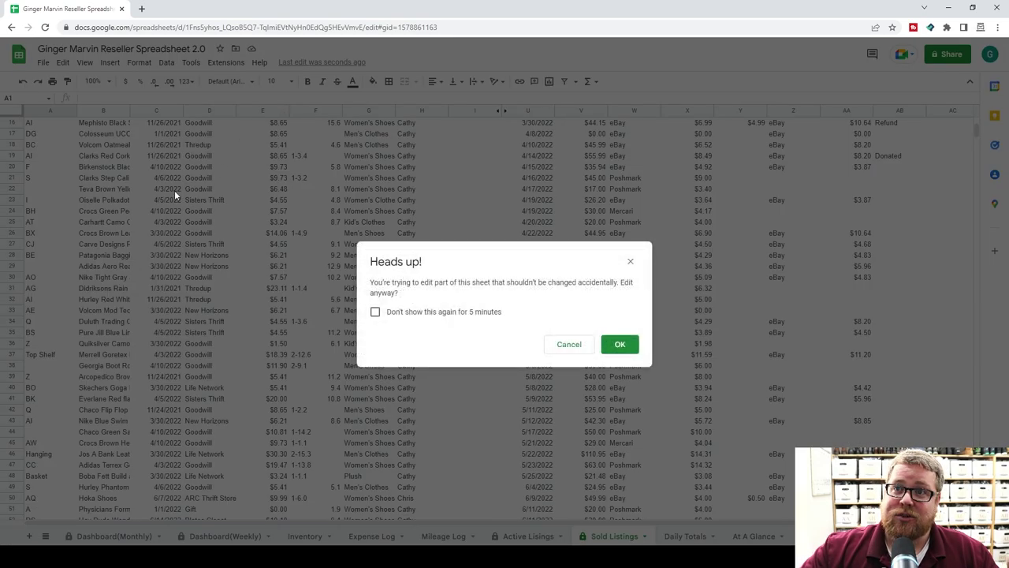
click(617, 342)
Step: Look over the Sold Listings rows, then return to the Inventory sheet
scroll(443, 432, down, 16)
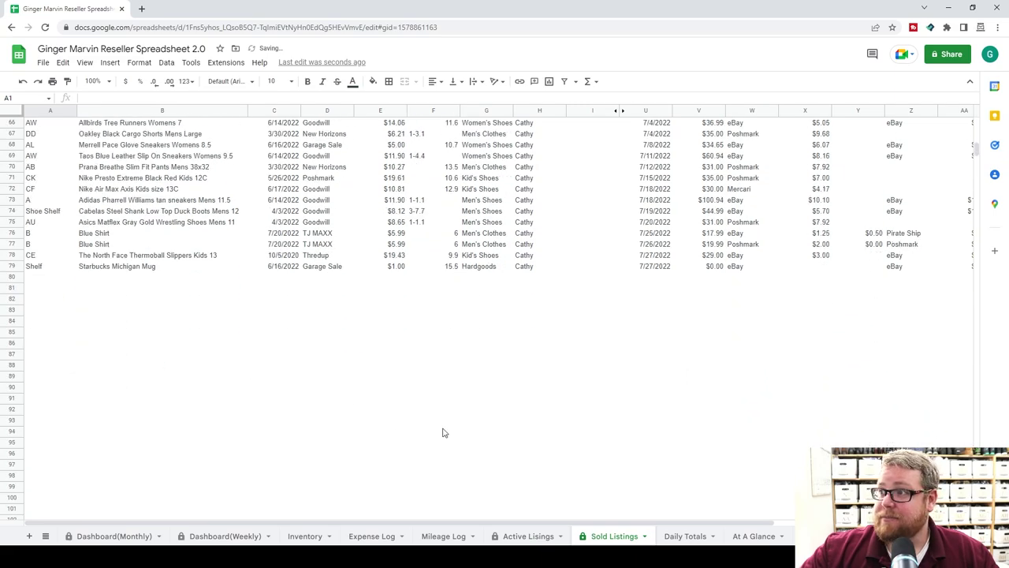
scroll(443, 431, up, 3)
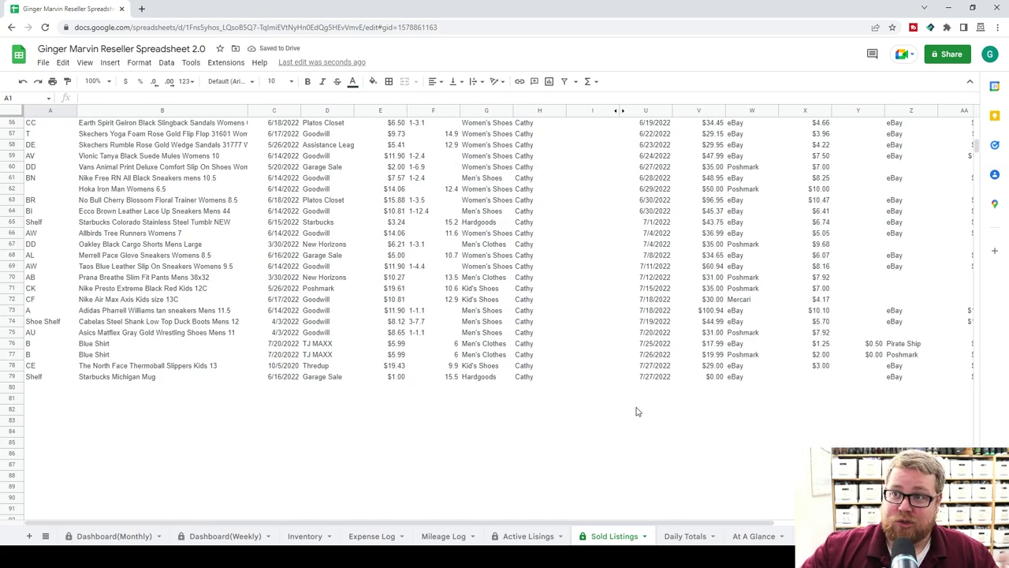
scroll(654, 473, up, 16)
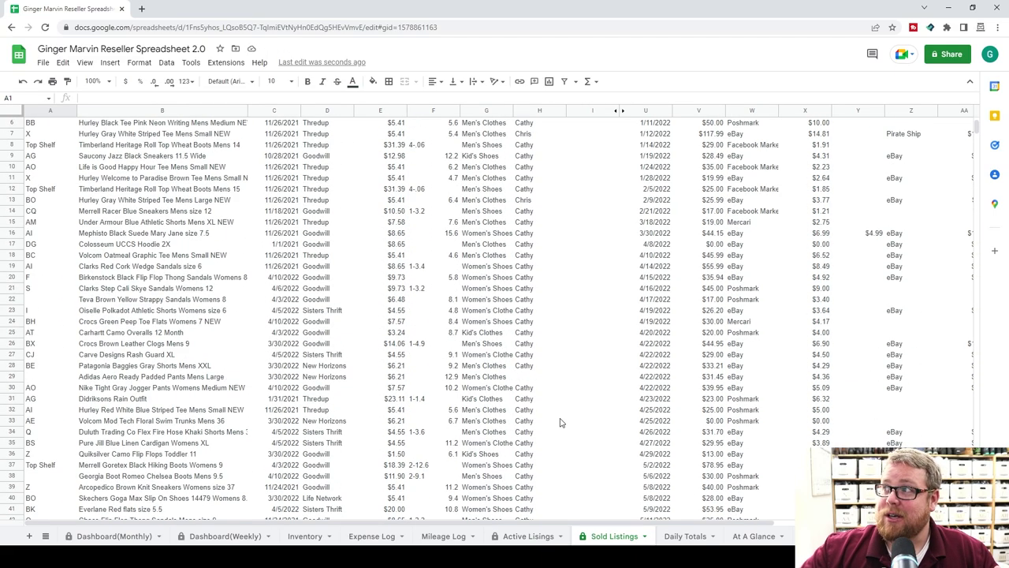
scroll(559, 423, down, 10)
scroll(552, 394, right, 3)
click(316, 475)
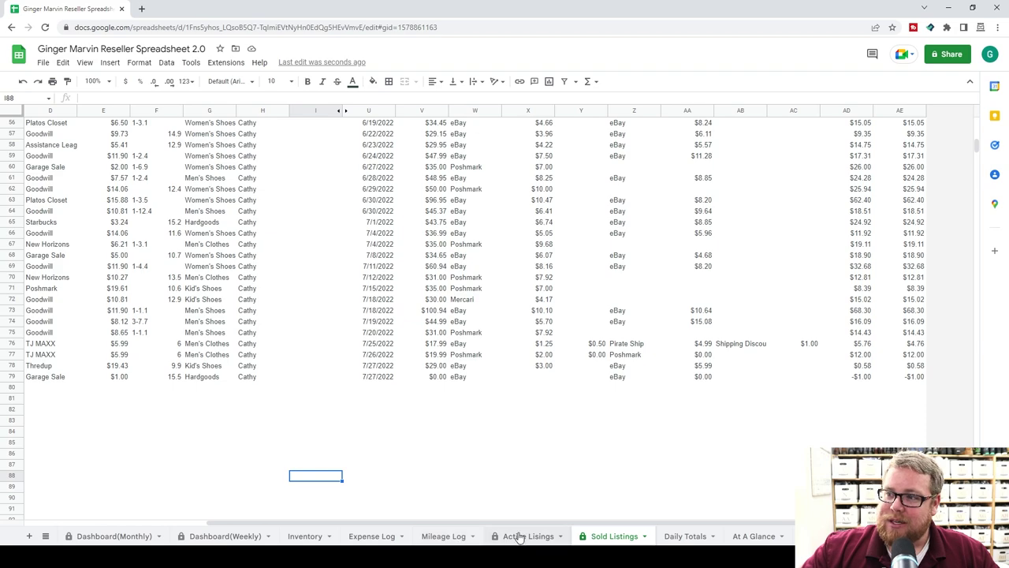
click(304, 536)
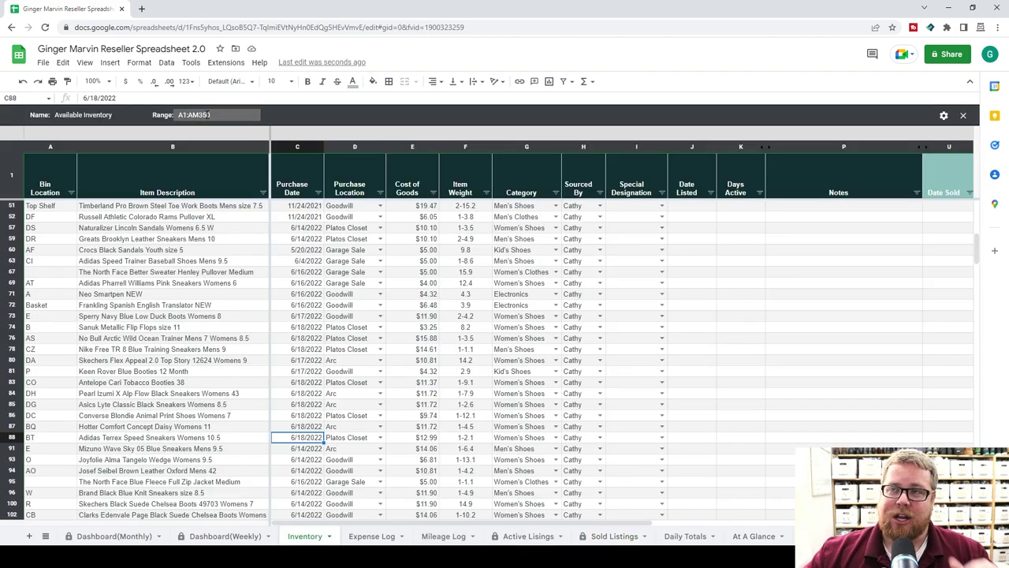
Step: Check the Available Inventory filter view's data range A1:AM350
click(220, 116)
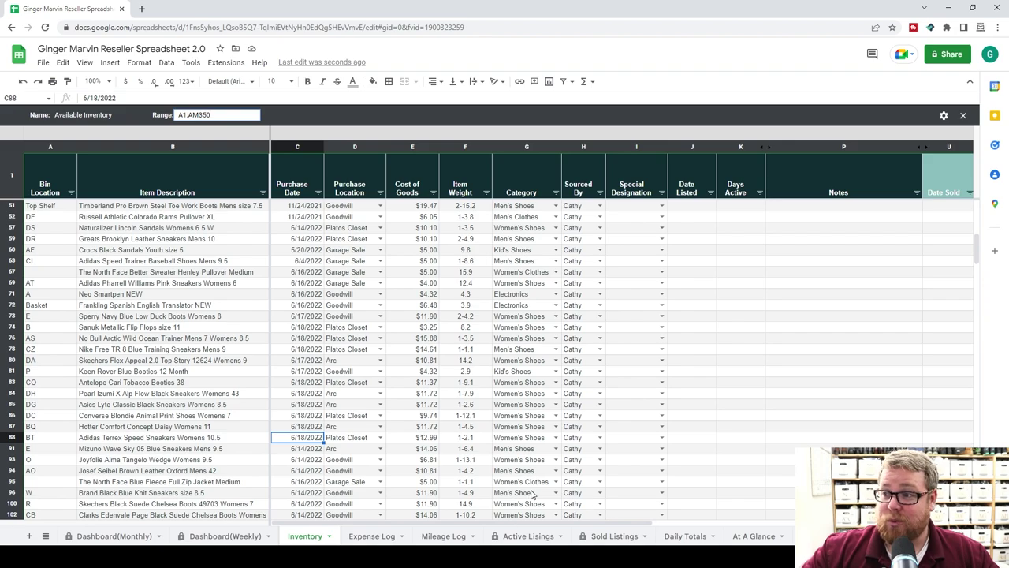
click(555, 381)
click(665, 395)
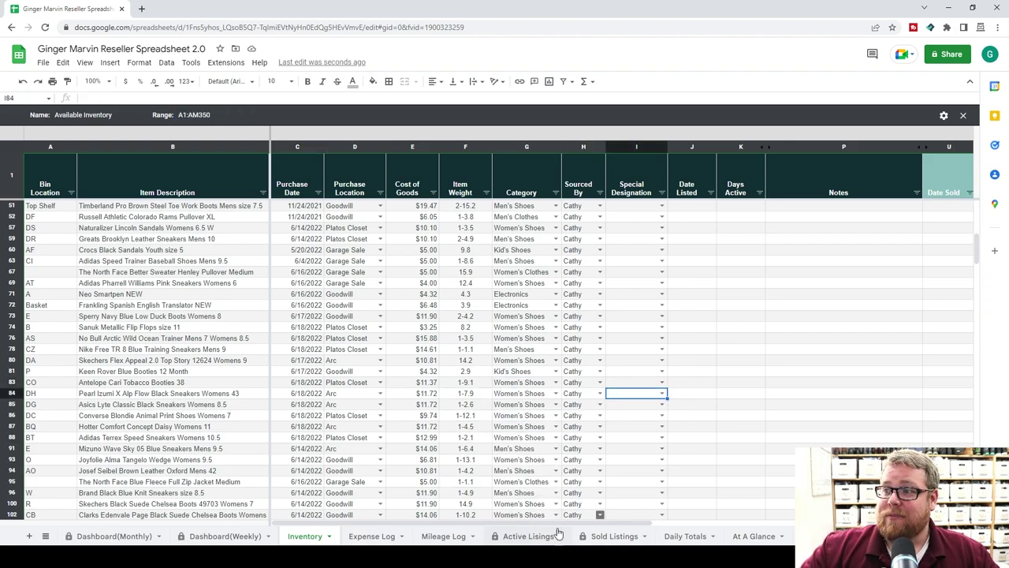
Step: Cycle through the Sold Listings, Inventory and Active Listings sheets, ending on Sold Listings
click(619, 536)
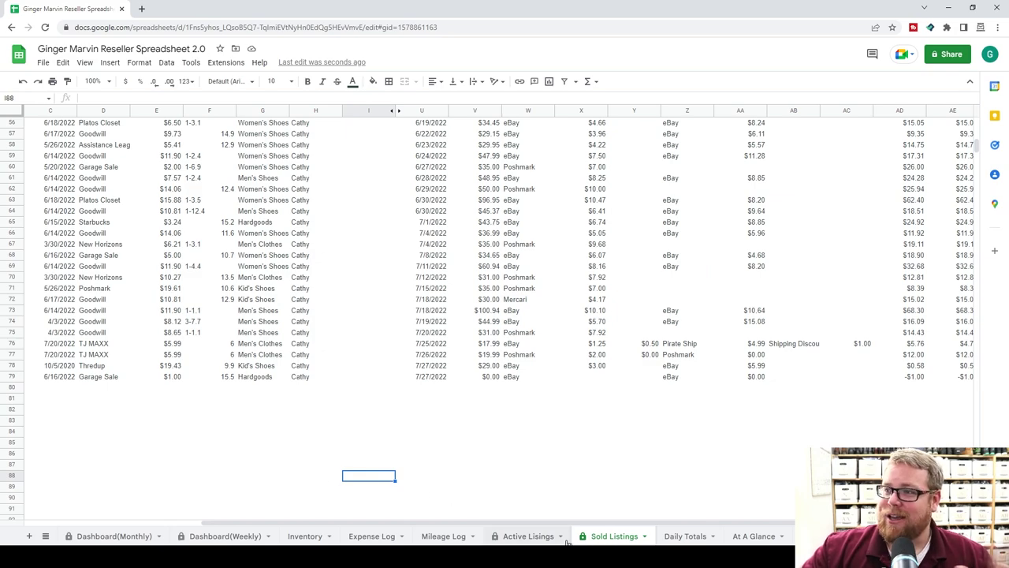
click(305, 536)
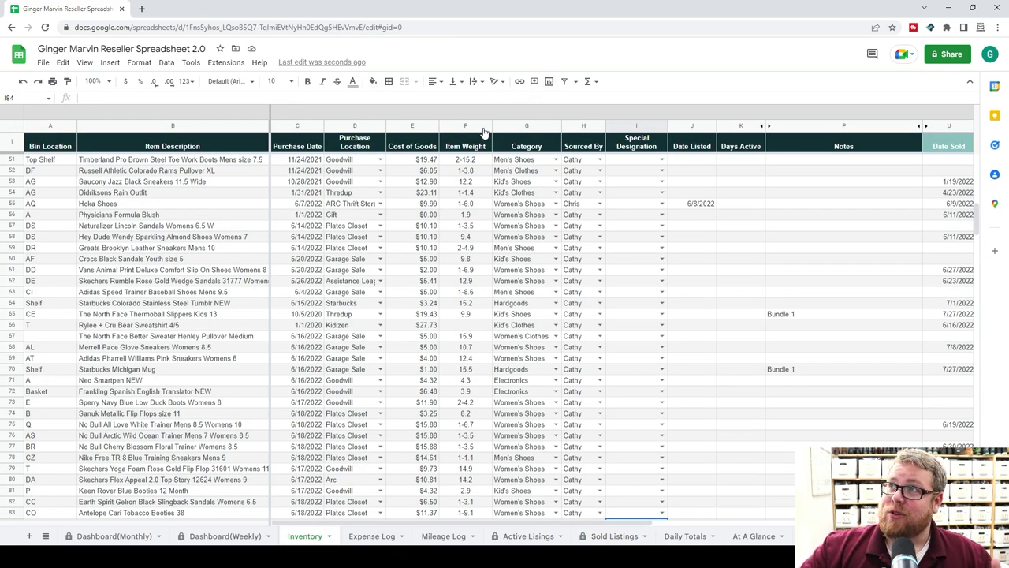
click(615, 536)
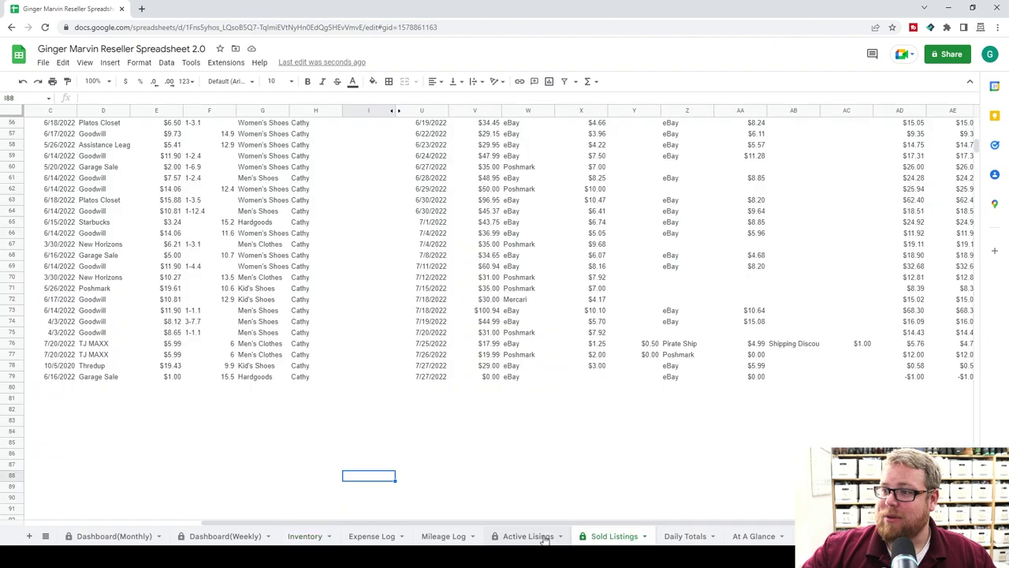
click(528, 536)
click(614, 536)
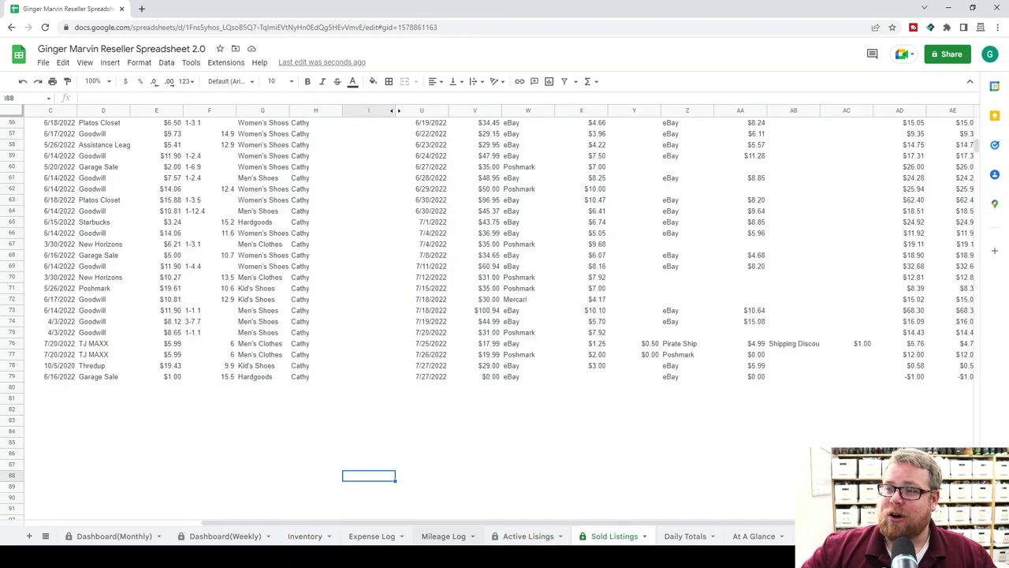
drag(509, 525, 642, 525)
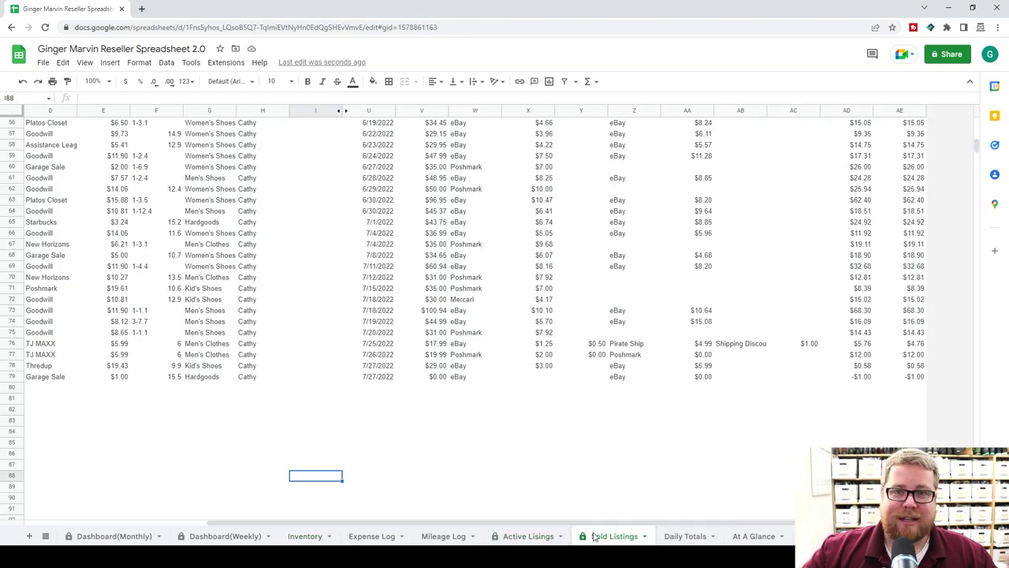
Step: Scroll the Daily Totals pivot table to 7/27/2022 and open its pivot table editor
click(679, 536)
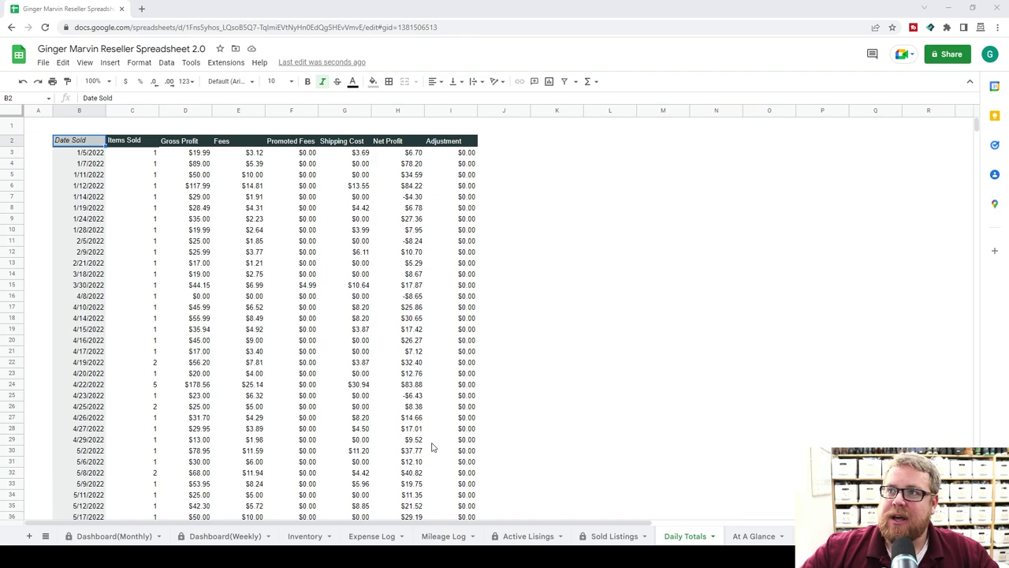
scroll(426, 431, down, 4)
scroll(425, 431, down, 4)
scroll(419, 432, down, 4)
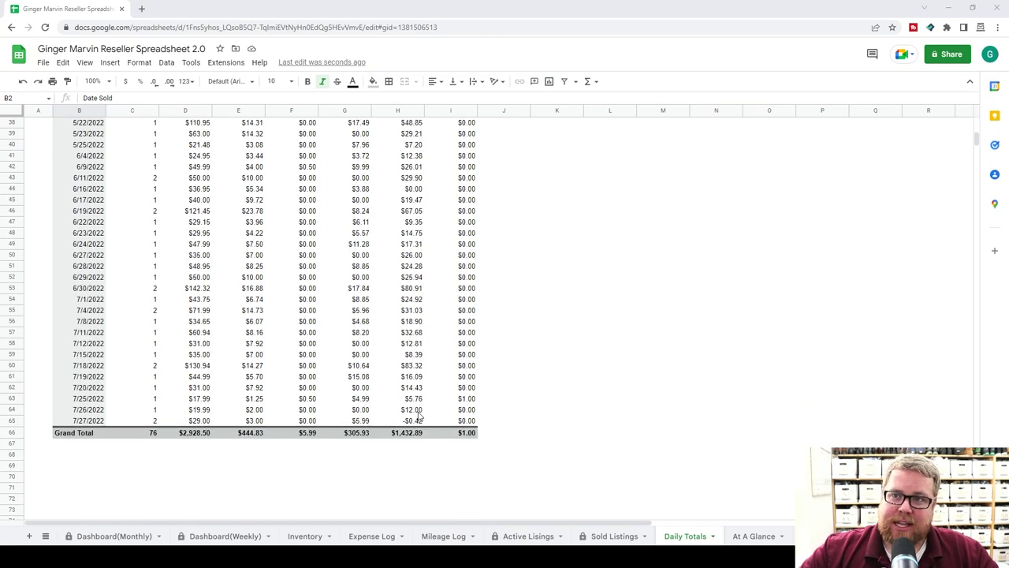
scroll(68, 450, up, 10)
click(187, 219)
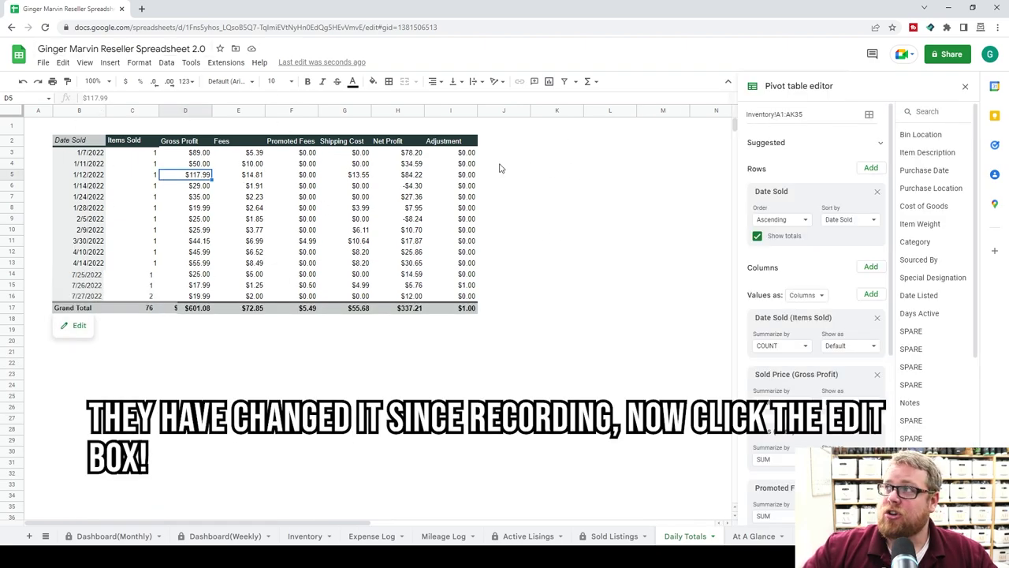
Step: Change the Daily Totals pivot source to Inventory!A1:AK350 and recheck the range
click(815, 115)
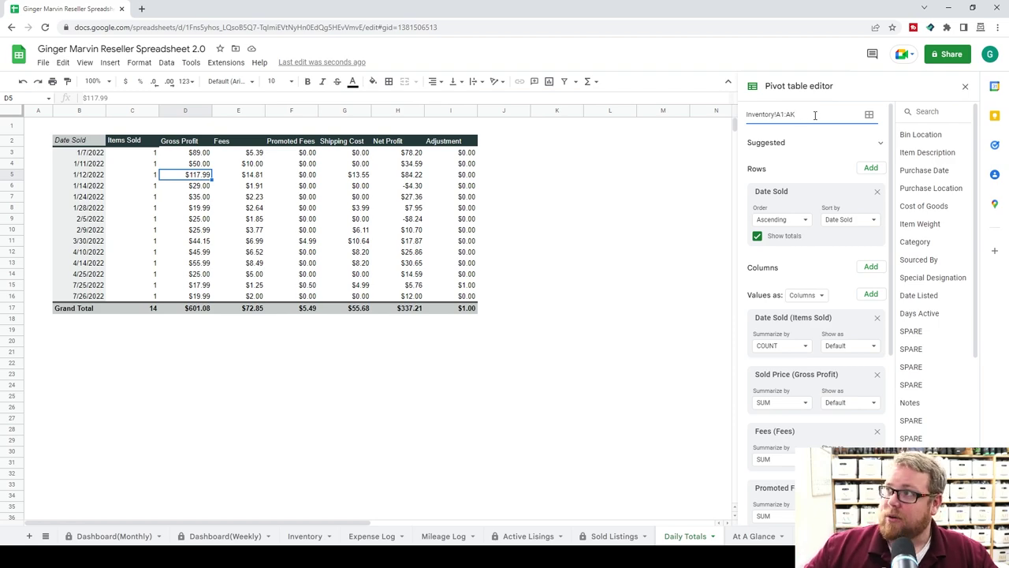
text(350)
key(Return)
scroll(424, 318, down, 5)
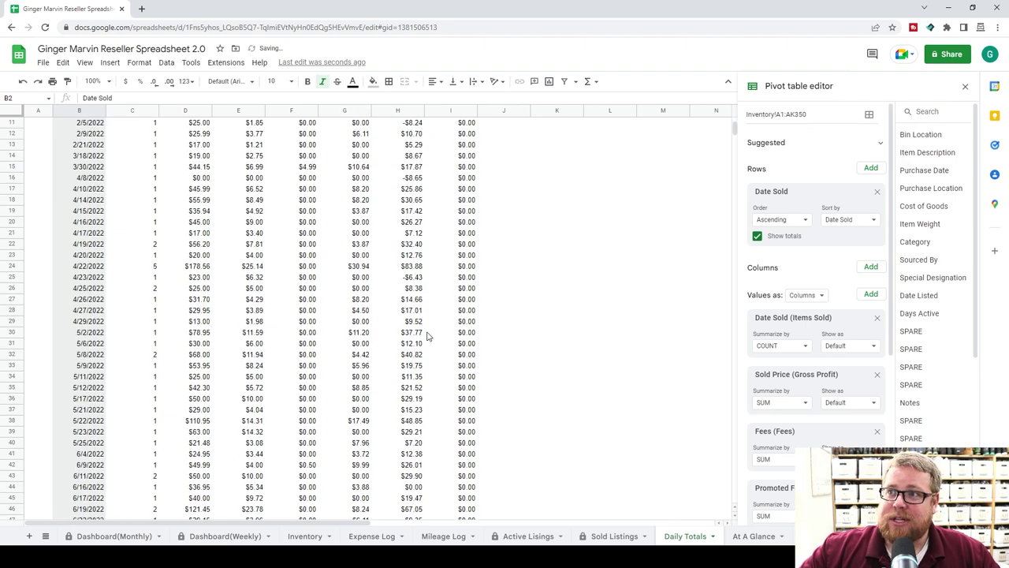
scroll(483, 394, down, 2)
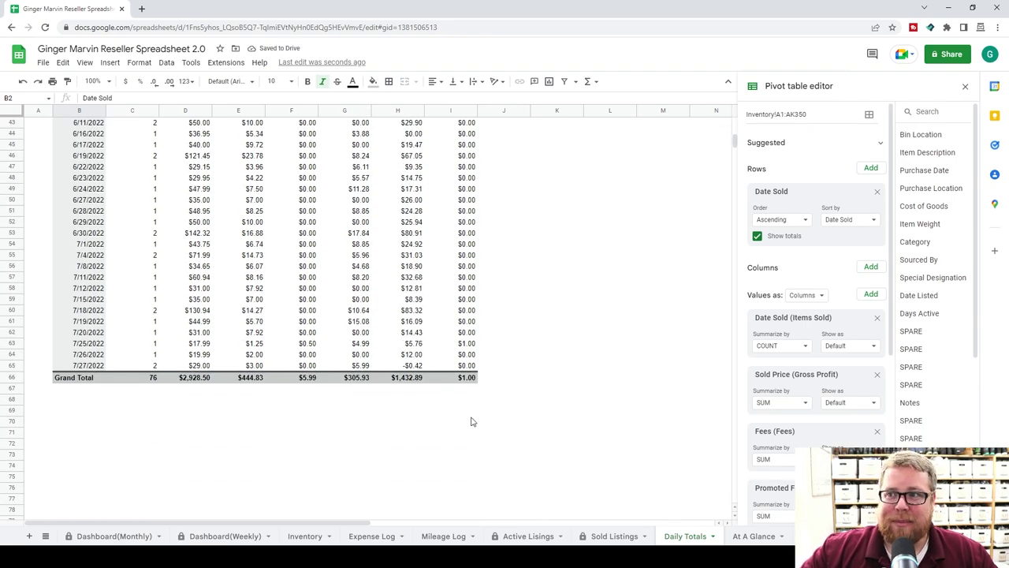
scroll(470, 419, up, 7)
scroll(546, 334, up, 1)
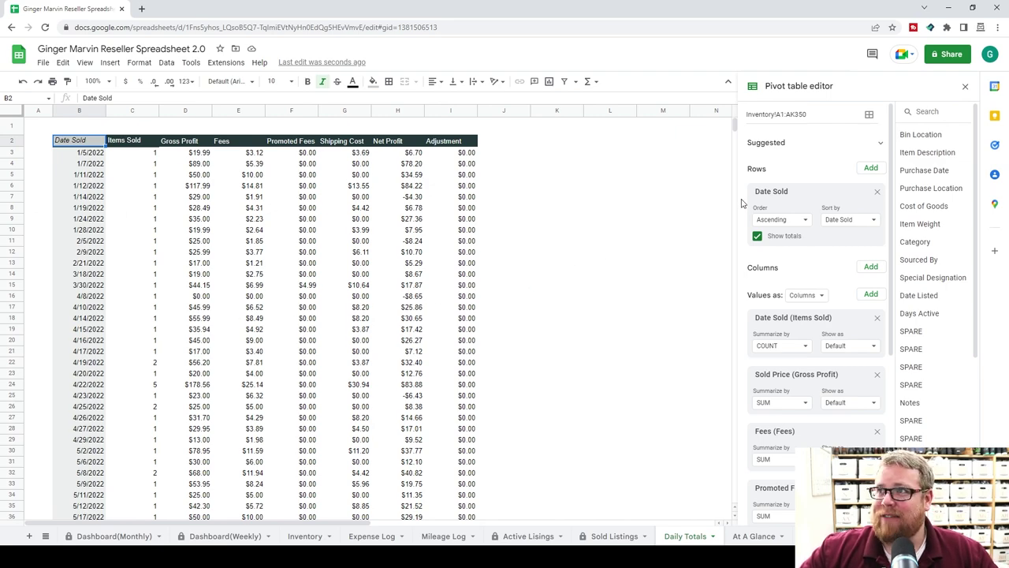
click(808, 116)
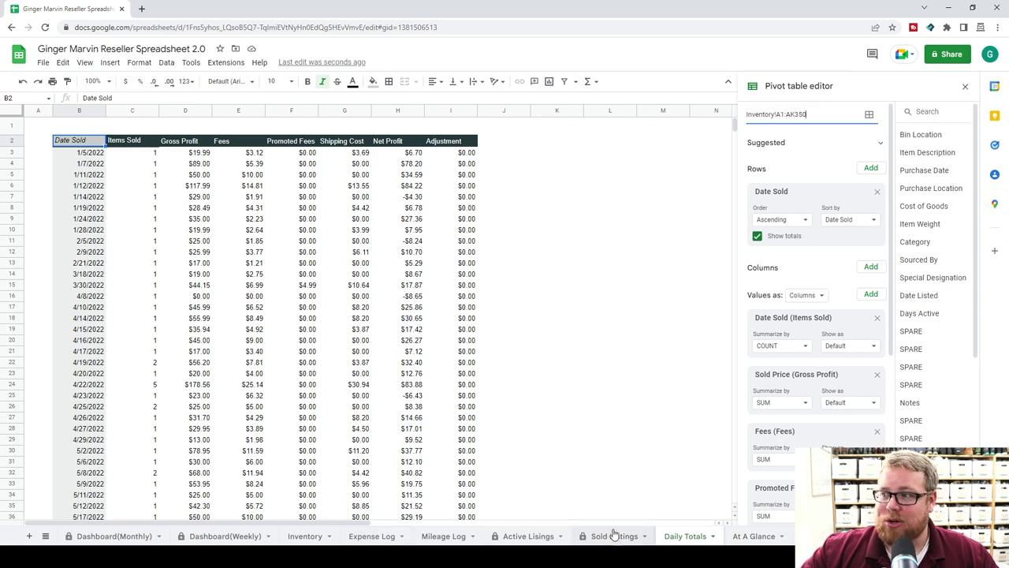
Step: Close the pivot editor, review Daily Totals down to its Grand Total row, then view At A Glance
click(517, 218)
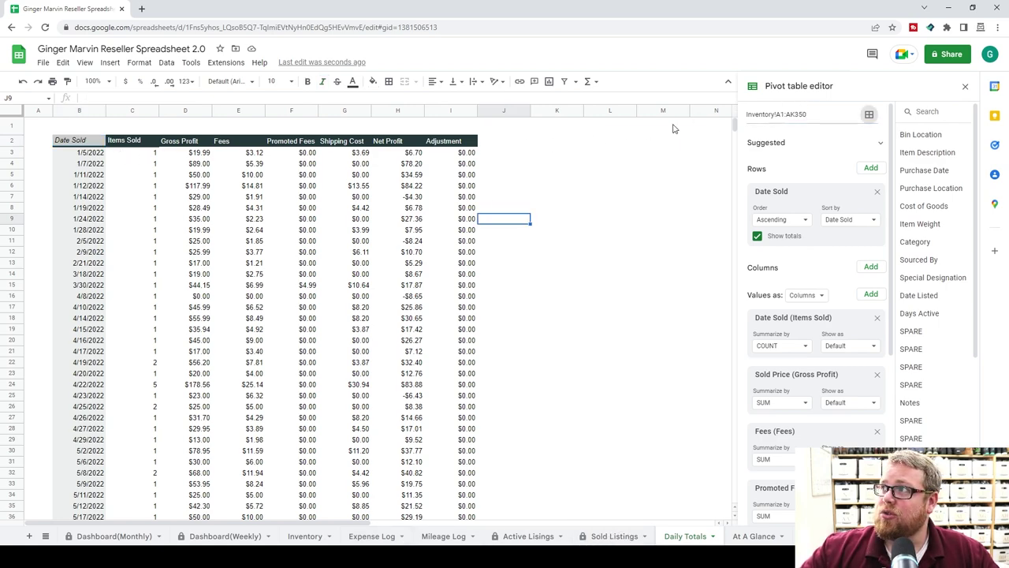
click(180, 131)
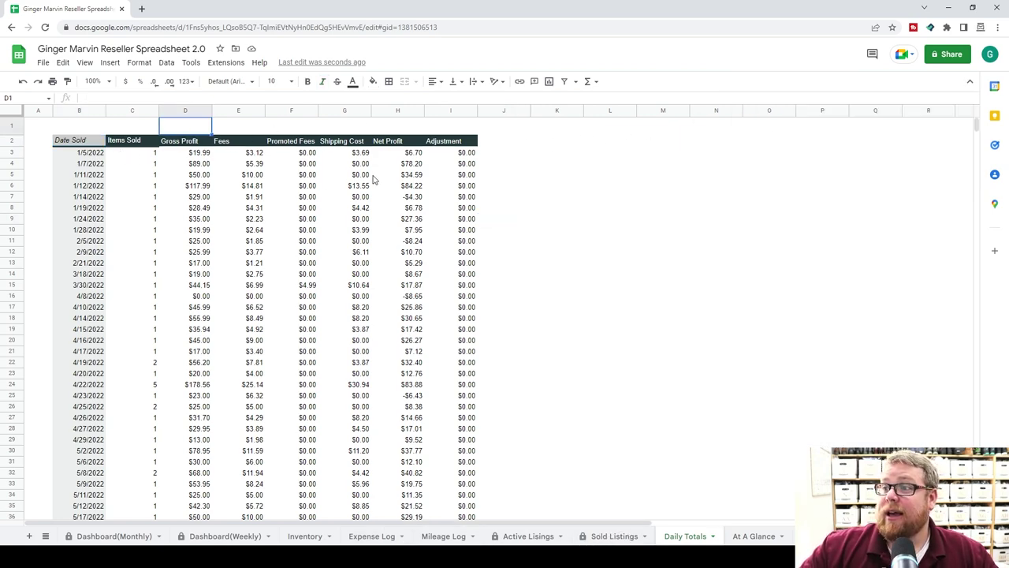
scroll(389, 323, down, 5)
scroll(252, 398, down, 3)
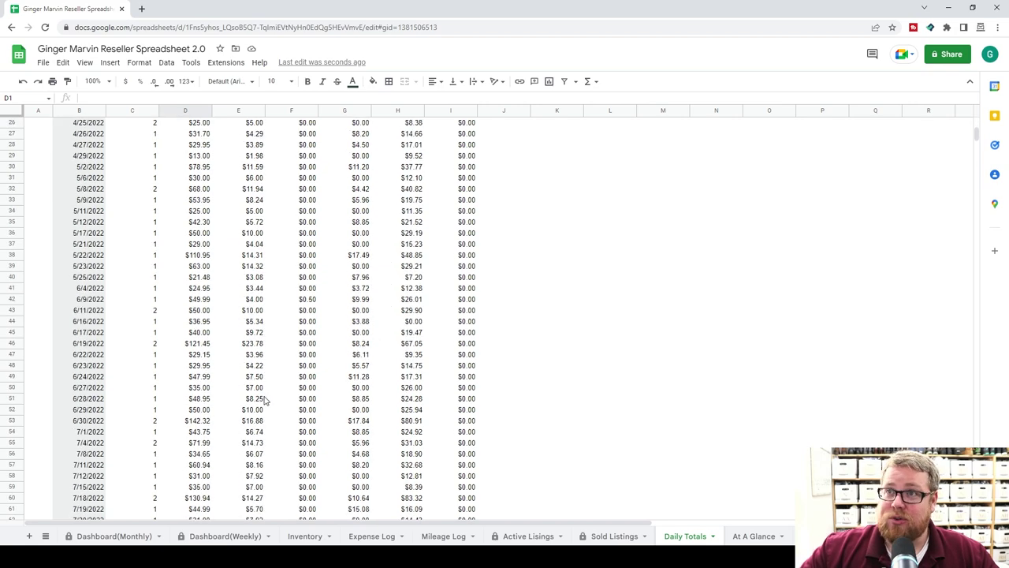
scroll(268, 387, up, 8)
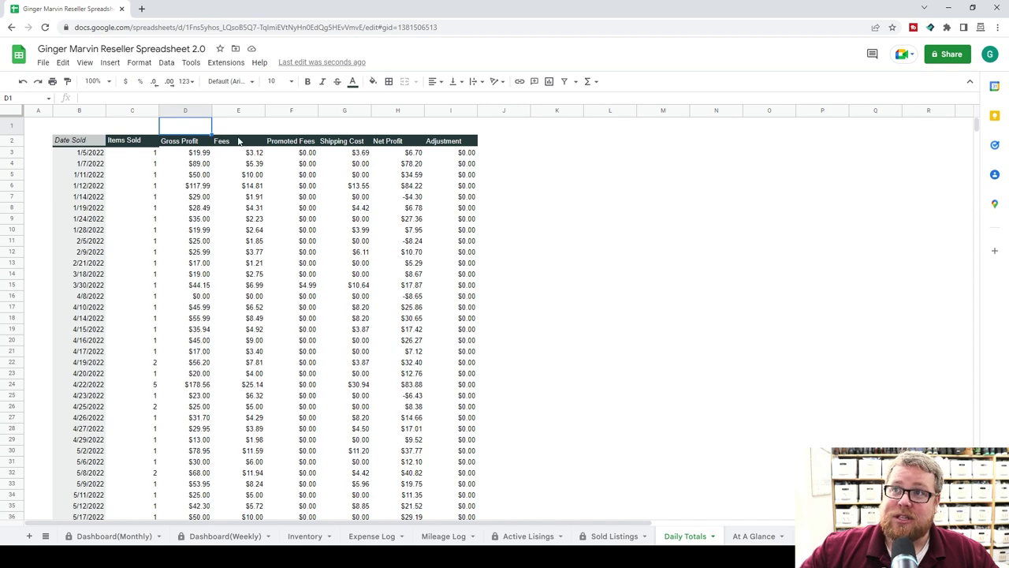
scroll(405, 479, down, 4)
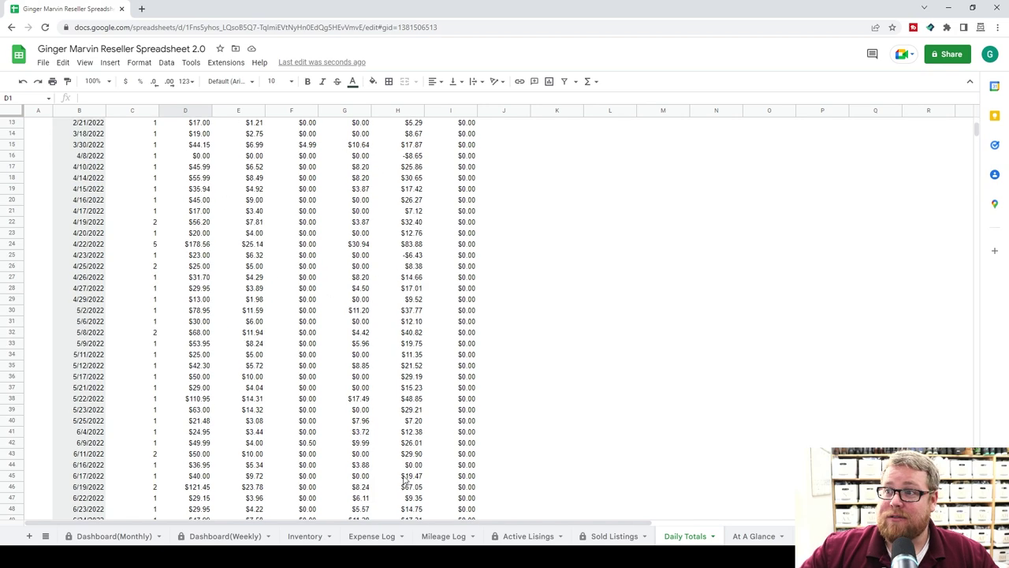
scroll(404, 478, down, 10)
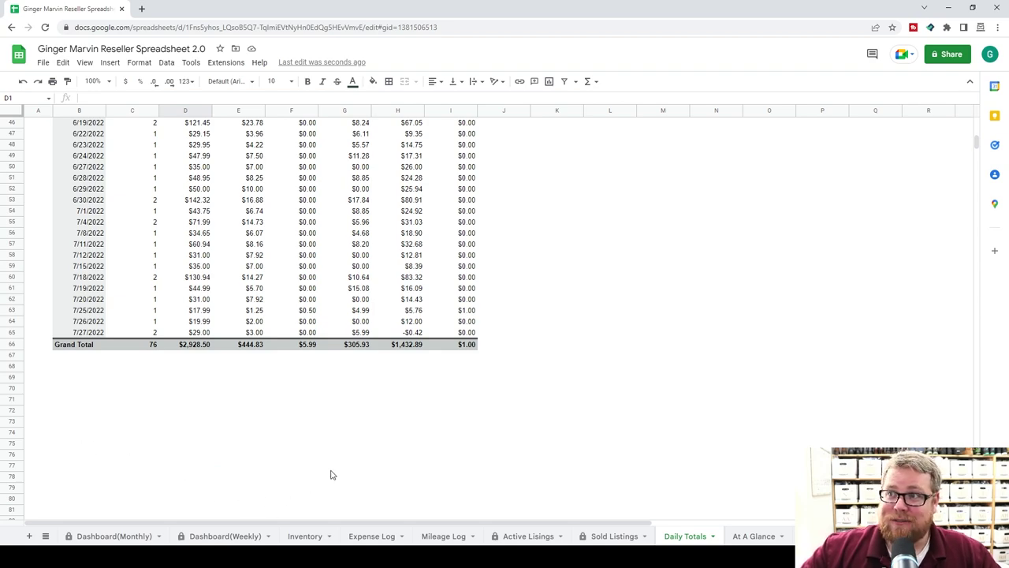
click(741, 536)
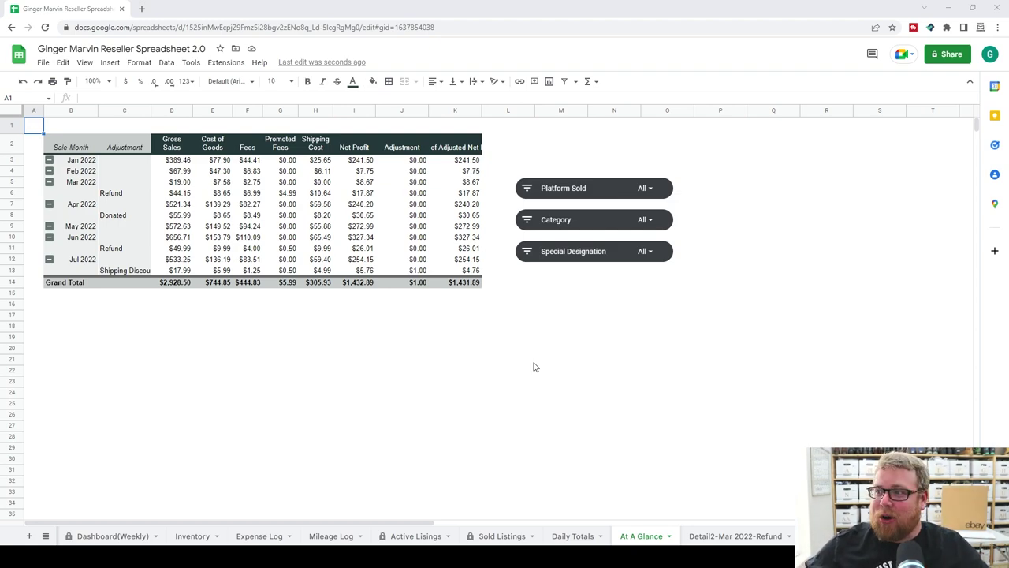
mouse_move(108, 157)
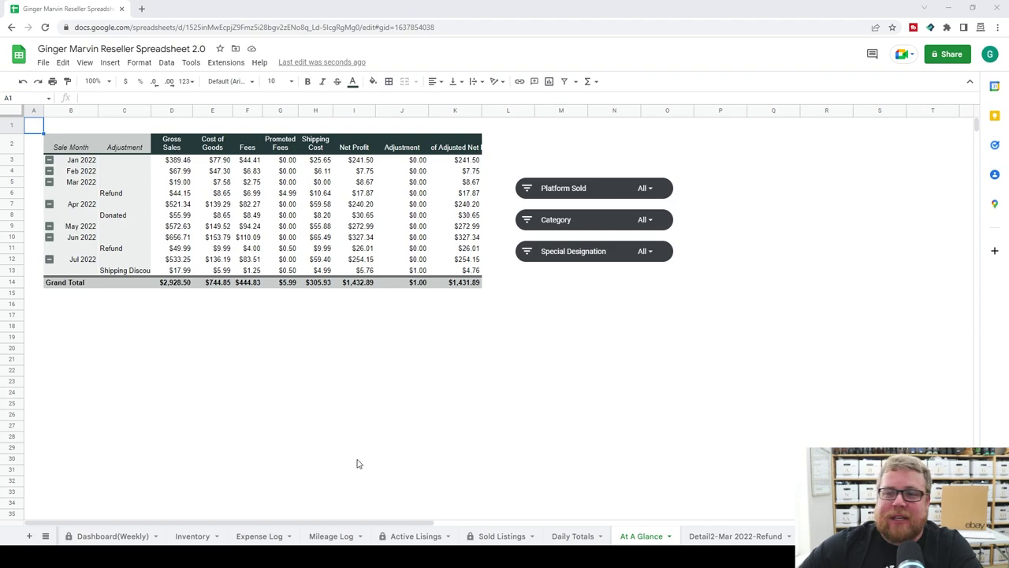
click(118, 535)
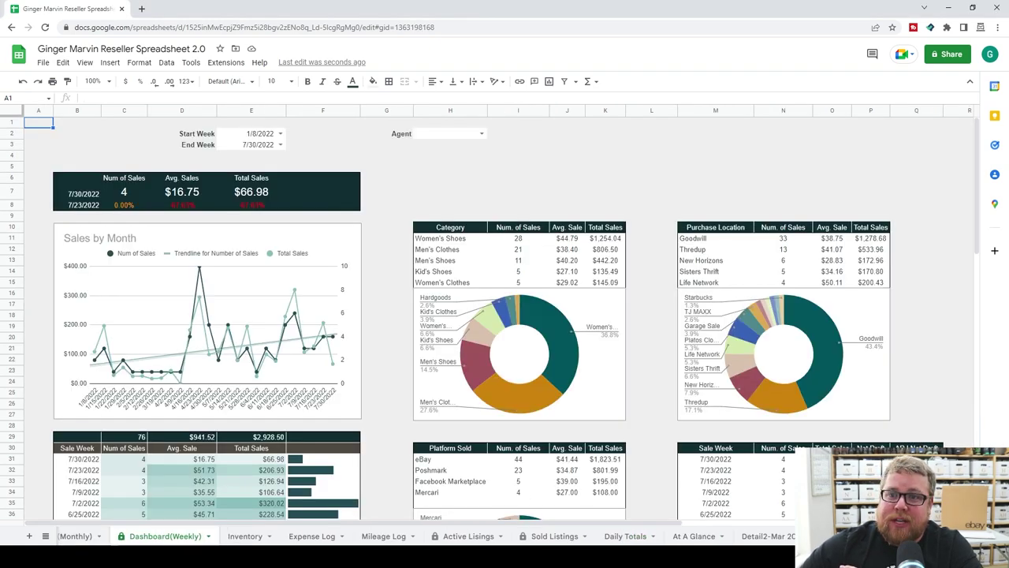
click(109, 535)
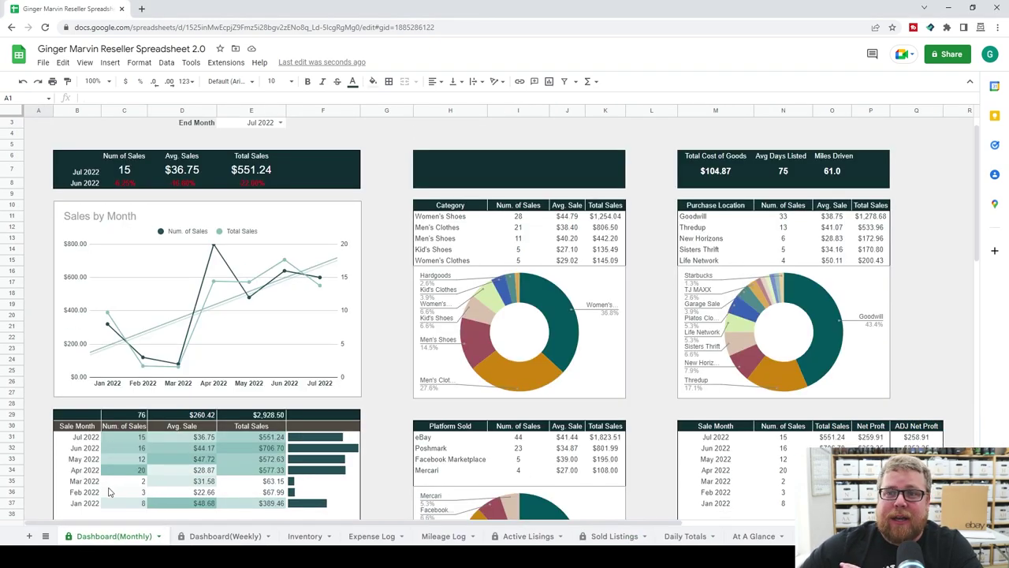
click(753, 536)
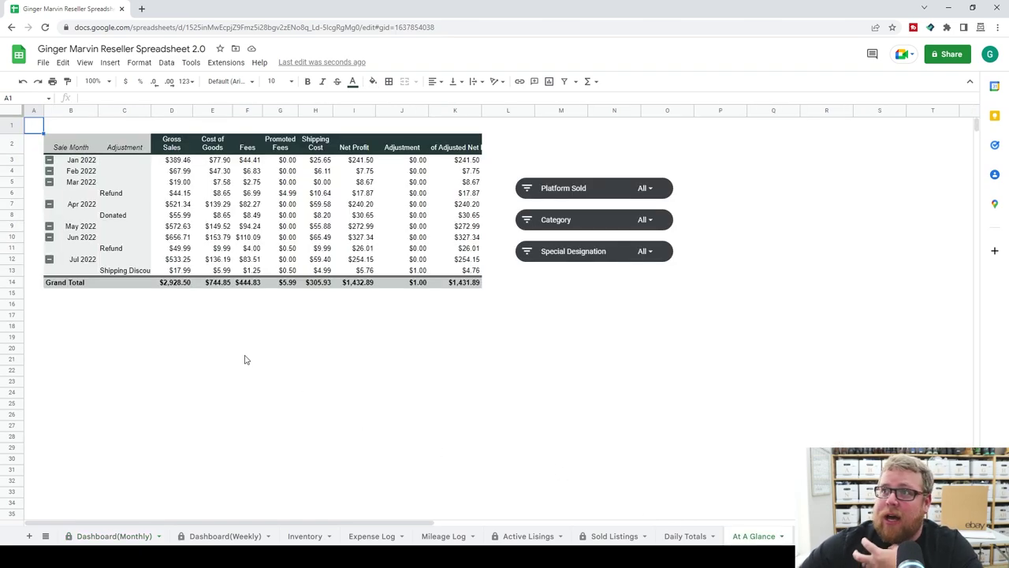
mouse_move(254, 243)
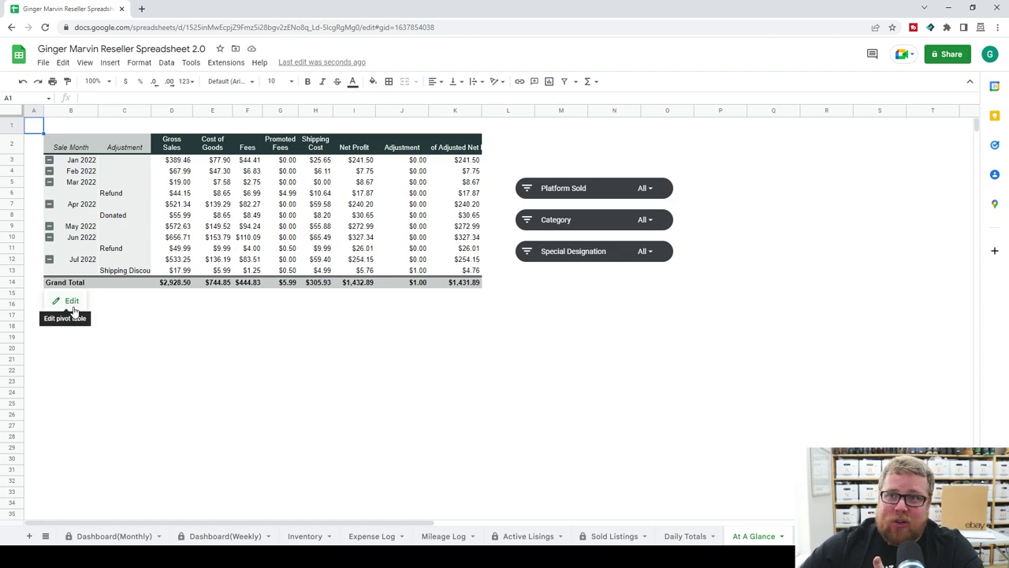
Step: Open the At A Glance pivot settings and check where the Inventory sheet's data ends
click(71, 301)
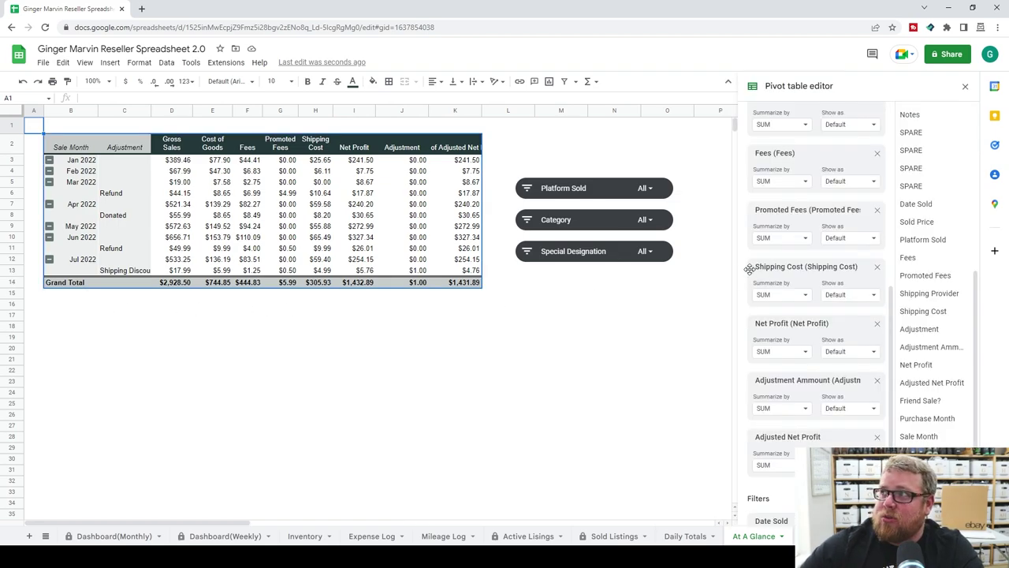
scroll(823, 268, up, 8)
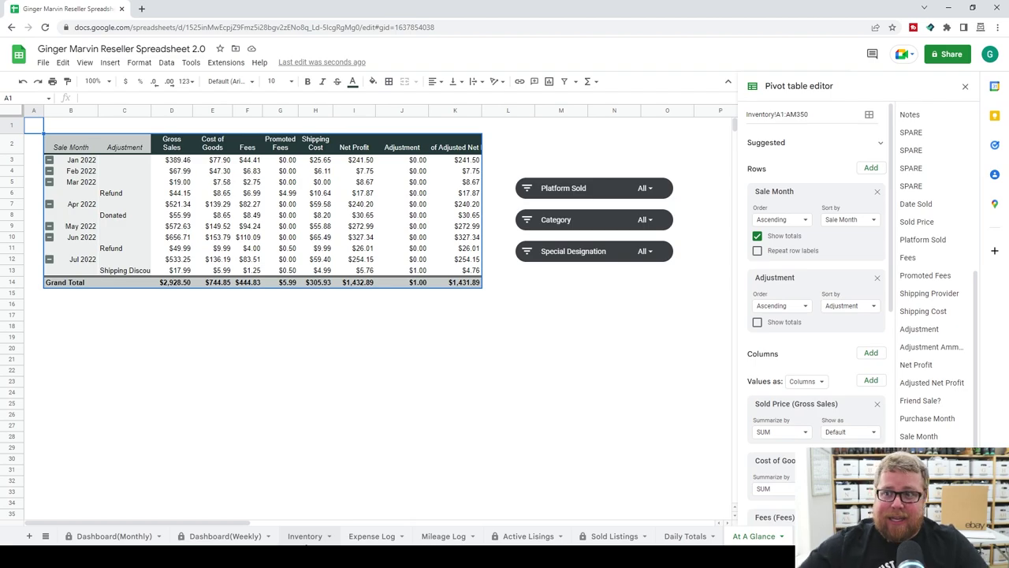
click(308, 539)
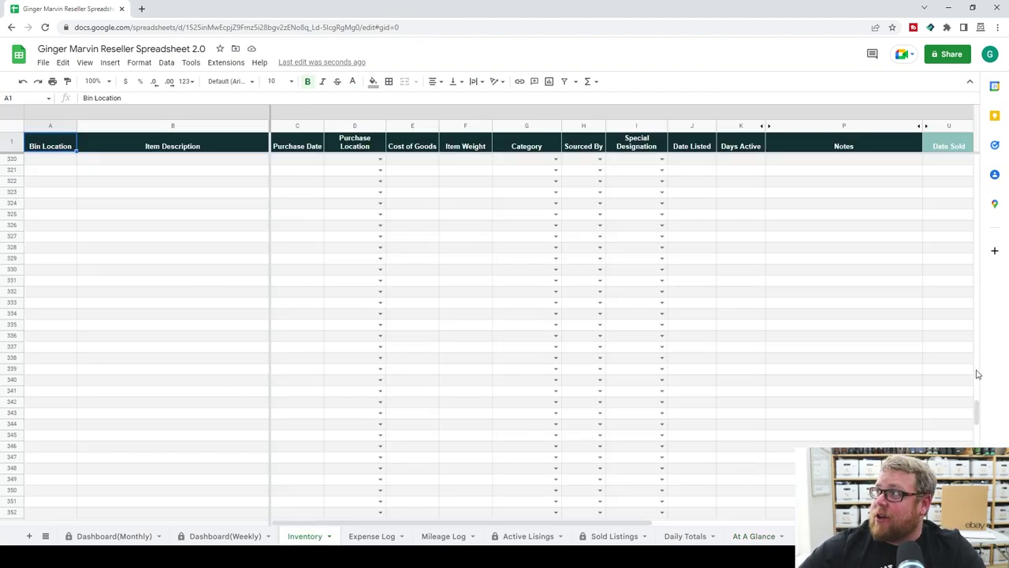
drag(974, 415, 974, 513)
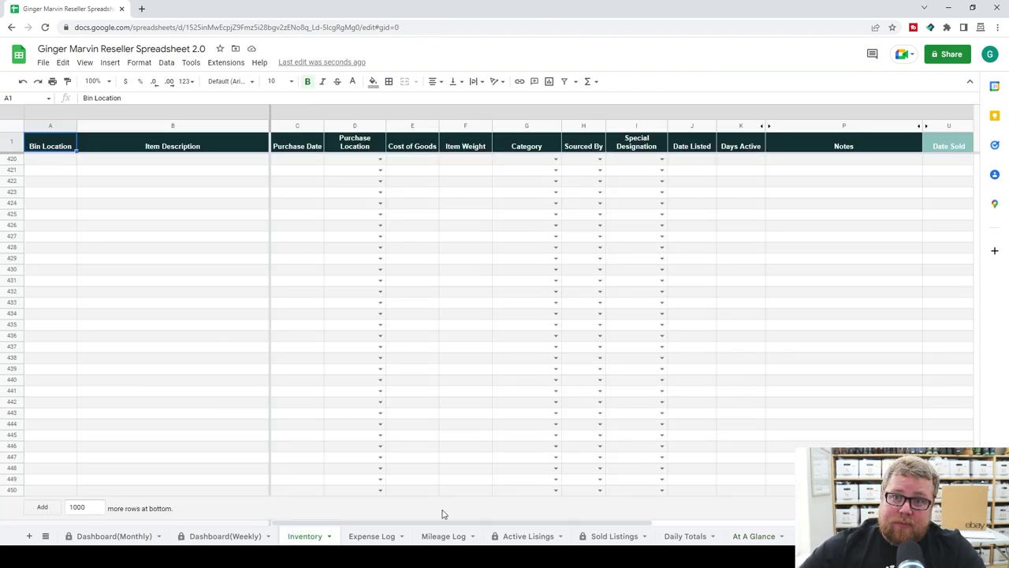
click(744, 536)
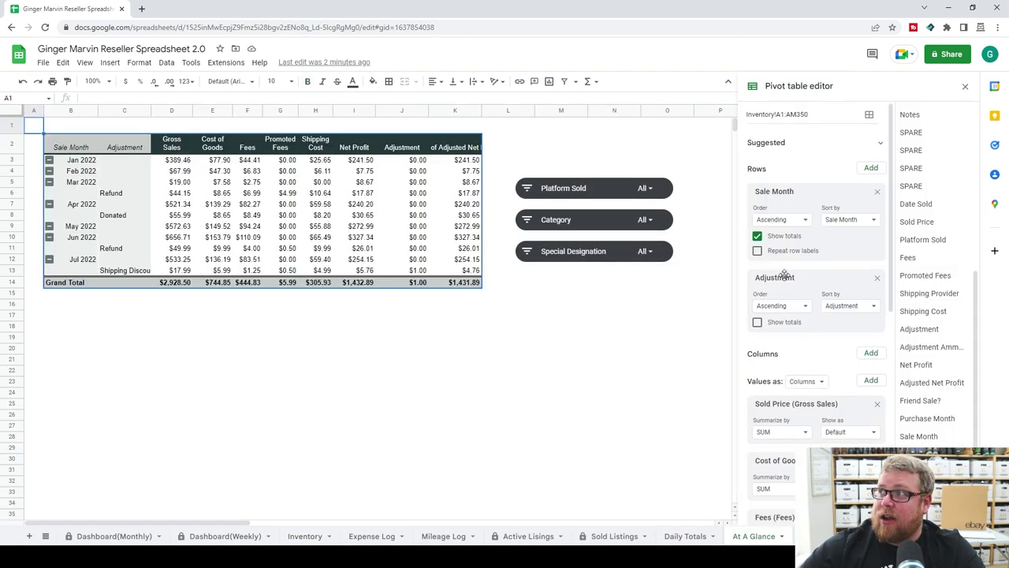
Step: Change the pivot range end from AM350 to AM450 and verify Inventory!A1:AM450
double_click(820, 114)
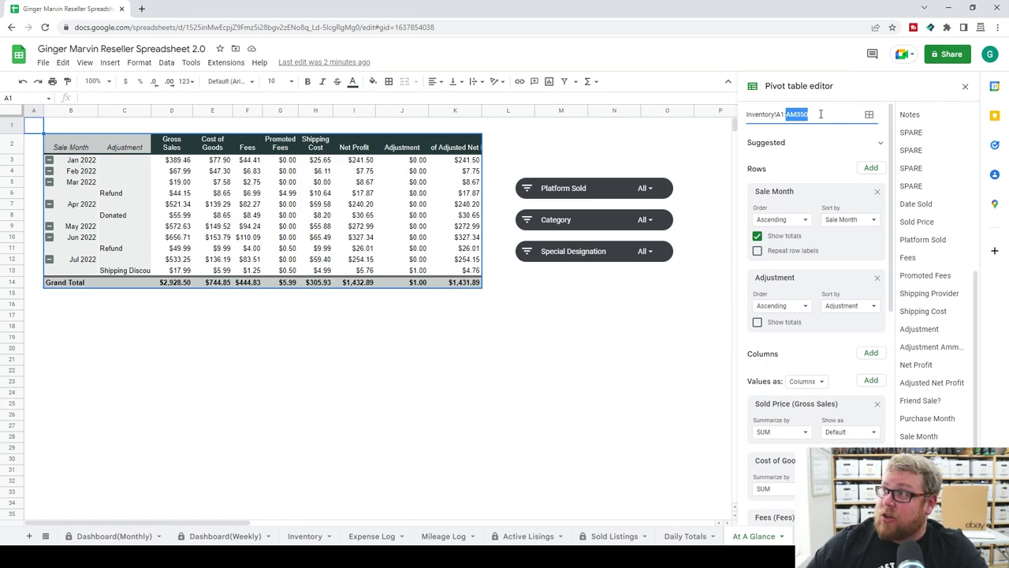
click(820, 115)
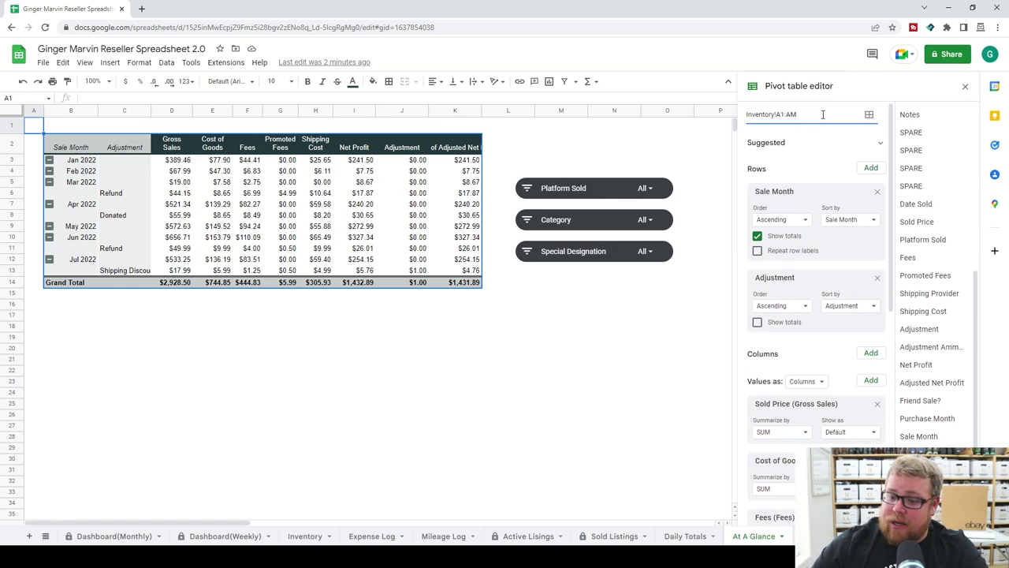
text(450)
key(Return)
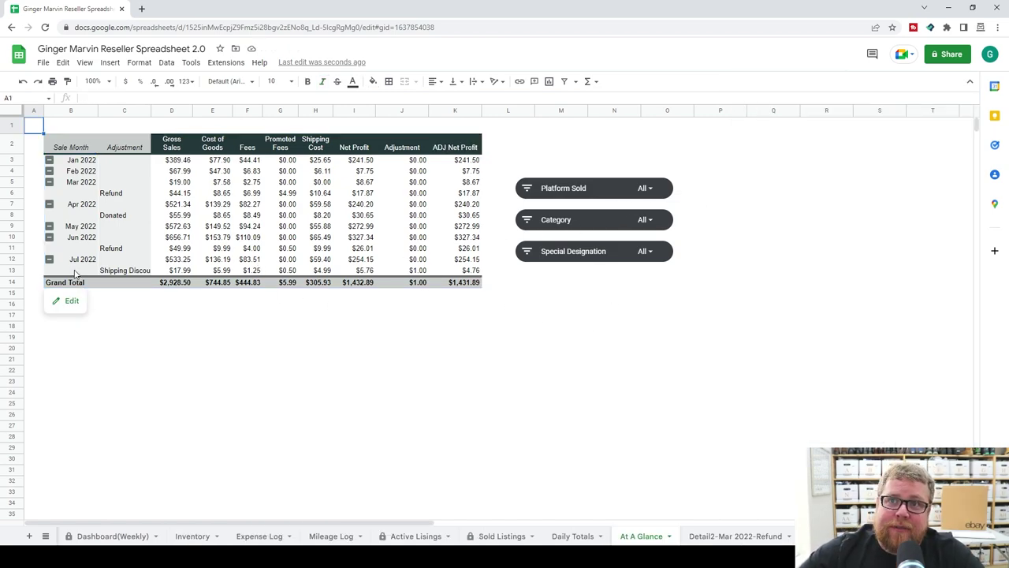
click(66, 303)
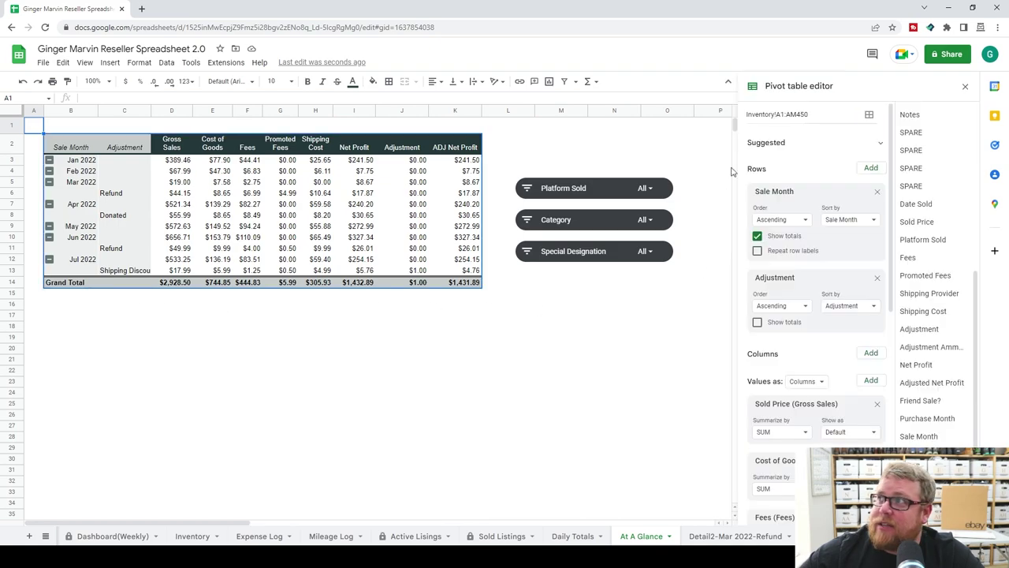
Step: Filter the Platform Sold slicer to eBay only, confirming the protected-sheet warning
click(965, 87)
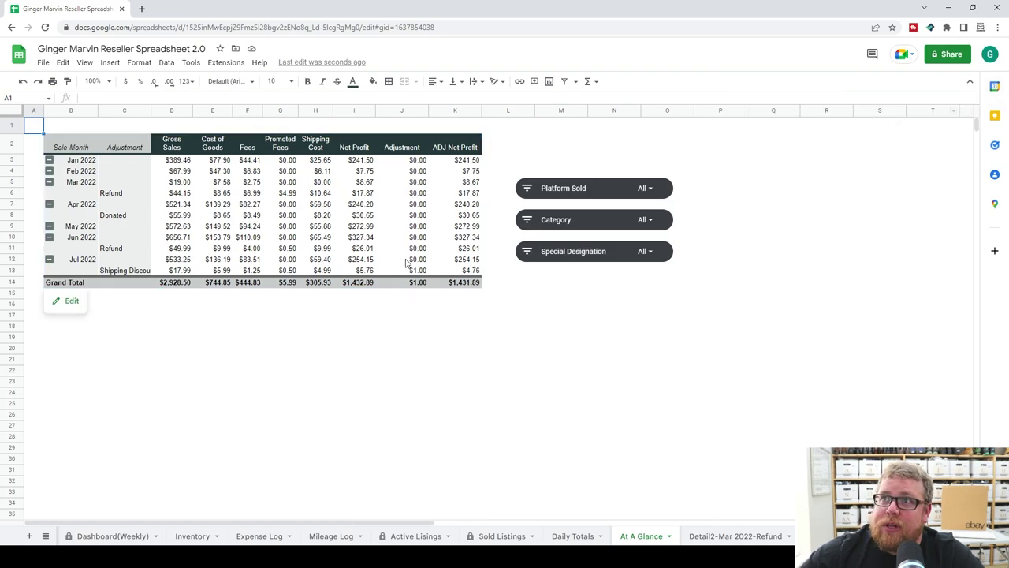
click(648, 189)
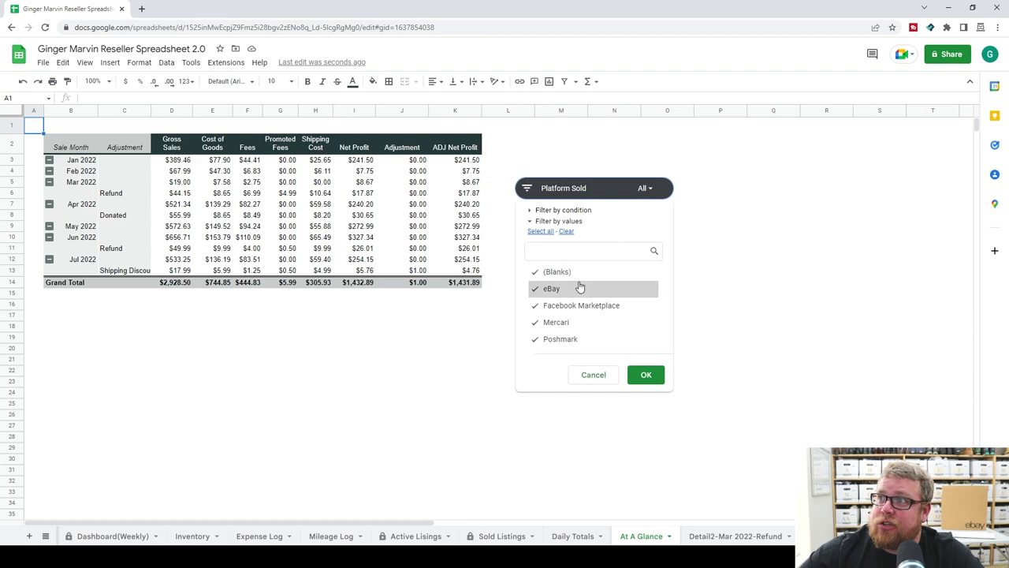
click(566, 231)
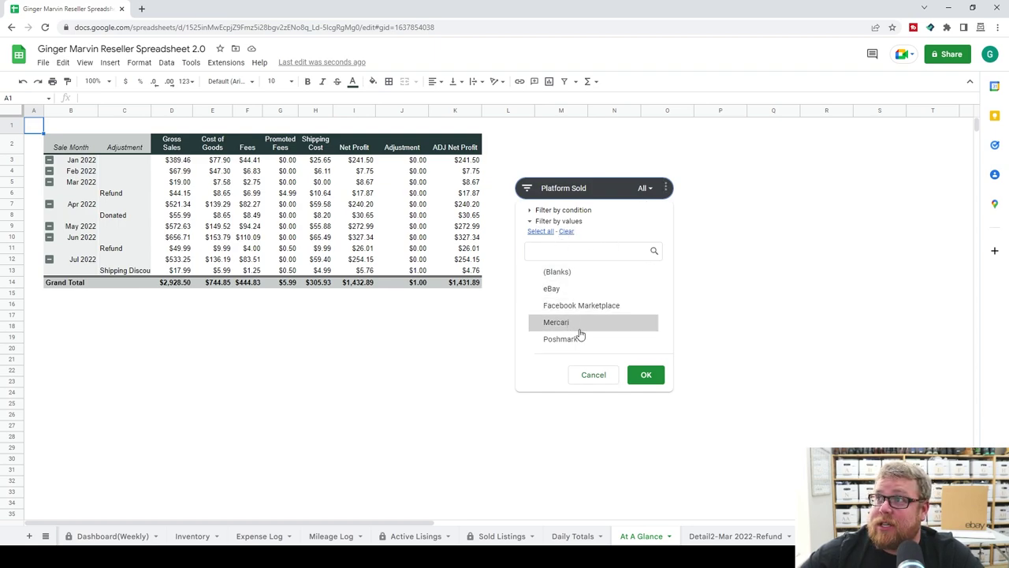
click(536, 288)
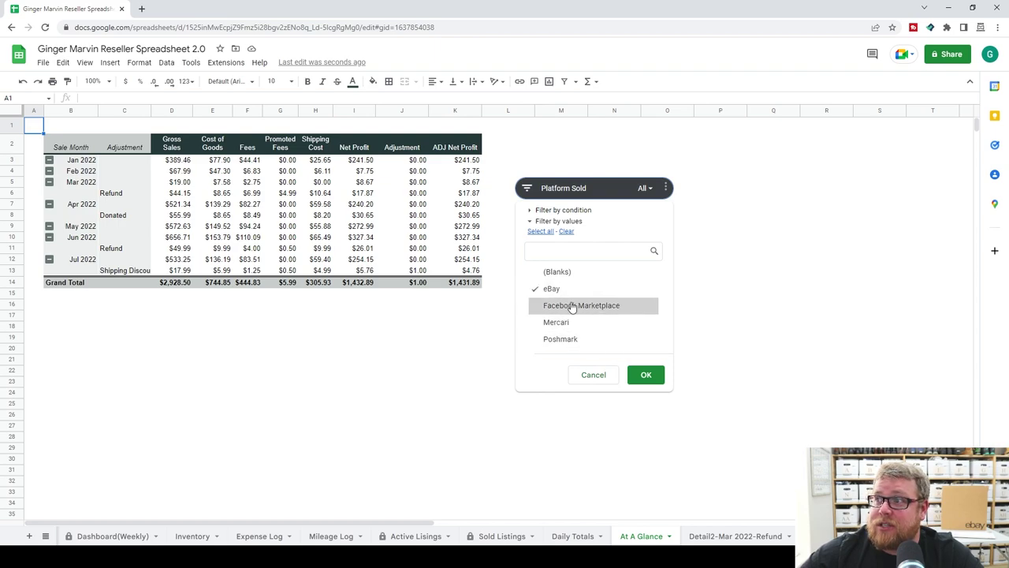
click(646, 374)
click(617, 343)
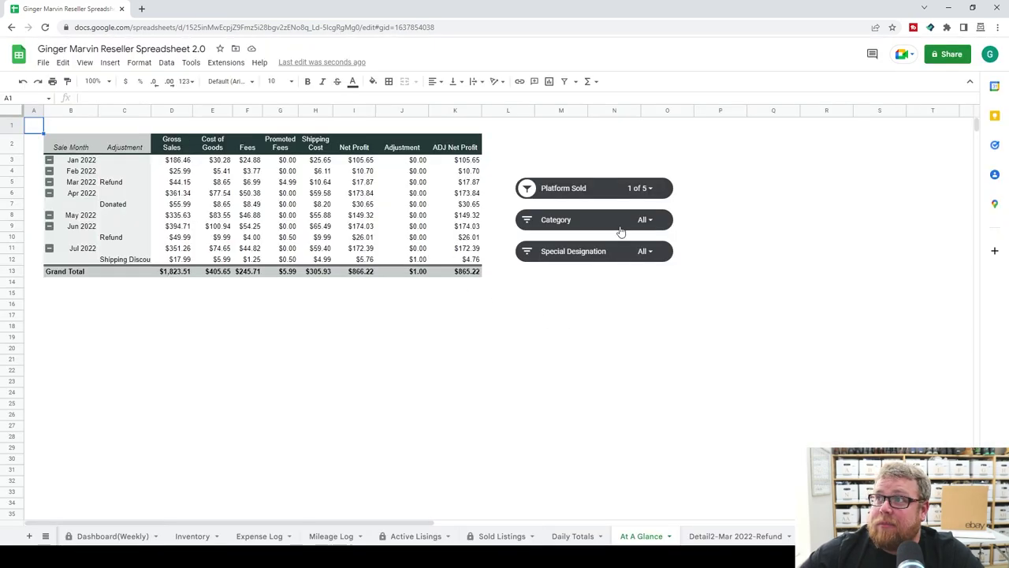
Step: Limit the Category slicer to Men's Clothes and Men's Shoes, leaving Special Designation unchanged
click(645, 219)
click(583, 354)
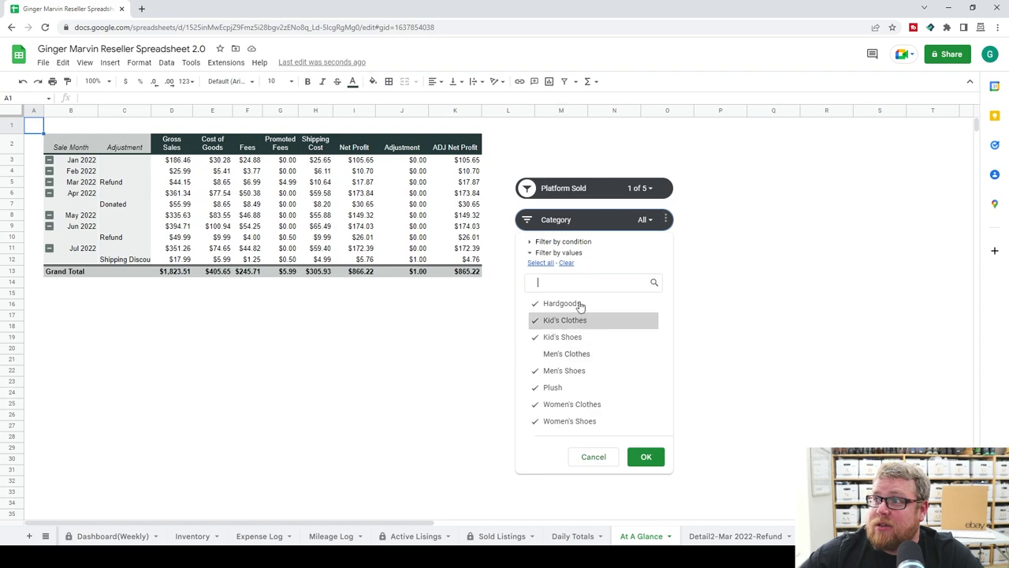
click(566, 262)
click(580, 354)
click(582, 370)
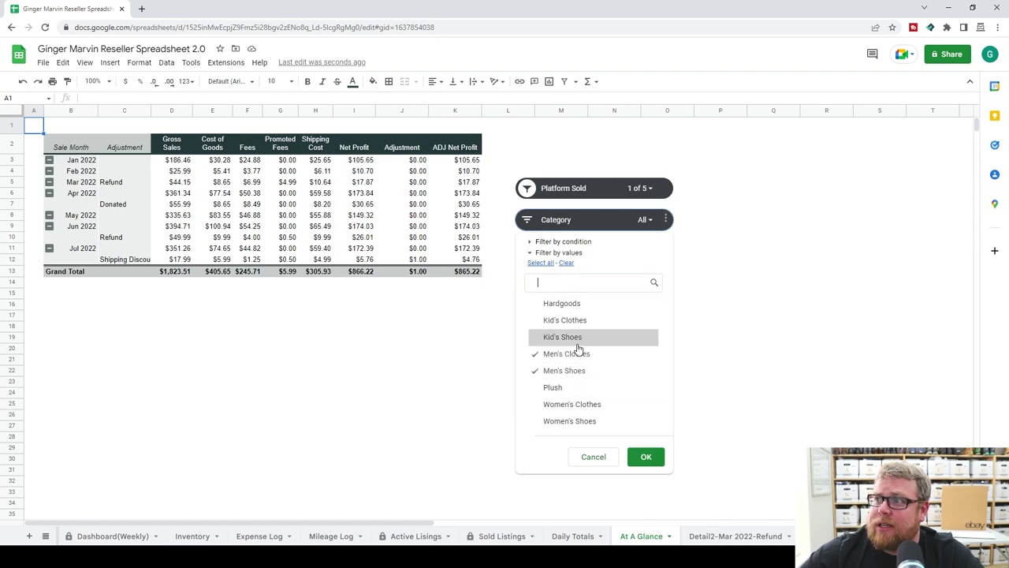
click(646, 457)
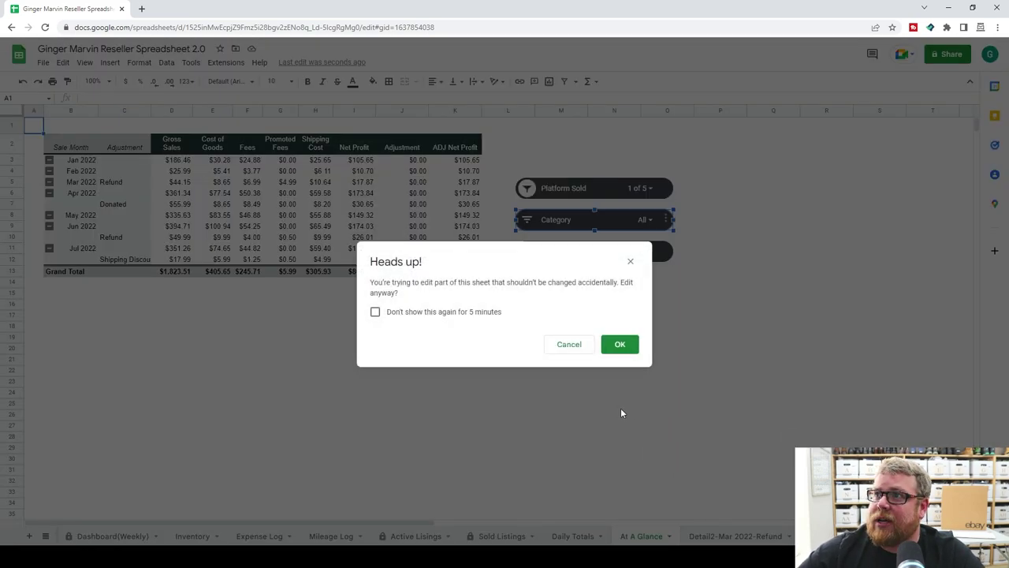
click(619, 344)
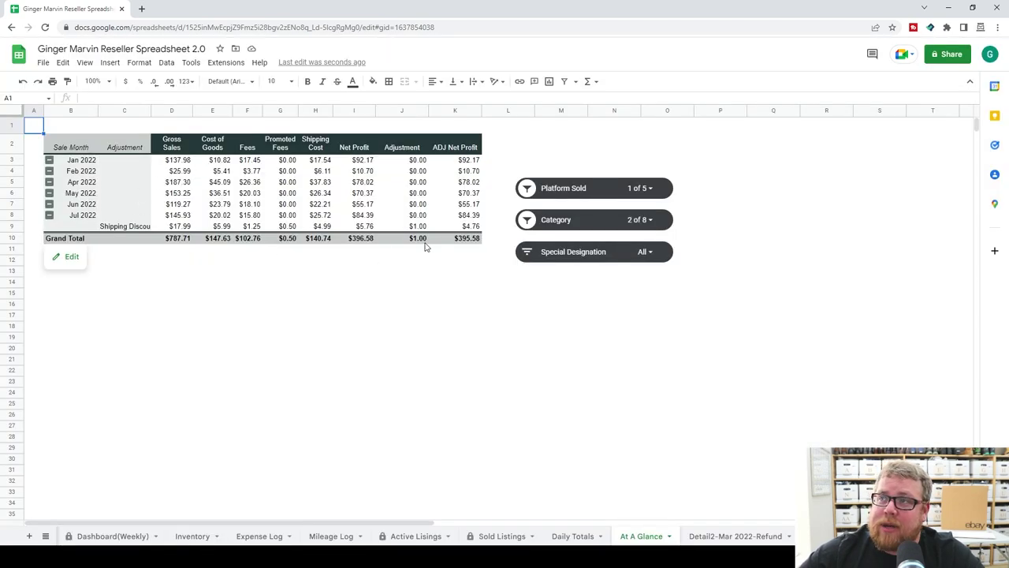
click(645, 251)
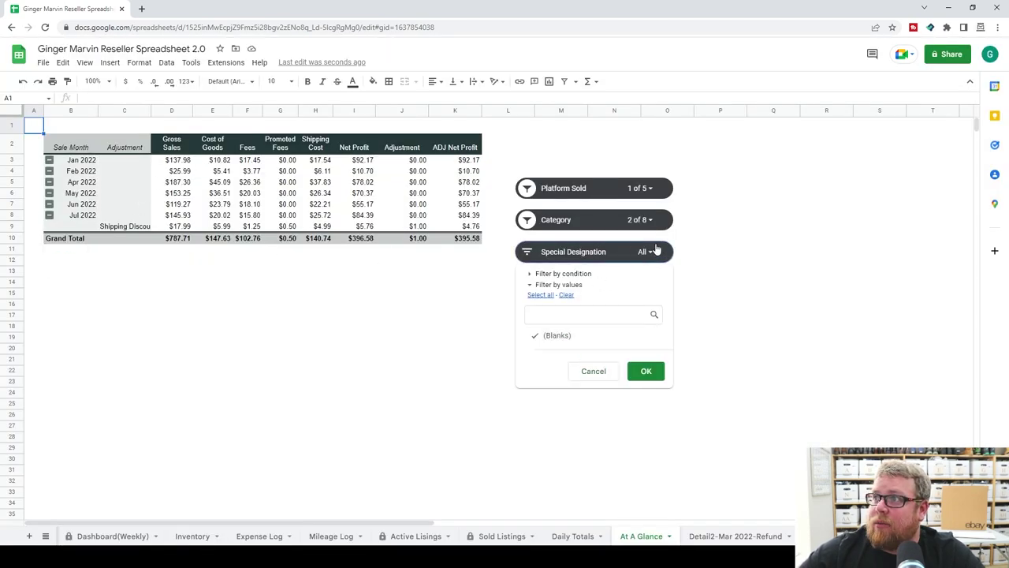
click(655, 250)
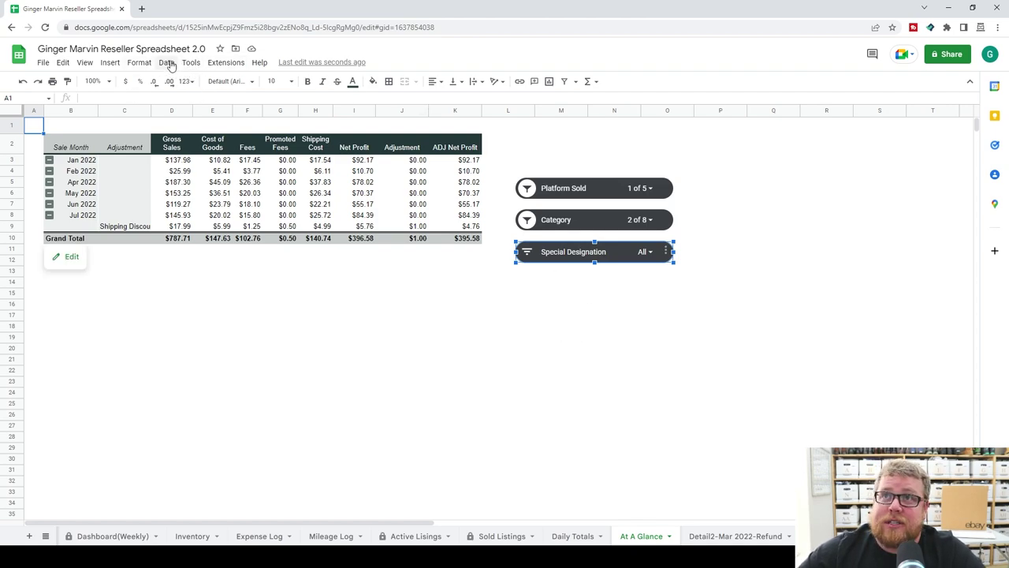
Step: Add a Sourced By slicer on Inventory!A1:AM350, placed below the Special Designation slicer
click(167, 63)
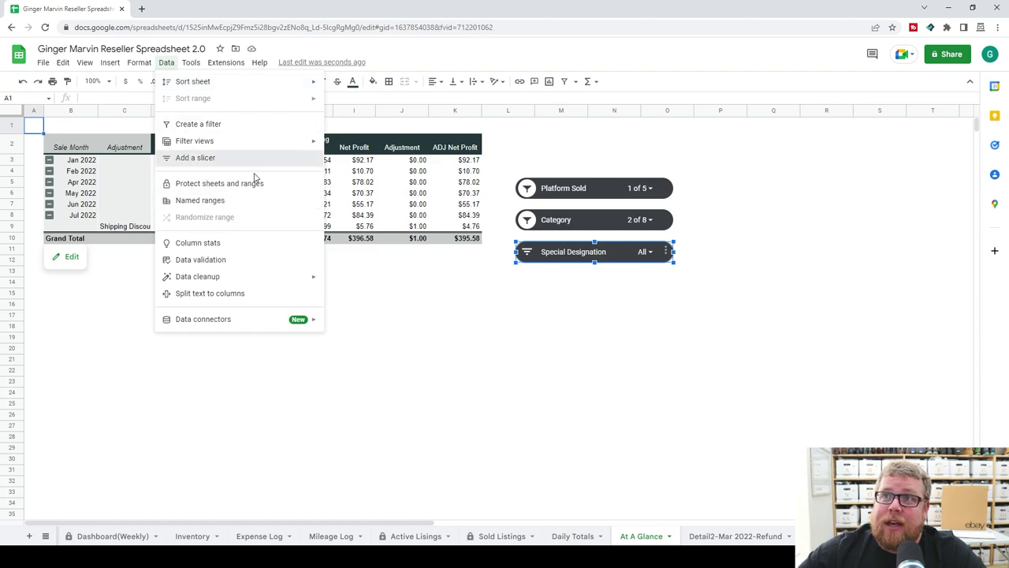
click(237, 158)
click(493, 275)
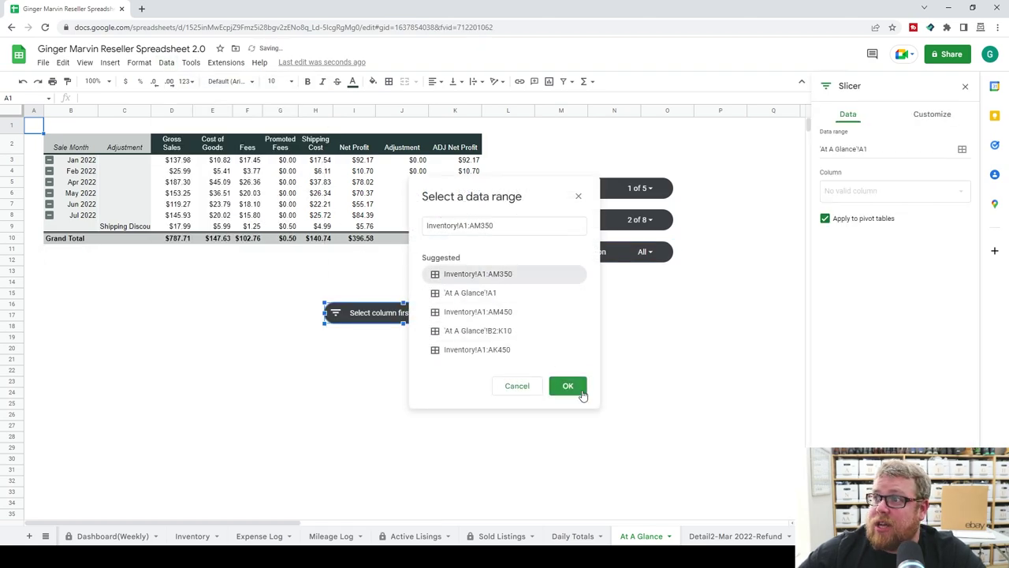
click(567, 385)
click(851, 193)
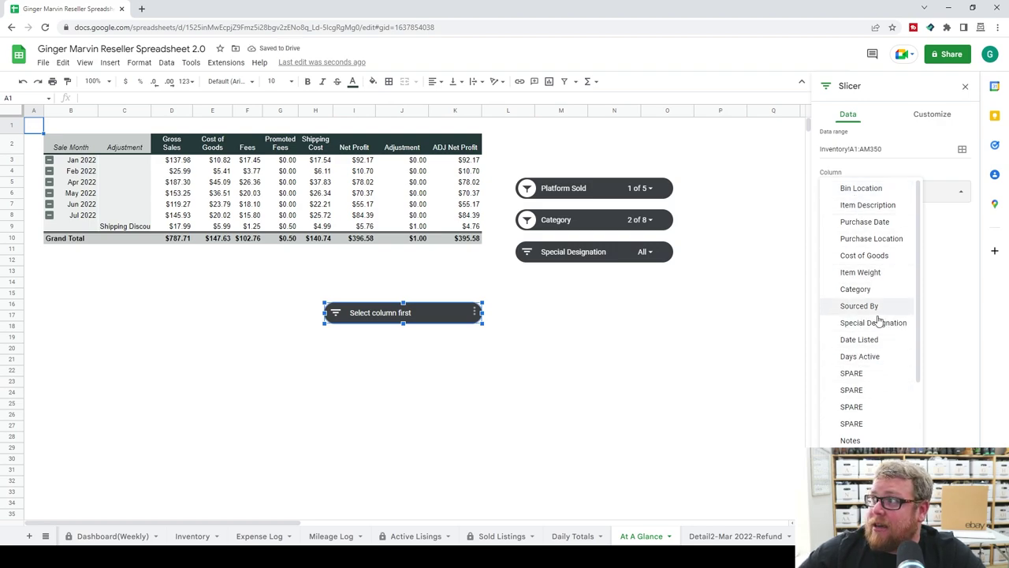
click(875, 307)
drag(399, 316, 595, 279)
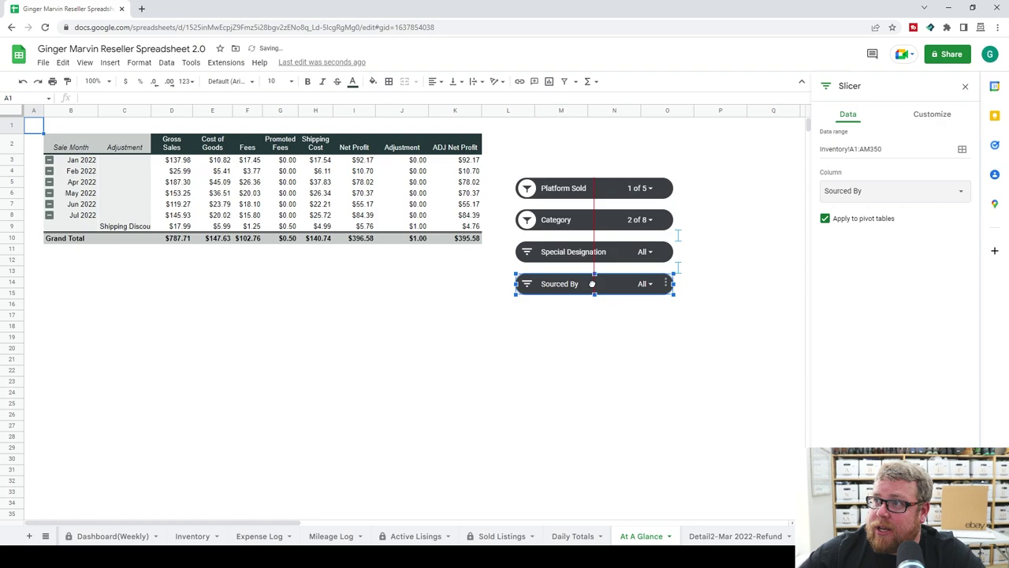
Step: Filter the Sourced By slicer to a single sourcer, excluding blanks, and view Dashboard(Weekly)
click(644, 284)
click(561, 401)
click(561, 367)
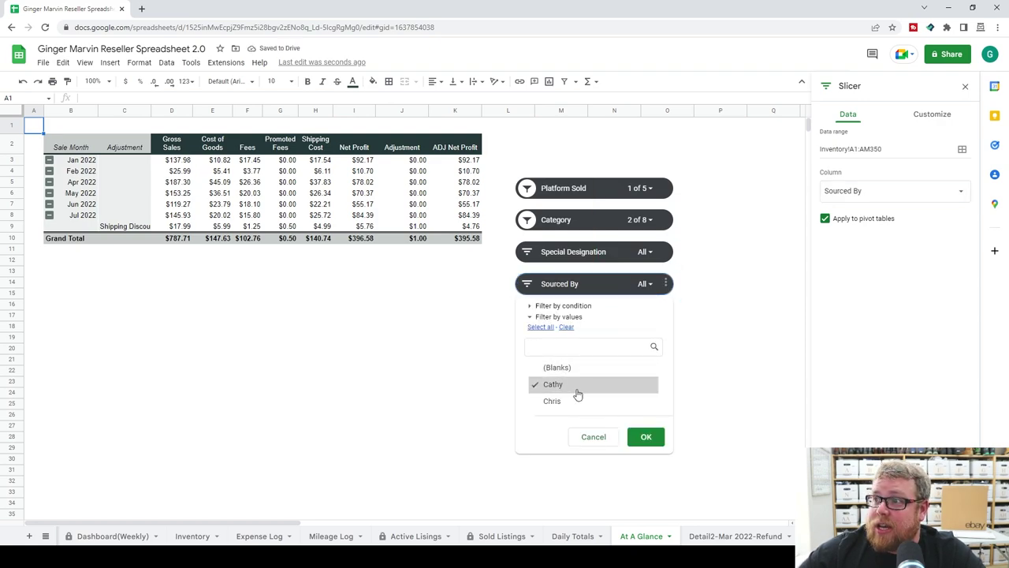
click(646, 436)
key(Return)
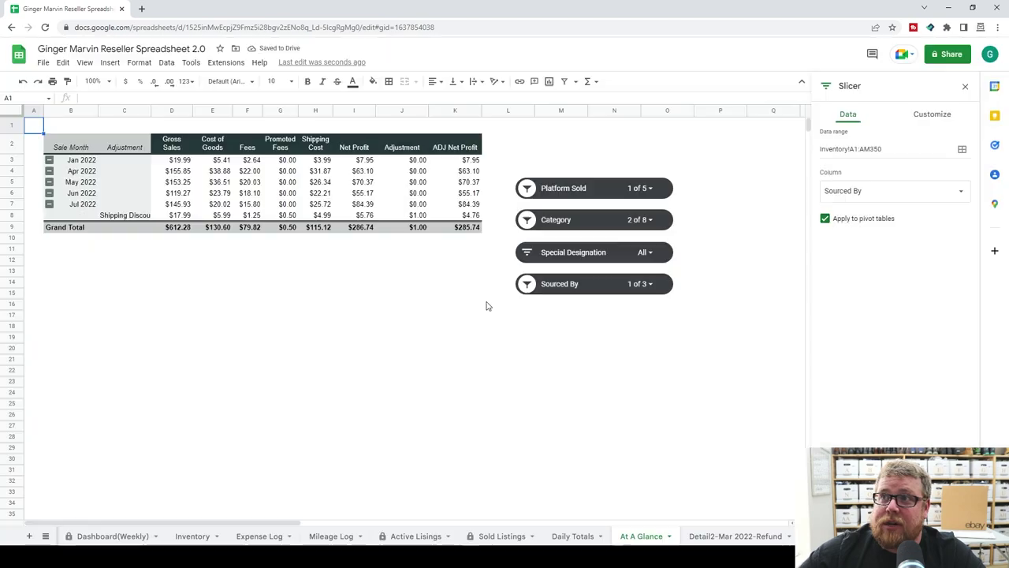
click(566, 285)
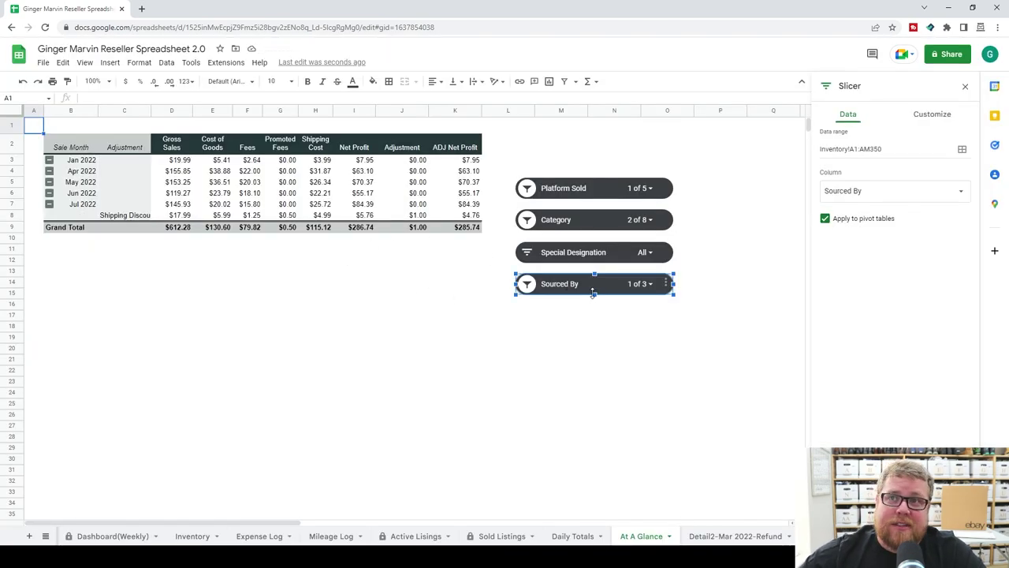
click(115, 536)
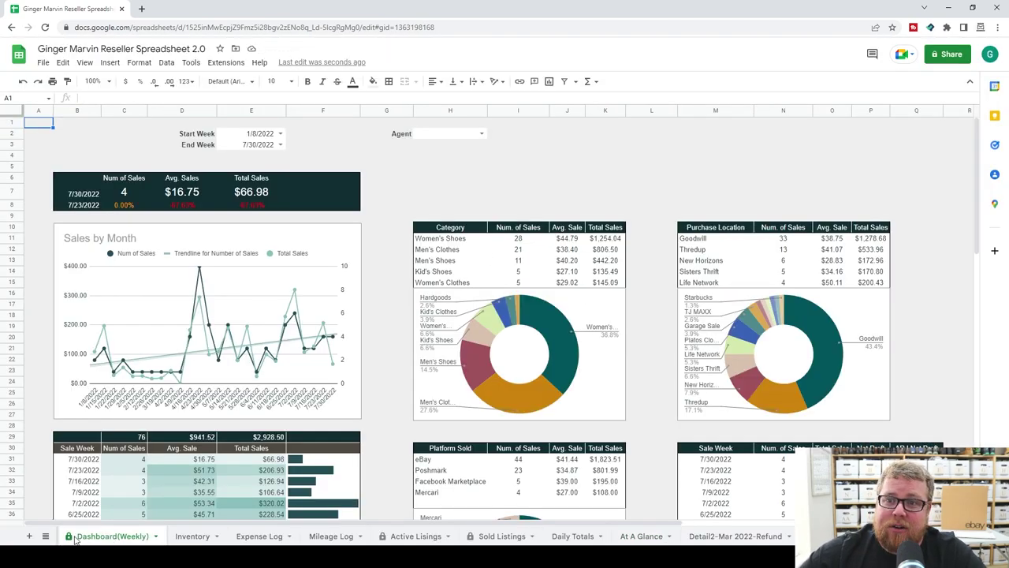
Step: Return to At A Glance and delete the Sourced By slicer
click(77, 537)
click(757, 536)
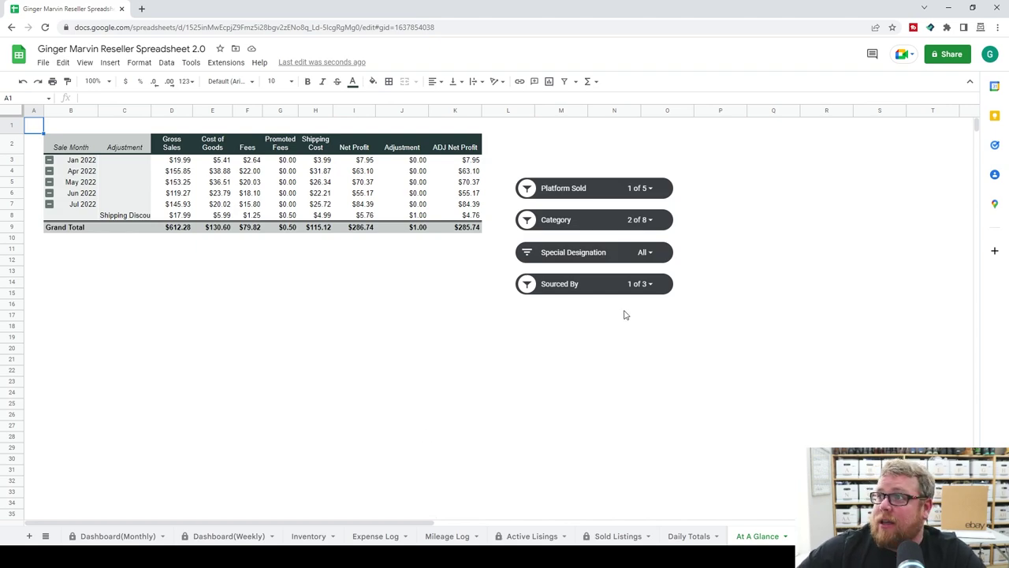
click(579, 283)
key(Delete)
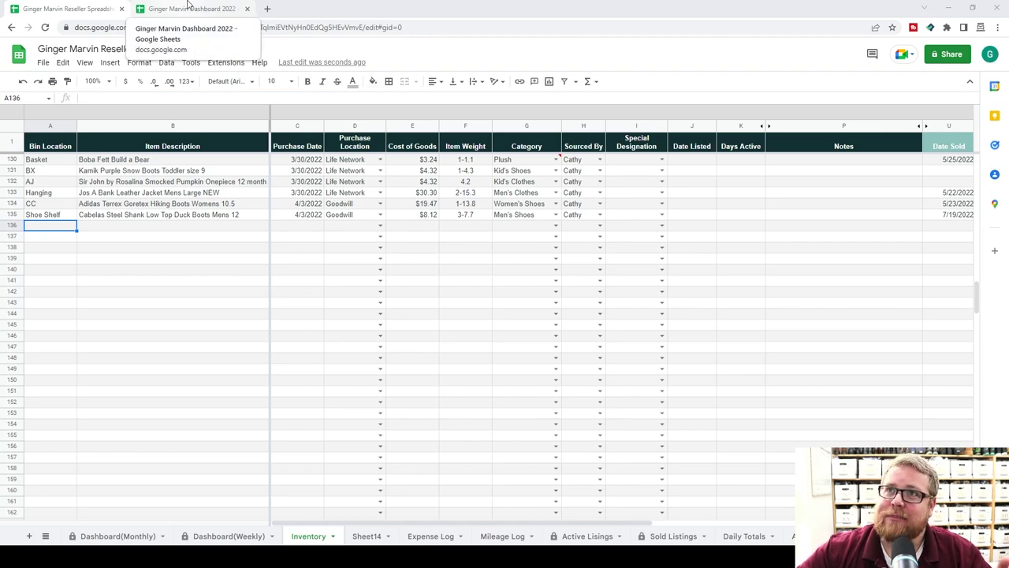
Step: Copy A2683:I2705 from the old Dashboard 2022 Inventory and return to Reseller Spreadsheet 2.0
click(175, 7)
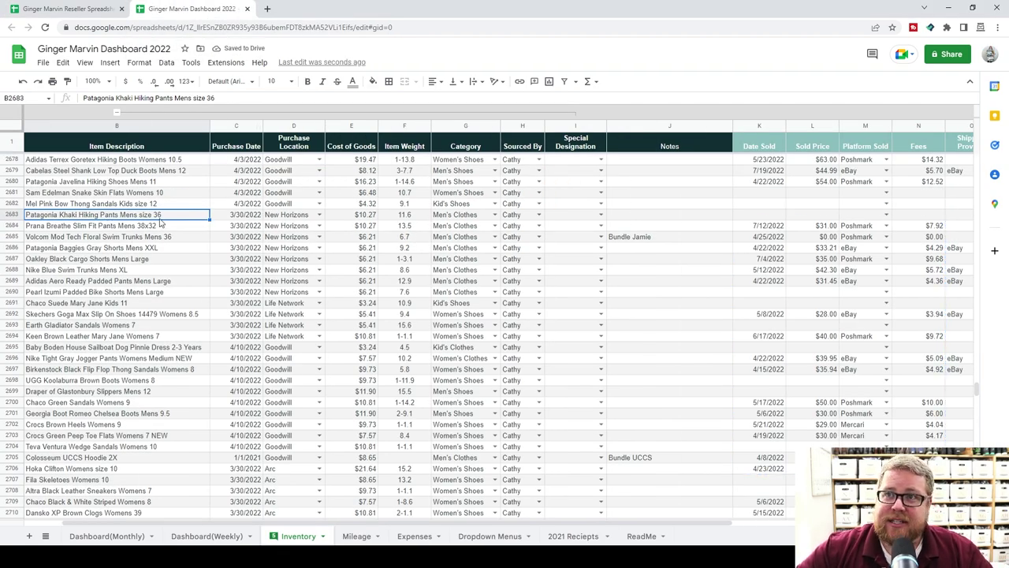
drag(330, 523, 291, 524)
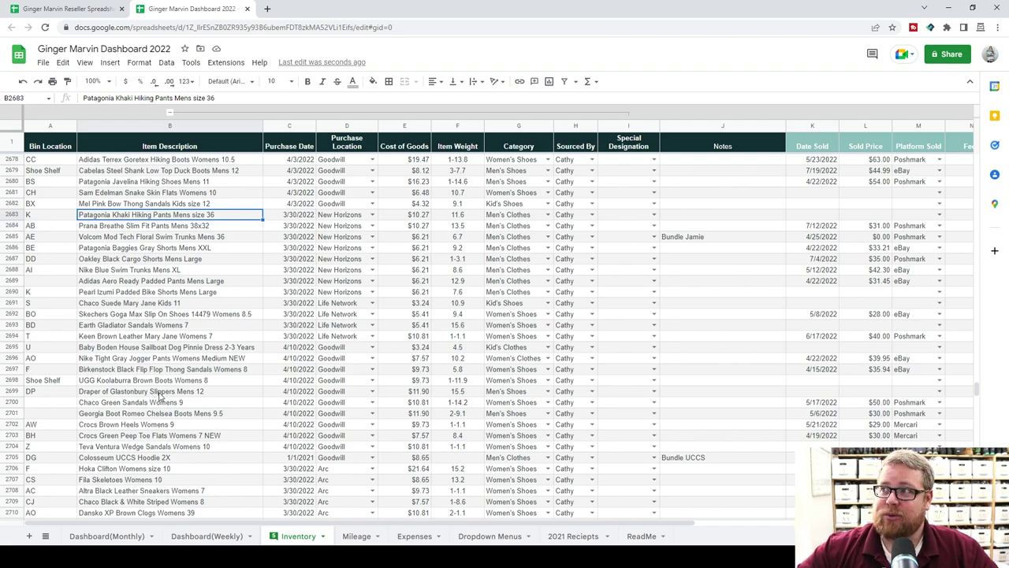
key(Left)
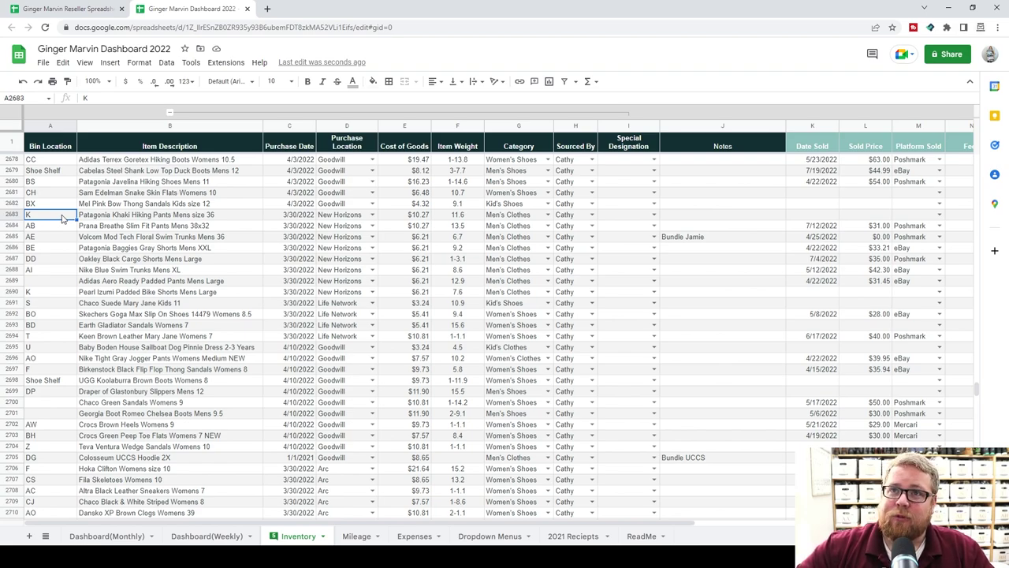
drag(65, 220, 630, 459)
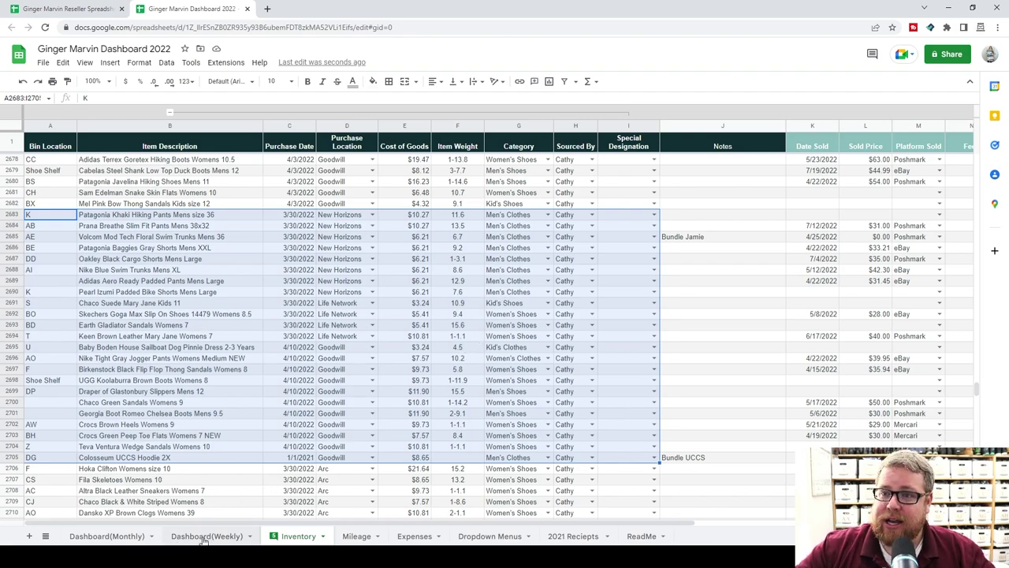
click(74, 9)
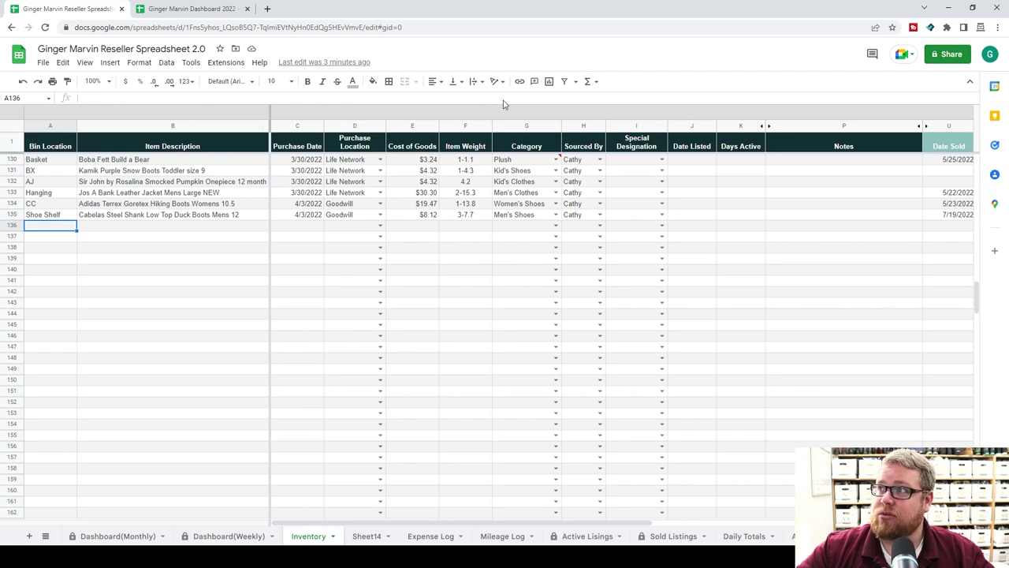
click(167, 7)
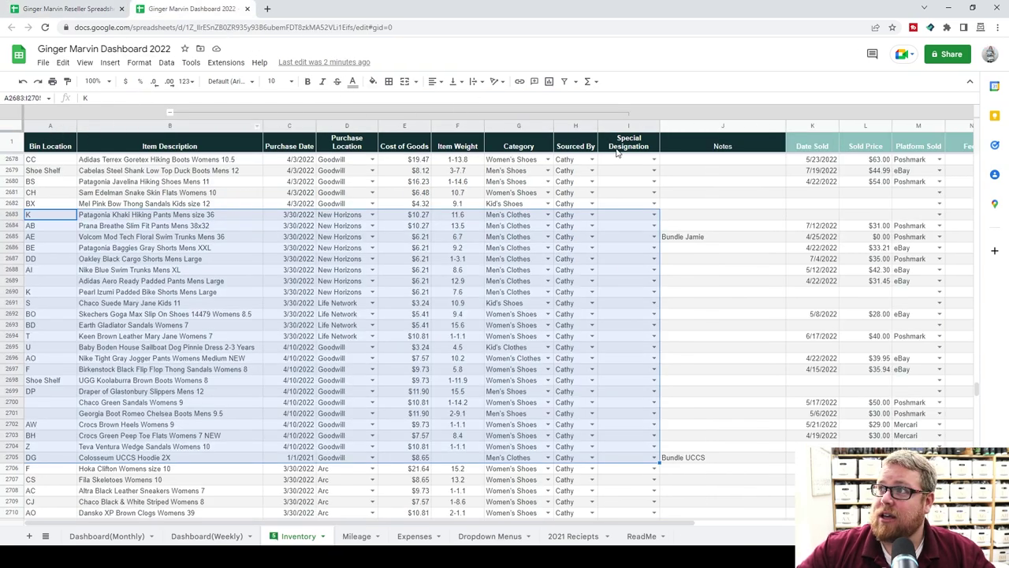
key(ctrl+c)
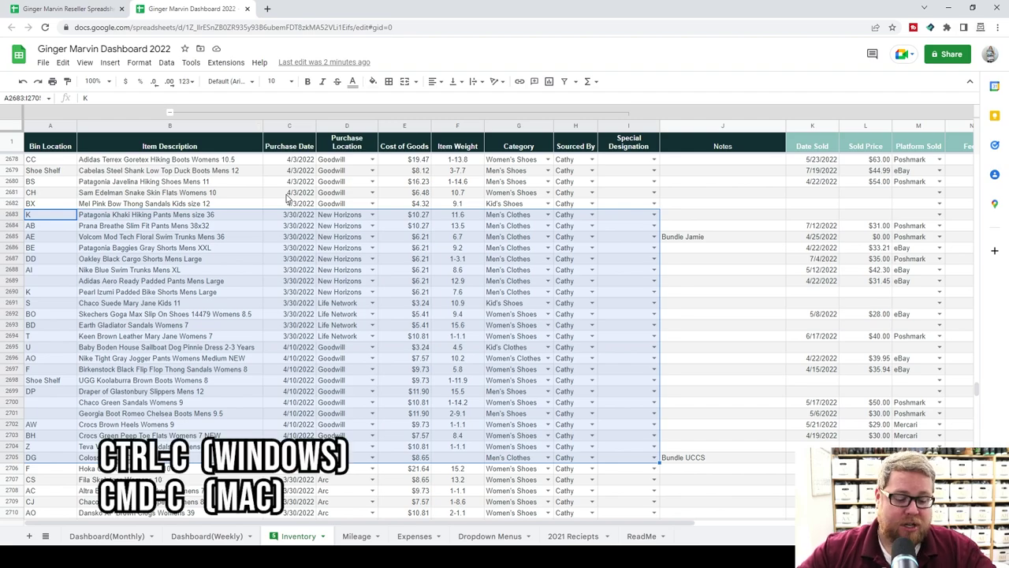
key(ctrl+c)
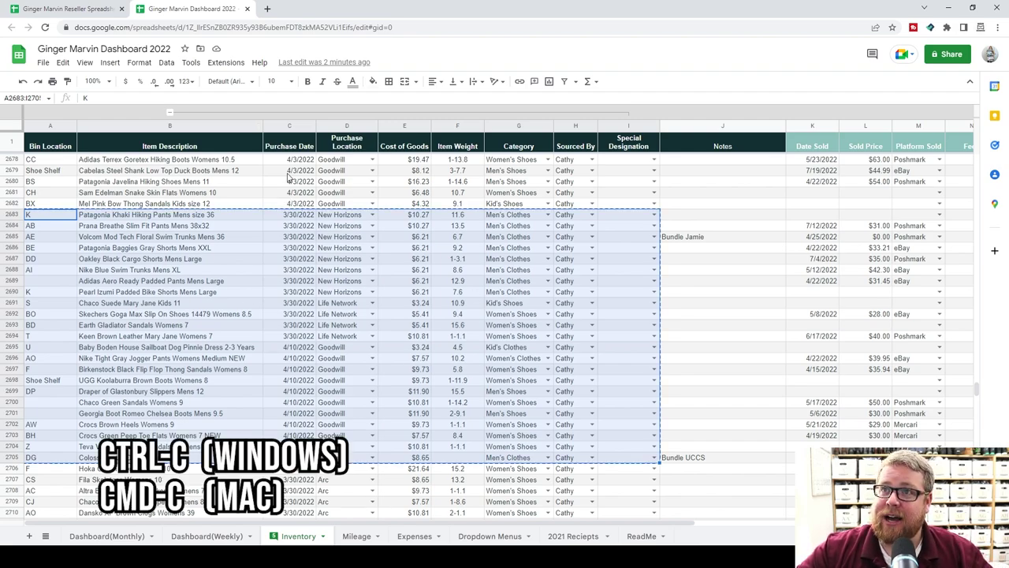
click(98, 8)
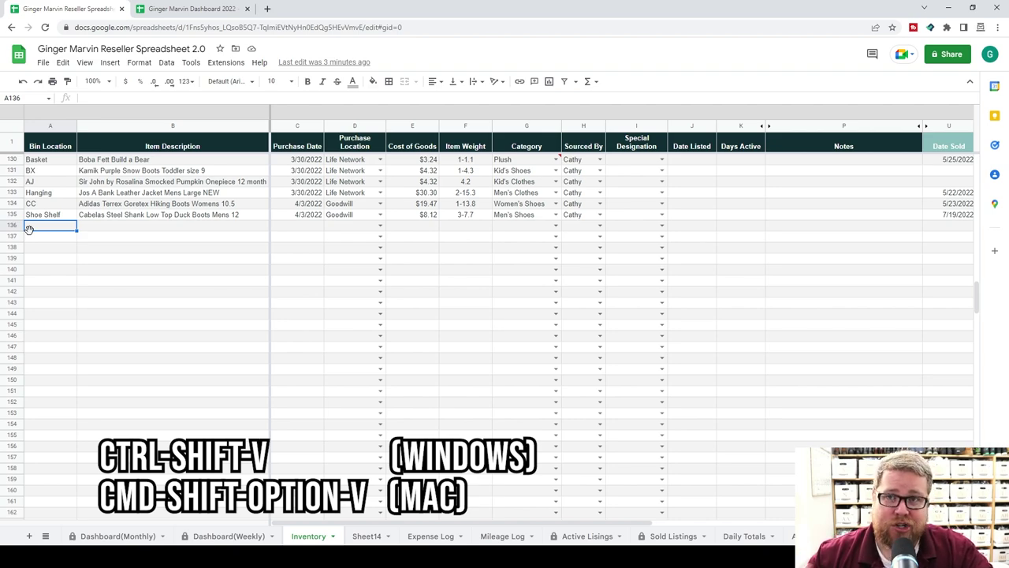
Step: Paste the 23 copied items as values only starting at A136, then check the columns to the right
key(ctrl+shift+v)
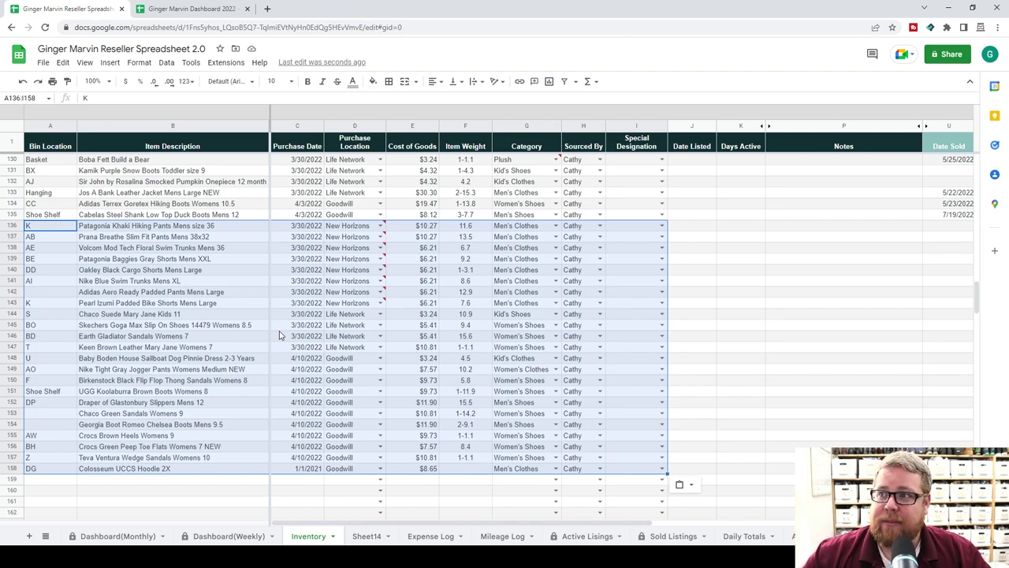
mouse_move(350, 249)
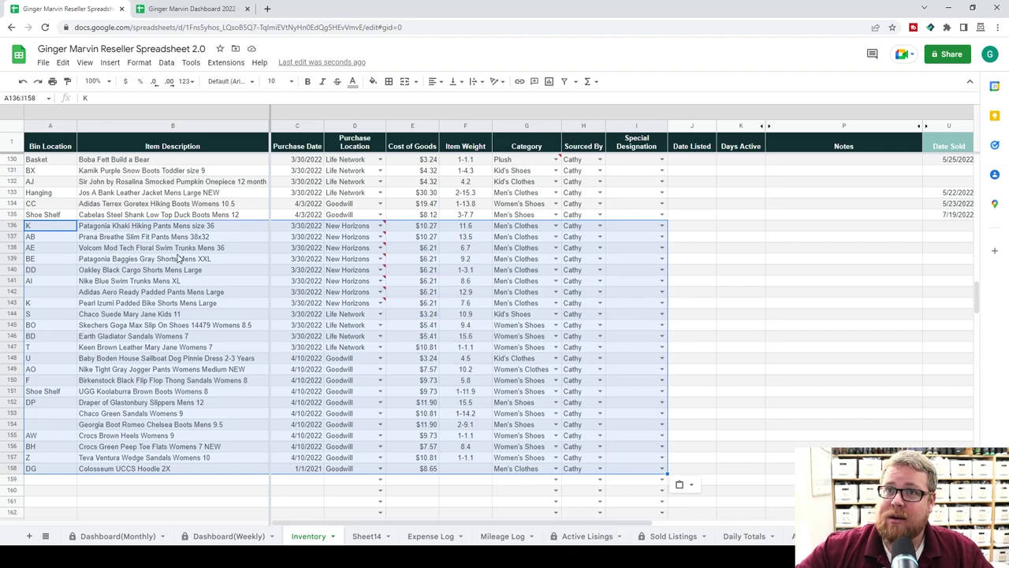
drag(420, 524, 573, 551)
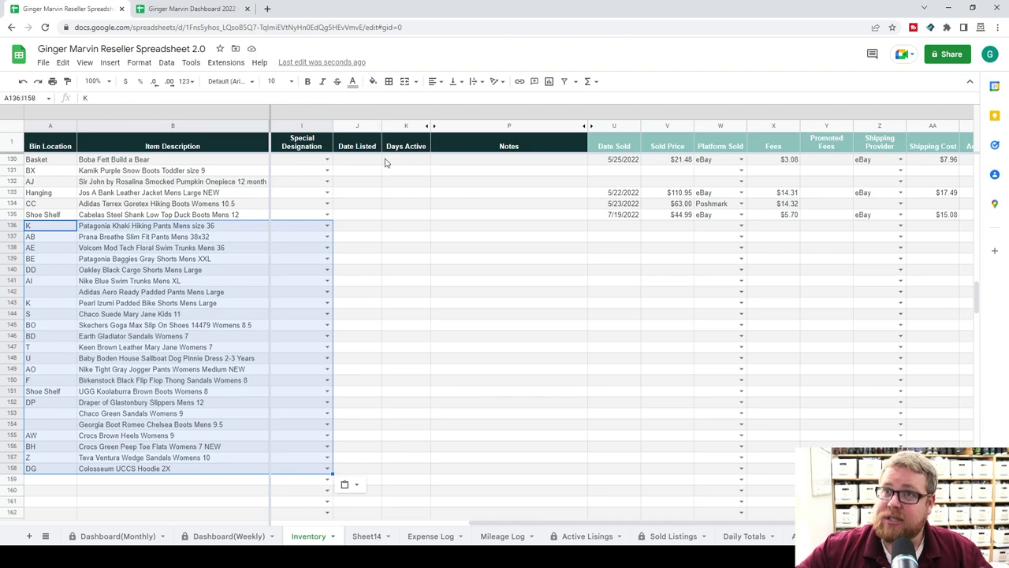
Step: Copy Notes J2683:J2705 from the old dashboard into P136:P158 as values only
click(201, 9)
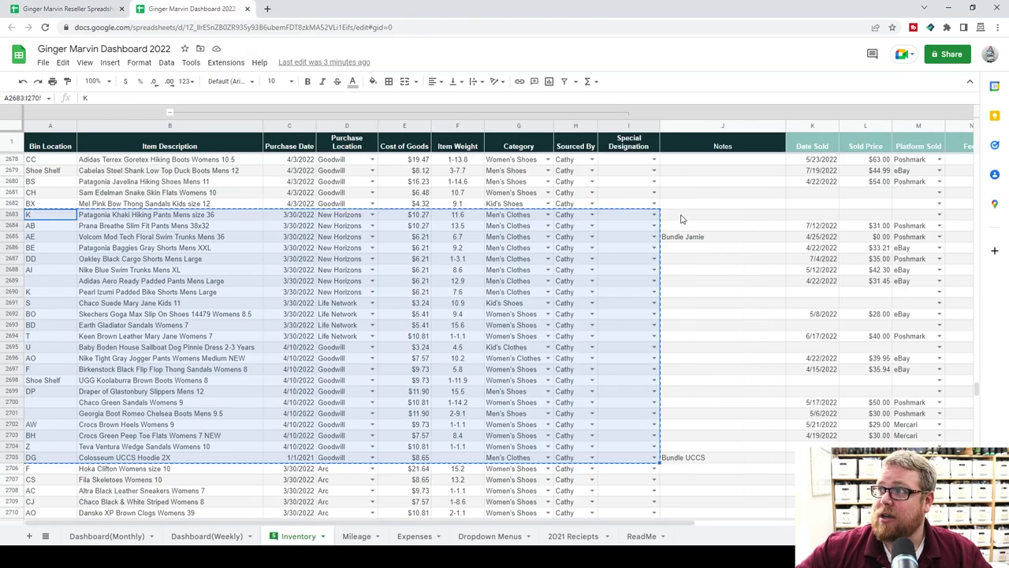
drag(681, 216, 713, 463)
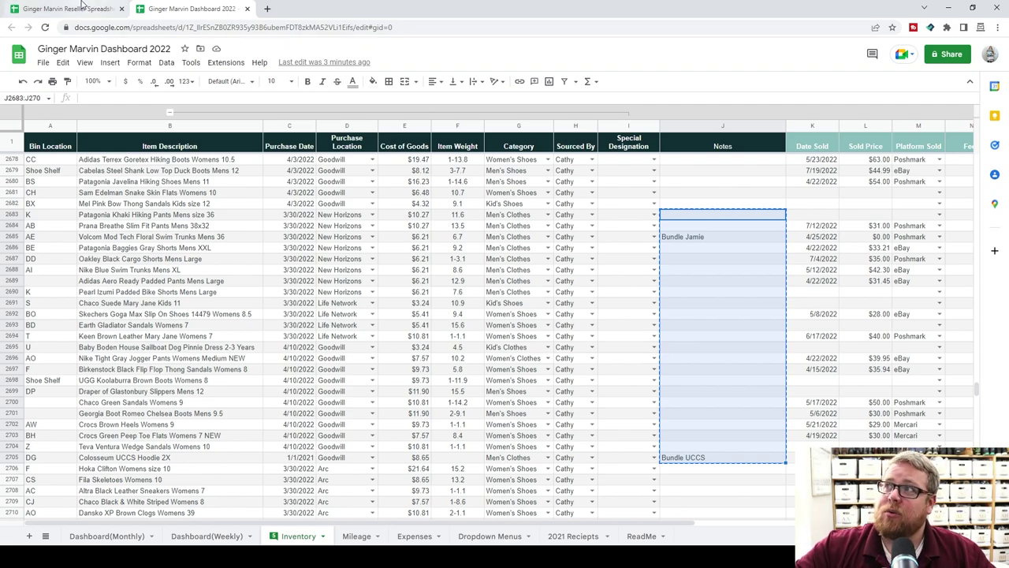
click(56, 8)
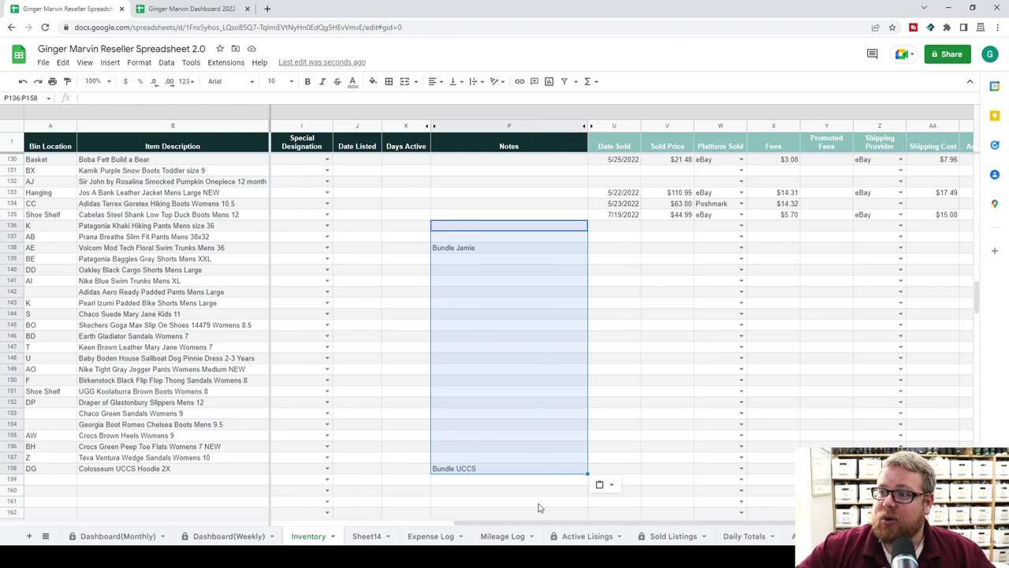
drag(530, 524, 511, 232)
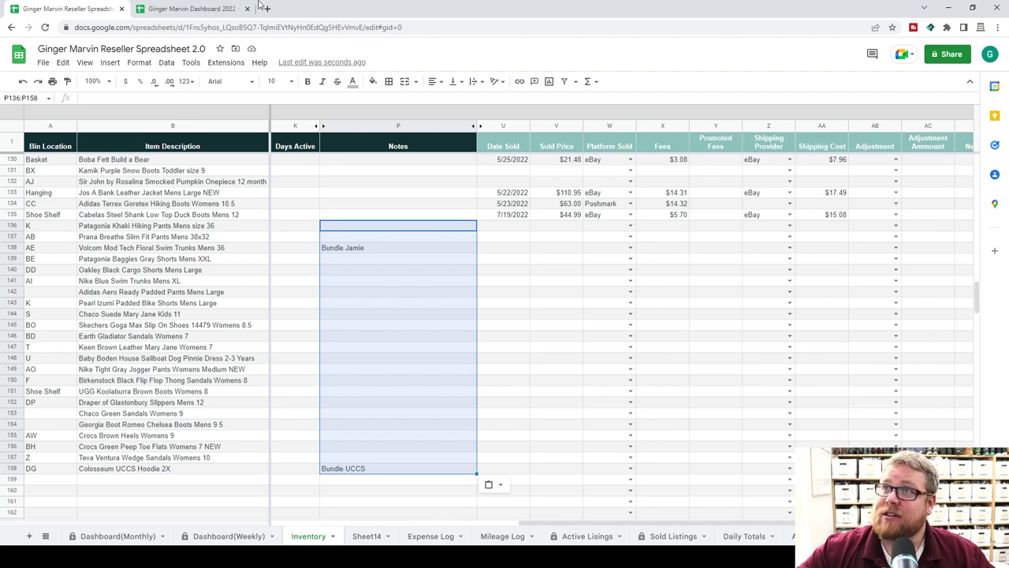
click(170, 8)
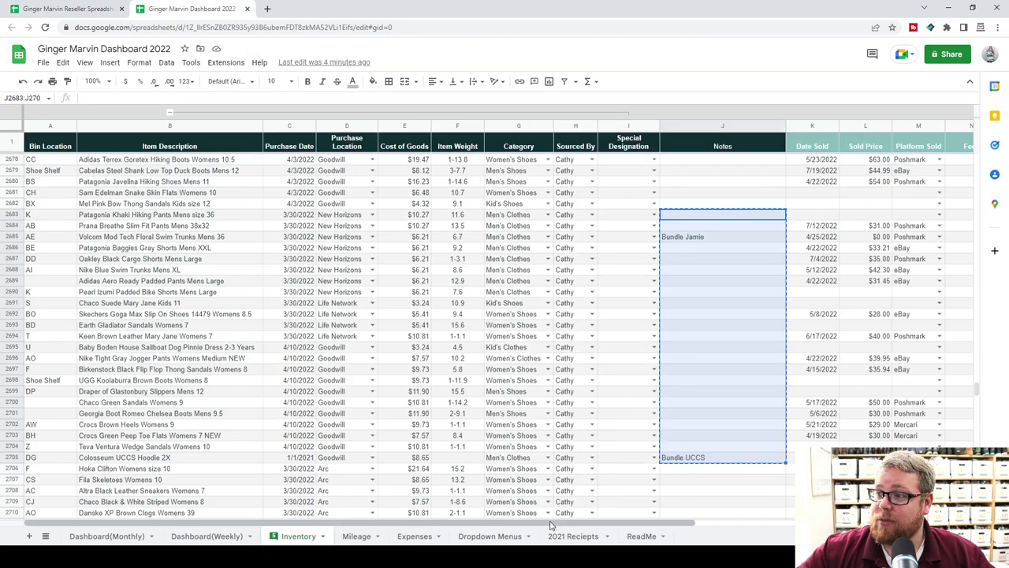
Step: Paste the old Date Sold through Fees values into U136:X158 as values only
key(ctrl+c)
scroll(635, 536, right, 5)
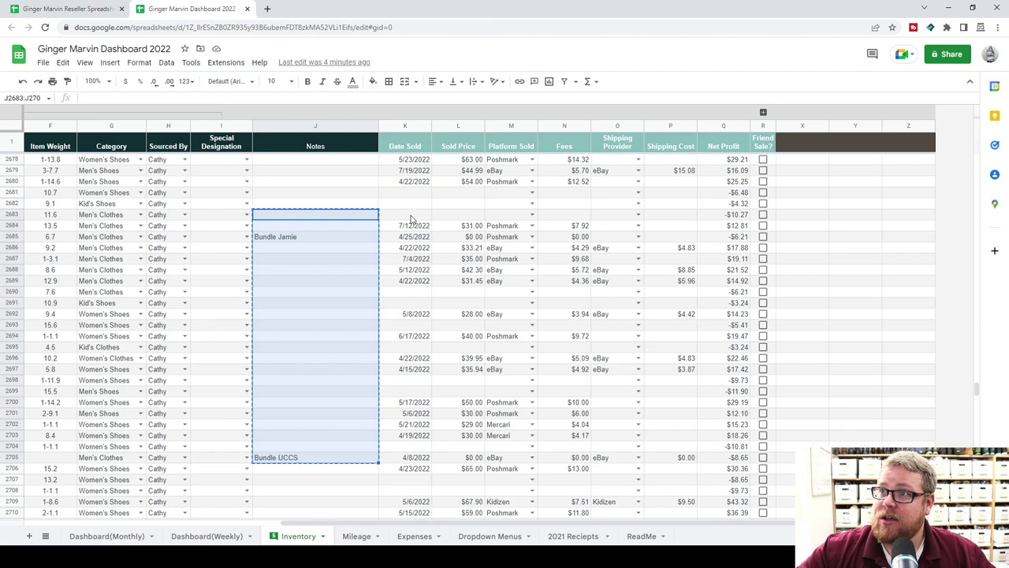
drag(406, 220, 569, 457)
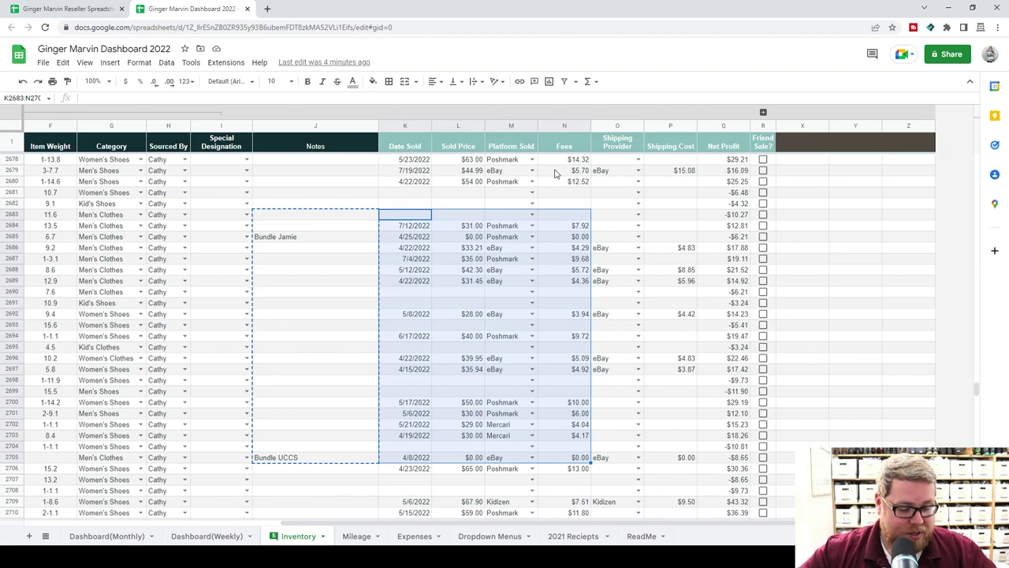
click(67, 8)
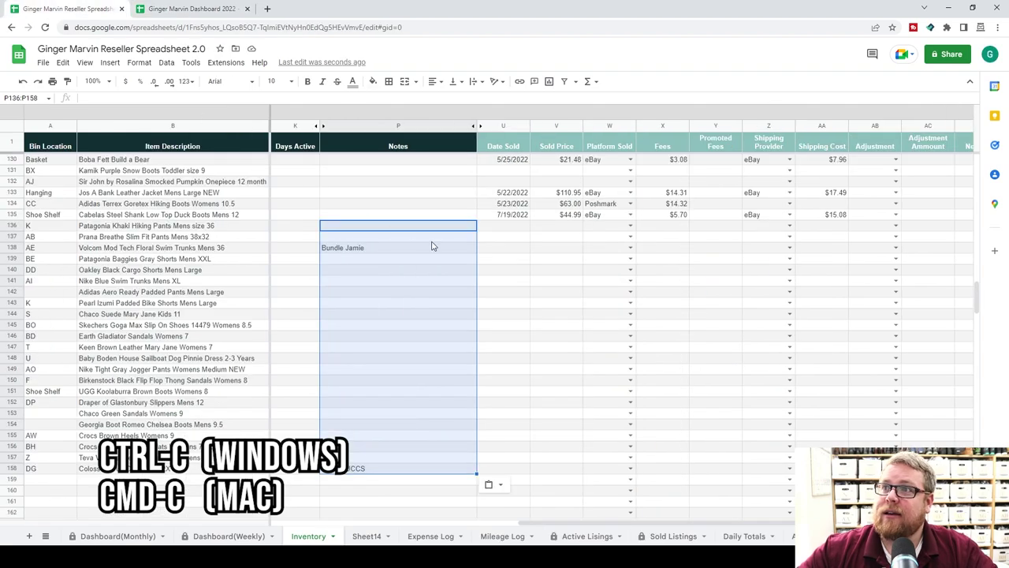
click(506, 226)
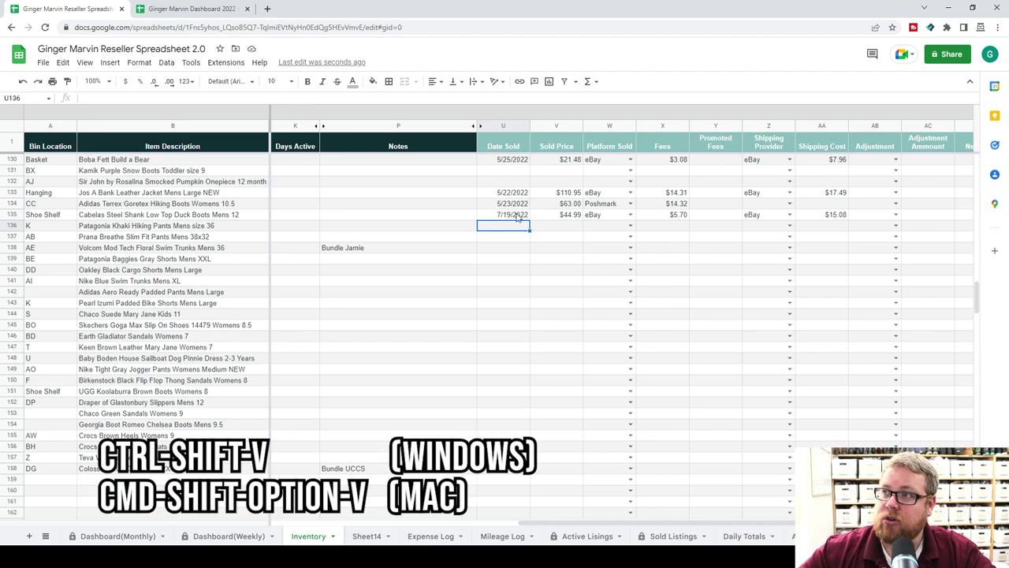
key(ctrl+shift+v)
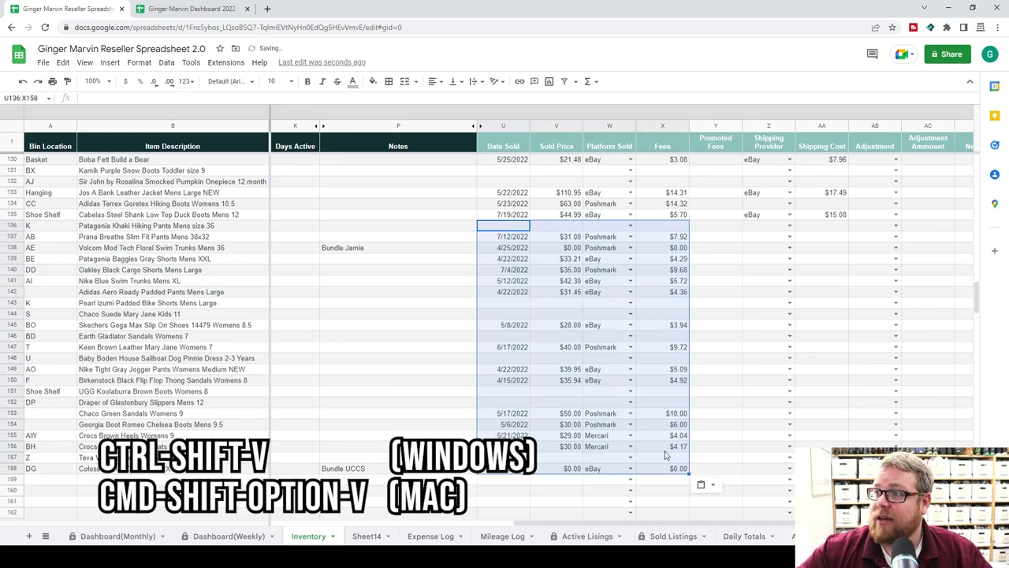
drag(642, 523, 703, 524)
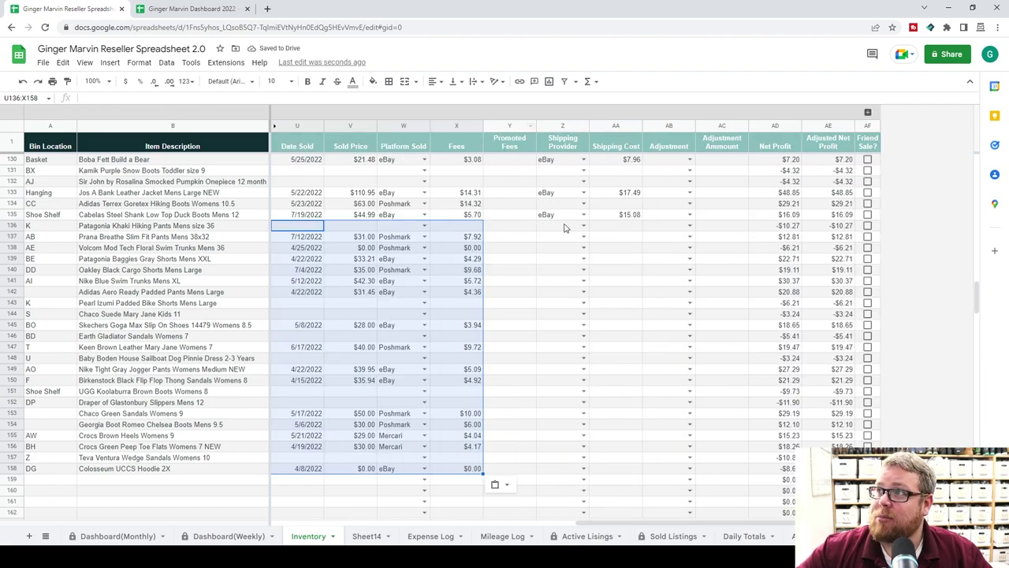
Step: Copy the shipping provider and cost values into Z136:AA158, undoing the misplaced pastes
key(ctrl+Tab)
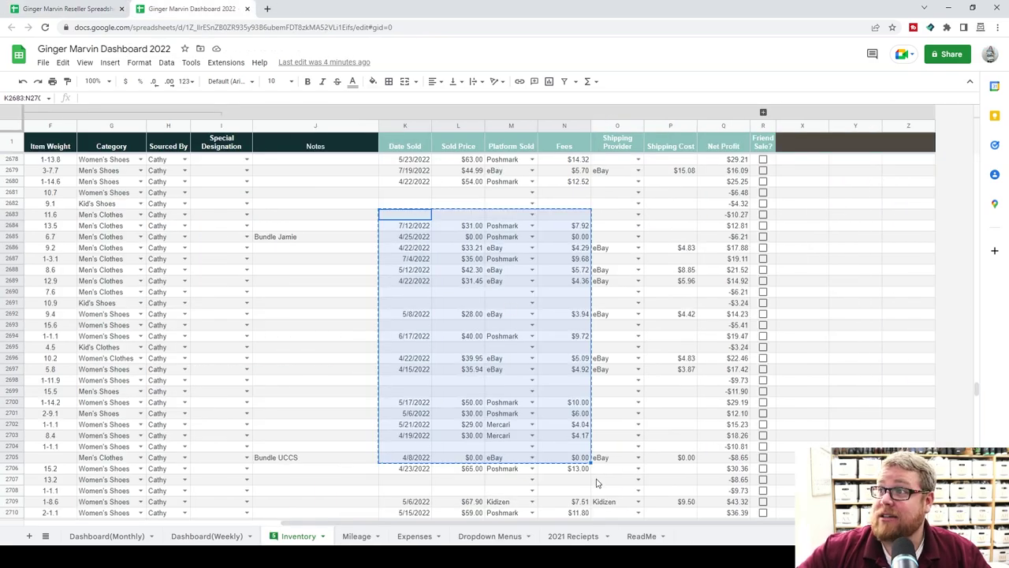
drag(600, 219, 680, 465)
key(ctrl+c)
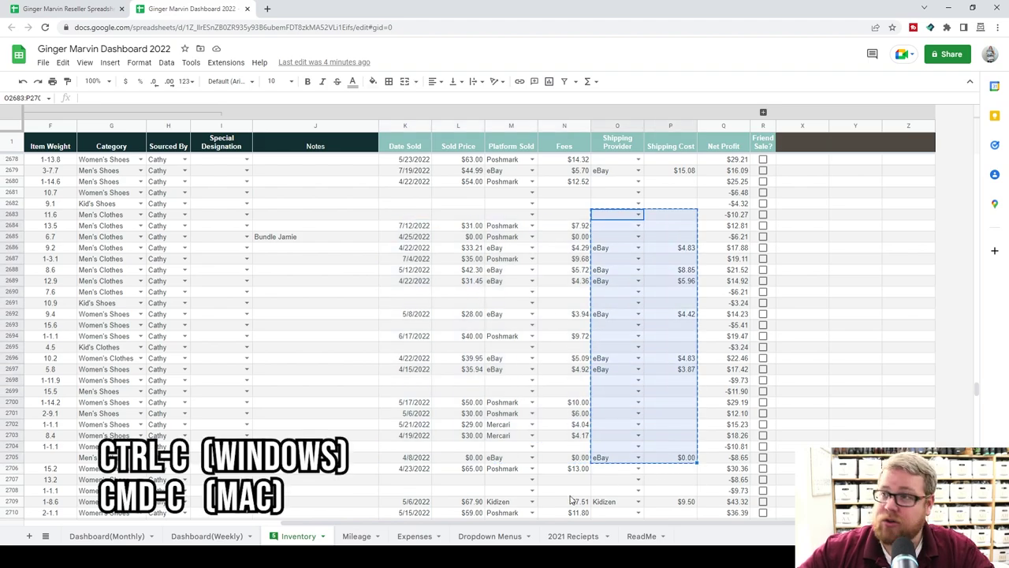
key(ctrl+Tab)
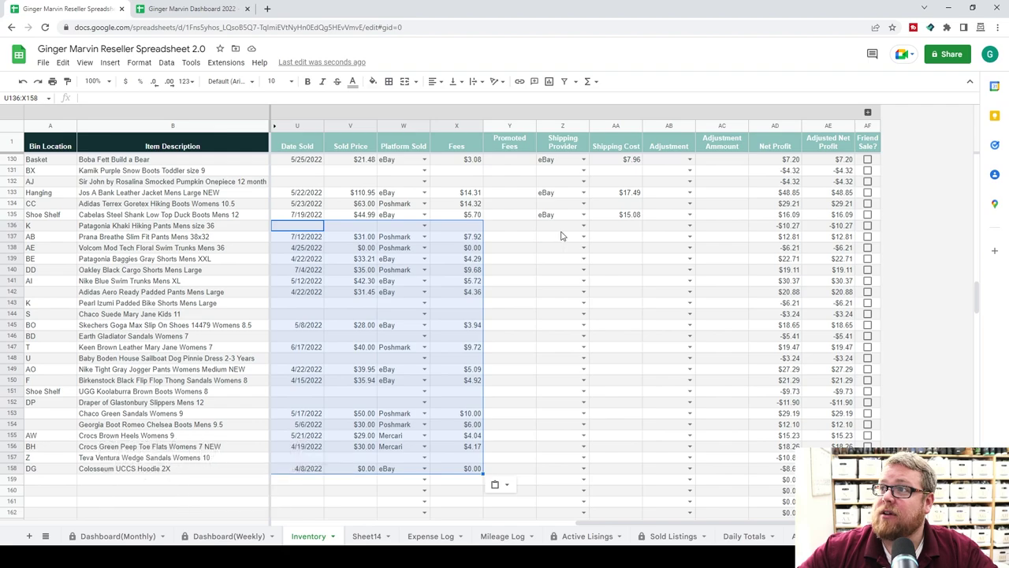
click(561, 228)
key(ctrl+shift+v)
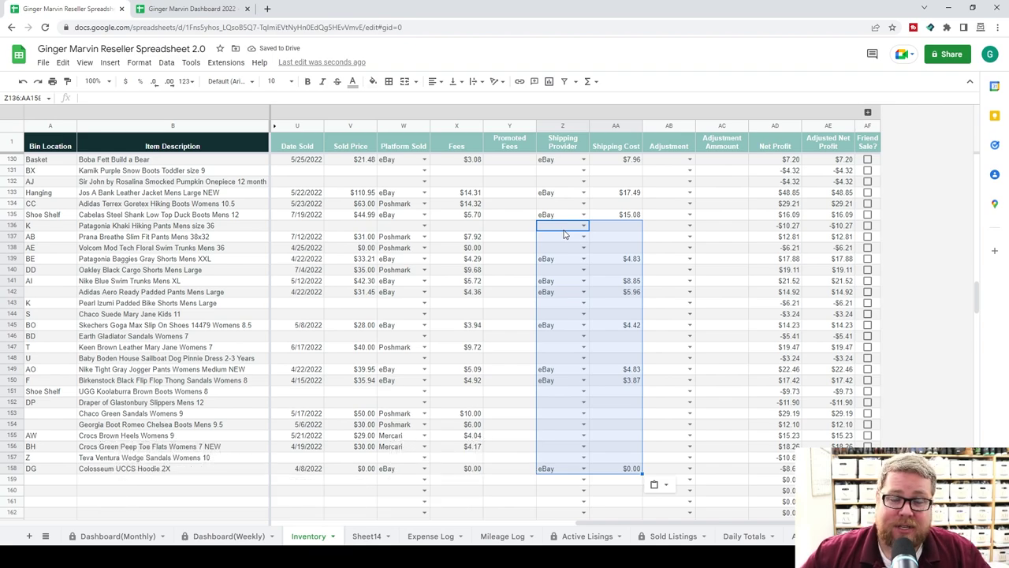
key(ctrl+z)
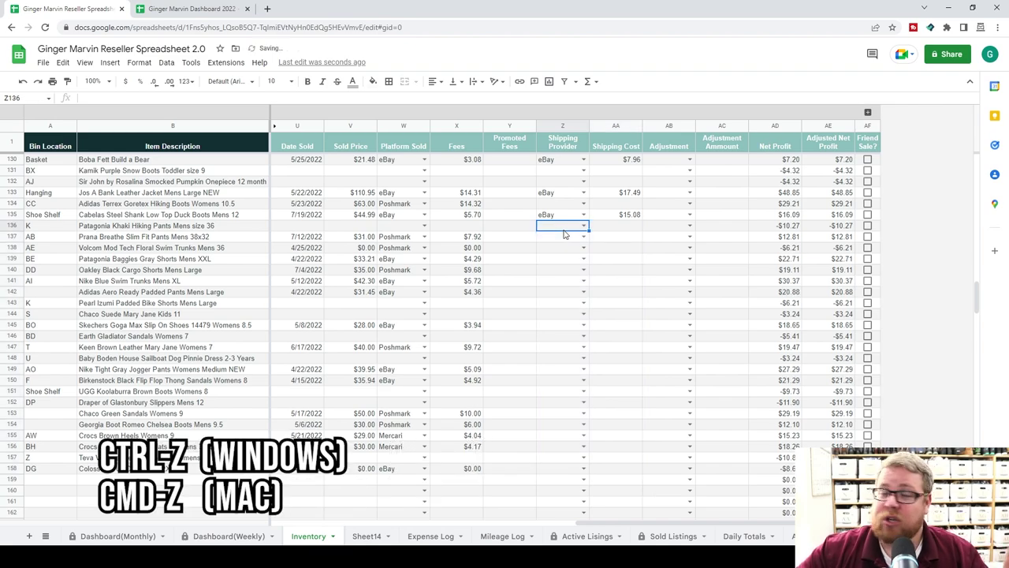
click(511, 231)
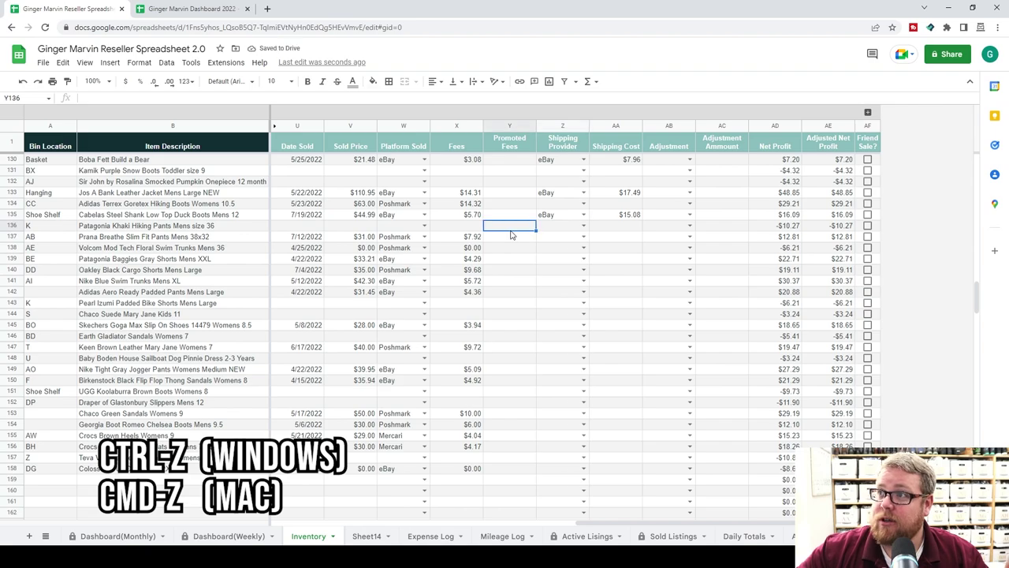
key(ctrl+v)
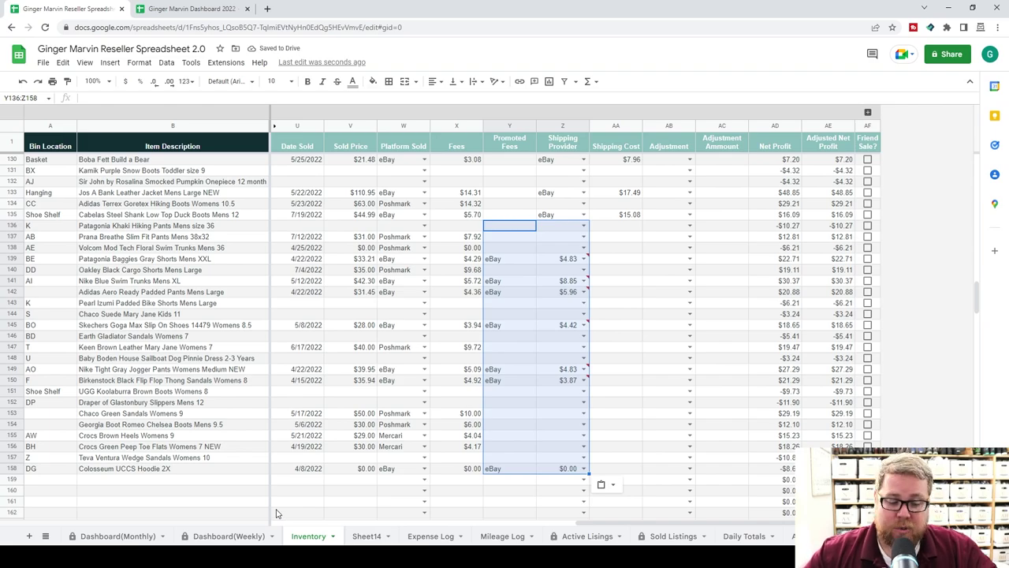
key(ctrl+z)
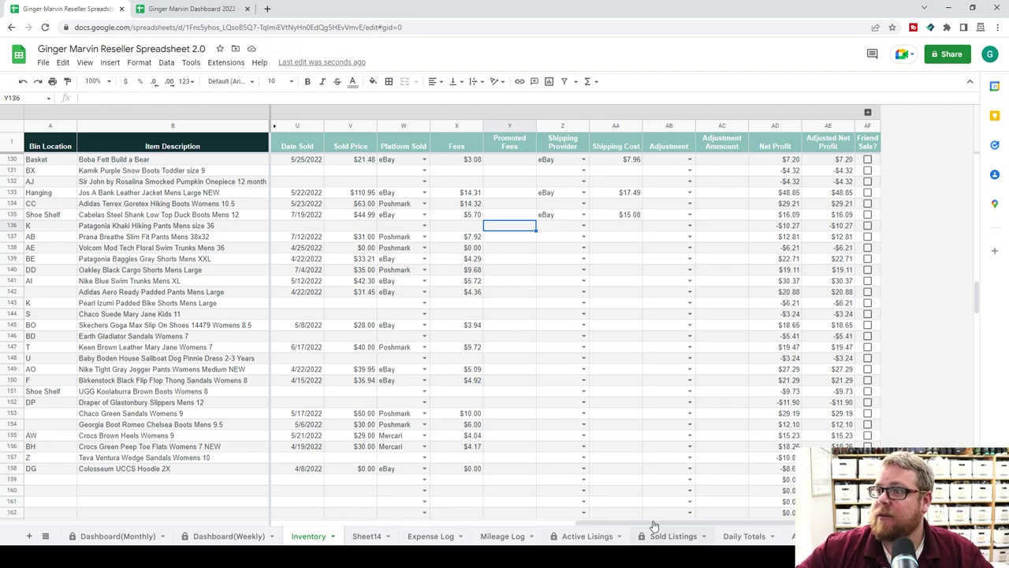
click(567, 226)
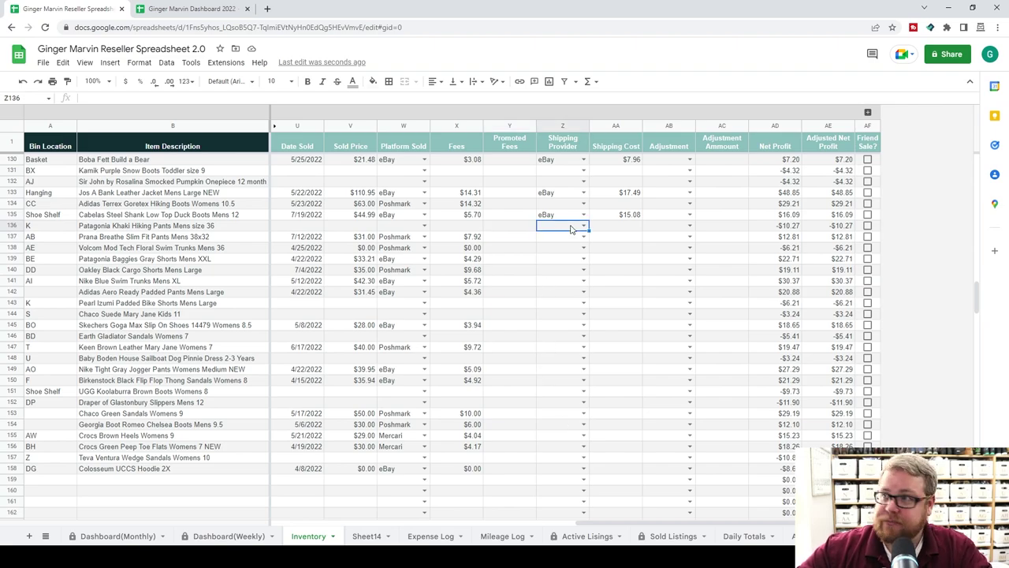
key(ctrl+v)
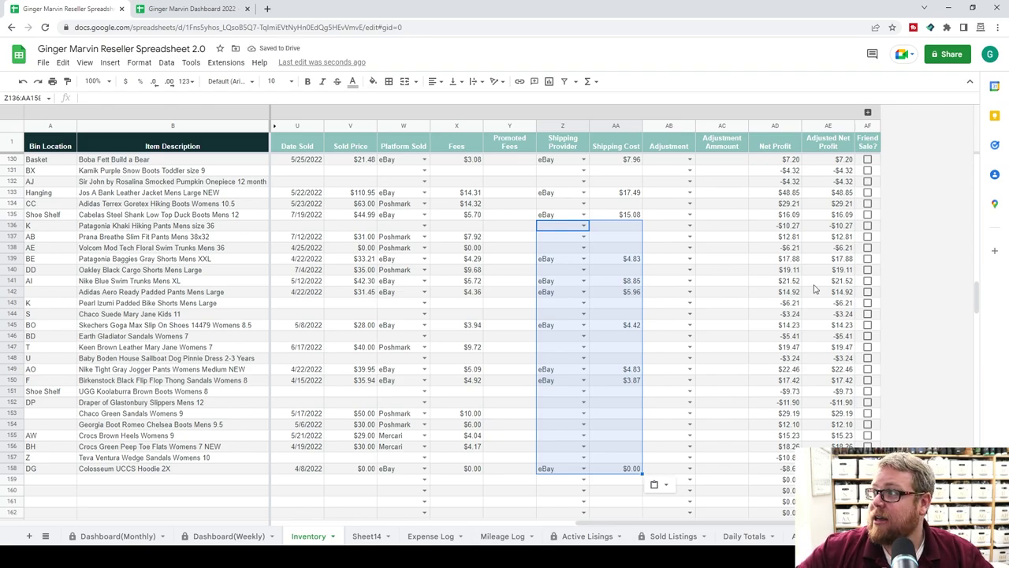
drag(670, 524, 368, 496)
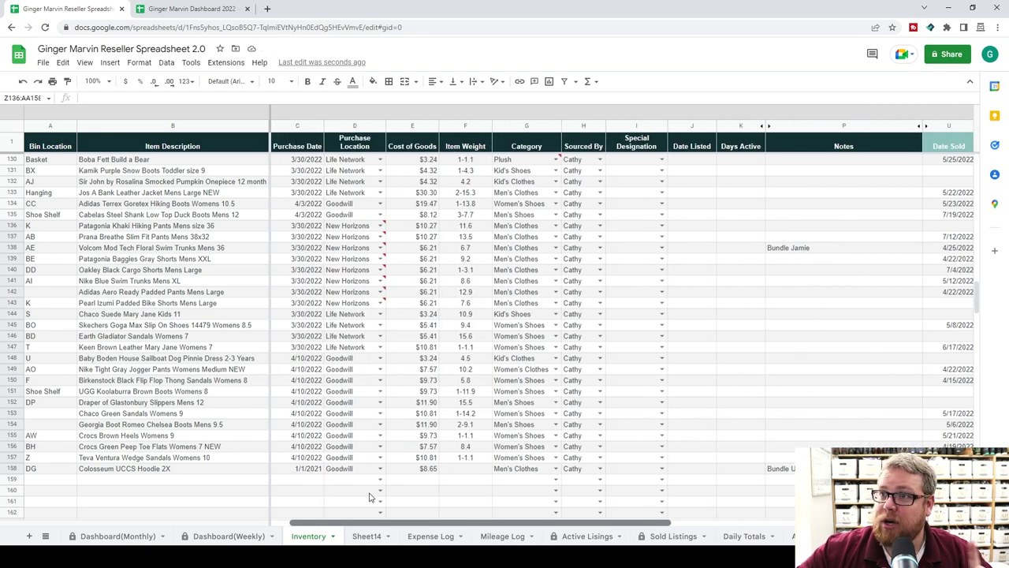
Step: Copy 'New Horizons' from D136 and paste it into A18 of the Dropdown Menus sheet
mouse_move(364, 228)
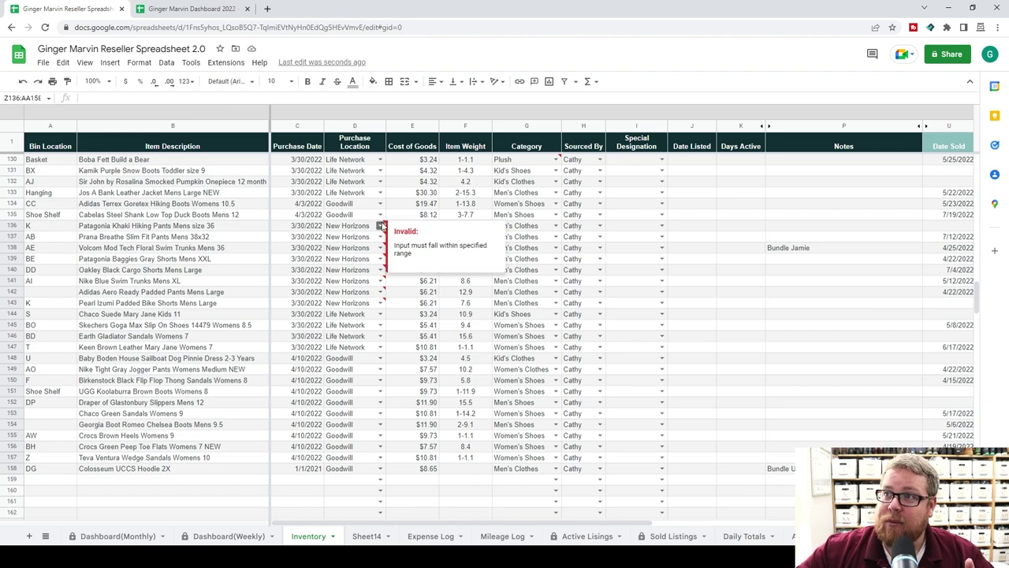
double_click(357, 227)
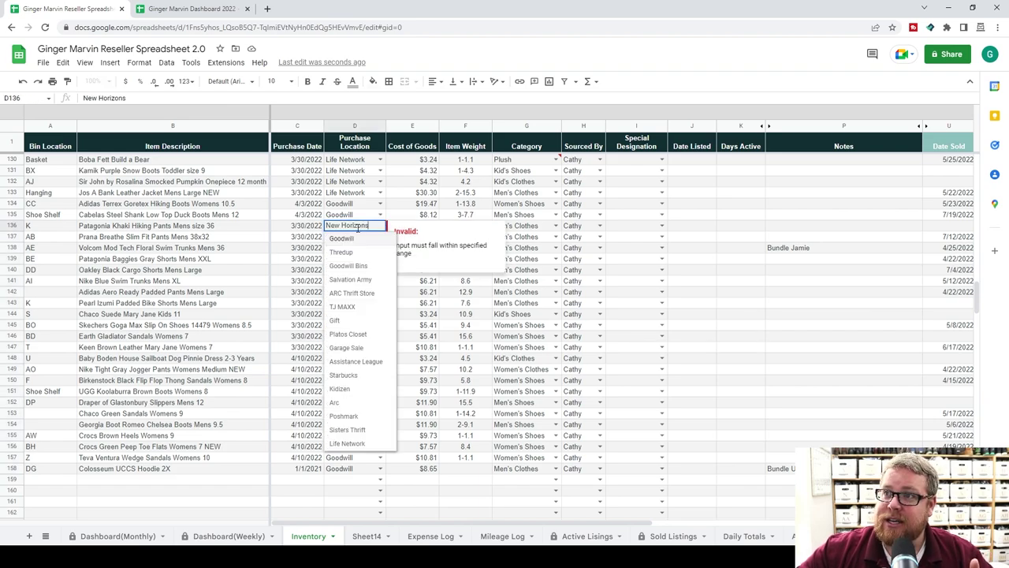
key(ctrl+a)
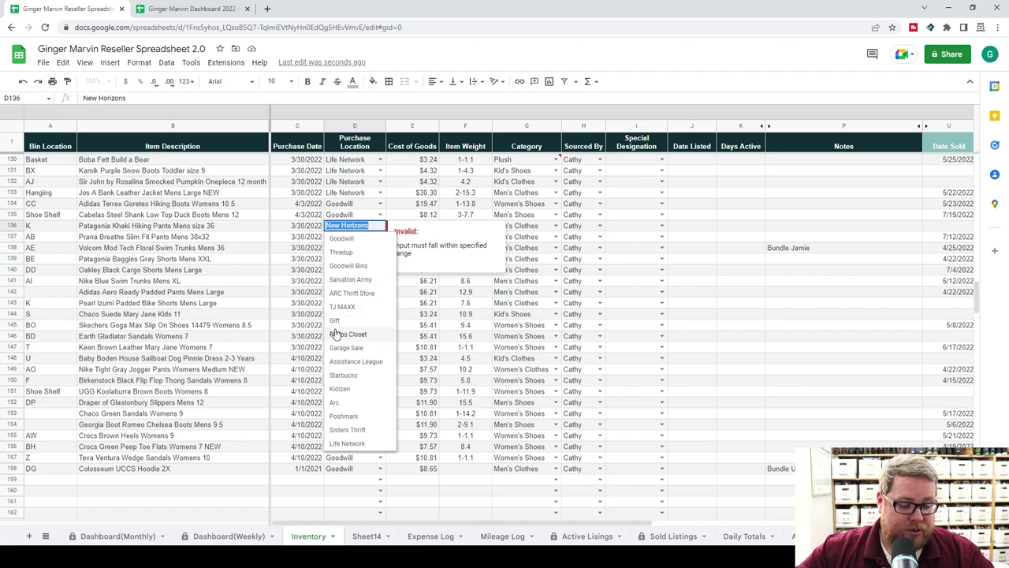
key(ctrl+c)
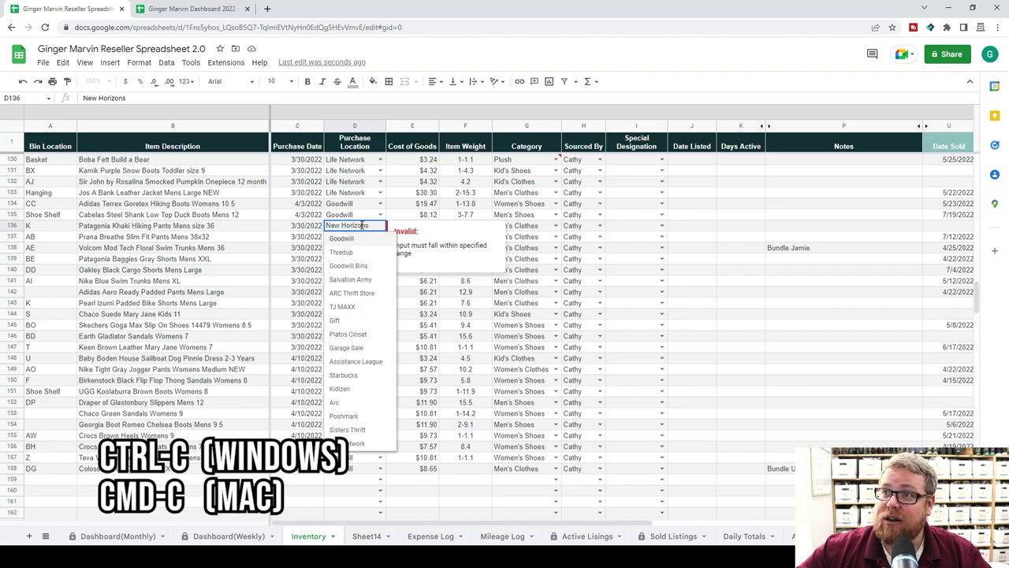
click(46, 536)
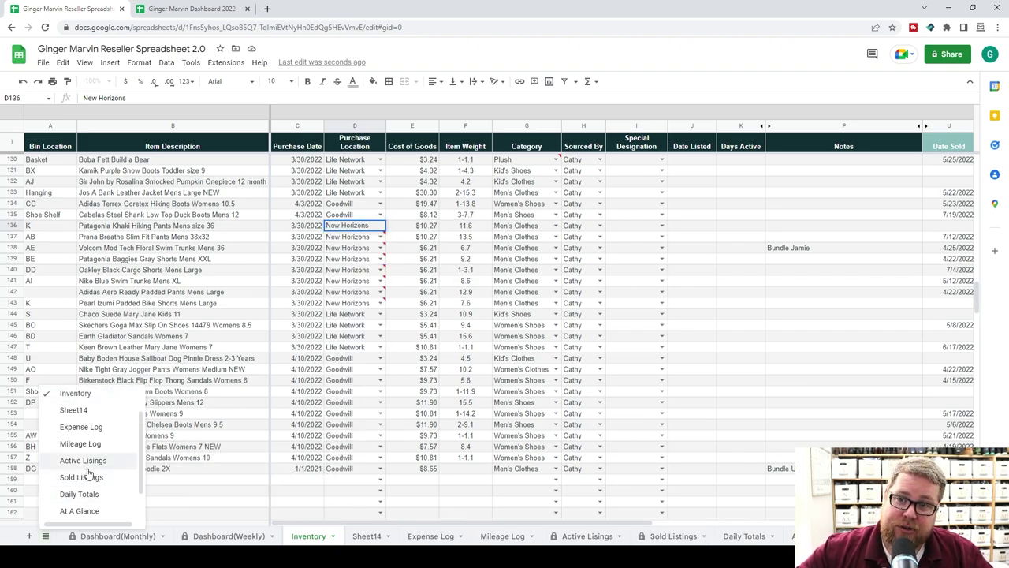
scroll(86, 477, down, 2)
click(90, 495)
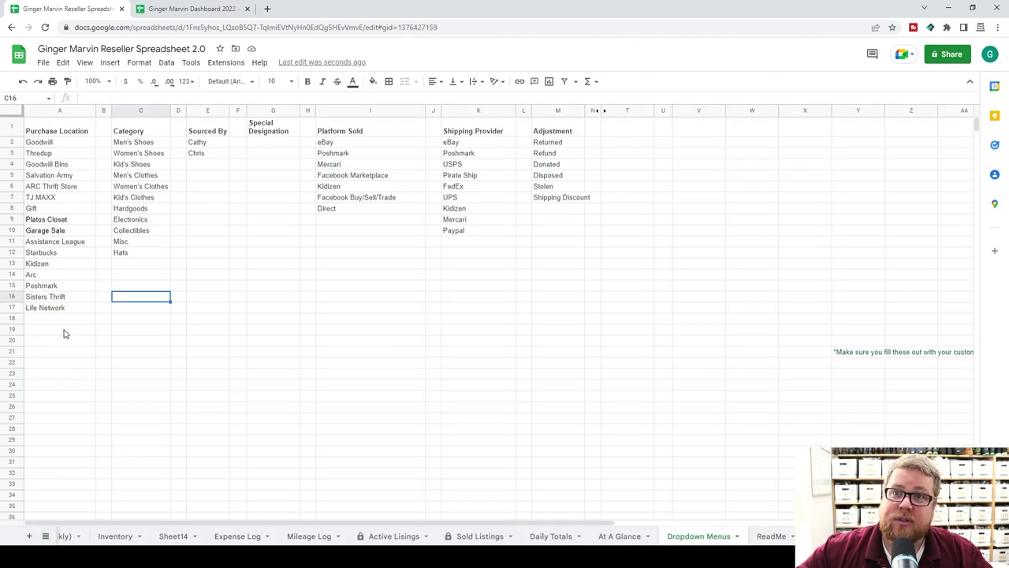
click(63, 323)
key(ctrl+shift+v)
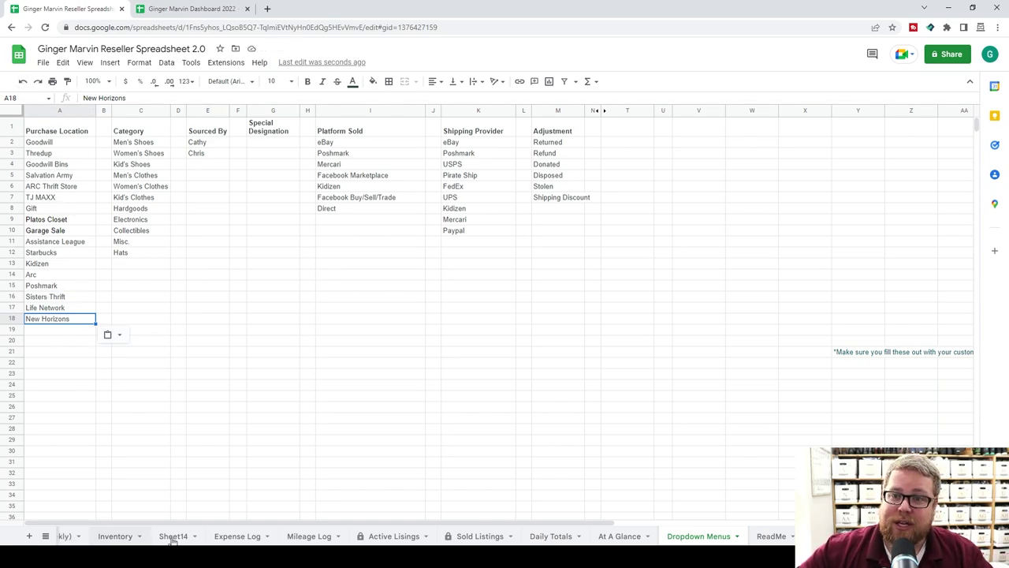
Step: Back on the Inventory sheet, confirm D136 now accepts New Horizons as a valid choice
click(45, 535)
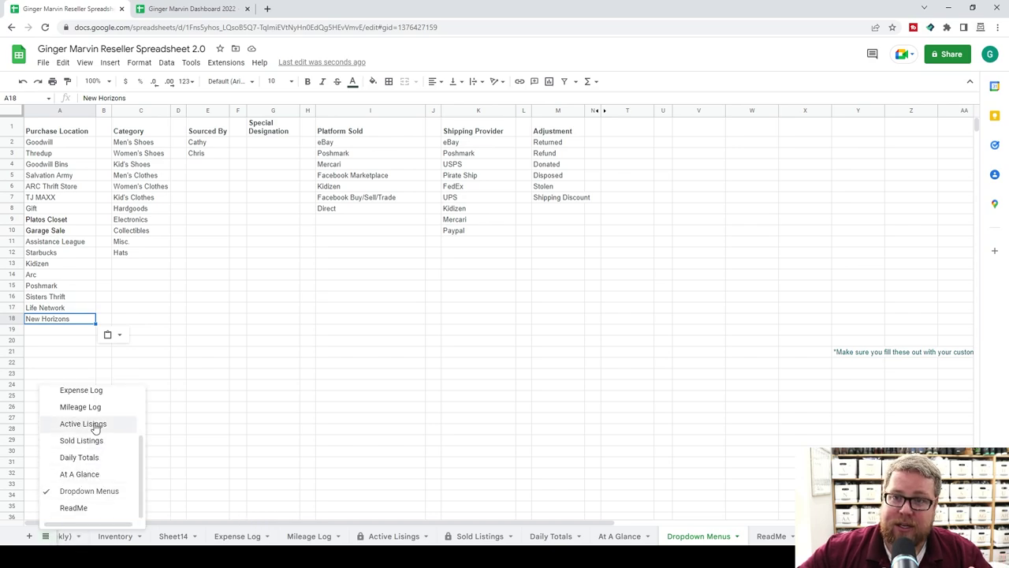
scroll(89, 473, up, 3)
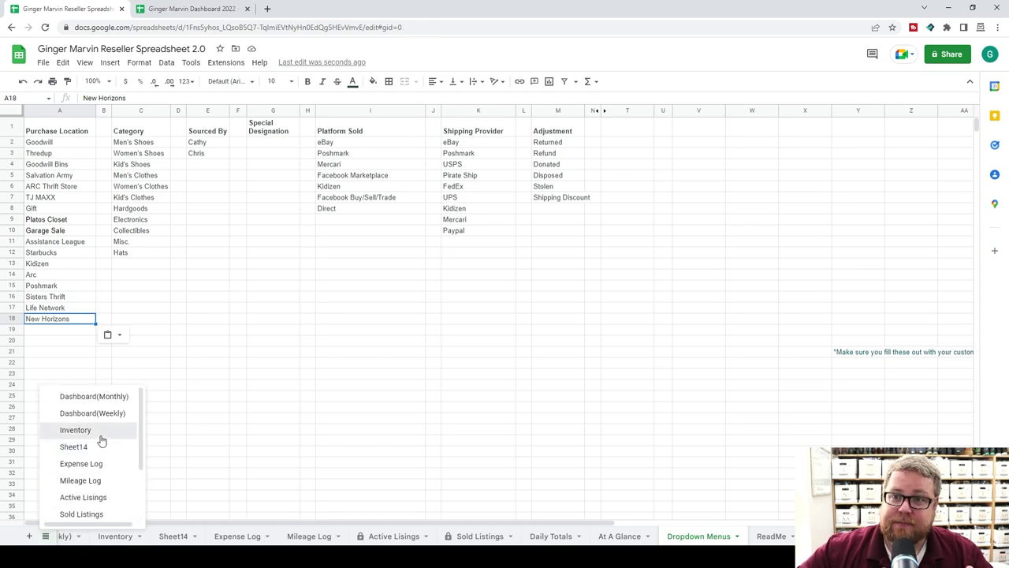
click(99, 432)
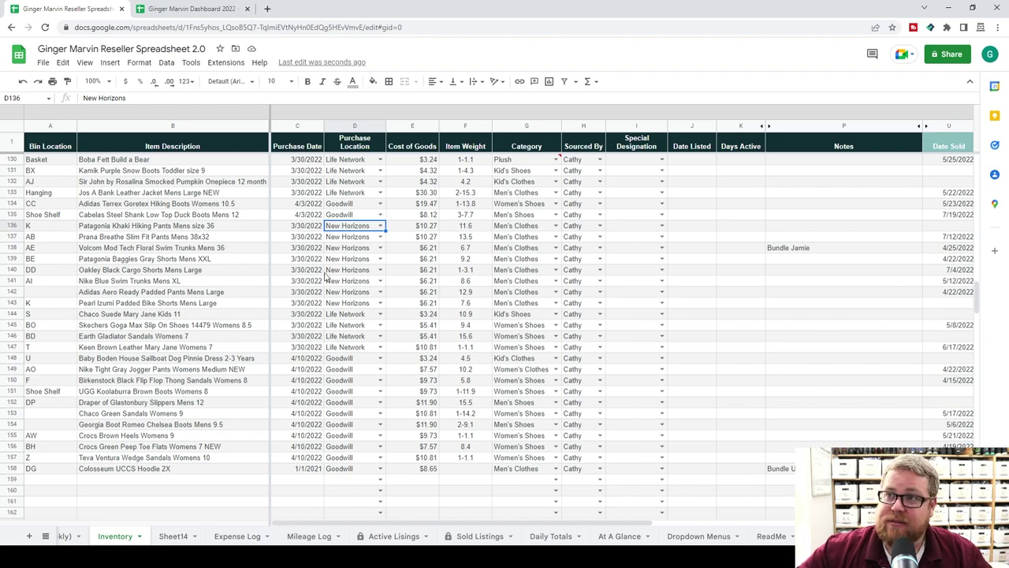
double_click(351, 227)
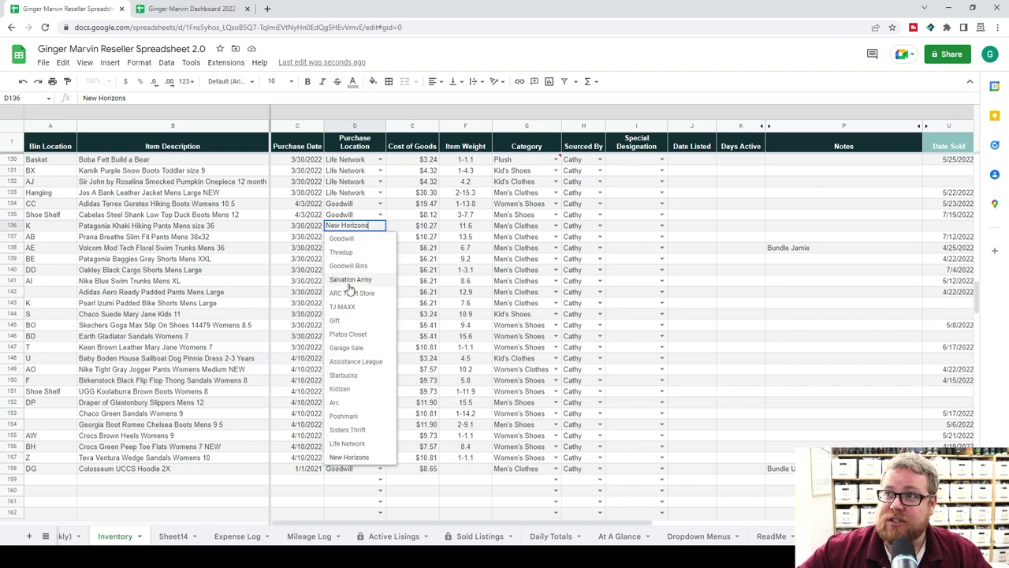
click(355, 212)
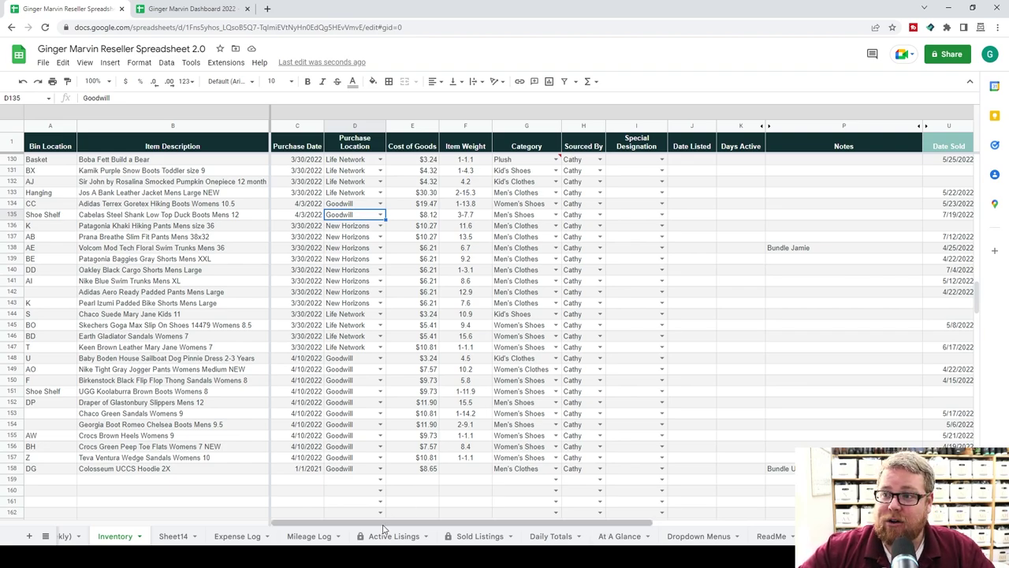
scroll(311, 447, up, 1)
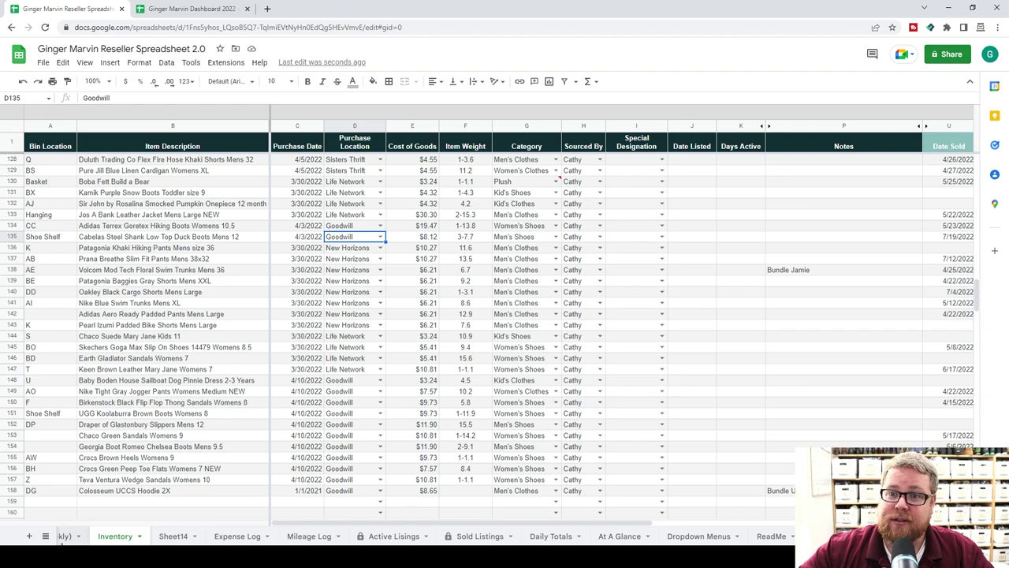
scroll(236, 536, up, 2)
Step: Set the Dashboard(Monthly) end month in E3 to Jul 2022
click(119, 536)
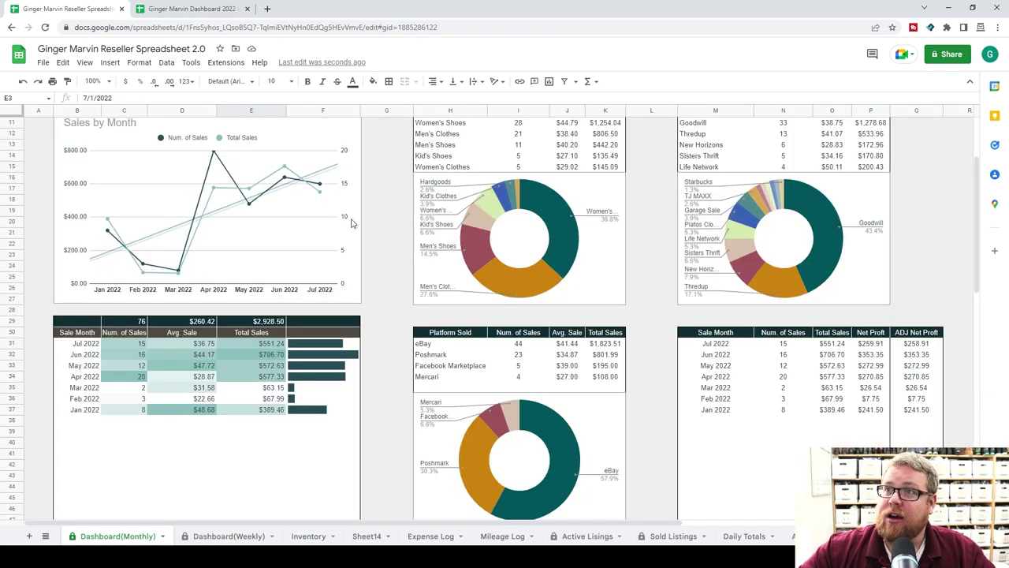
double_click(275, 144)
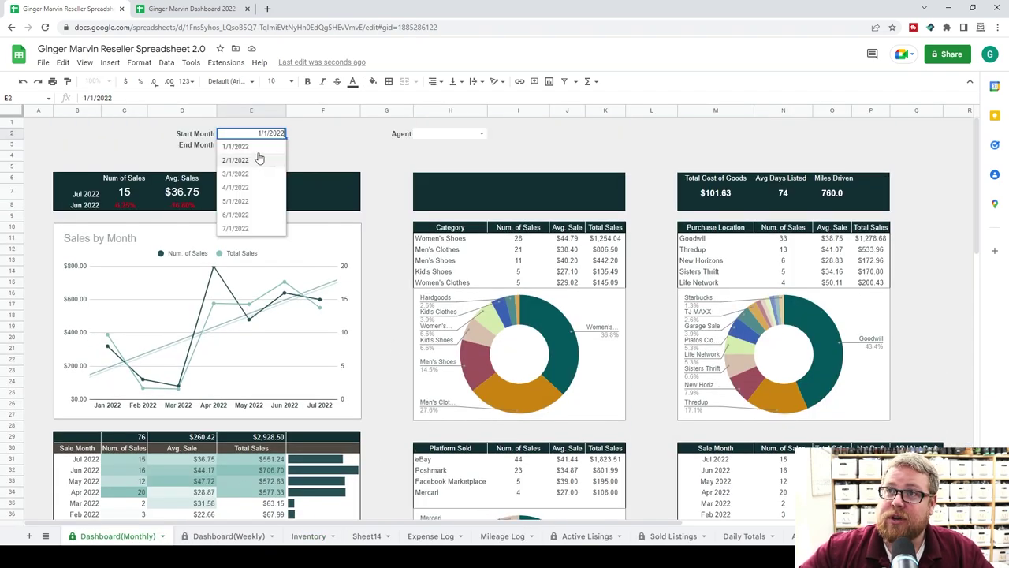
key(Escape)
double_click(272, 146)
click(237, 239)
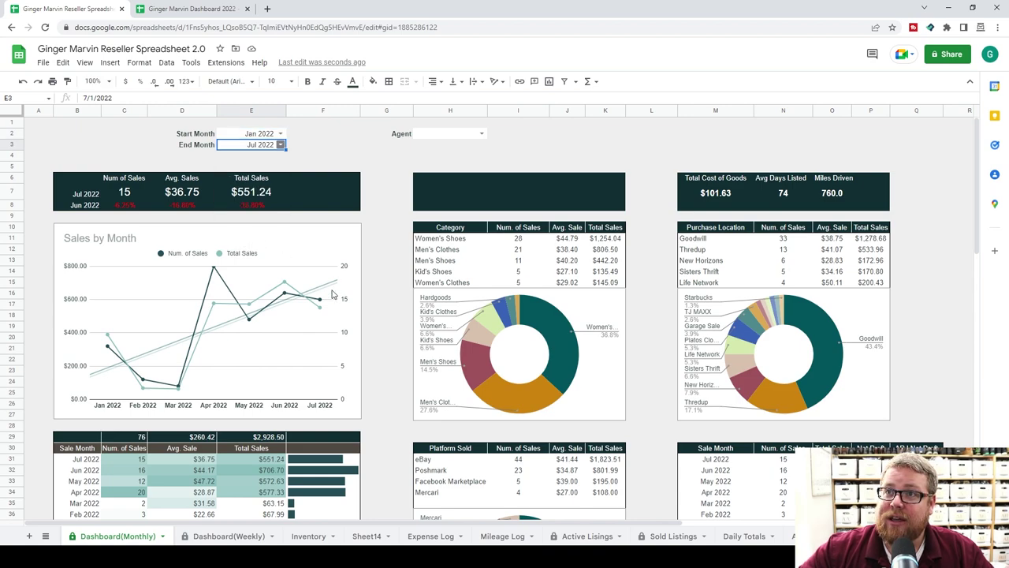